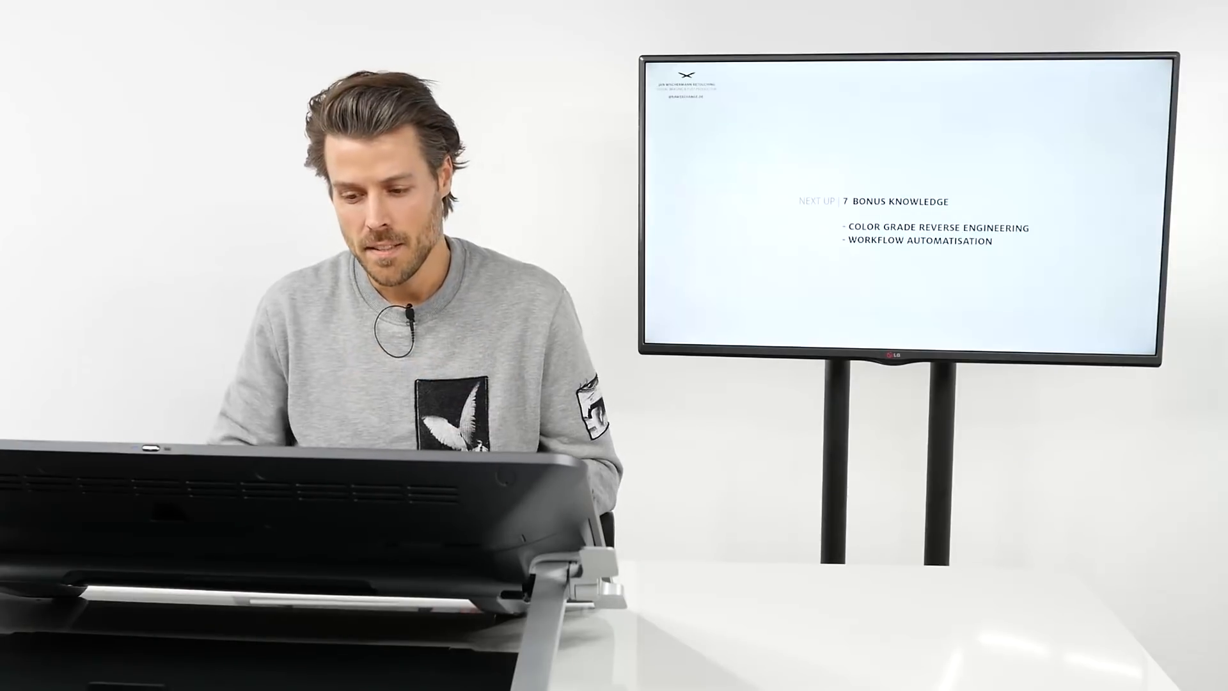
Switch to Photoshop, duplicate the Background layer of DeGrade_01.psd and name the copy "Auto Color".
{"action": "key", "text": "super+Tab"}
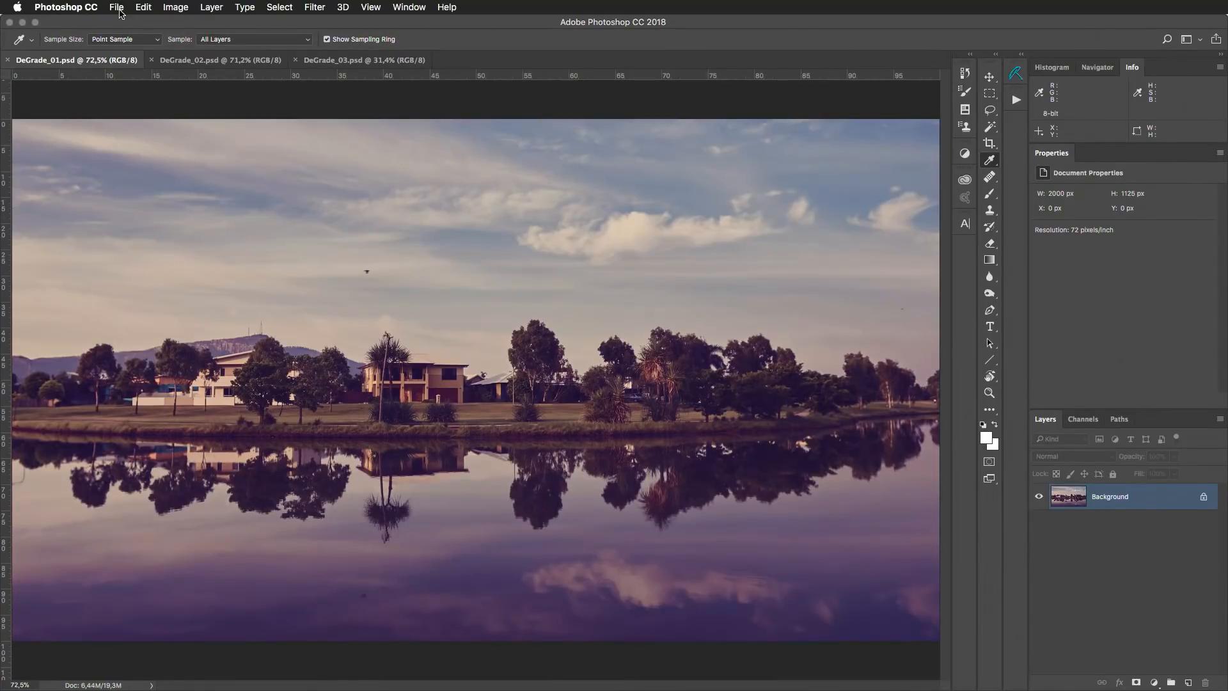
{"action": "key", "text": "super+j"}
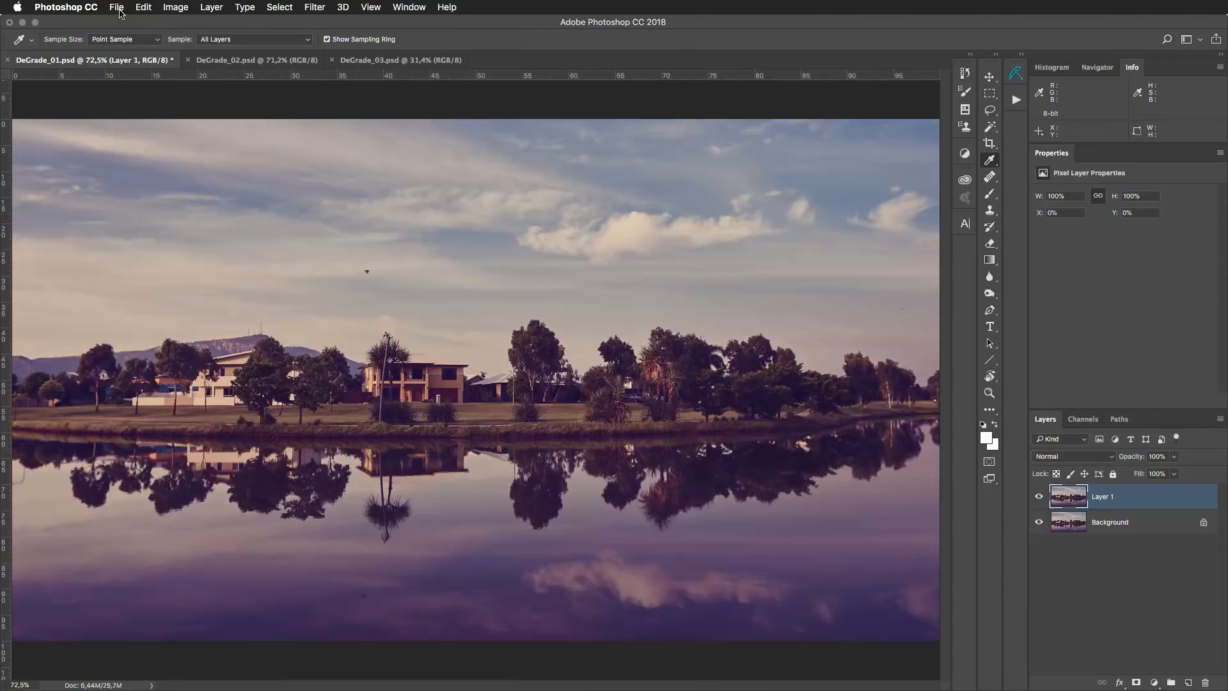
{"action": "double_click", "coordinate": [1101, 497]}
{"action": "type", "text": "Auto Color"}
{"action": "key", "text": "Return"}
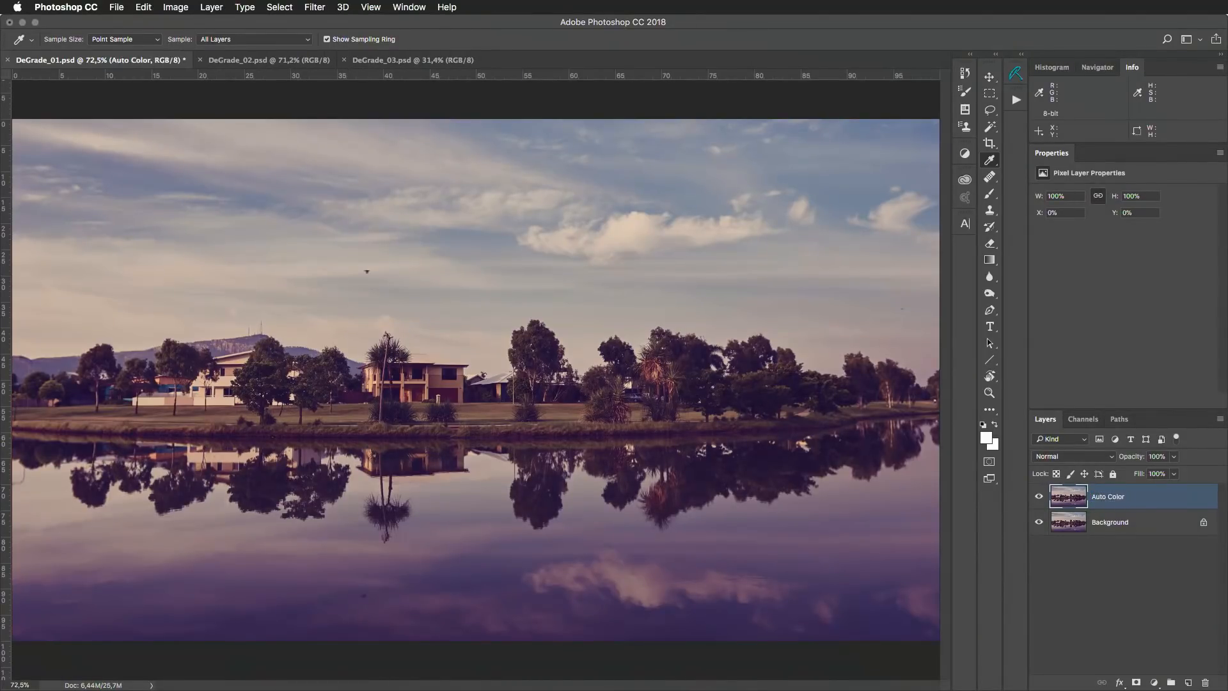
Apply the Auto Color correction to the Auto Color layer and hide that layer.
{"action": "left_click", "coordinate": [176, 7]}
{"action": "left_click", "coordinate": [240, 87]}
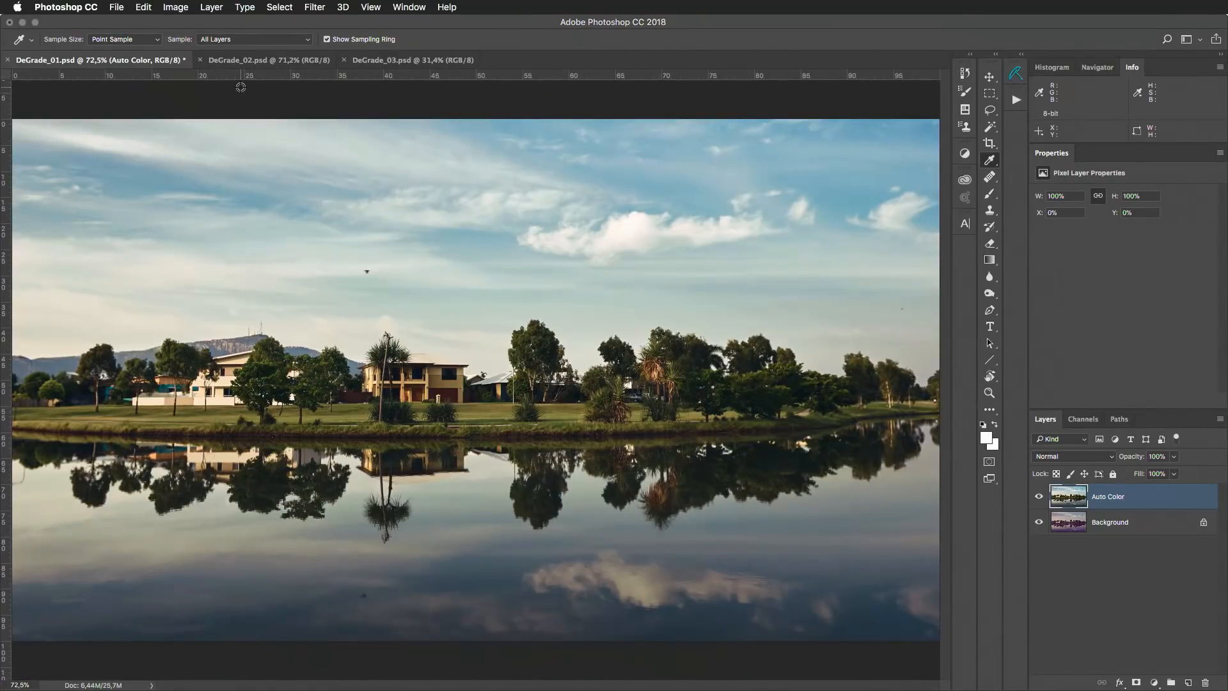
{"action": "left_click", "coordinate": [1040, 497]}
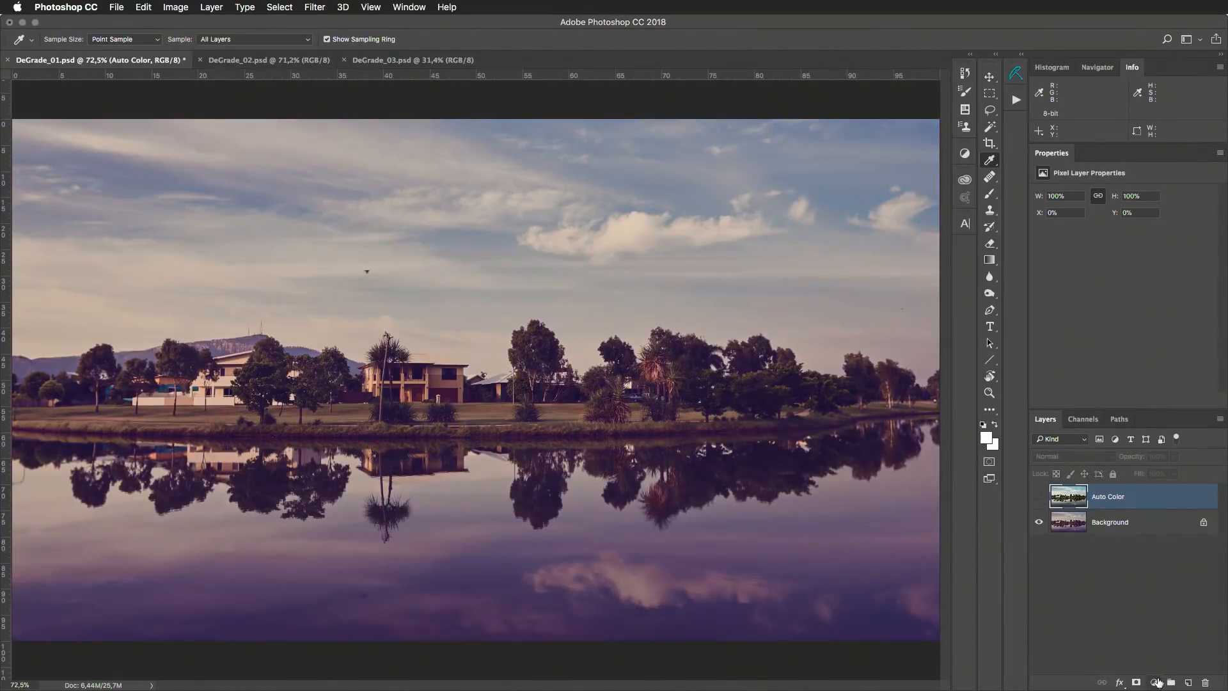
Add a Threshold adjustment layer above the image and lower its level to 15.
{"action": "left_click", "coordinate": [1155, 683]}
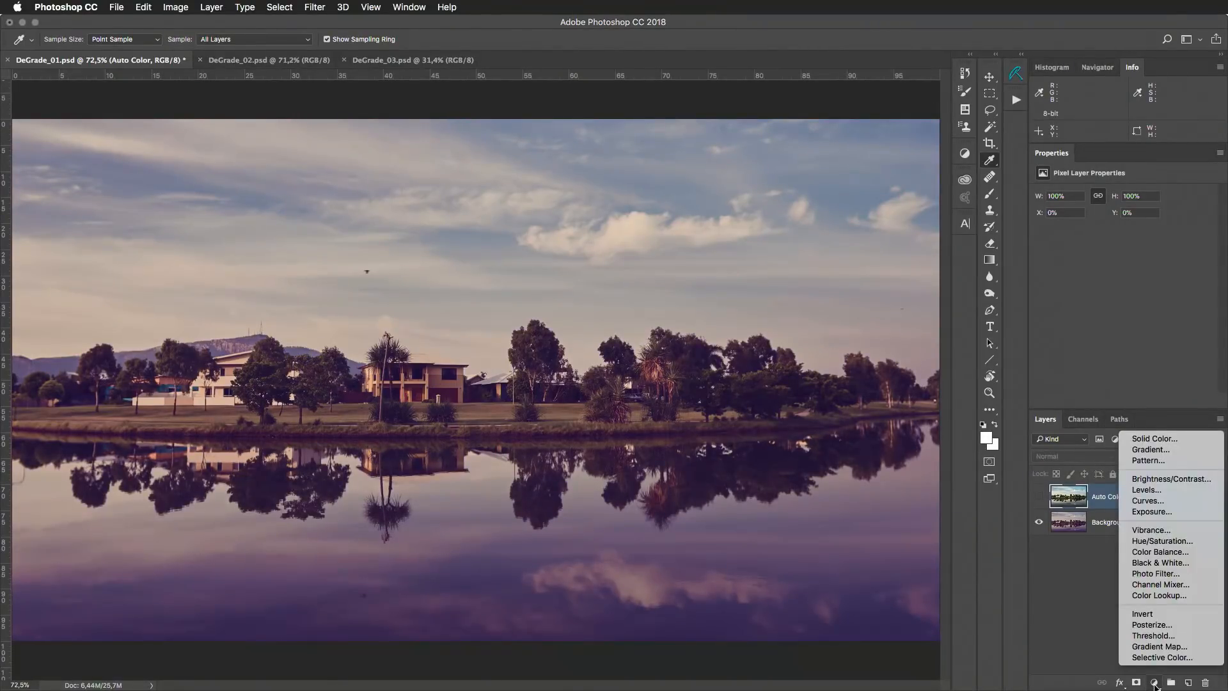
{"action": "left_click", "coordinate": [1172, 636]}
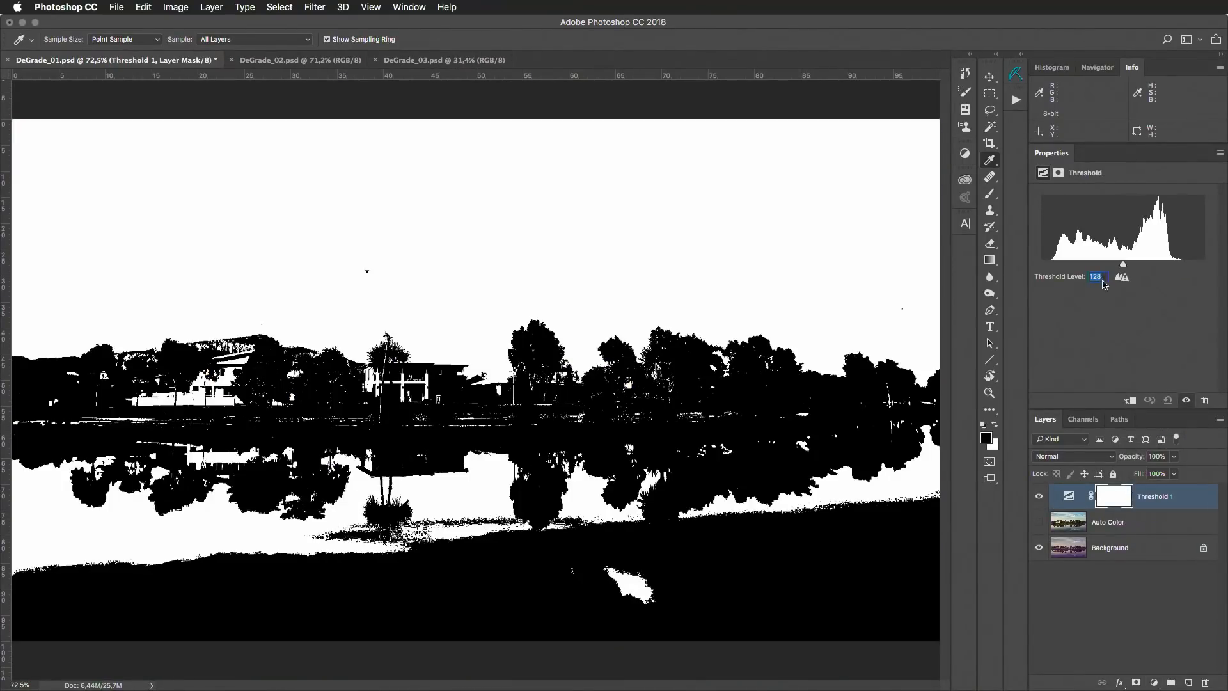
{"action": "left_click_drag", "start_coordinate": [1080, 283], "coordinate": [1051, 266]}
Fine-tune the Threshold level in single increments, ending at 19, to isolate the darkest areas of the photo.
{"action": "left_click", "coordinate": [1099, 277]}
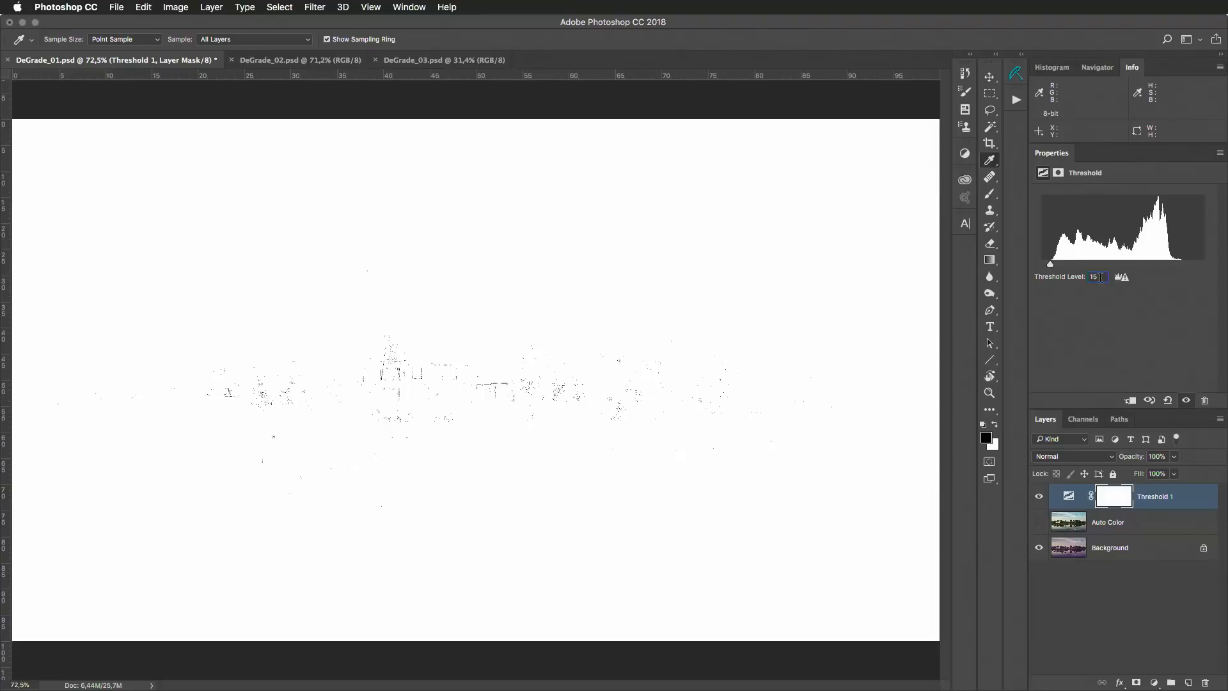
{"action": "key", "text": "Up"}
{"action": "key", "text": "Up"}
{"action": "key", "text": "Down"}
{"action": "key", "text": "Up"}
{"action": "key", "text": "Down"}
{"action": "key", "text": "Up"}
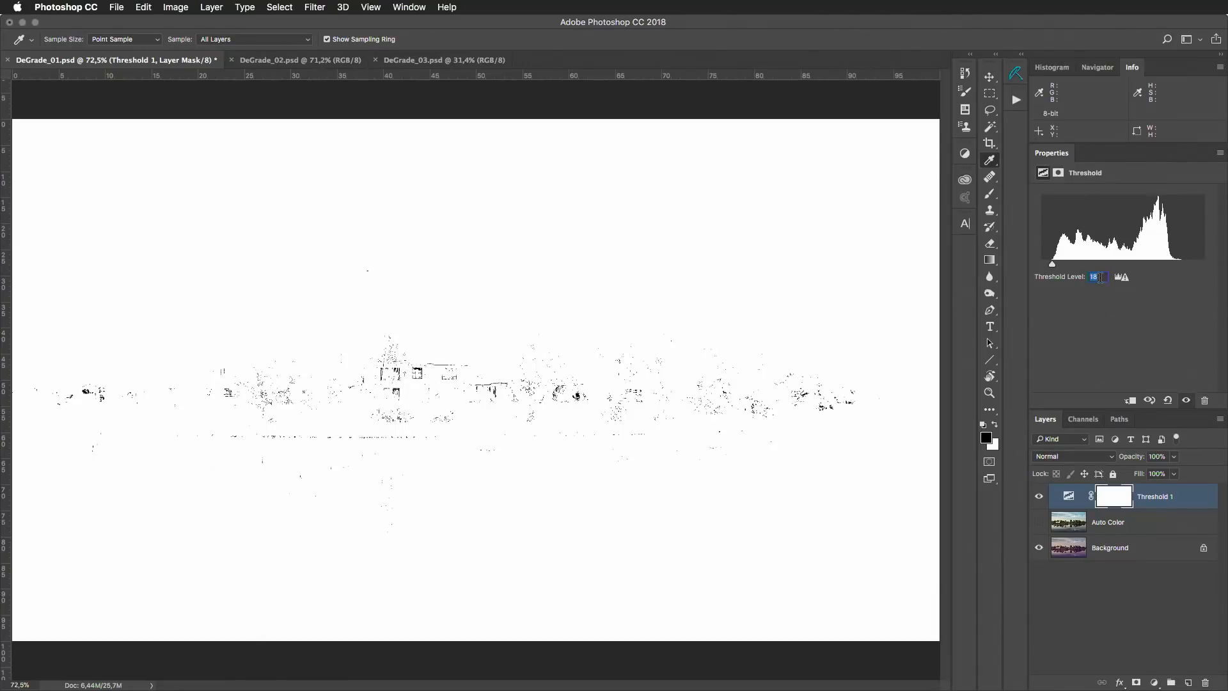
{"action": "key", "text": "Down"}
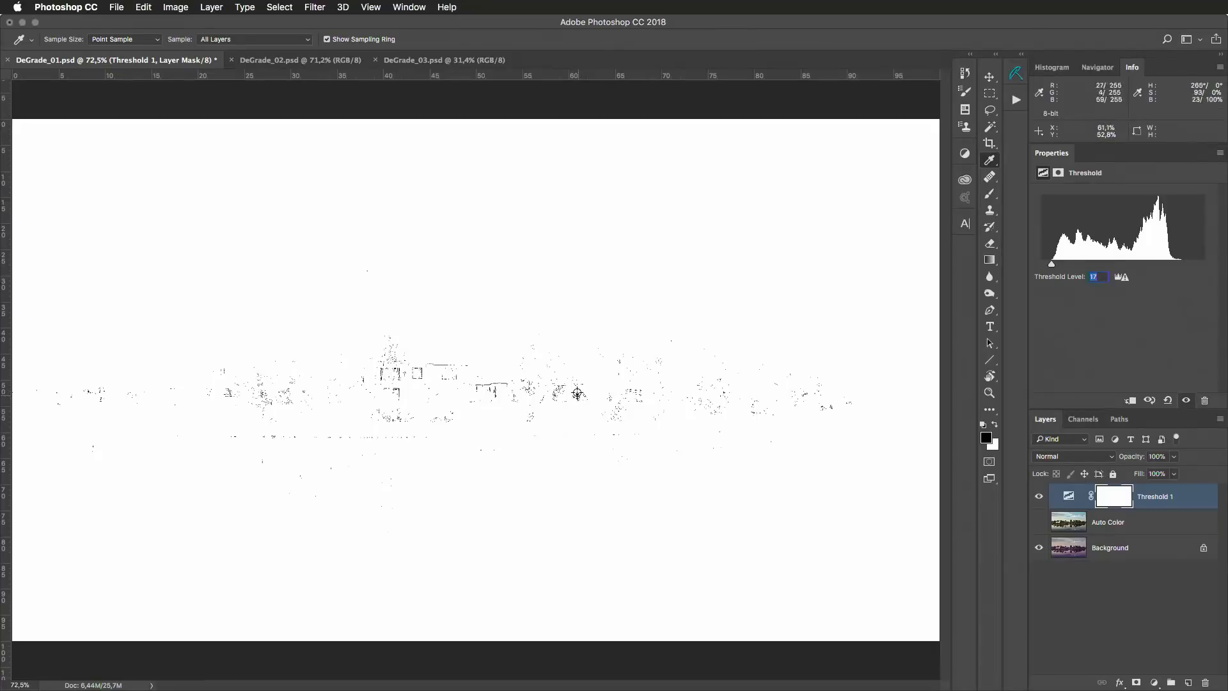
{"action": "key", "text": "Up"}
{"action": "key", "text": "Up"}
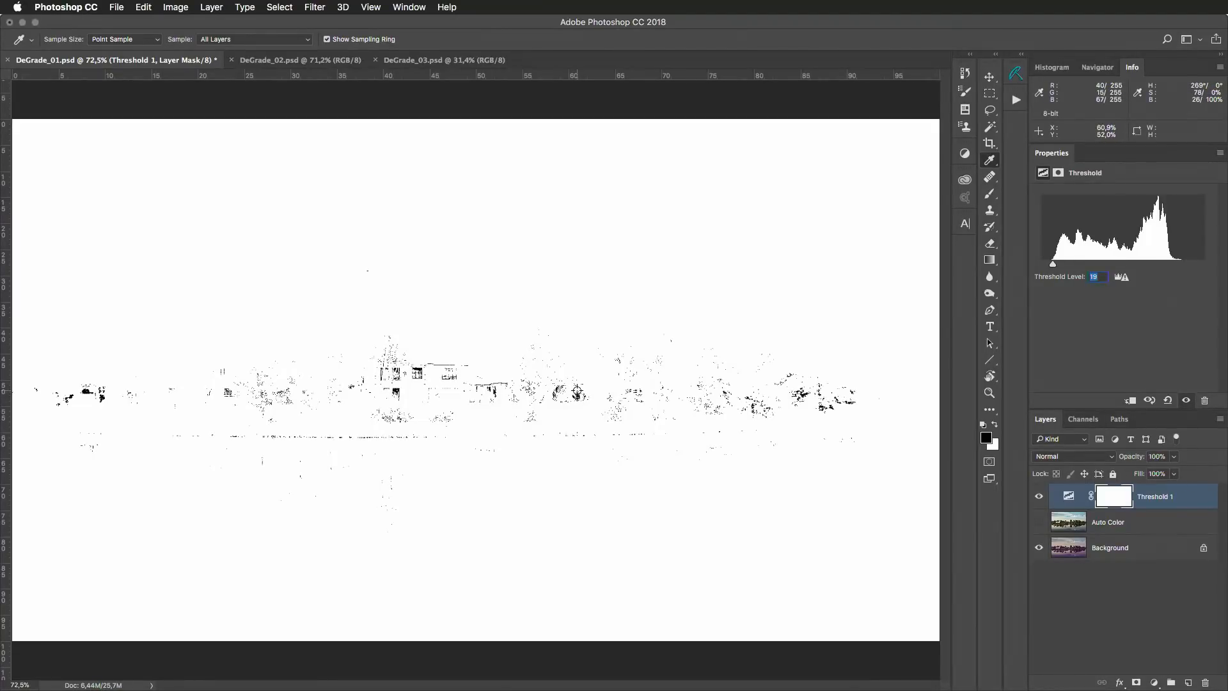
Set the Threshold level to 18 and place a color sampler on the densest black cluster among the trees.
{"action": "left_click_drag", "start_coordinate": [579, 394], "coordinate": [661, 368]}
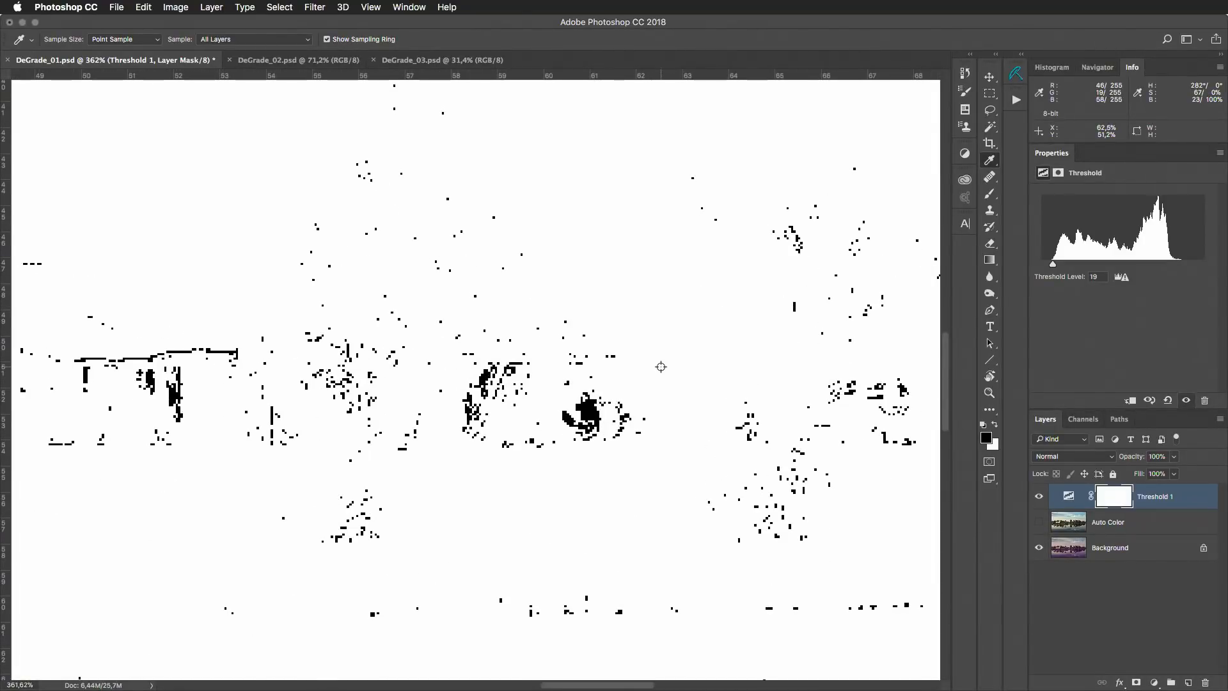
{"action": "left_click", "coordinate": [1096, 277]}
{"action": "key", "text": "Down"}
{"action": "key", "text": "Down"}
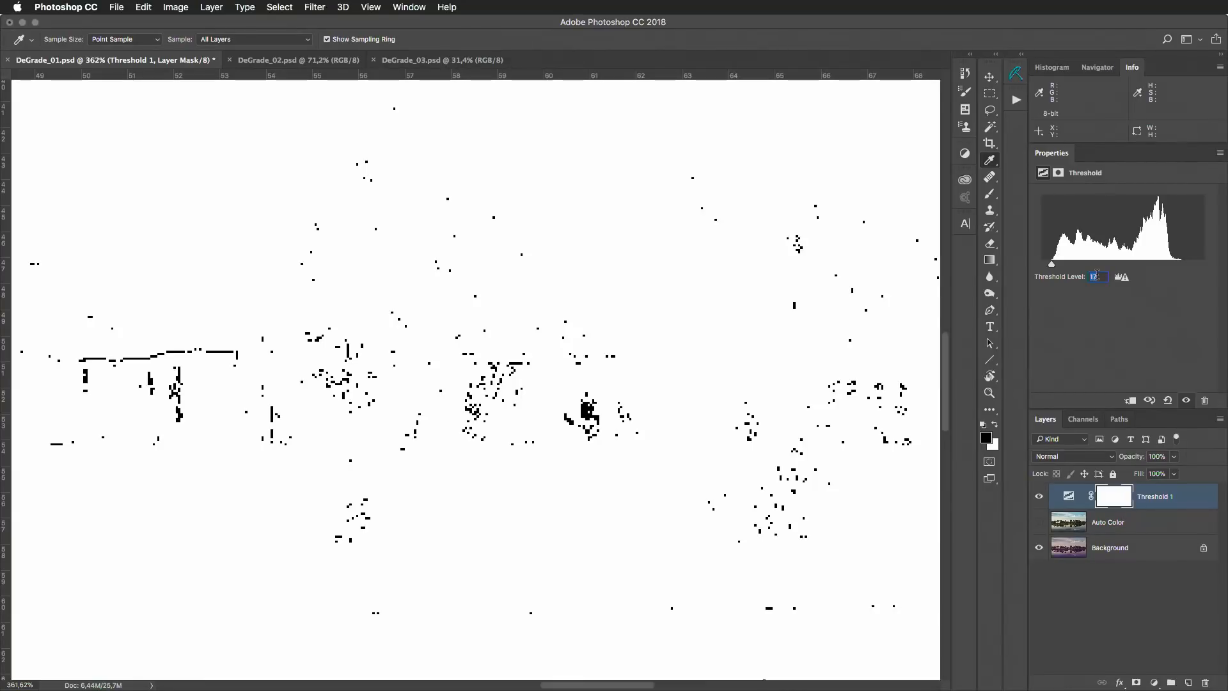
{"action": "key", "text": "Up"}
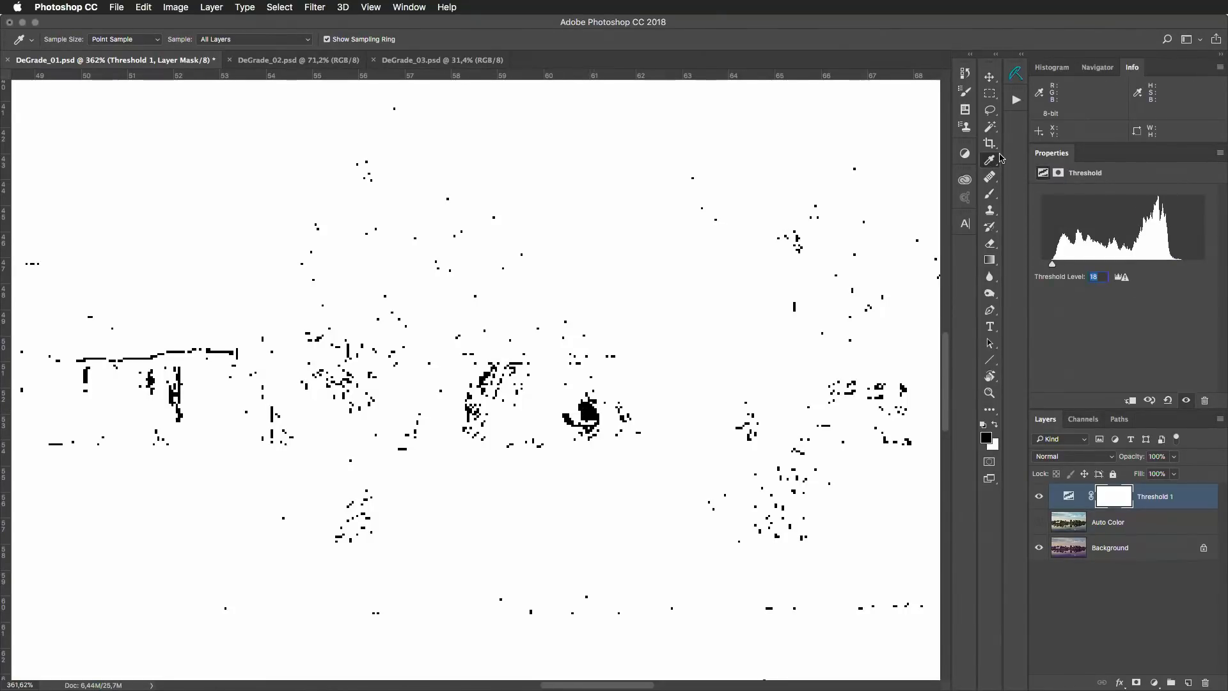
{"action": "left_click", "coordinate": [586, 414], "text": "shift"}
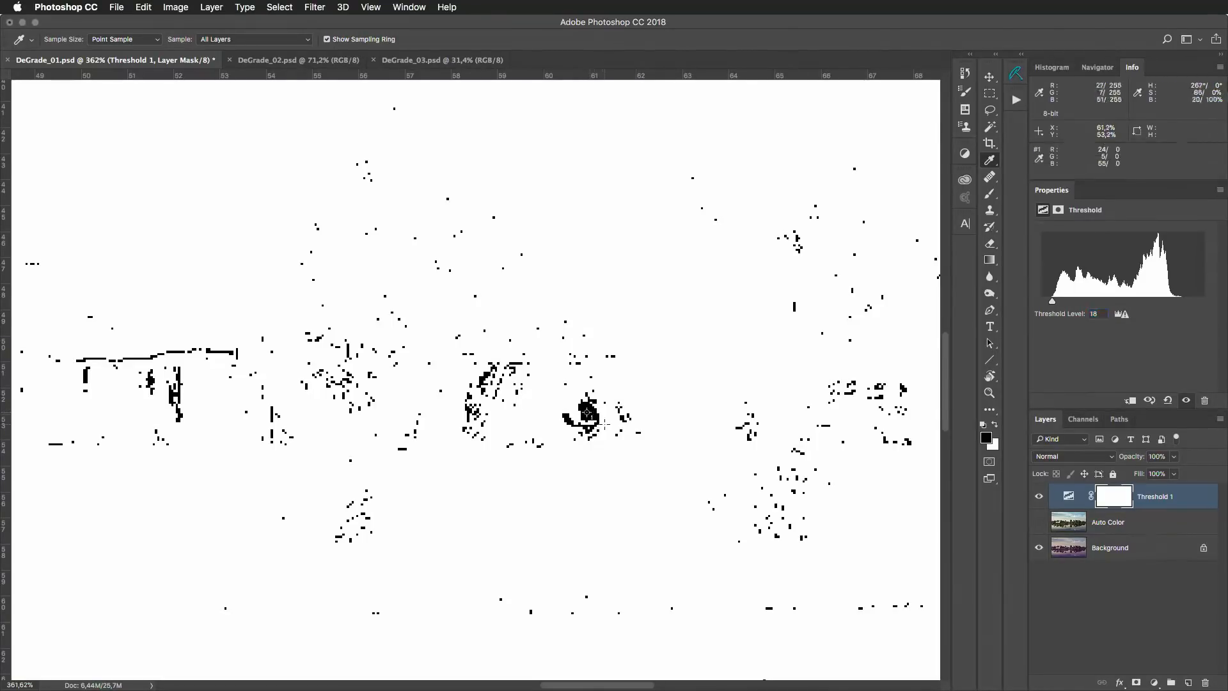
Raise the Threshold level to 217 to isolate the brightest areas of the photo.
{"action": "key", "text": "super+0"}
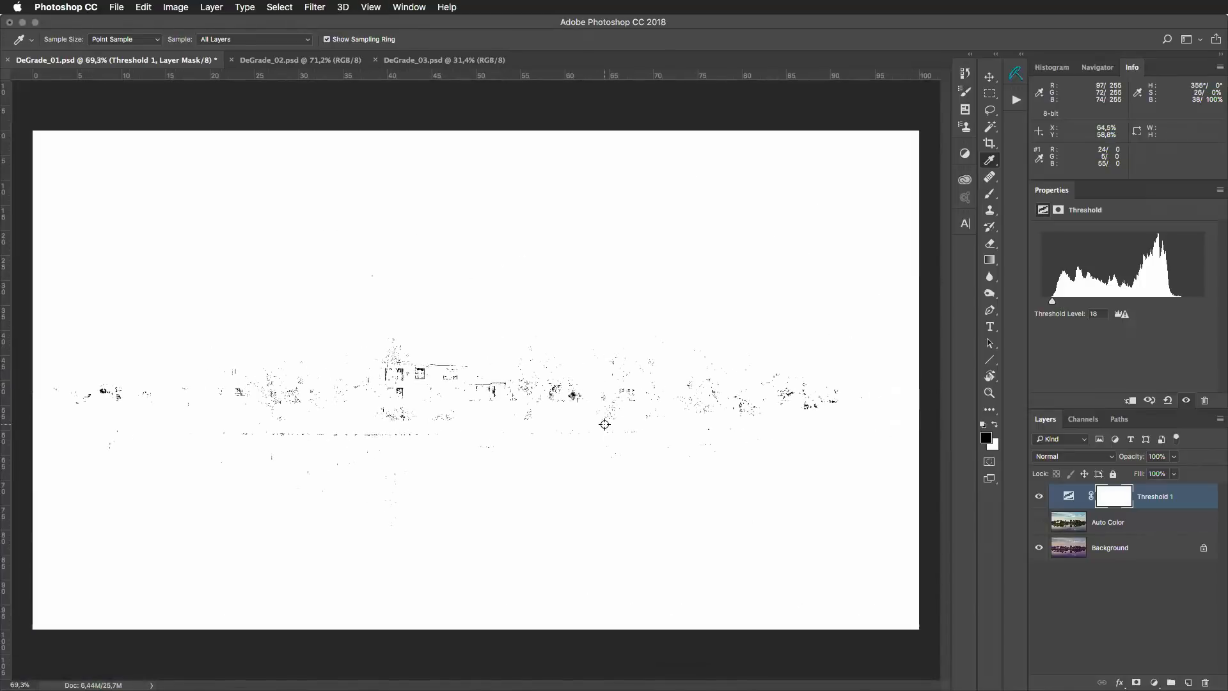
{"action": "left_click_drag", "start_coordinate": [1052, 301], "coordinate": [1182, 302]}
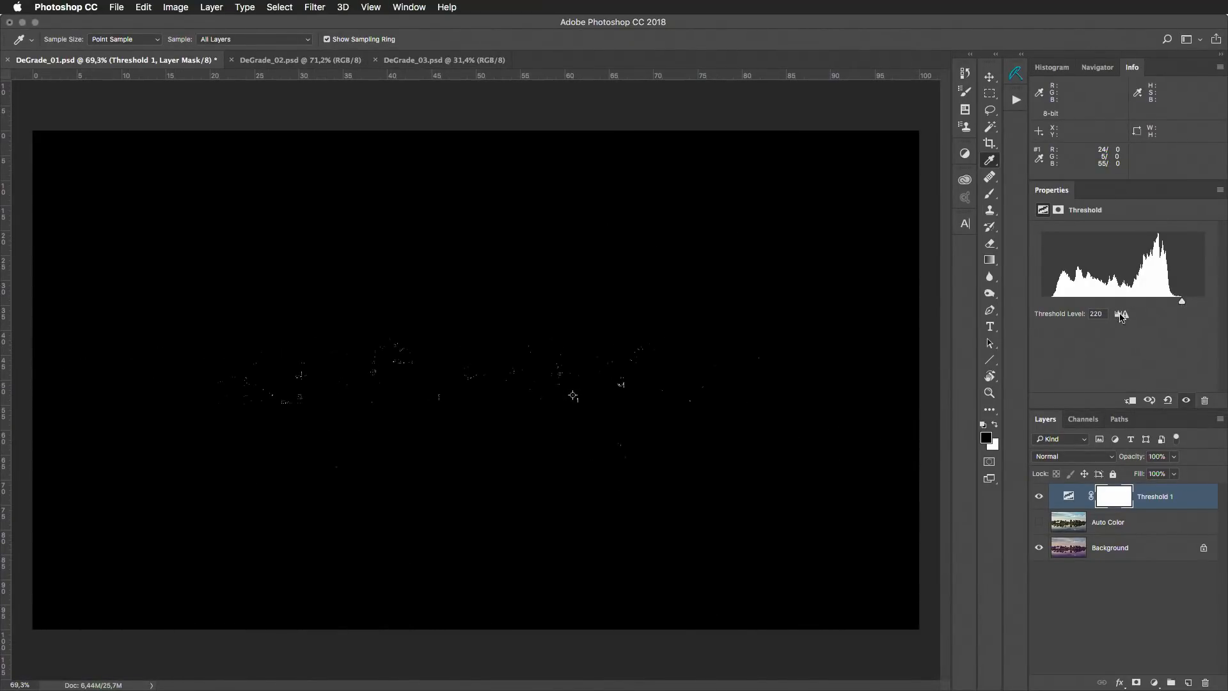
{"action": "left_click", "coordinate": [1099, 314]}
{"action": "key", "text": "Down"}
{"action": "key", "text": "Down"}
{"action": "key", "text": "Up"}
Set the Threshold level to 216 and place a second color sampler on the brightest patch in the cloud.
{"action": "left_click_drag", "start_coordinate": [631, 224], "coordinate": [699, 221]}
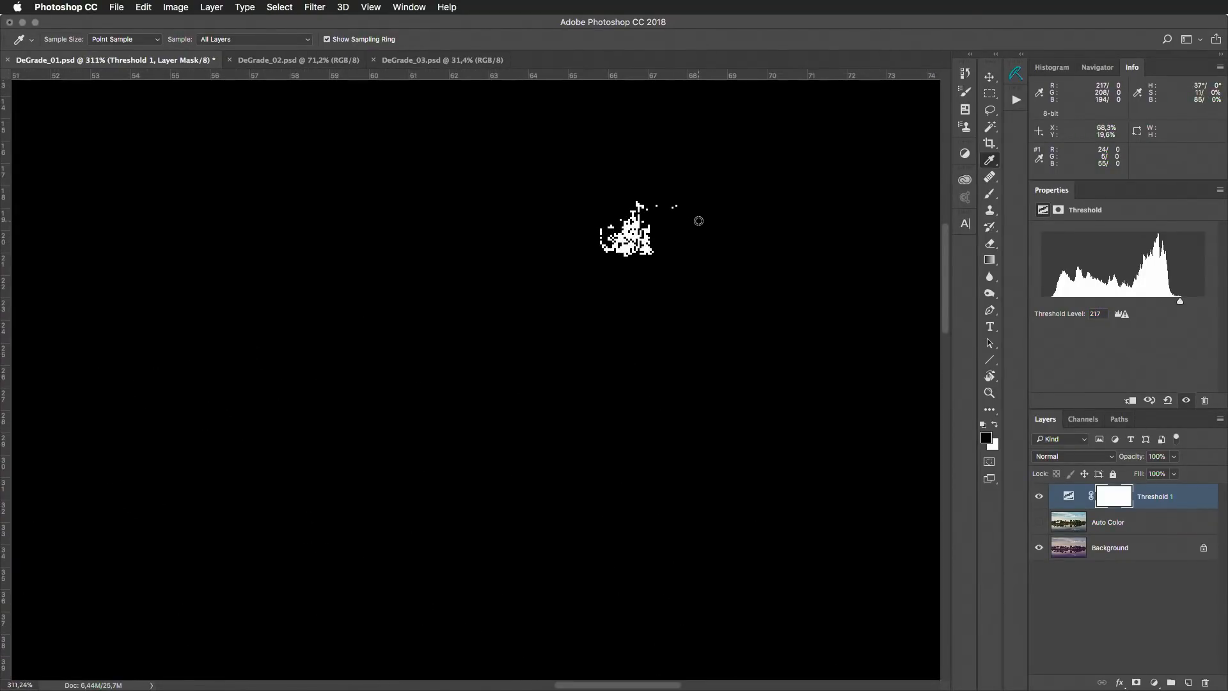
{"action": "left_click", "coordinate": [1104, 313]}
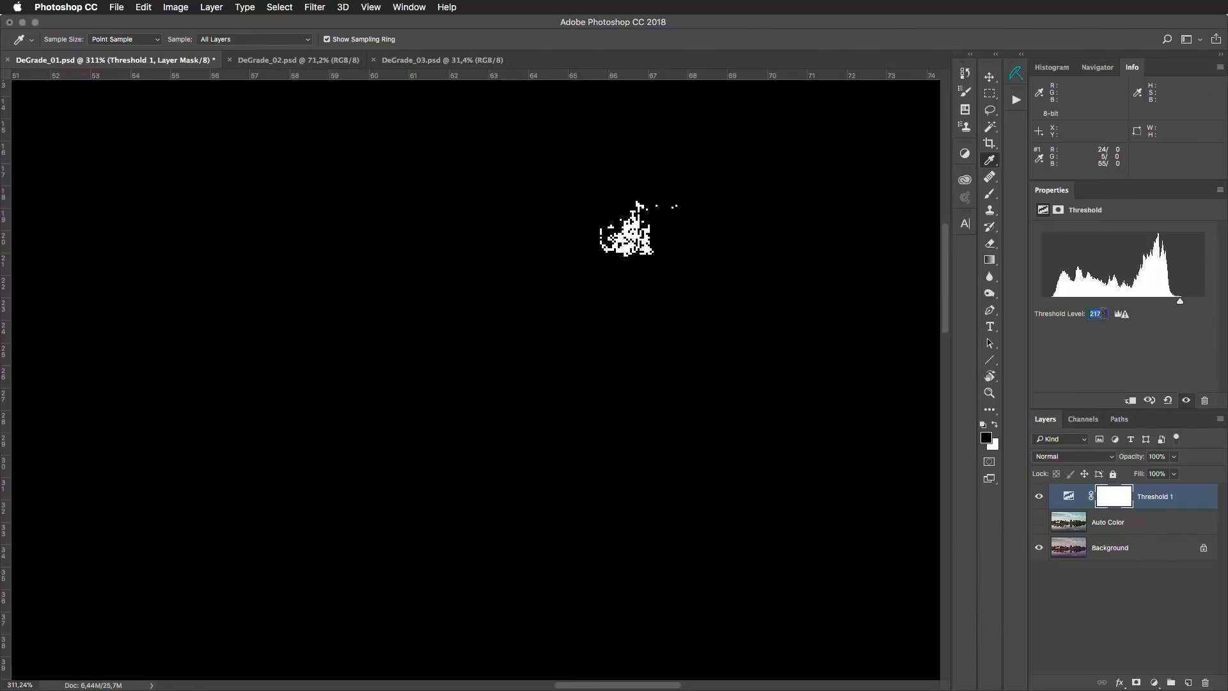
{"action": "key", "text": "Down"}
{"action": "key", "text": "Up"}
{"action": "key", "text": "Down"}
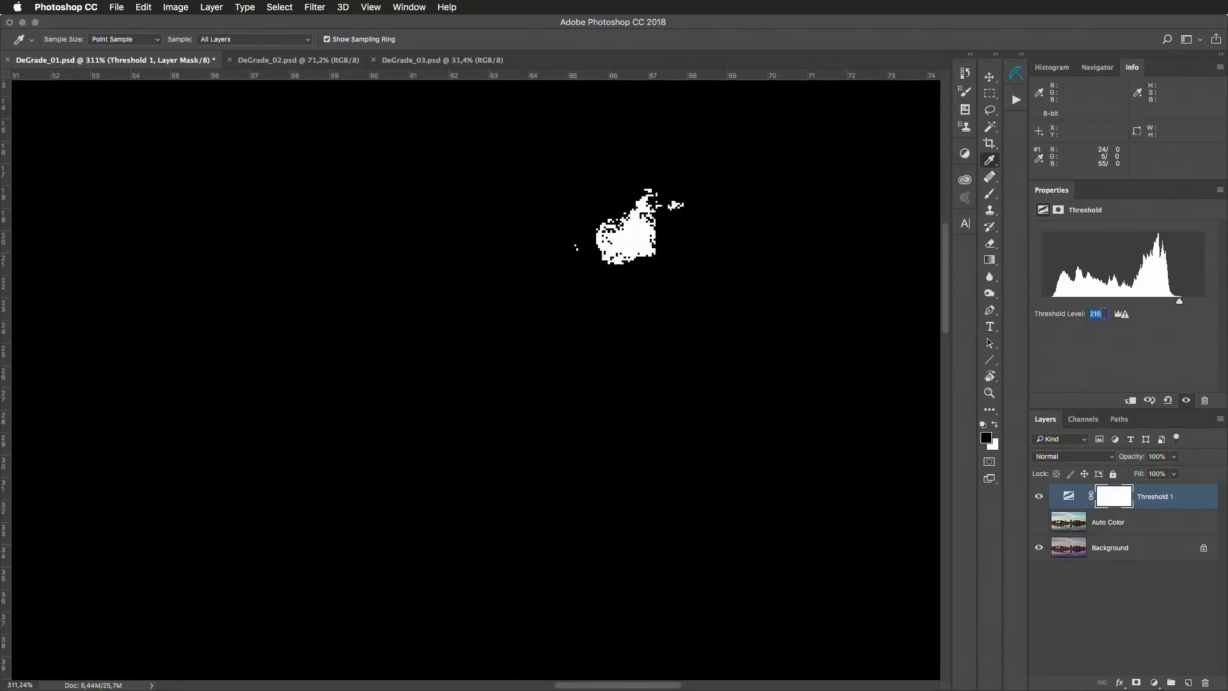
{"action": "left_click", "coordinate": [638, 235], "text": "shift"}
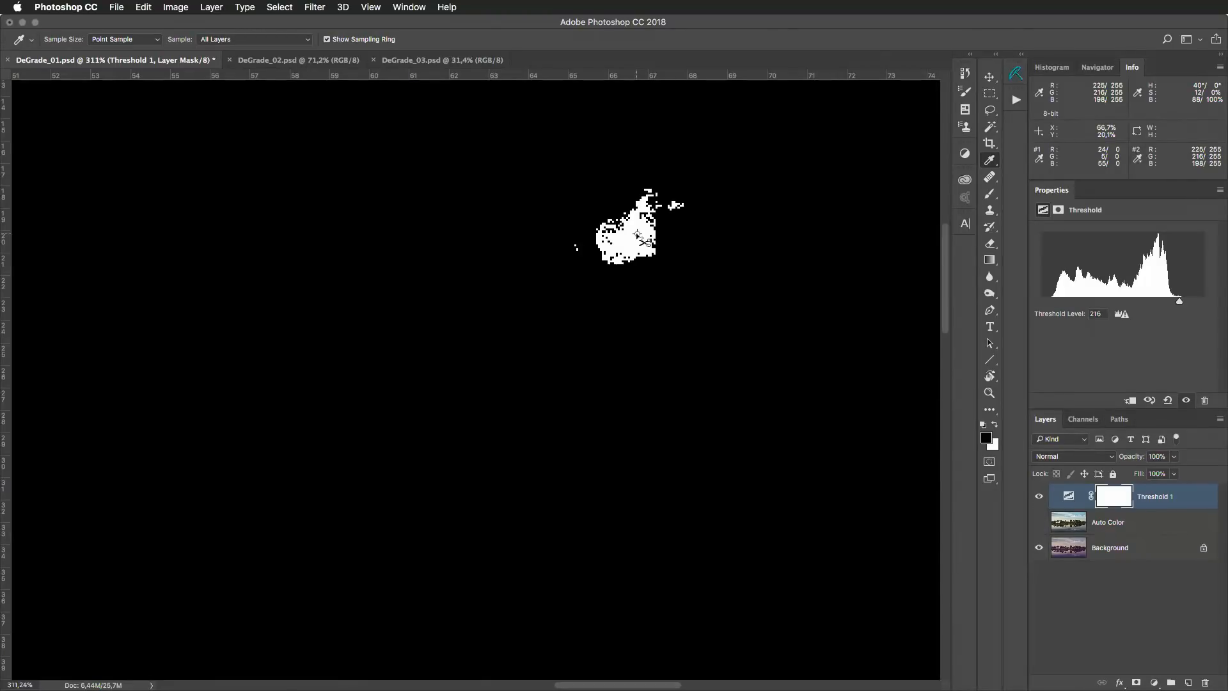
Hide the Threshold layer and add a Curves adjustment layer, enlarging its properties area to show the whole curve.
{"action": "key", "text": "super+0"}
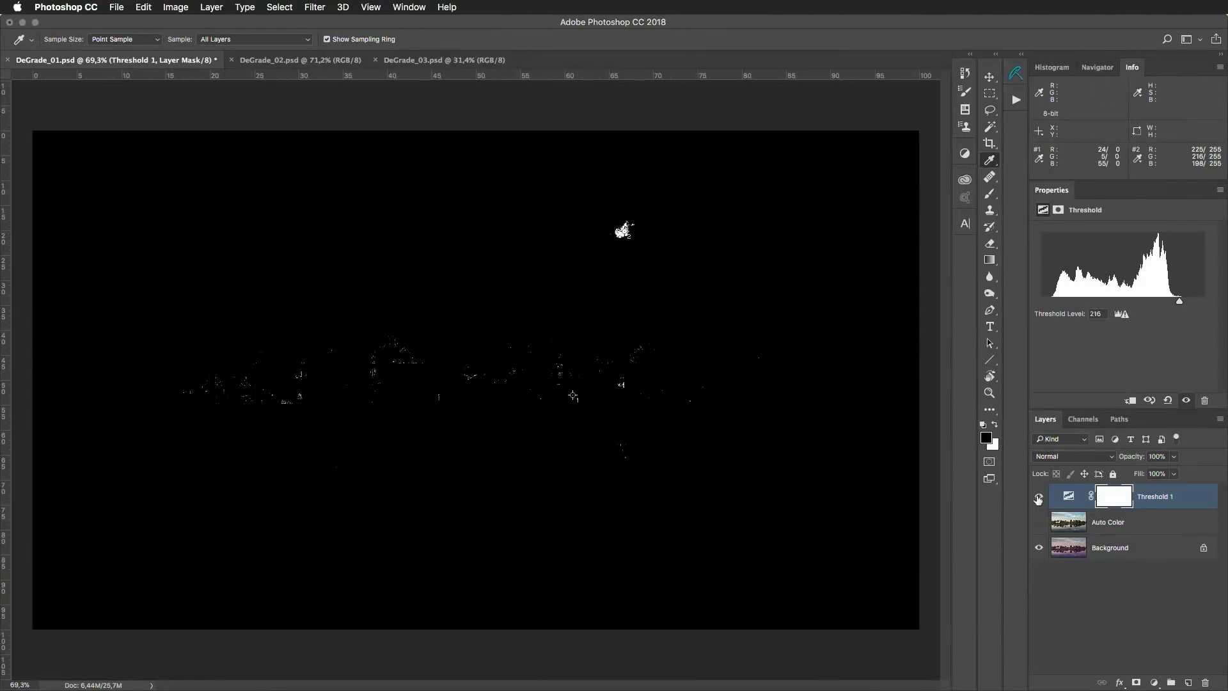
{"action": "left_click", "coordinate": [1039, 497]}
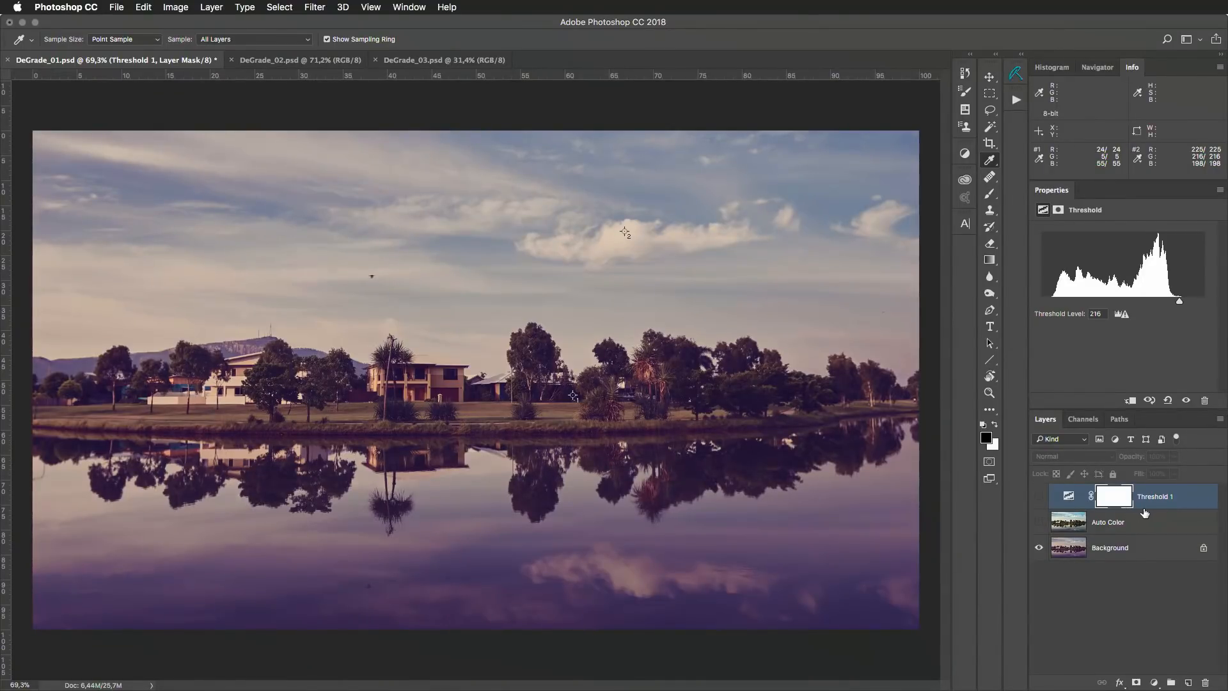
{"action": "left_click", "coordinate": [1154, 682]}
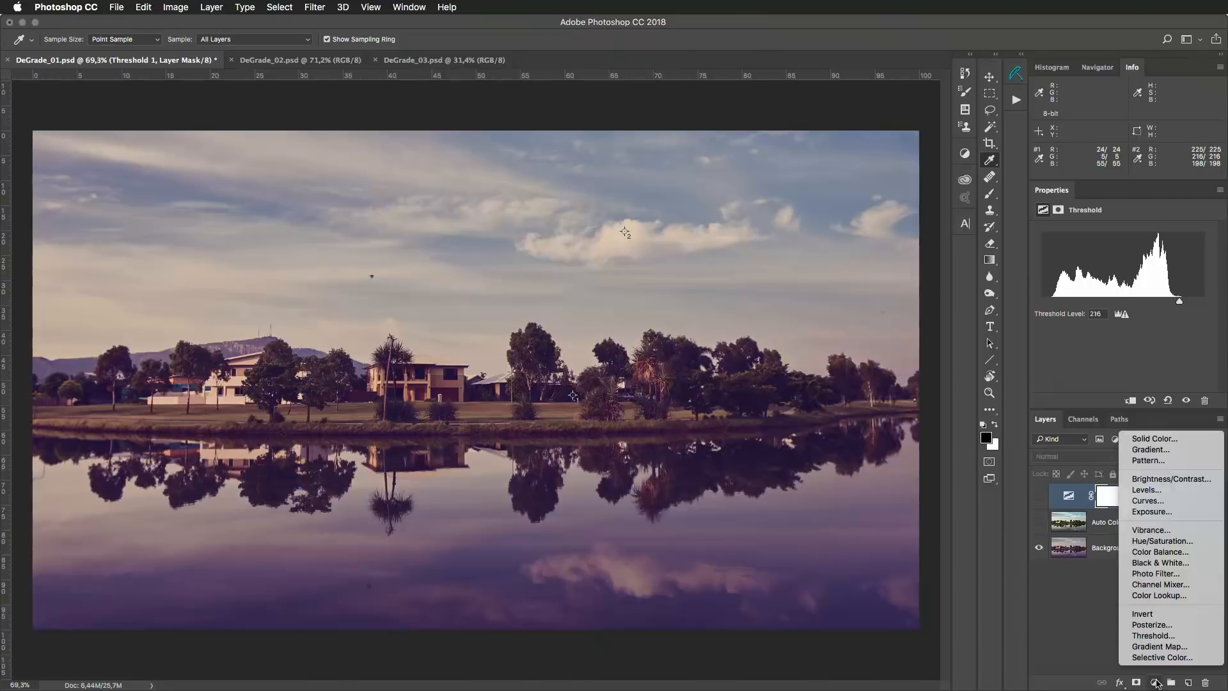
{"action": "left_click", "coordinate": [1169, 502]}
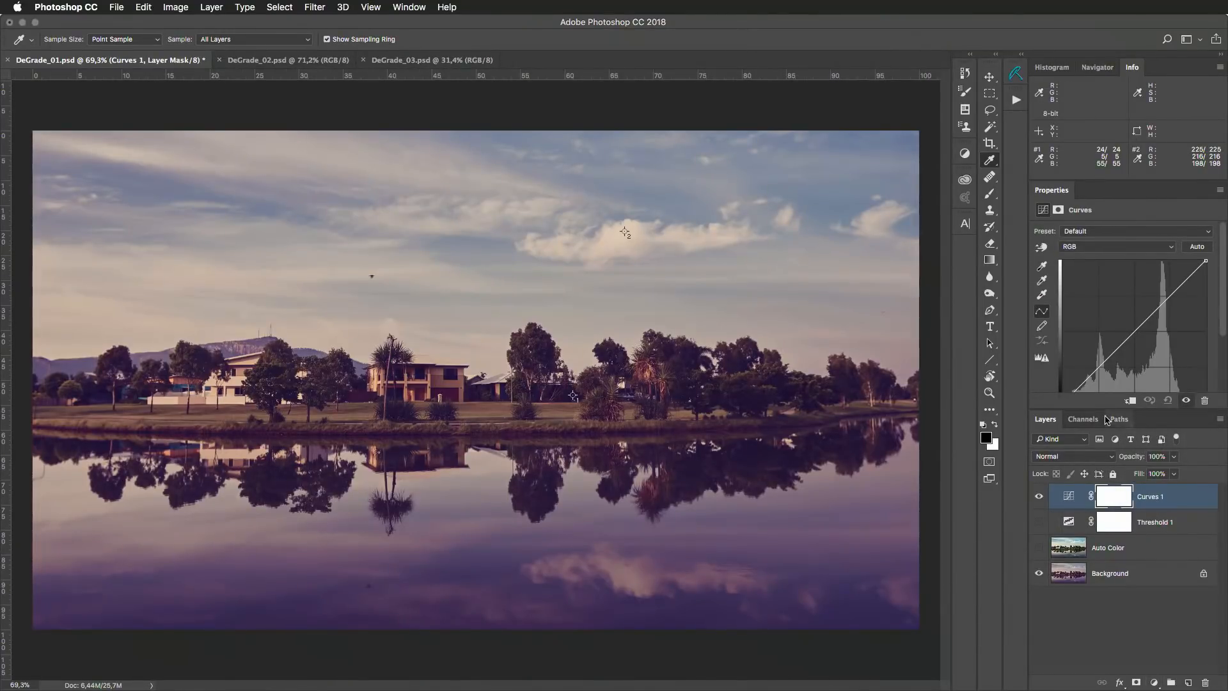
{"action": "left_click_drag", "start_coordinate": [1105, 411], "coordinate": [1105, 441]}
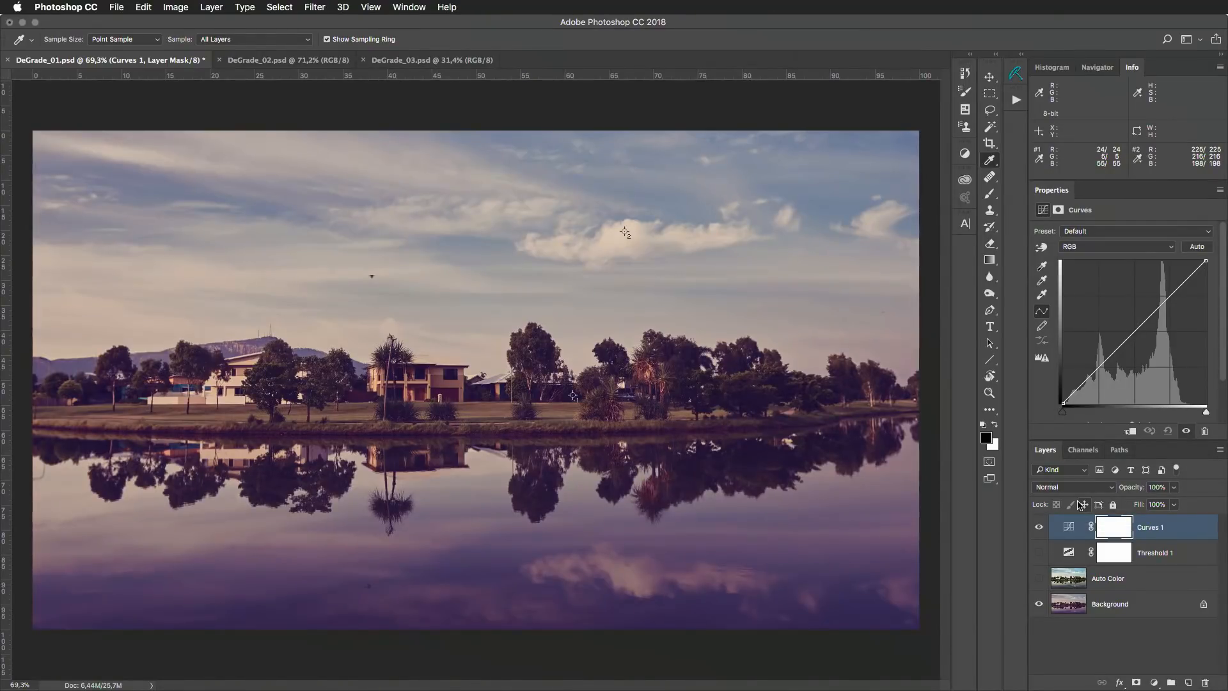
Set the Curves black point at color sampler 1 and the white point at color sampler 2.
{"action": "left_click", "coordinate": [1043, 267]}
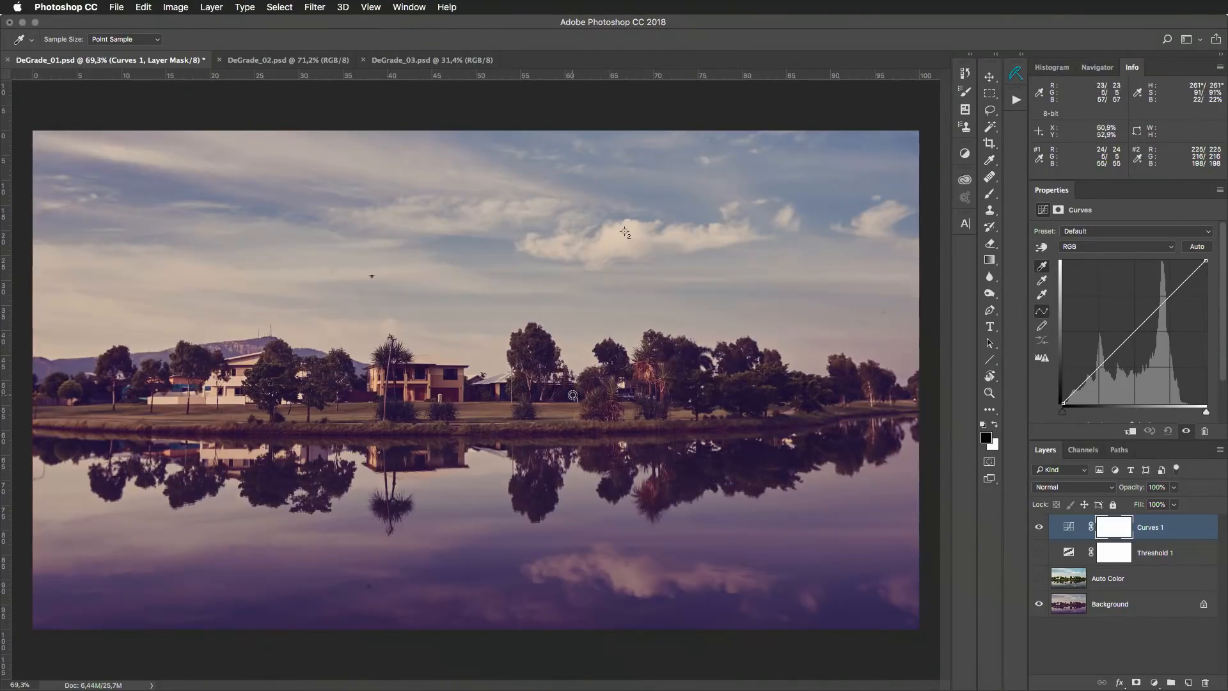
{"action": "left_click", "coordinate": [571, 395]}
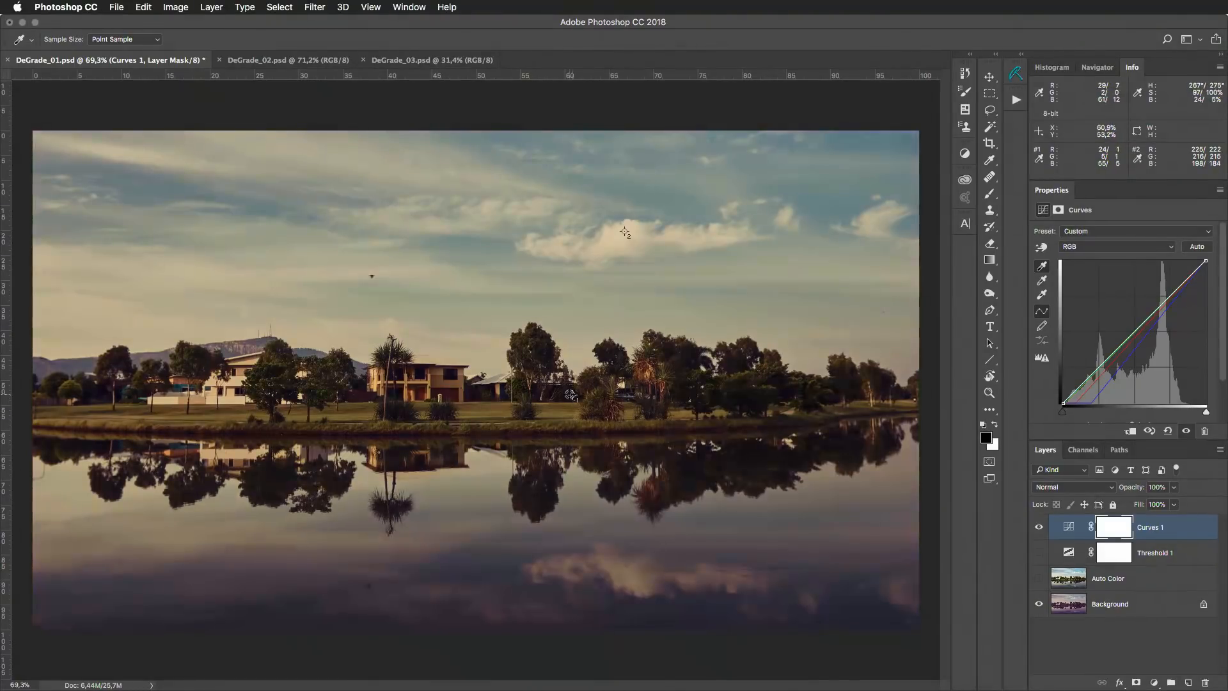
{"action": "left_click", "coordinate": [1042, 295]}
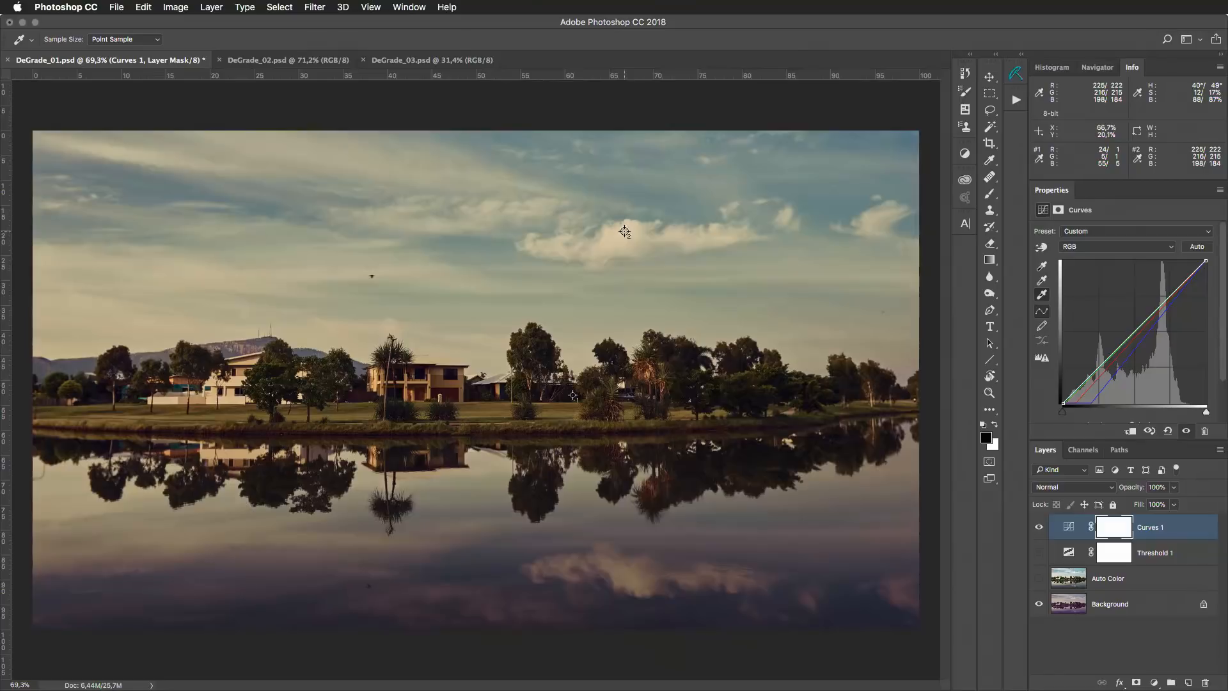
{"action": "left_click", "coordinate": [625, 230]}
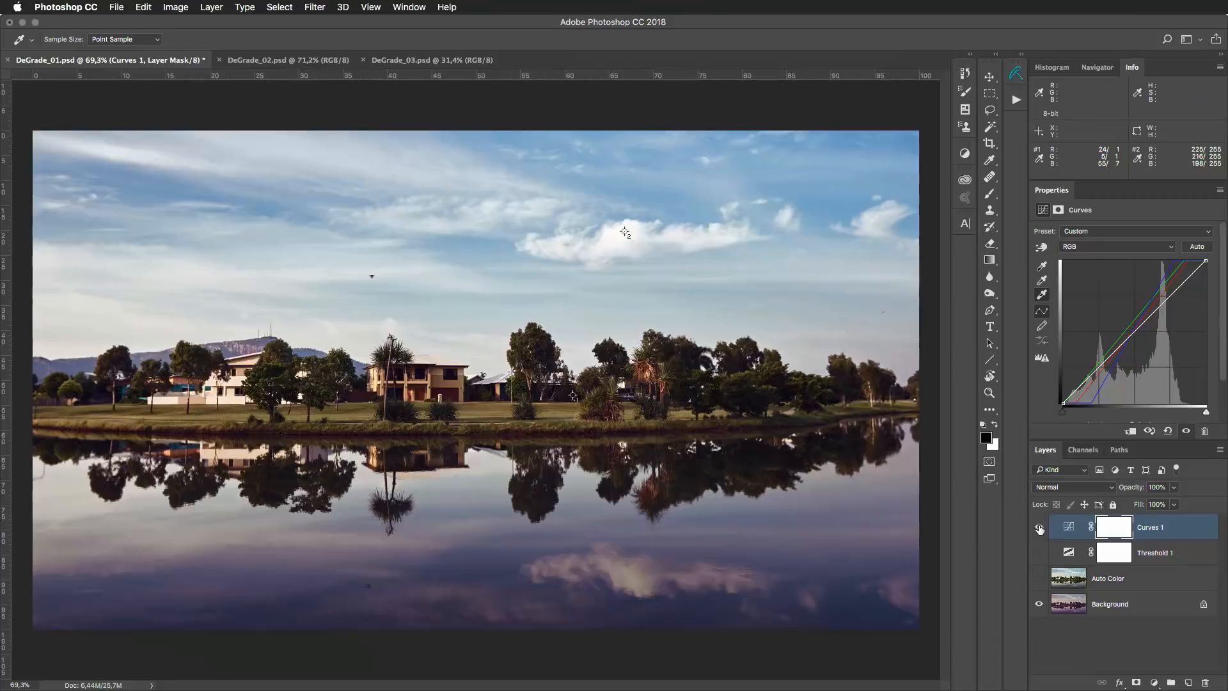
Hide the Curves 1 layer and delete the Threshold 1 layer.
{"action": "left_click", "coordinate": [1040, 527]}
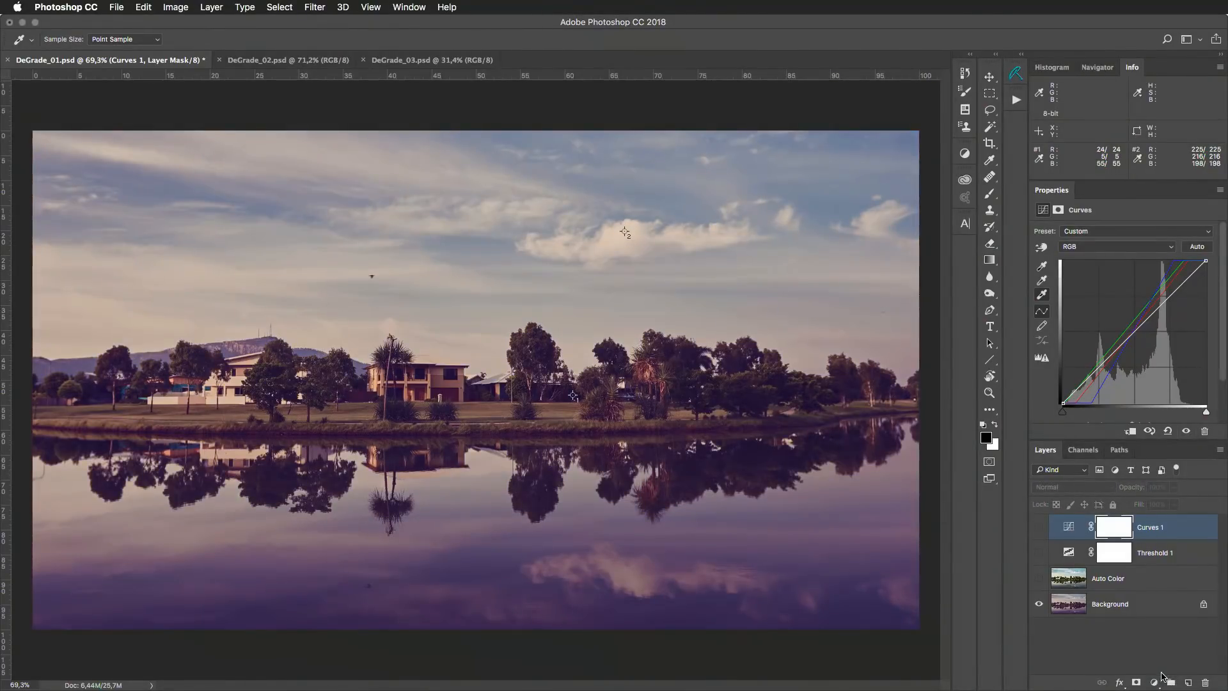
{"action": "left_click_drag", "start_coordinate": [1166, 554], "coordinate": [1205, 678]}
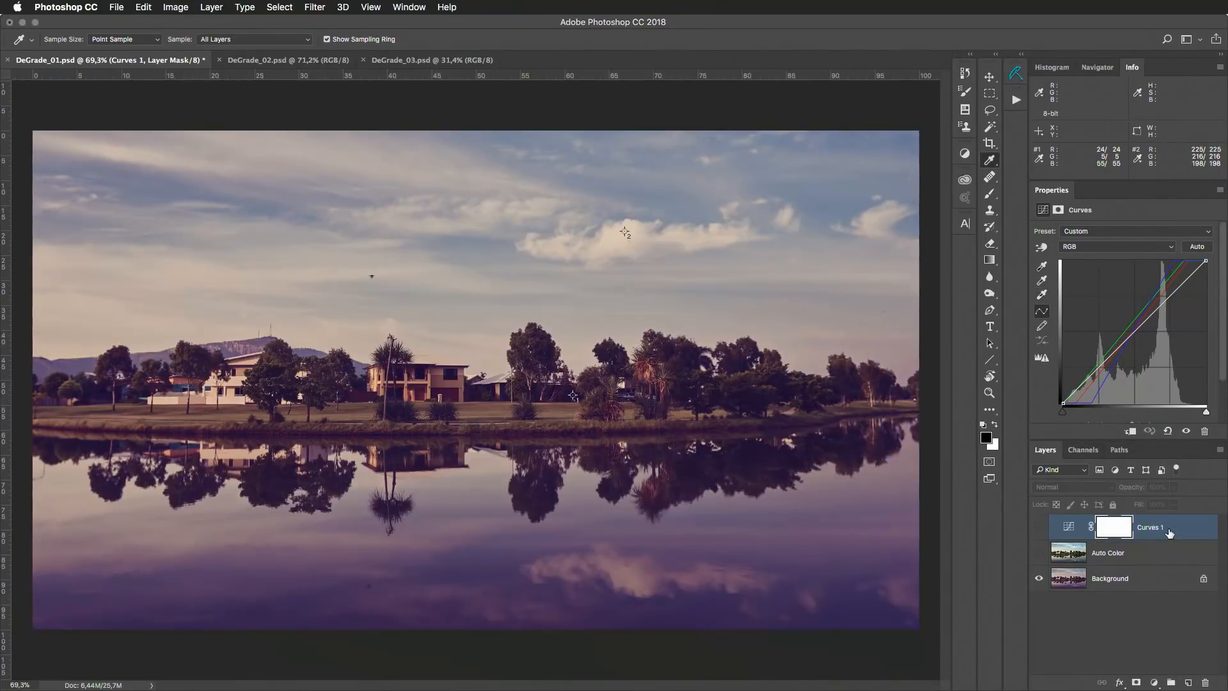
Add a Solid Color fill layer in neutral gray with brightness set to 50%.
{"action": "left_click", "coordinate": [1154, 683]}
{"action": "left_click", "coordinate": [1174, 440]}
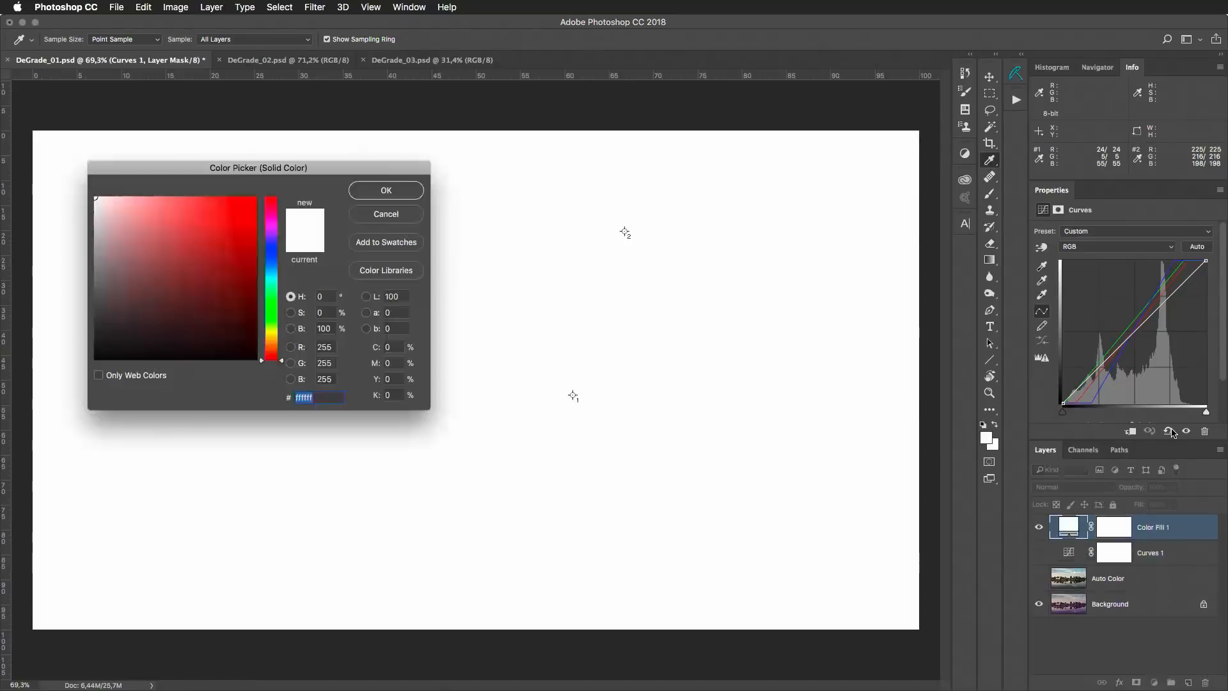
{"action": "left_click_drag", "start_coordinate": [331, 329], "coordinate": [292, 340]}
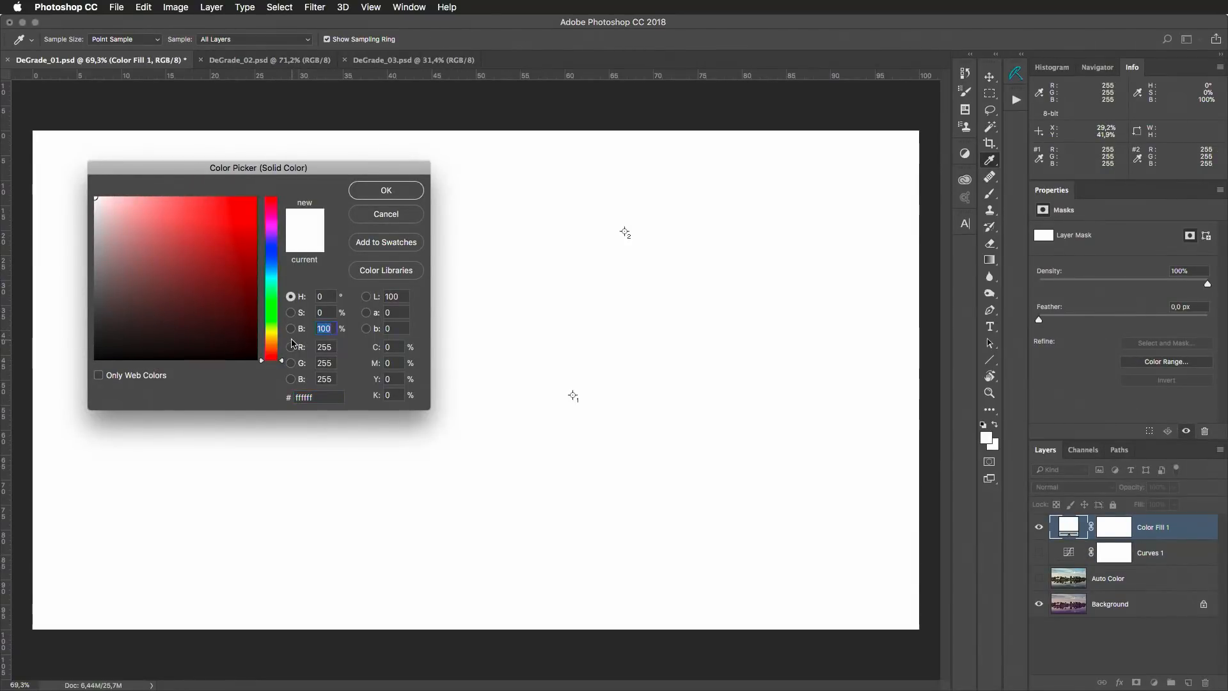
{"action": "type", "text": "50"}
{"action": "key", "text": "Return"}
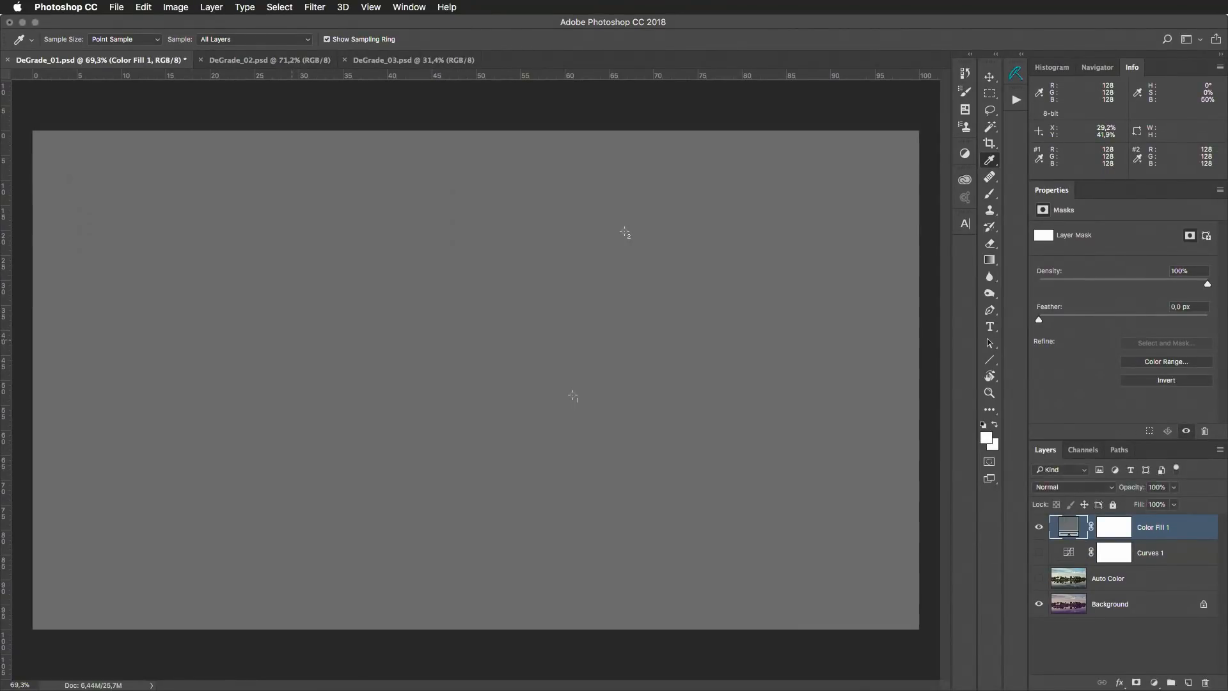
Set the Color Fill 1 layer's blend mode to Difference and add a Threshold adjustment layer above it.
{"action": "left_click", "coordinate": [1076, 487]}
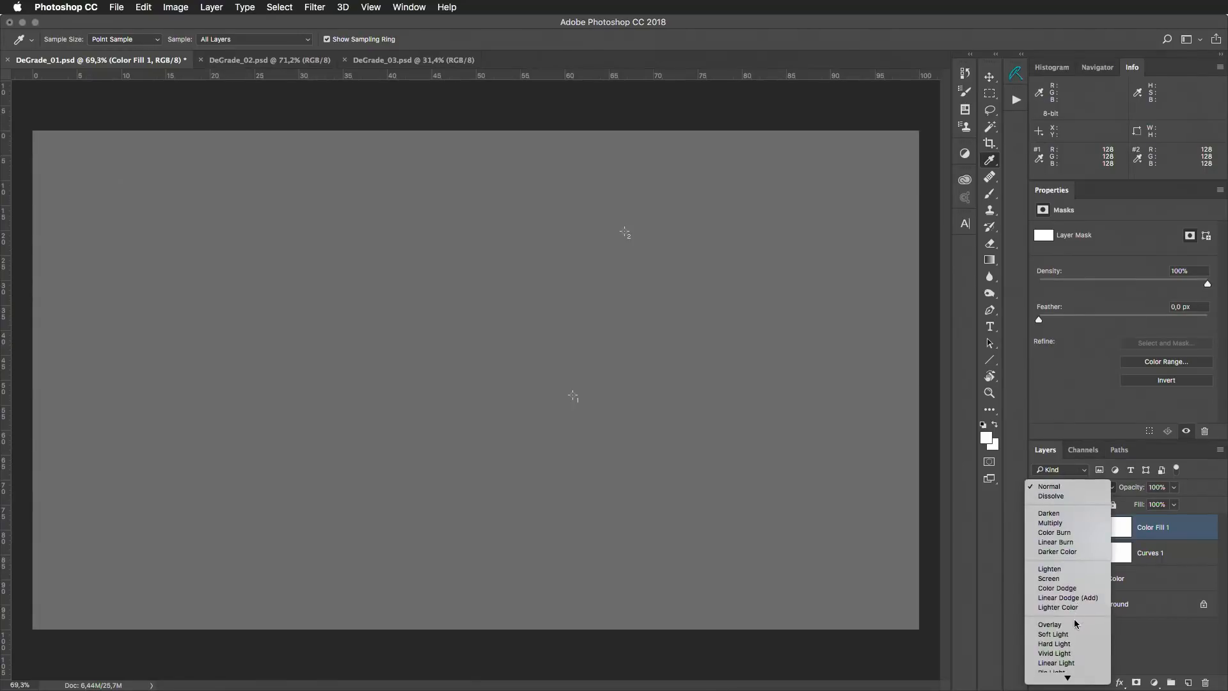
{"action": "mouse_move", "coordinate": [1077, 683]}
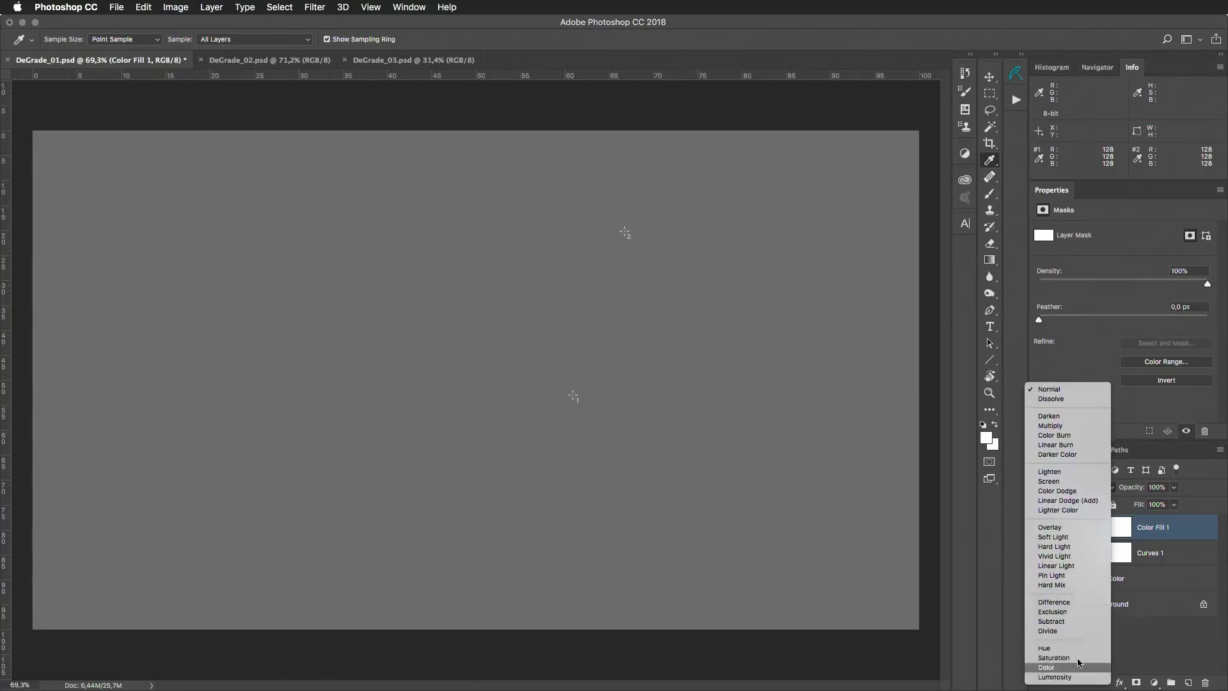
{"action": "left_click", "coordinate": [1087, 601]}
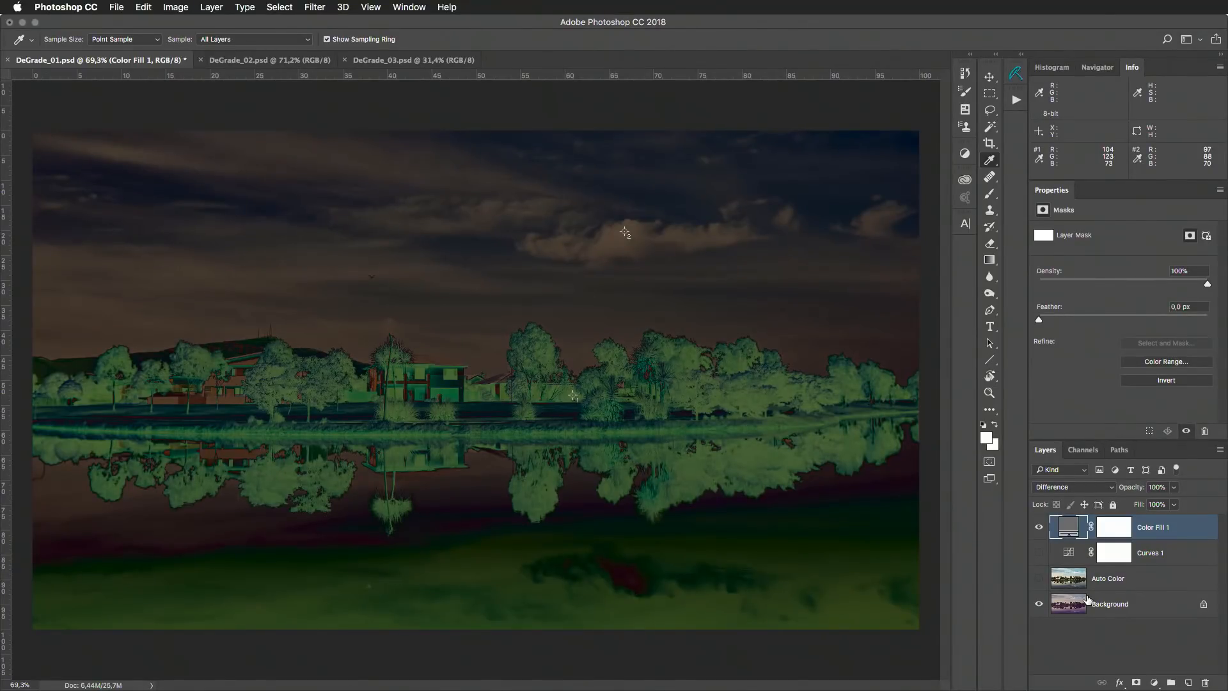
{"action": "left_click", "coordinate": [1155, 683]}
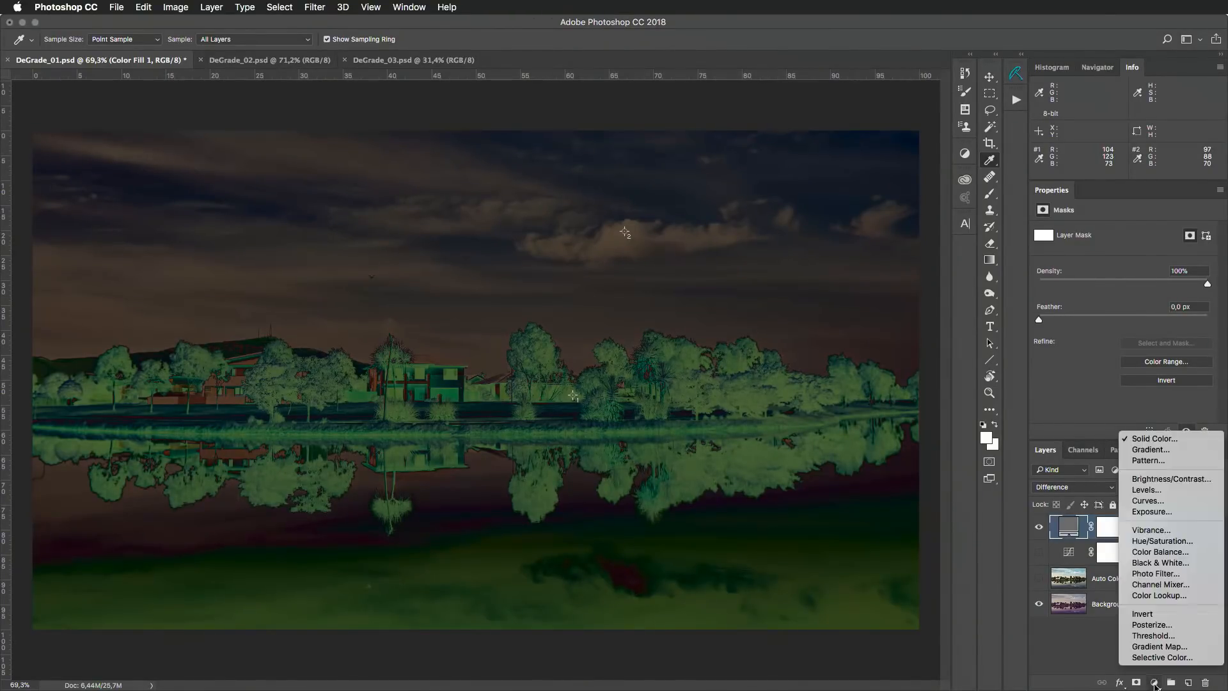
{"action": "left_click", "coordinate": [1175, 637]}
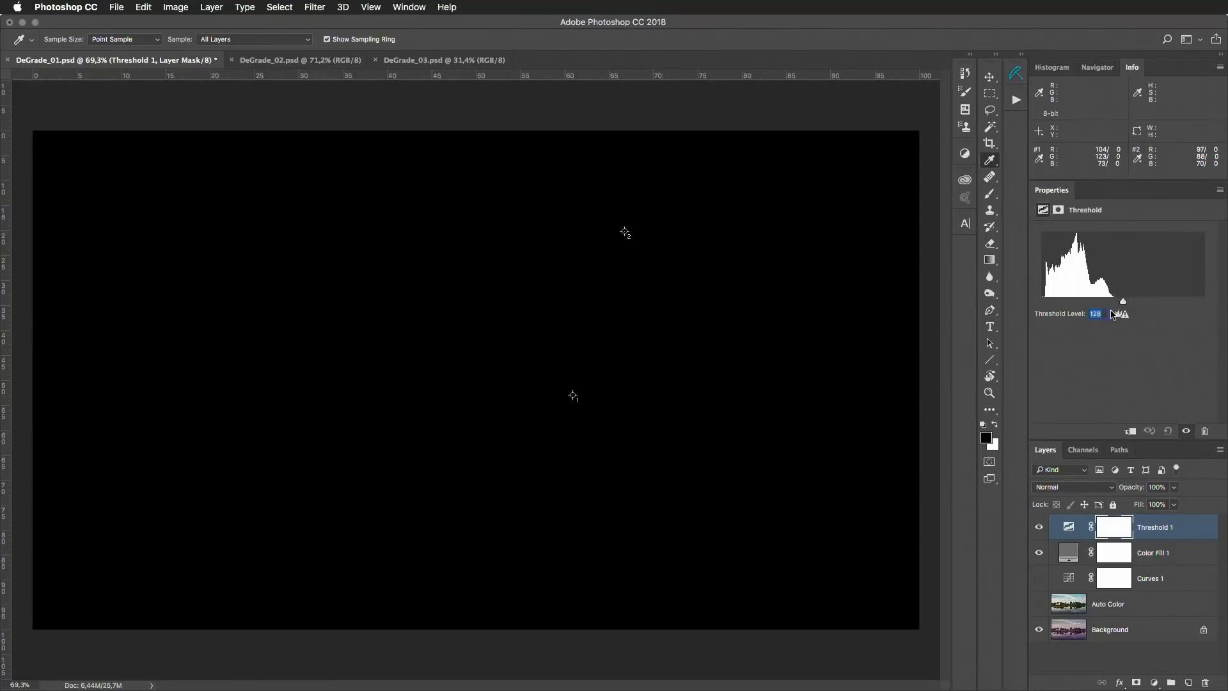
Set the Threshold 1 layer's level to 8 to isolate the pixels closest to neutral gray.
{"action": "left_click_drag", "start_coordinate": [1124, 303], "coordinate": [1040, 302]}
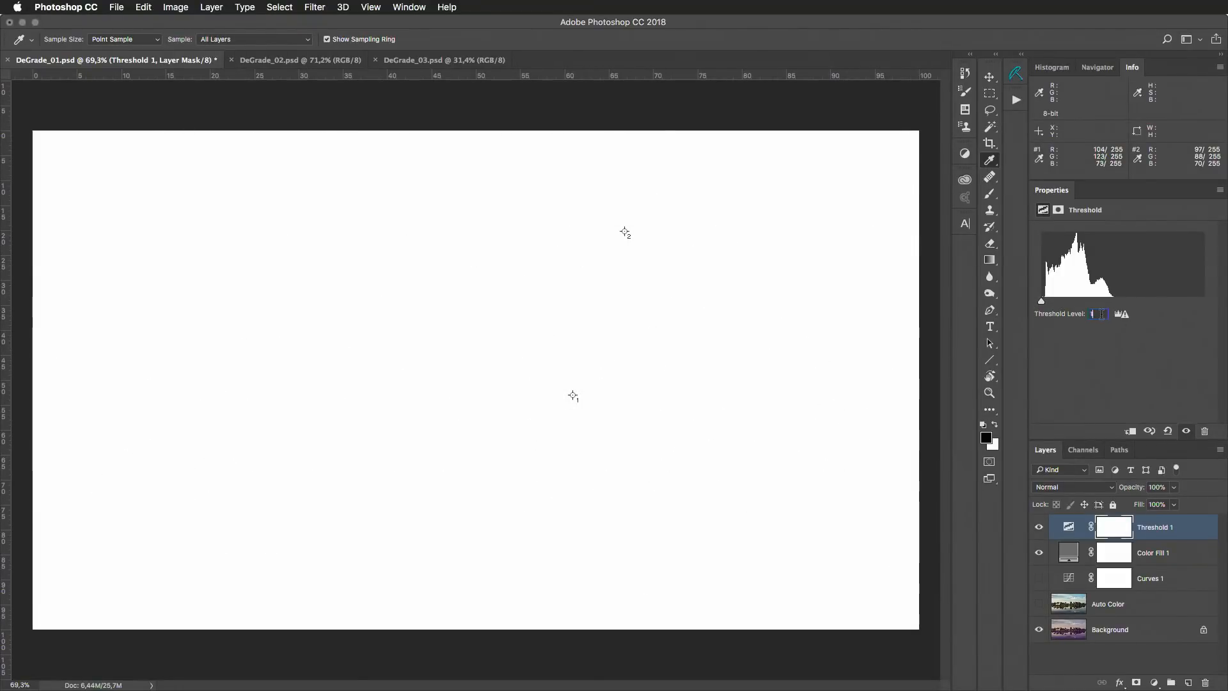
{"action": "key", "text": "Up"}
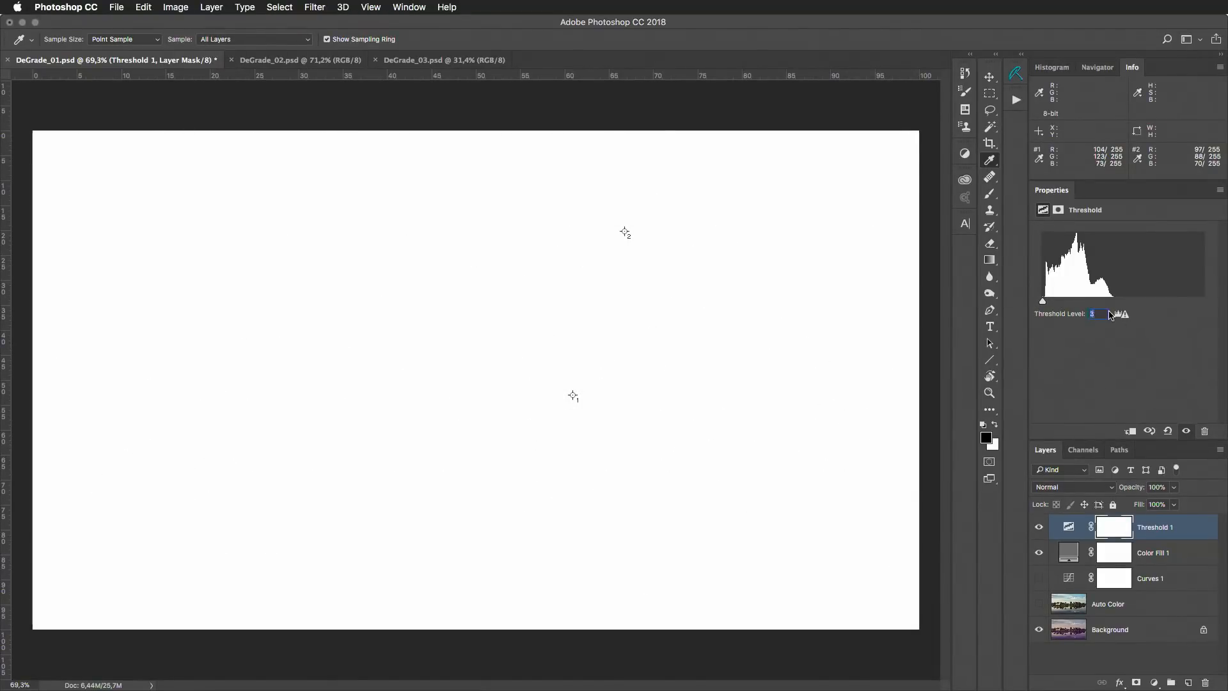
{"action": "key", "text": "Up"}
{"action": "key", "text": "Up"}
{"action": "key", "text": "Down"}
{"action": "key", "text": "Up"}
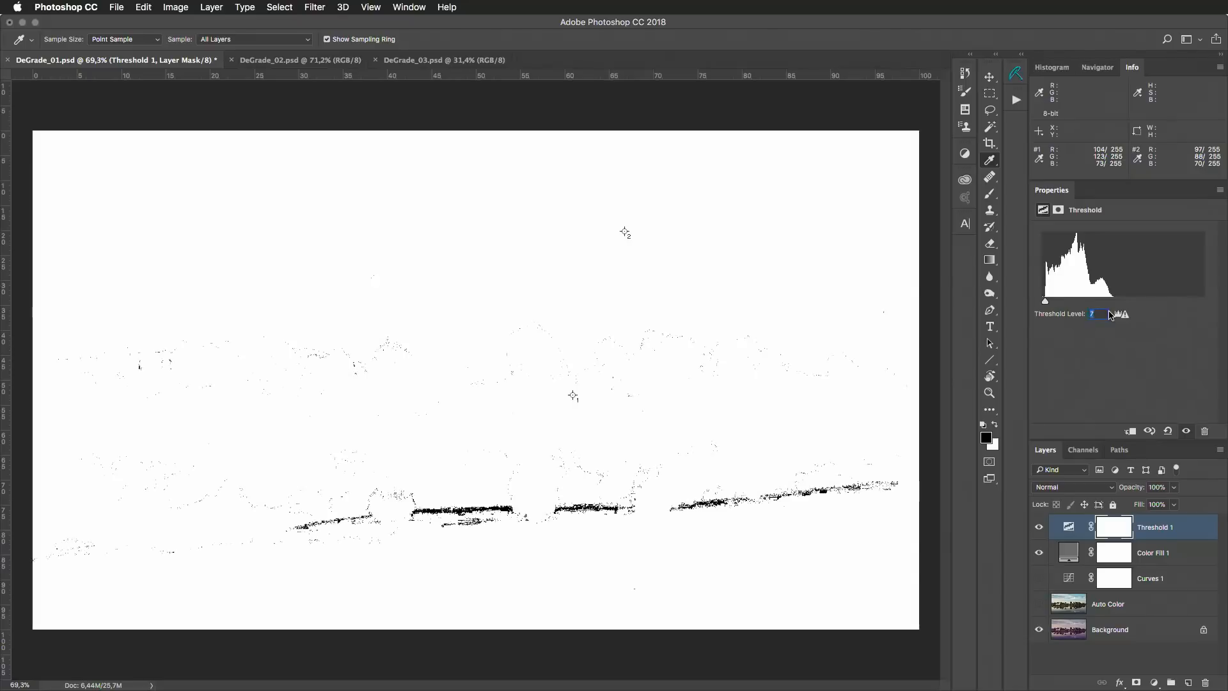
{"action": "key", "text": "Up"}
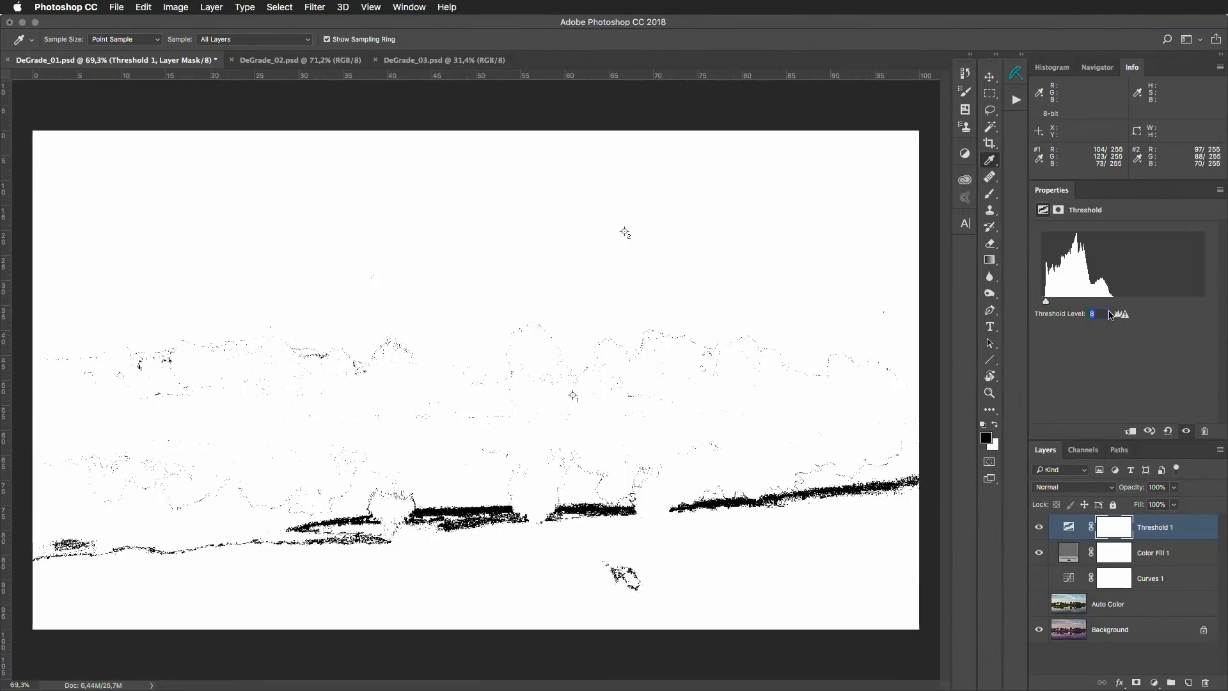
{"action": "key", "text": "Down"}
{"action": "key", "text": "Up"}
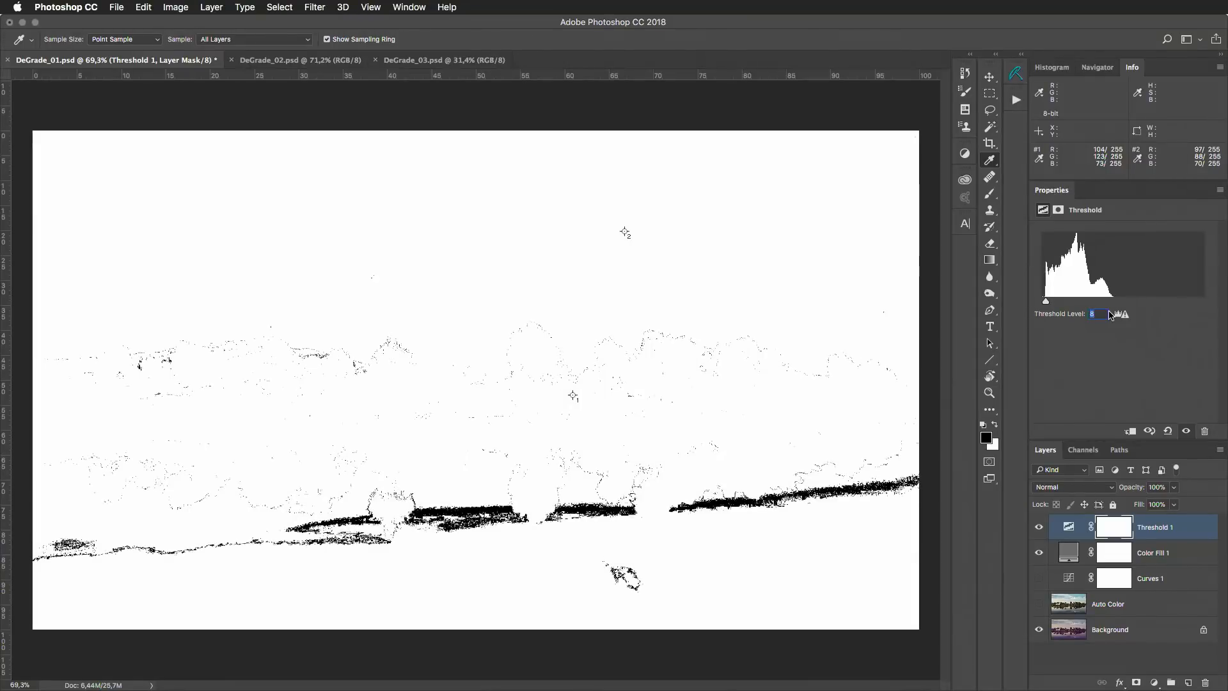
{"action": "key", "text": "Down"}
{"action": "key", "text": "Up"}
{"action": "key", "text": "Down"}
{"action": "key", "text": "Up"}
{"action": "key", "text": "Up"}
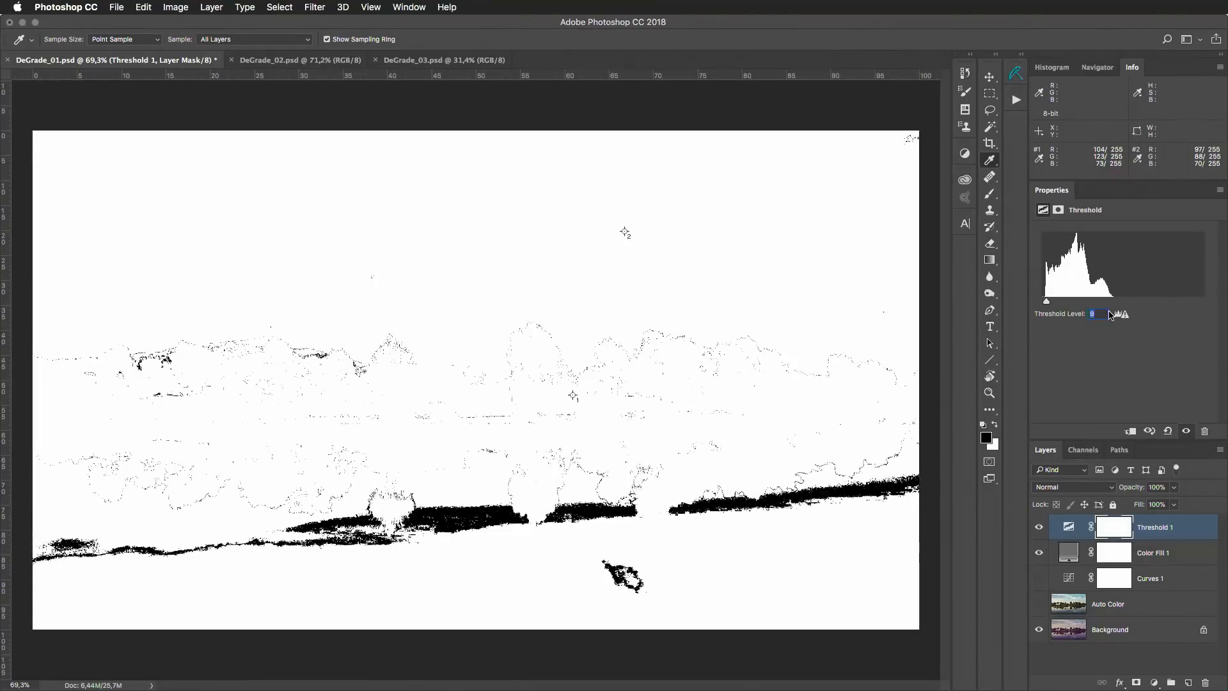
{"action": "key", "text": "Down"}
{"action": "key", "text": "Down"}
{"action": "key", "text": "Up"}
Place a third color sampler in the black band across the lake's middle, and delete the Threshold 1 and Color Fill 1 layers.
{"action": "left_click_drag", "start_coordinate": [471, 510], "coordinate": [505, 493]}
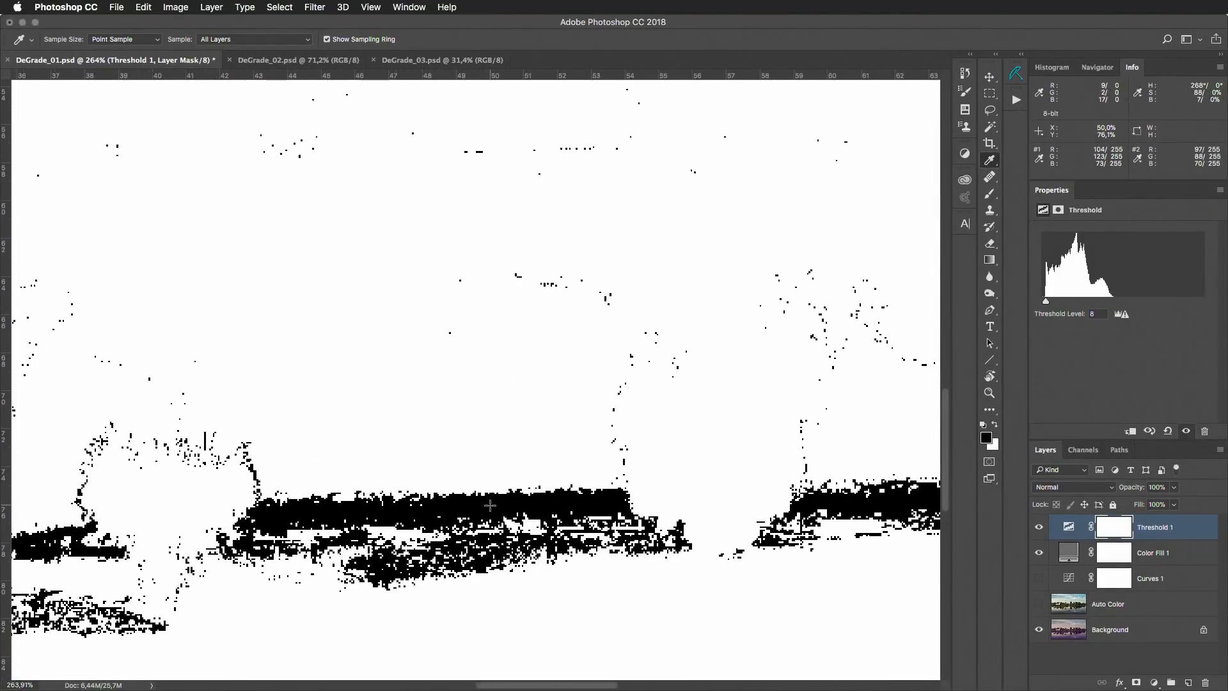
{"action": "left_click", "coordinate": [495, 504], "text": "shift"}
{"action": "left_click", "coordinate": [1177, 552], "text": "shift"}
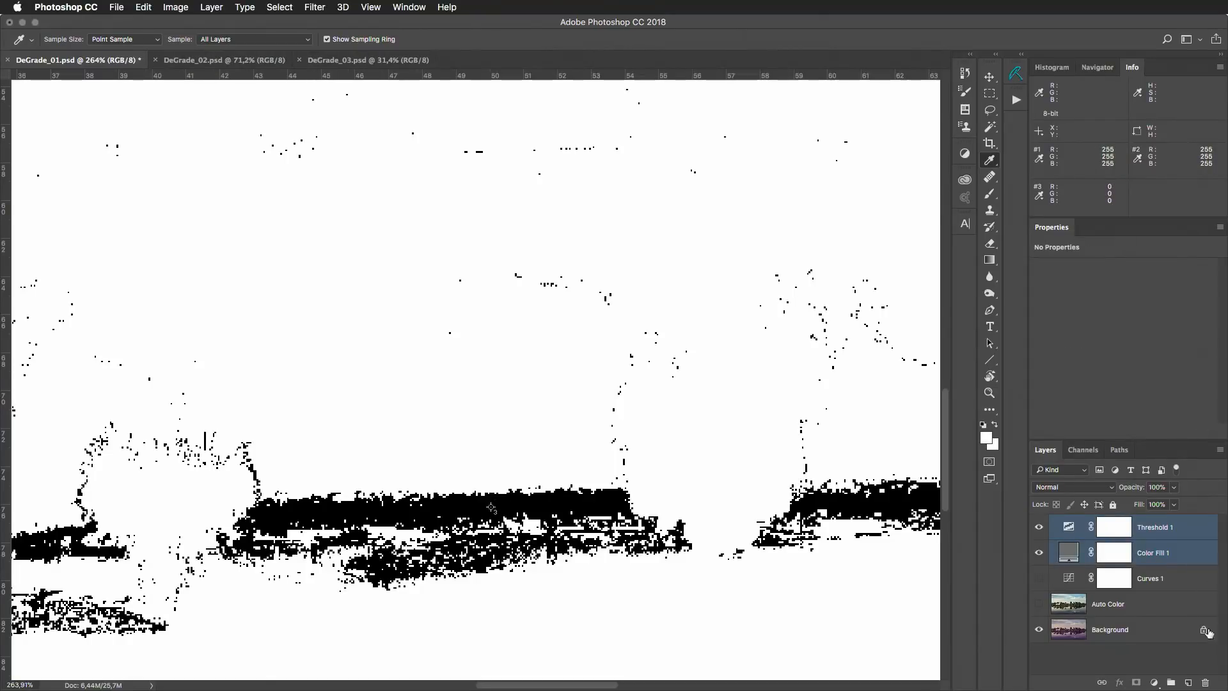
{"action": "left_click", "coordinate": [1206, 683]}
{"action": "key", "text": "super+0"}
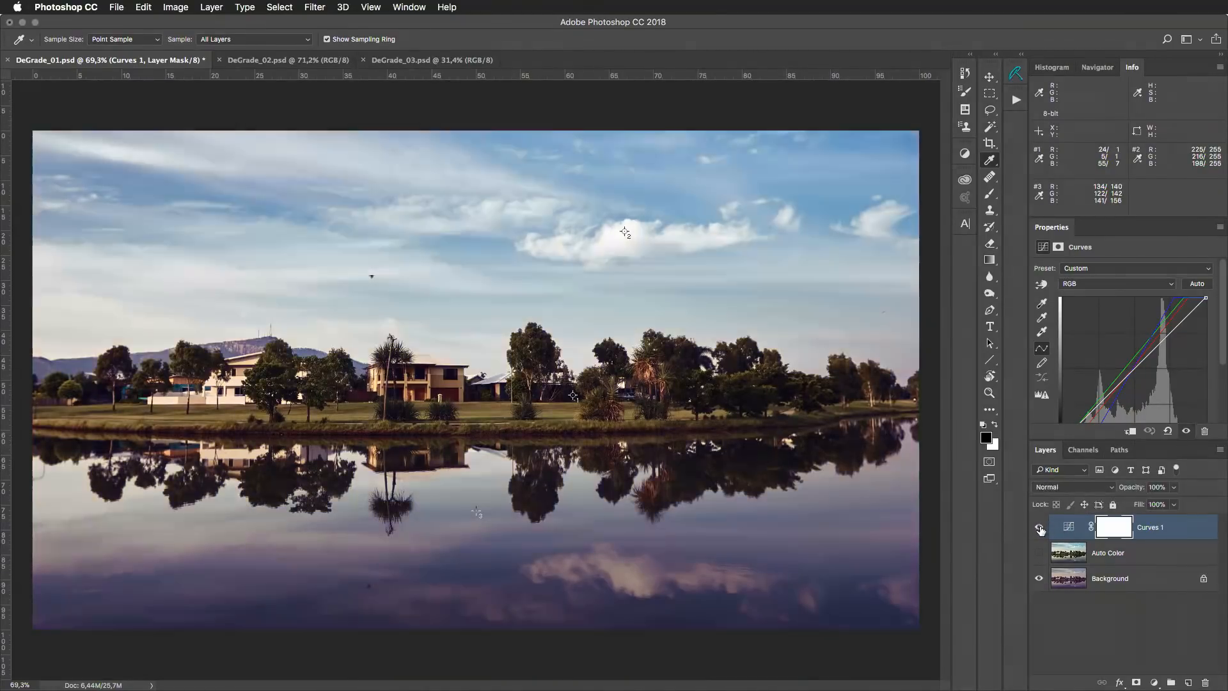
Show the Curves 1 layer and set its gray point at color sampler 3.
{"action": "left_click", "coordinate": [1039, 527]}
{"action": "left_click_drag", "start_coordinate": [1118, 444], "coordinate": [1117, 477]}
{"action": "left_click", "coordinate": [1042, 318]}
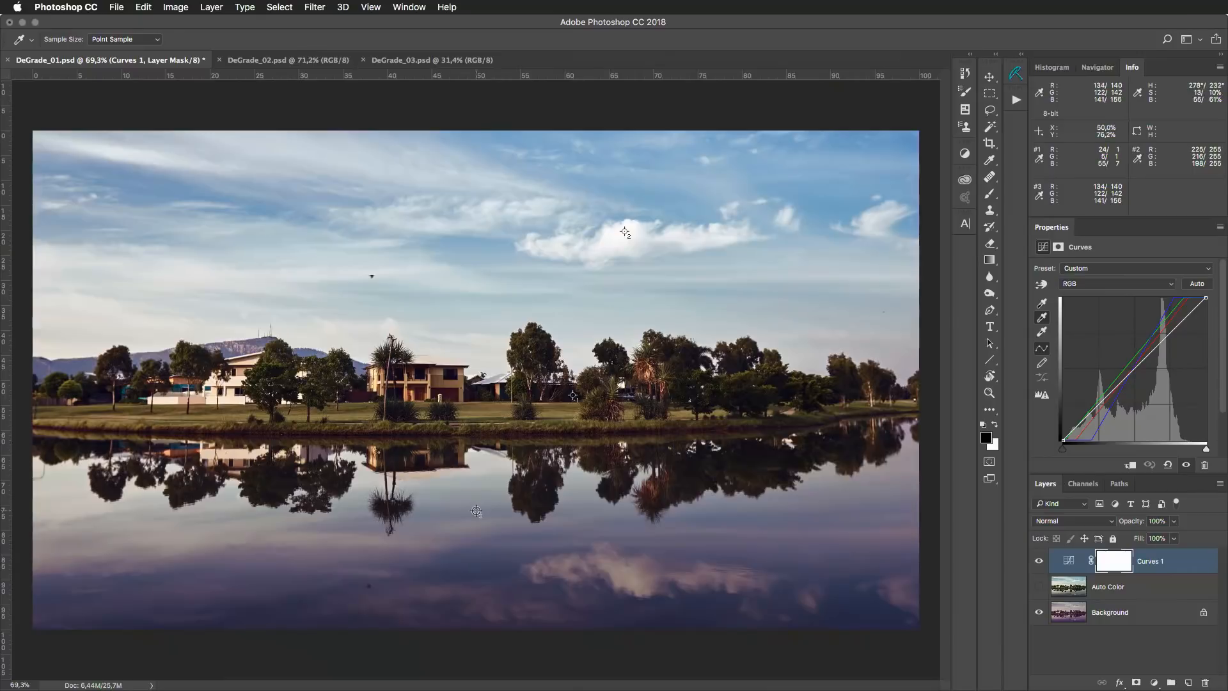
{"action": "left_click", "coordinate": [477, 510]}
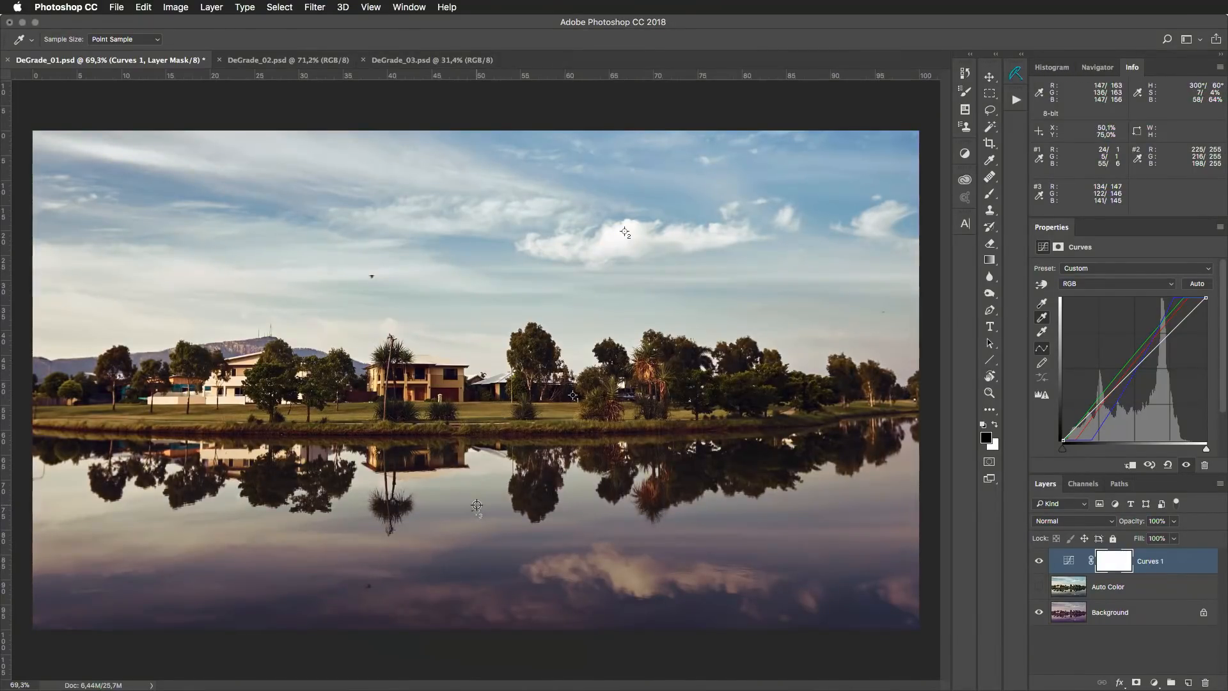
Toggle the Curves 1 layer's visibility to compare the photo before and after the neutralization.
{"action": "key", "text": "super+comma"}
{"action": "key", "text": "super+comma"}
{"action": "key", "text": "super+comma"}
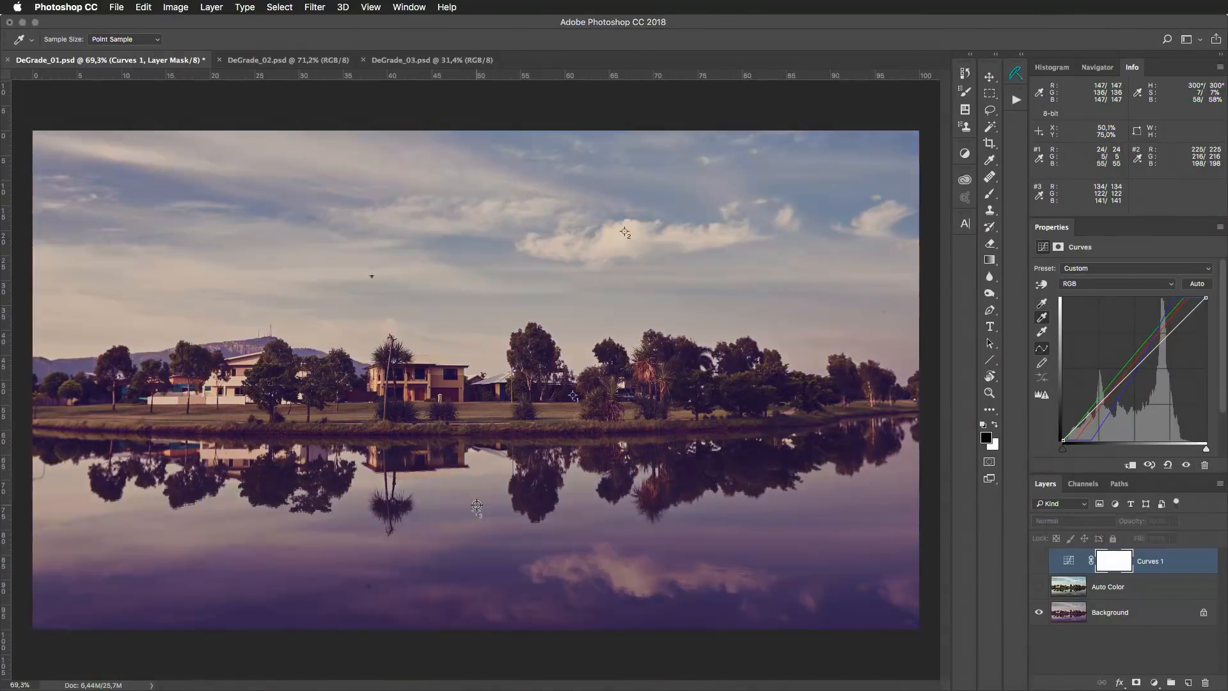
{"action": "key", "text": "super+comma"}
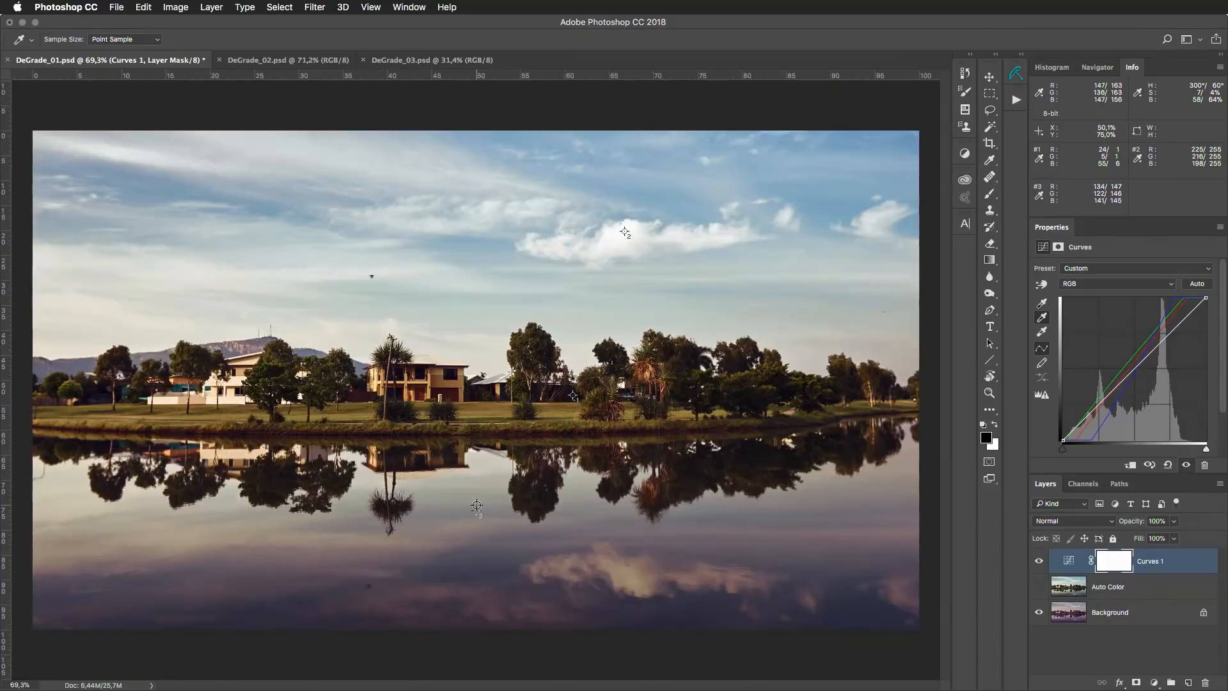
Rename the Curves 1 layer as Degrade.
{"action": "double_click", "coordinate": [1152, 561]}
{"action": "type", "text": "Degrade"}
{"action": "key", "text": "Return"}
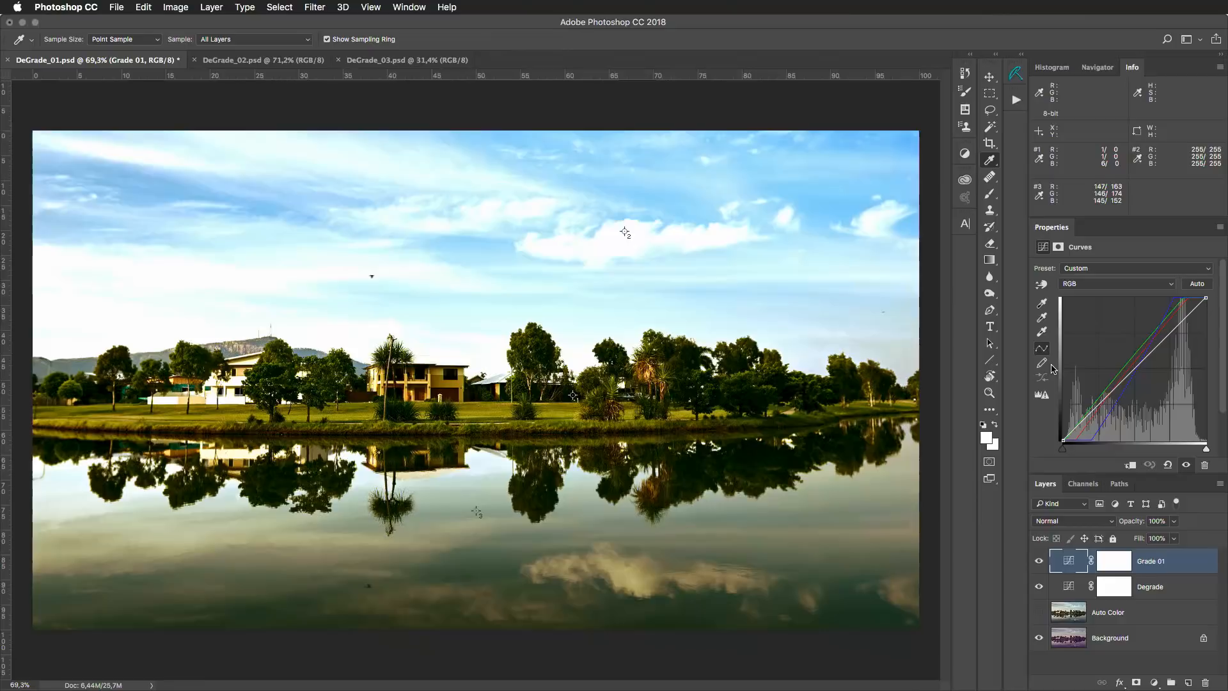
On the Grade 01 layer's Red curve, set the black point to input 0, output 23.
{"action": "left_click", "coordinate": [1126, 283]}
{"action": "left_click", "coordinate": [1124, 293]}
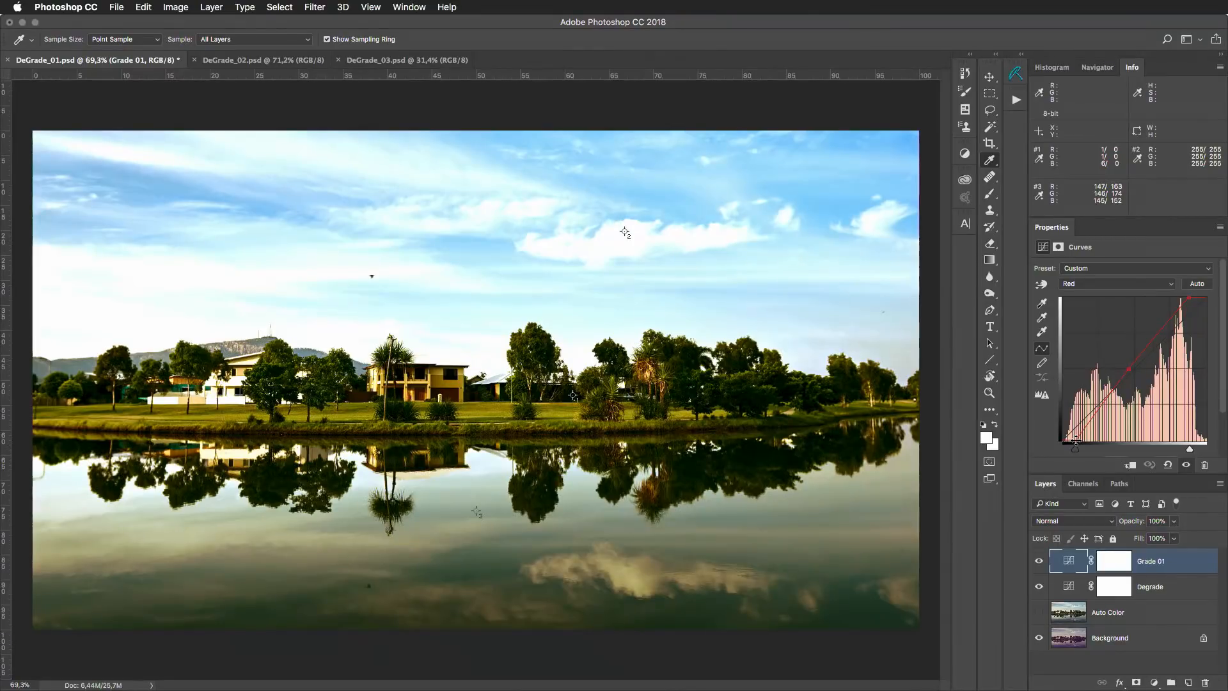
{"action": "left_click_drag", "start_coordinate": [1217, 474], "coordinate": [1216, 491]}
{"action": "left_click", "coordinate": [1094, 462]}
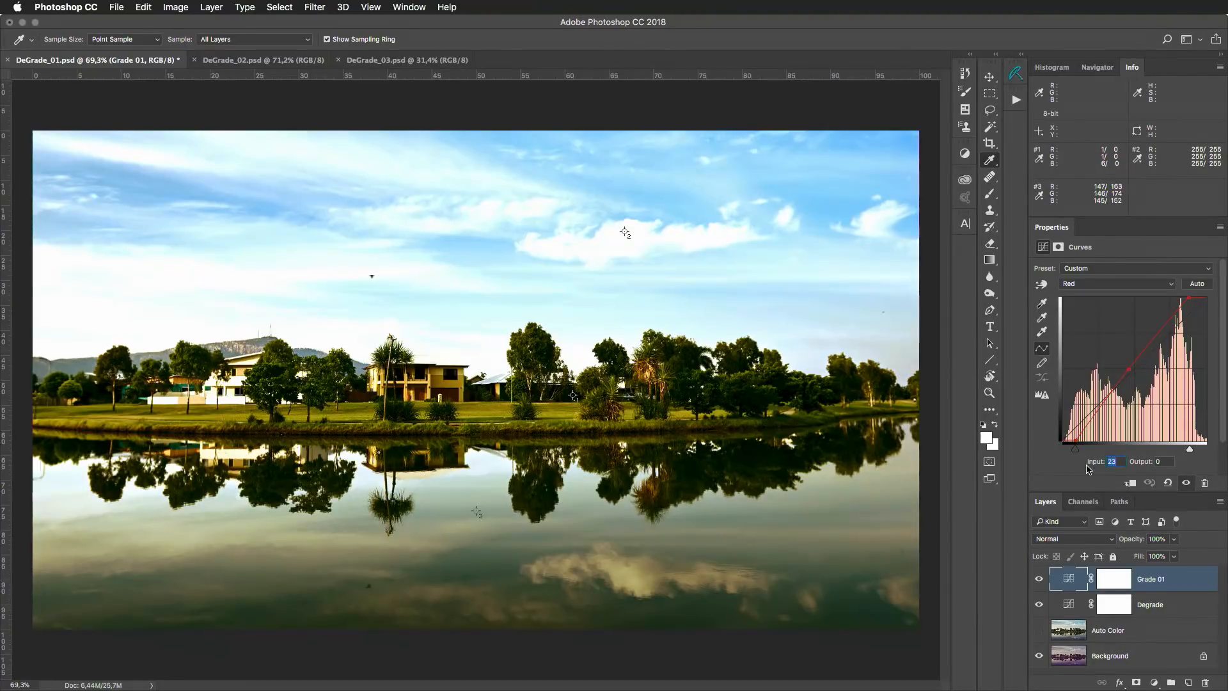
{"action": "type", "text": "0"}
{"action": "key", "text": "Tab"}
{"action": "type", "text": "23"}
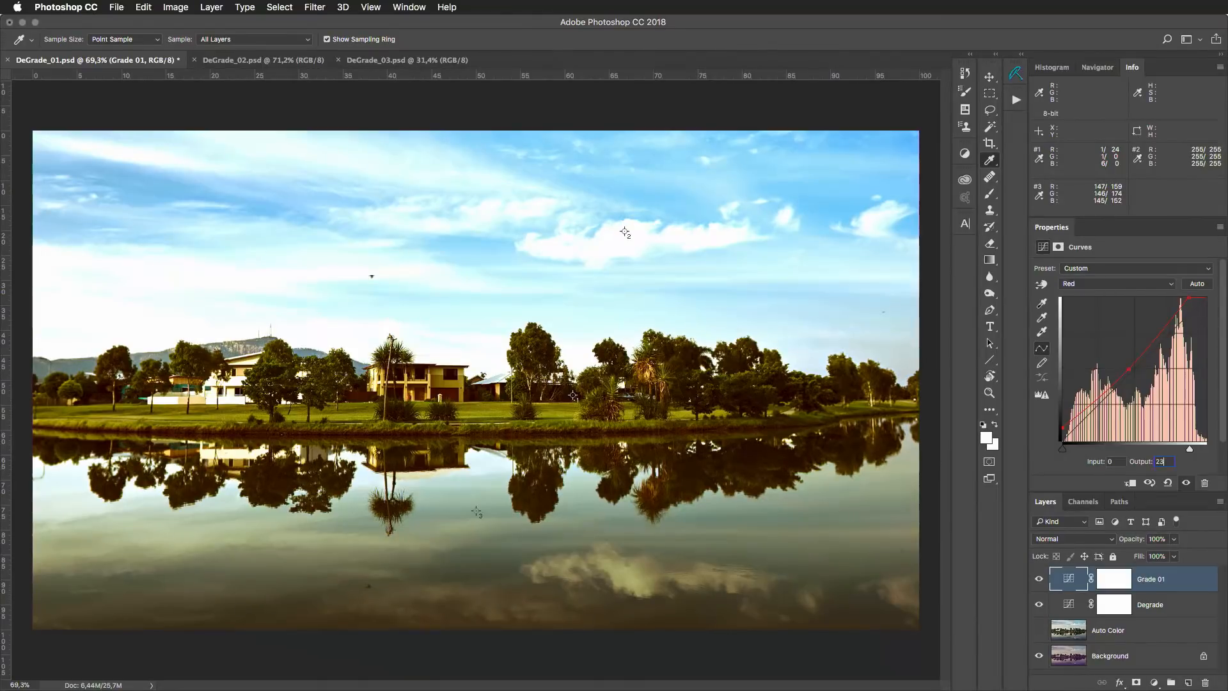
Set the midpoint of the Red curve to input 127, output 118.
{"action": "key", "text": "plus"}
{"action": "key", "text": "shift+Tab"}
{"action": "type", "text": "27"}
{"action": "key", "text": "Tab"}
{"action": "type", "text": "118"}
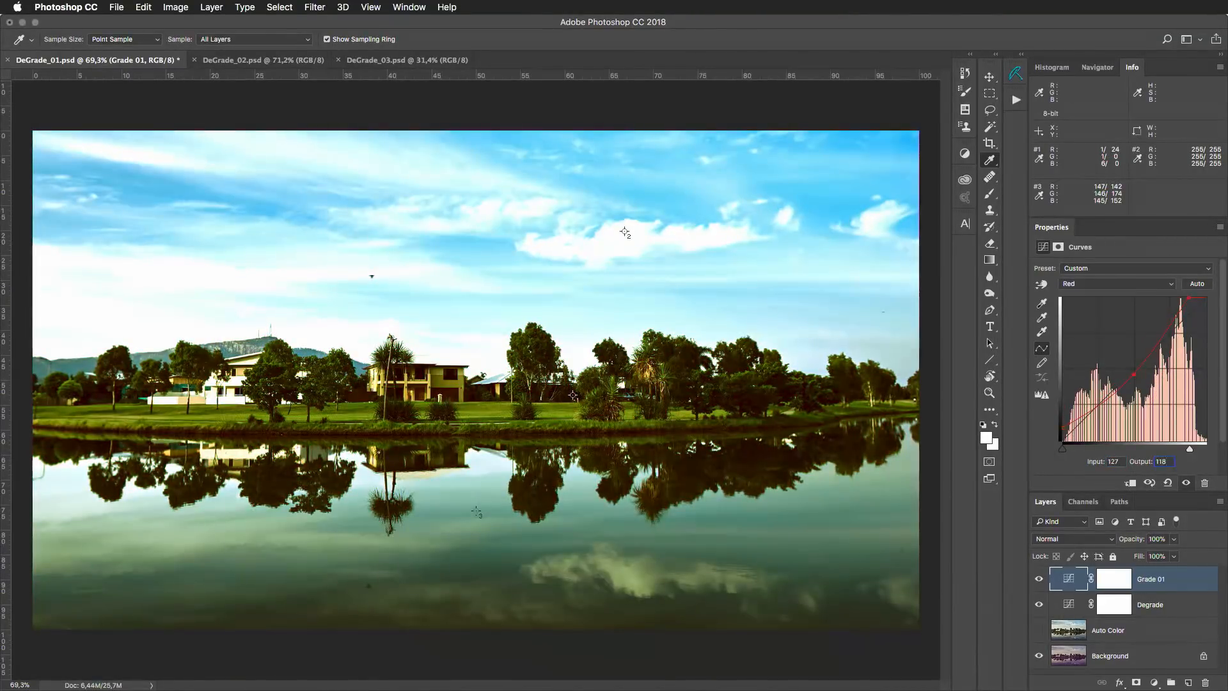
Set the white point of the Red curve to input 255, output 225.
{"action": "key", "text": "plus"}
{"action": "key", "text": "shift+Tab"}
{"action": "type", "text": "255"}
{"action": "key", "text": "Tab"}
{"action": "type", "text": "225"}
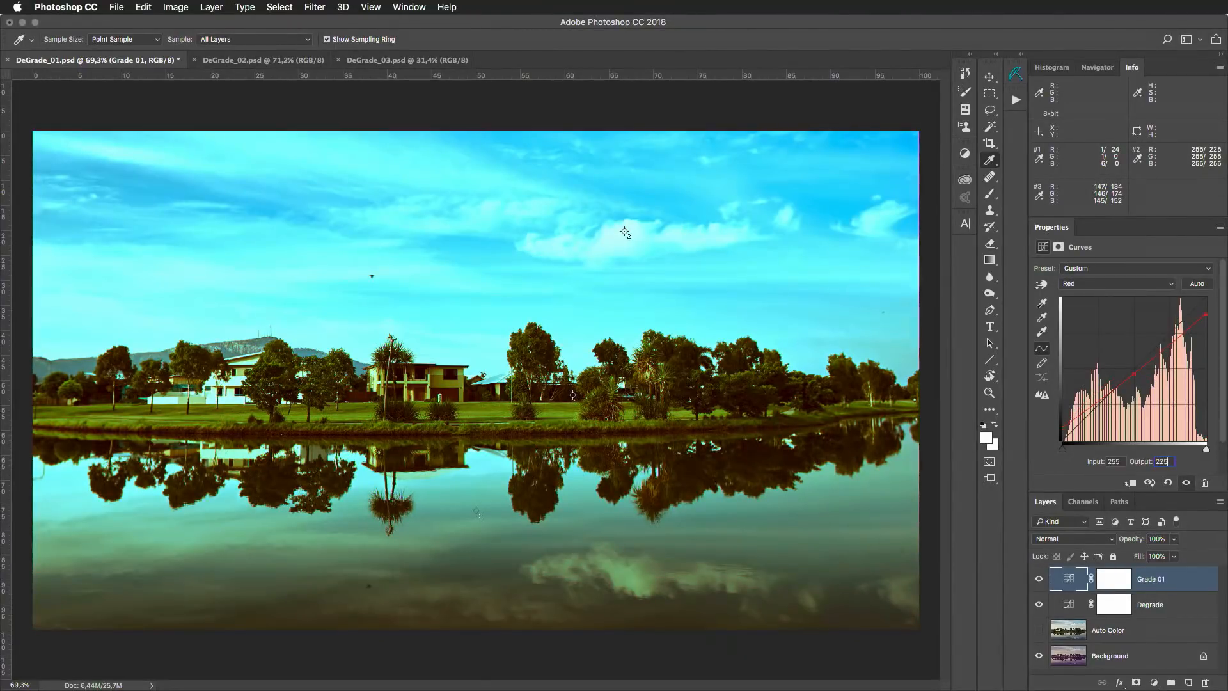
On the Grade 01 layer's Green curve, set the black point to input 0, output 4.
{"action": "left_click", "coordinate": [1123, 284]}
{"action": "left_click", "coordinate": [1115, 297]}
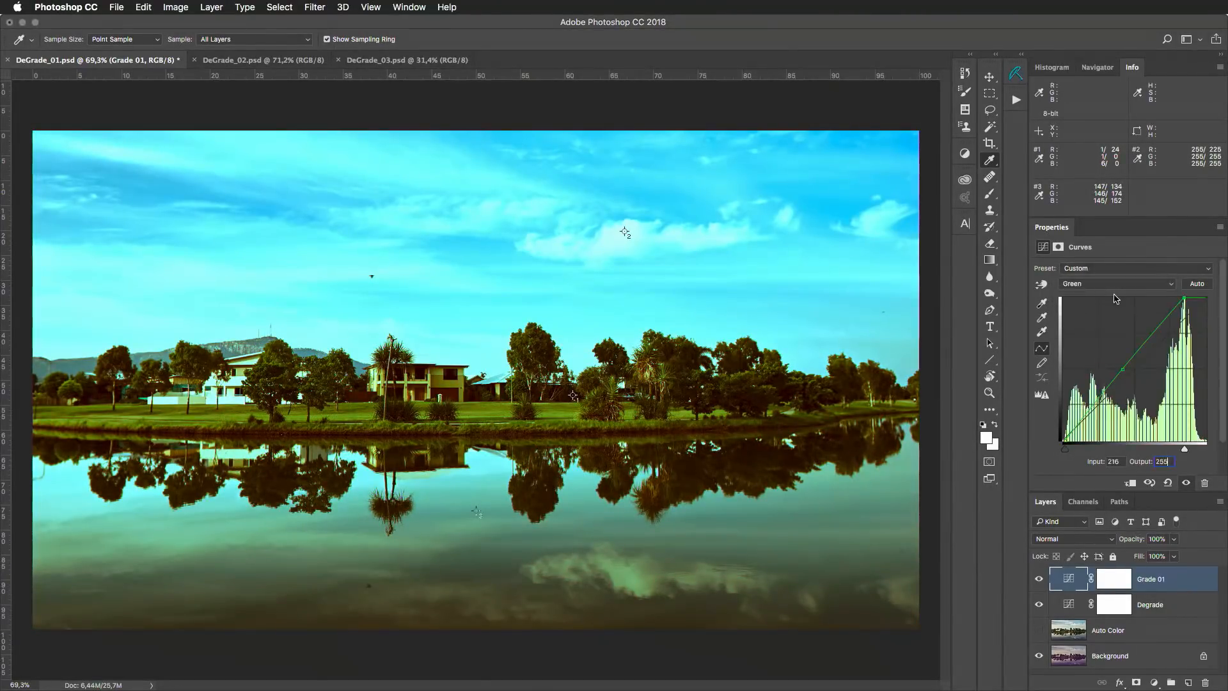
{"action": "key", "text": "plus"}
{"action": "type", "text": "0"}
{"action": "key", "text": "Tab"}
{"action": "type", "text": "4"}
Set the midpoint of the Green curve to input 127, output 106.
{"action": "key", "text": "plus"}
{"action": "key", "text": "shift+Tab"}
{"action": "type", "text": "127"}
{"action": "key", "text": "Tab"}
{"action": "type", "text": "106"}
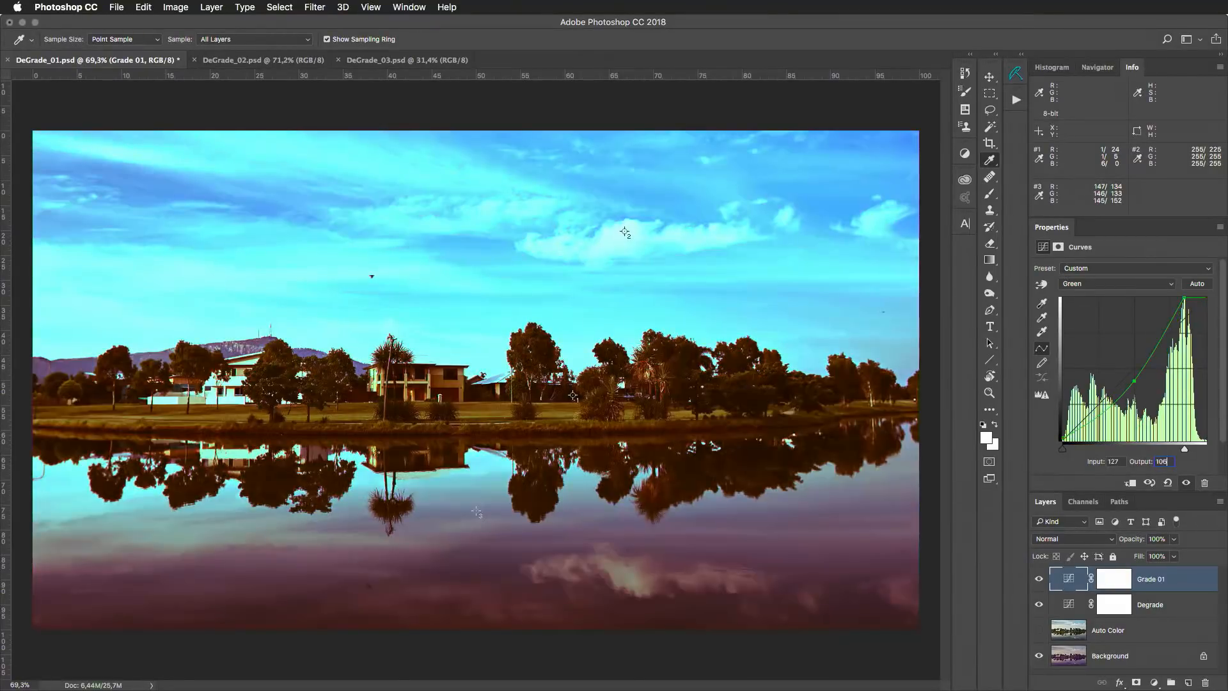
Set the white point of the Green curve to input 255, output 216.
{"action": "key", "text": "plus"}
{"action": "key", "text": "shift+Tab"}
{"action": "type", "text": "255"}
{"action": "key", "text": "Tab"}
{"action": "type", "text": "216"}
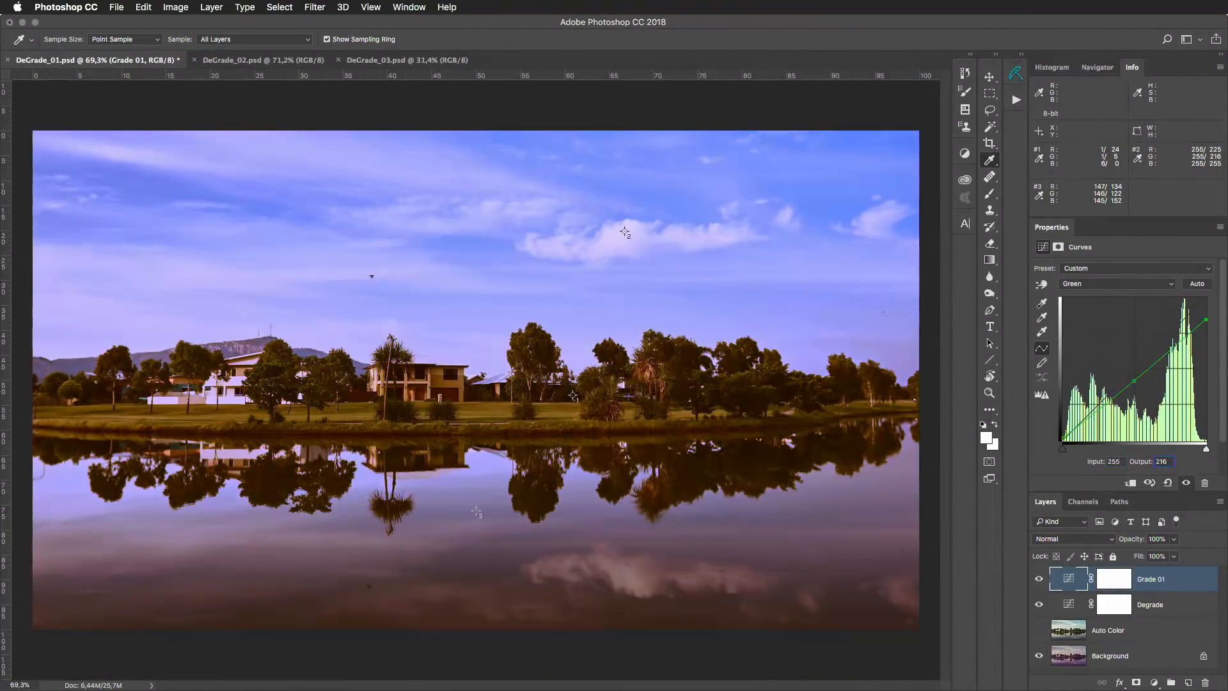
On the Blue curve, raise the output of the black point at input 0 and set the midpoint to input 127, output 131.
{"action": "left_click", "coordinate": [1124, 285]}
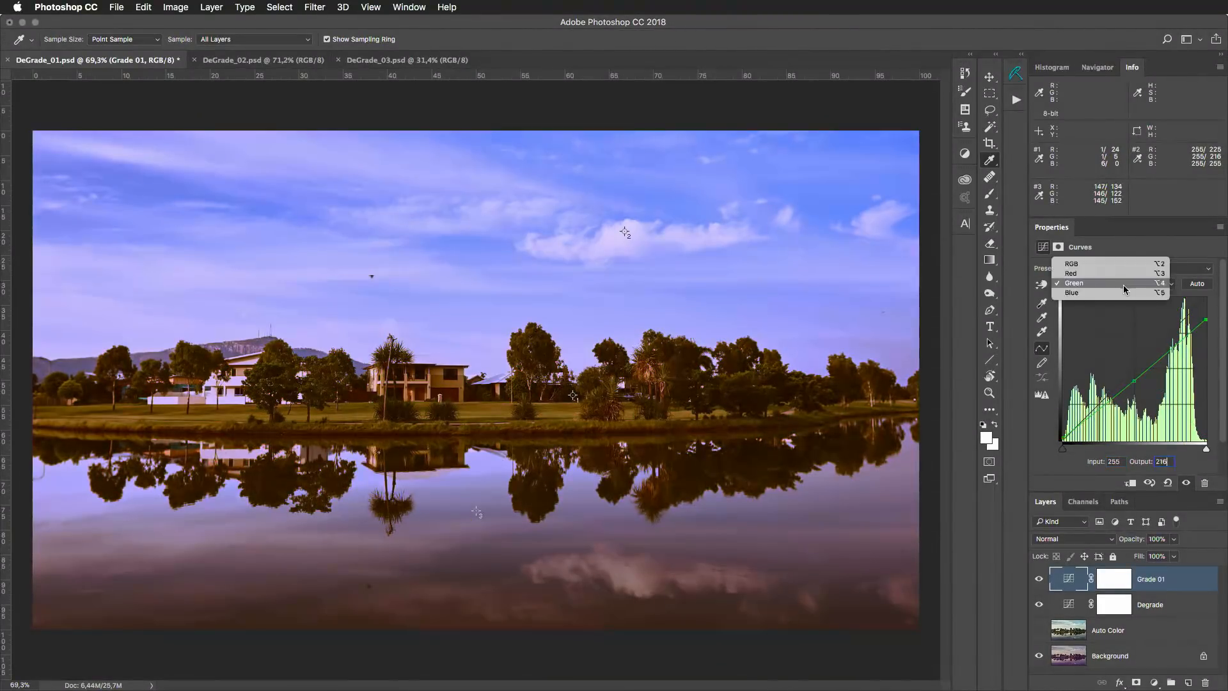
{"action": "left_click", "coordinate": [1124, 297]}
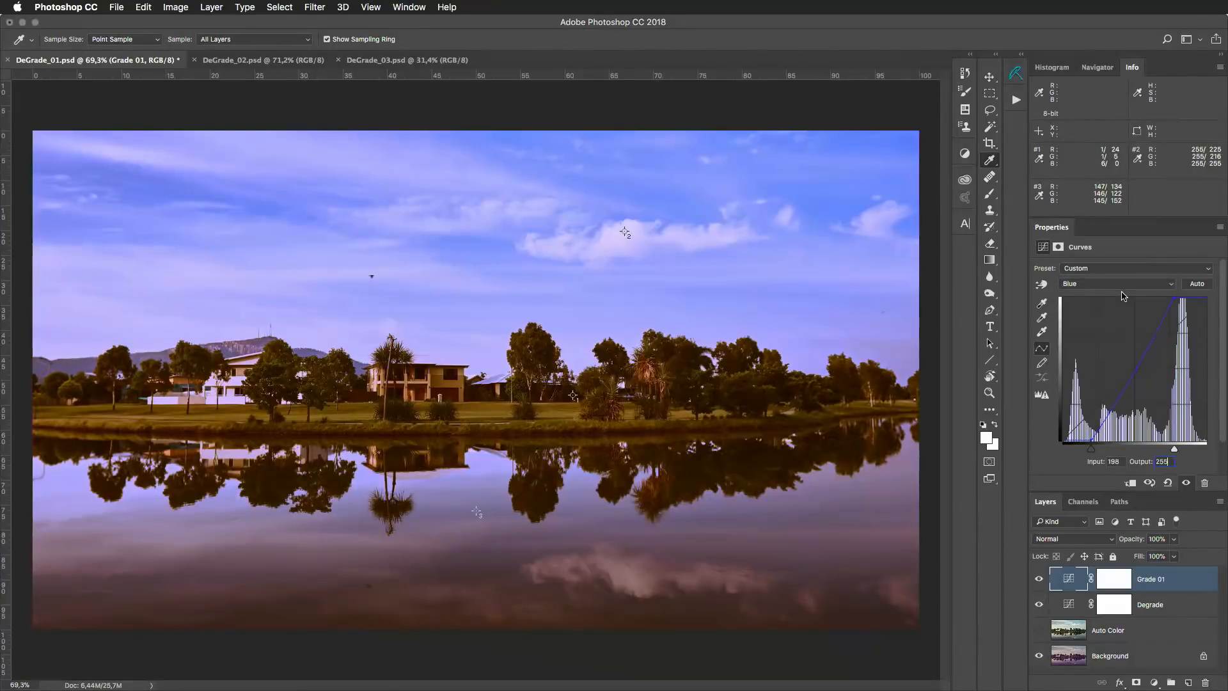
{"action": "key", "text": "minus"}
{"action": "left_click", "coordinate": [1114, 462]}
{"action": "type", "text": "131"}
{"action": "key", "text": "Tab"}
{"action": "type", "text": "127"}
{"action": "key", "text": "Tab"}
{"action": "type", "text": "127"}
{"action": "key", "text": "Tab"}
{"action": "type", "text": "131"}
{"action": "key", "text": "plus"}
{"action": "key", "text": "Tab"}
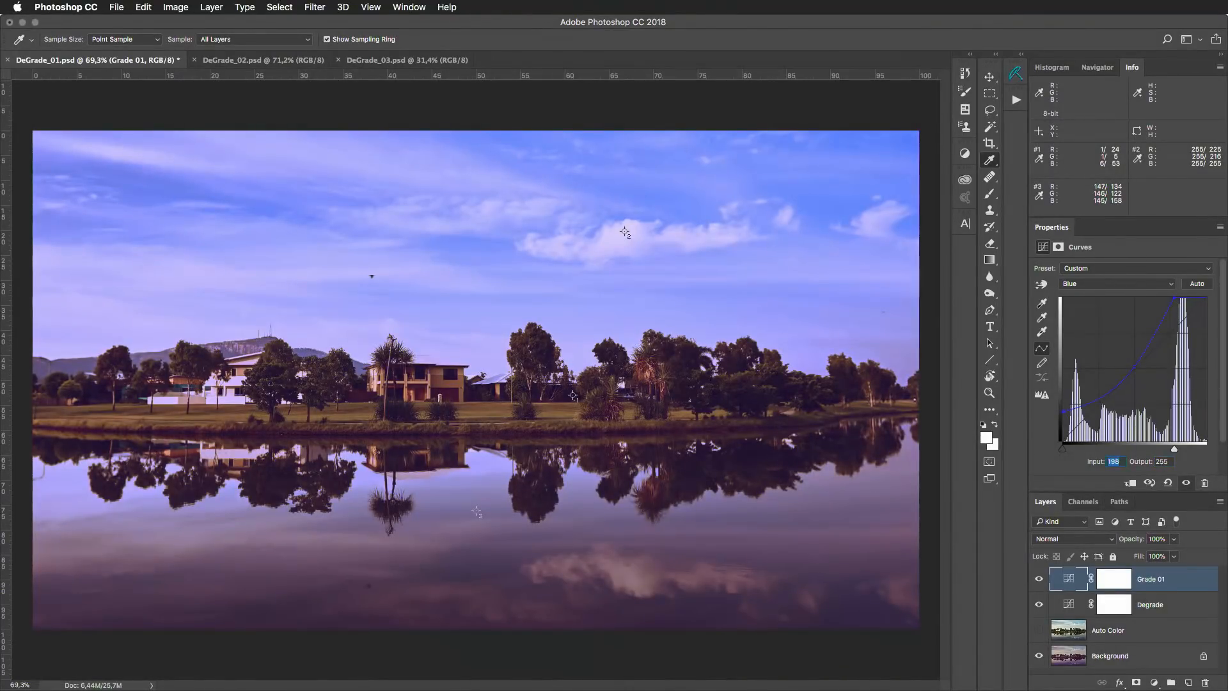
Set the white point of the Blue curve to input 255, output 198.
{"action": "type", "text": "255"}
{"action": "key", "text": "Tab"}
{"action": "type", "text": "98"}
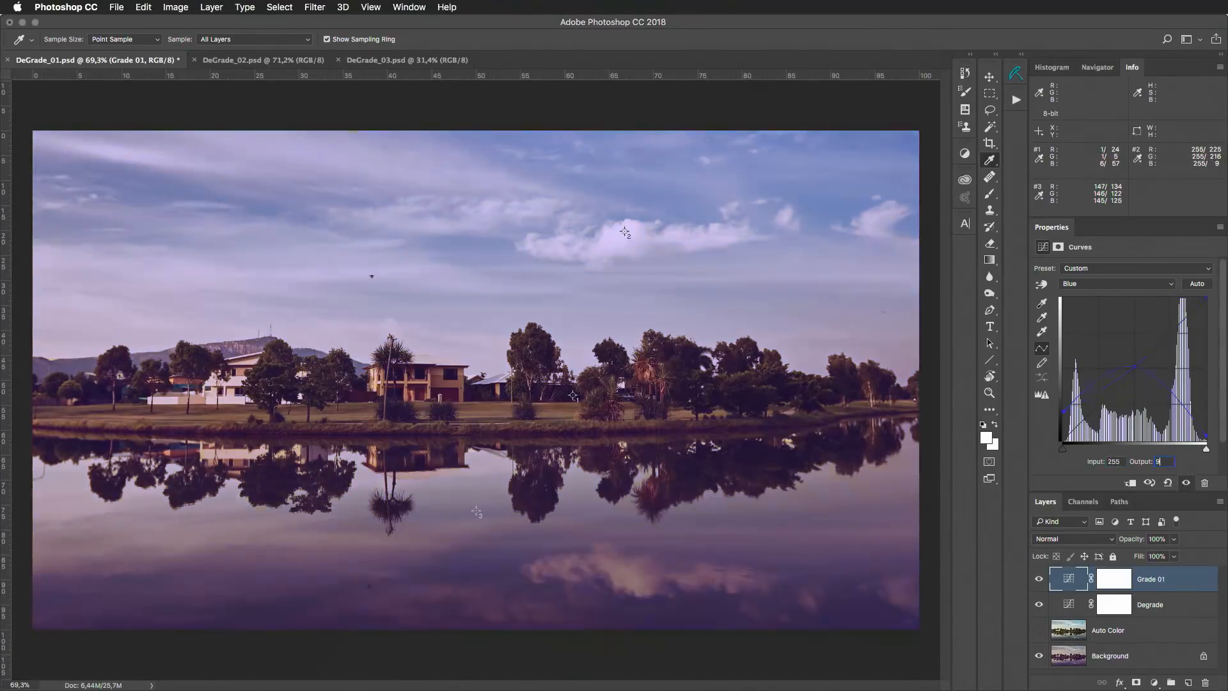
{"action": "key", "text": "BackSpace"}
{"action": "key", "text": "BackSpace"}
{"action": "type", "text": "198"}
Select the Grade 01 and Degrade layers and toggle their visibility to compare the rebuilt grade with the original photo.
{"action": "left_click", "coordinate": [1201, 609]}
{"action": "left_click", "coordinate": [1211, 583], "text": "shift"}
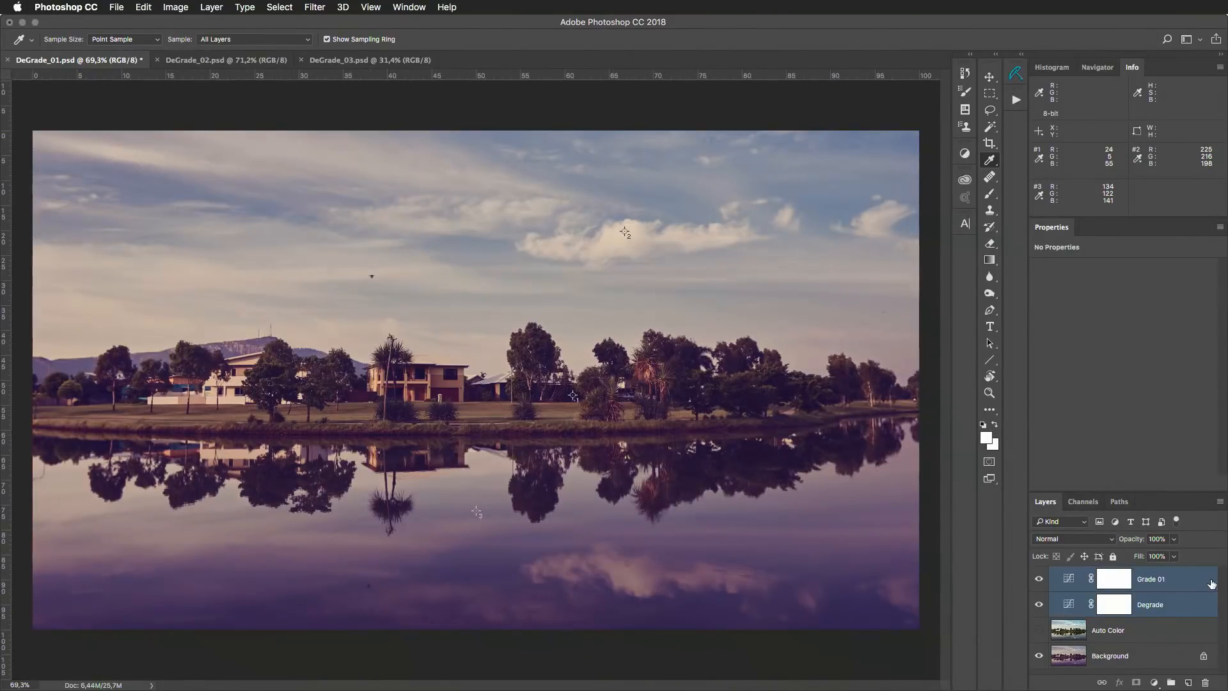
{"action": "key", "text": "super+comma"}
{"action": "key", "text": "super+comma"}
Select the Grade 01 curves layer and look through its list of available curve presets.
{"action": "left_click", "coordinate": [1177, 584]}
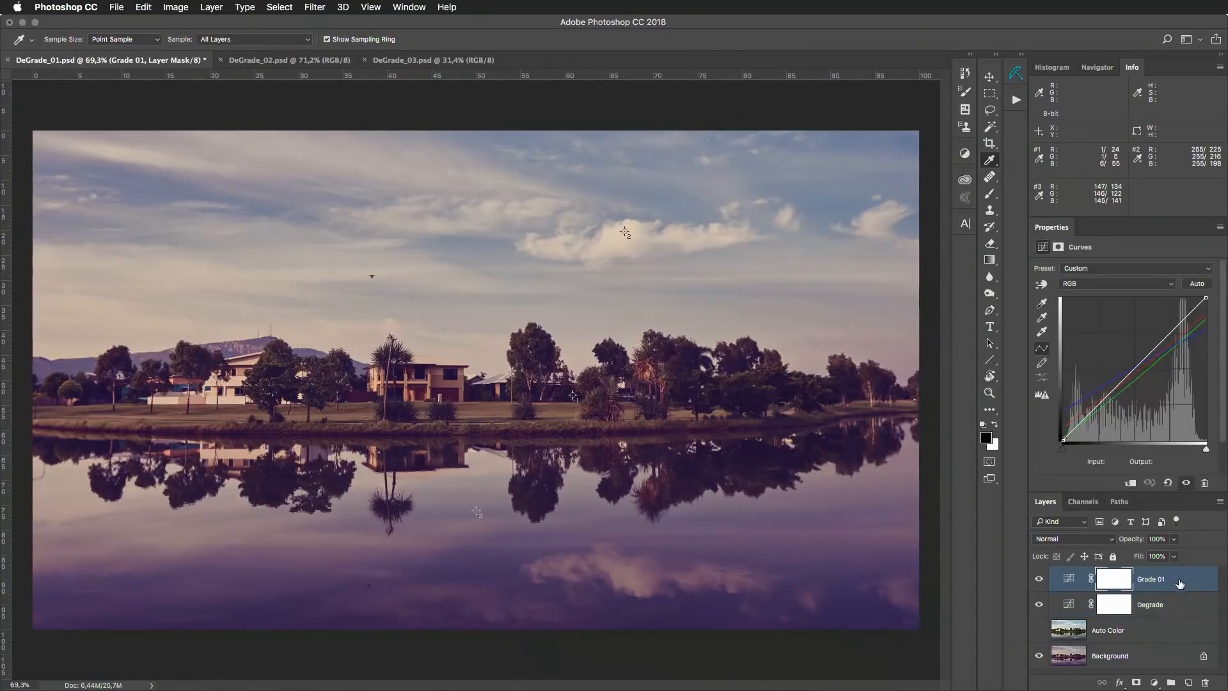
{"action": "left_click", "coordinate": [1117, 271]}
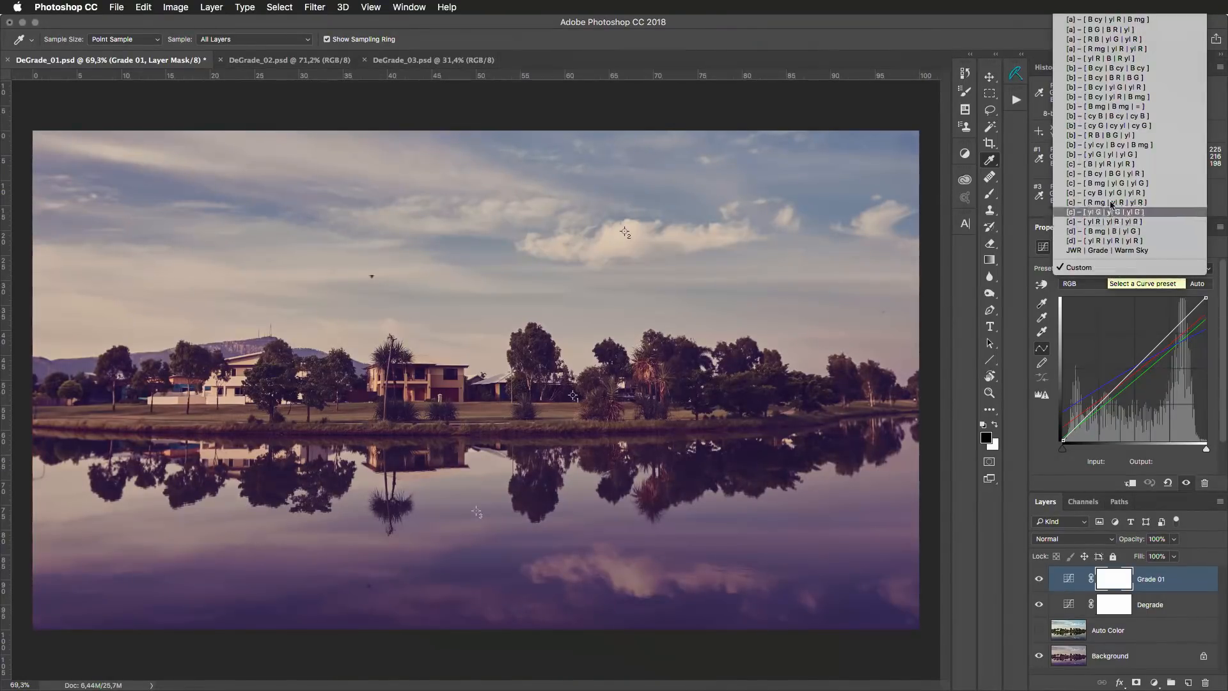
{"action": "scroll", "coordinate": [1113, 117], "scroll_direction": "up", "scroll_amount": 5}
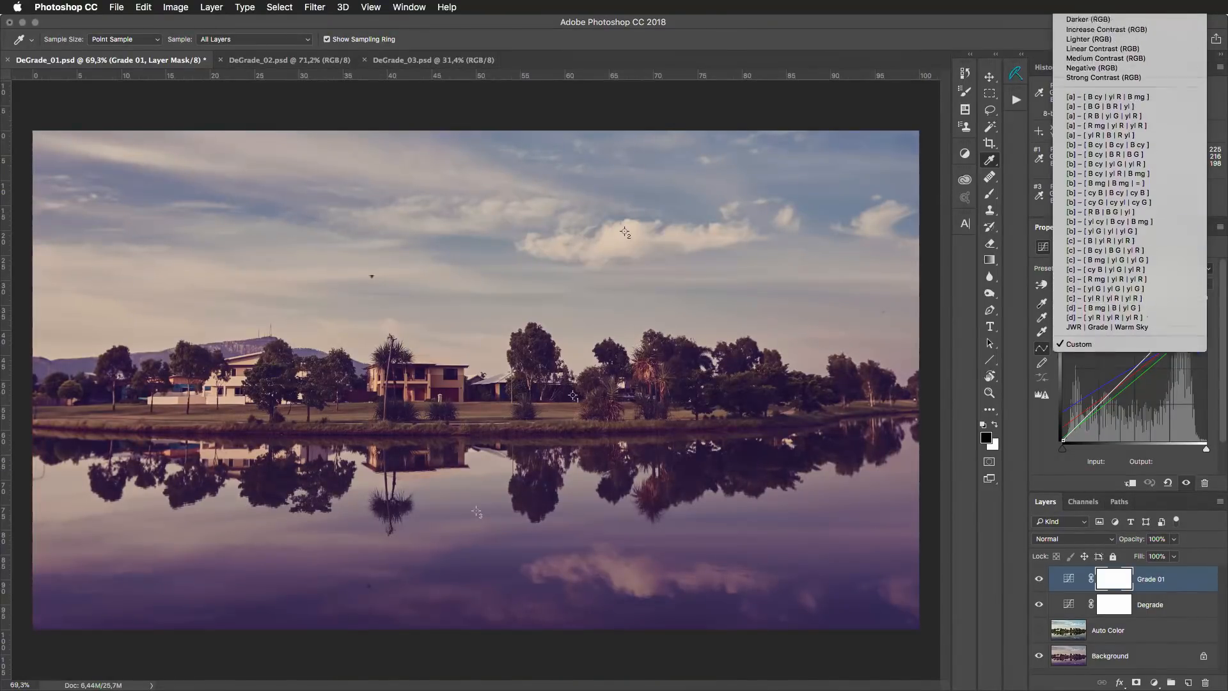
{"action": "left_click", "coordinate": [1005, 39]}
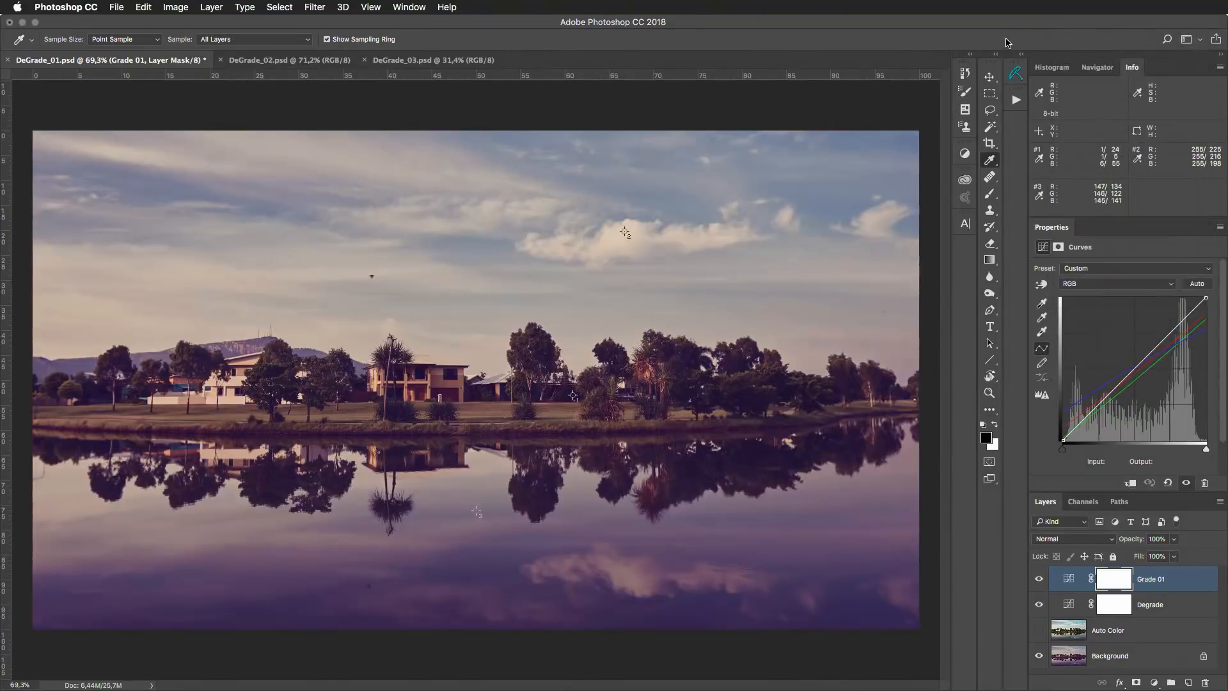
Save the Grade 01 curves as a preset named Grade01 on the desktop, replacing the existing file.
{"action": "left_click", "coordinate": [1220, 227]}
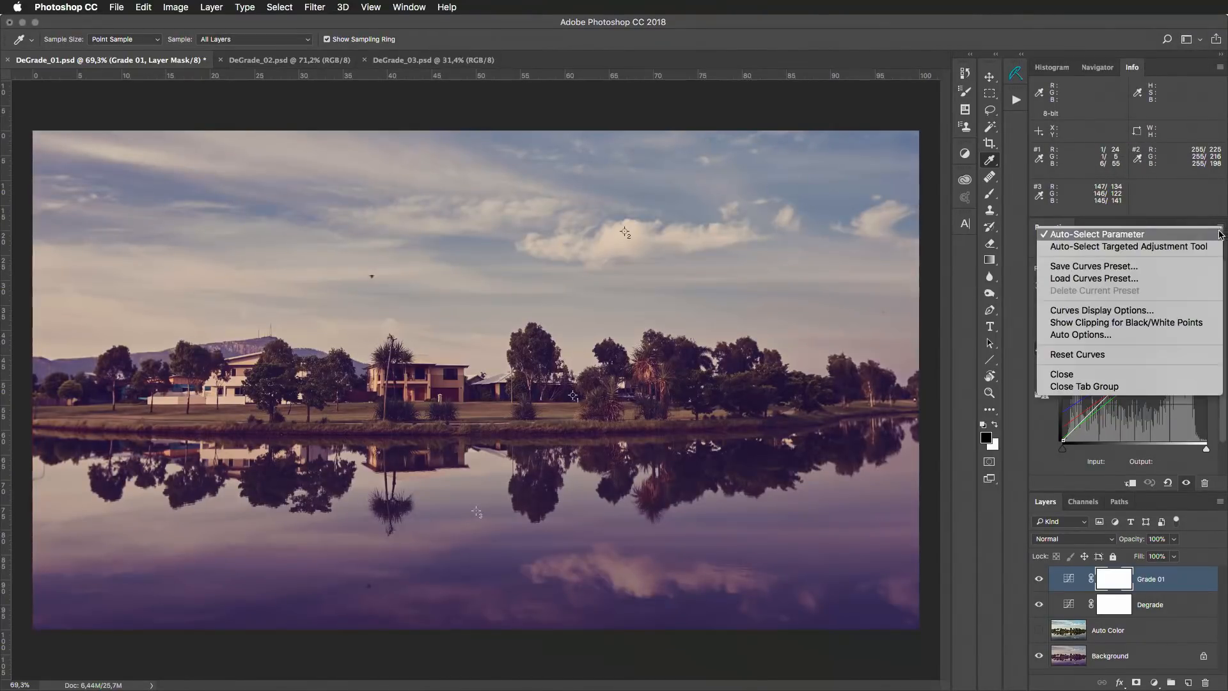
{"action": "left_click", "coordinate": [1191, 267]}
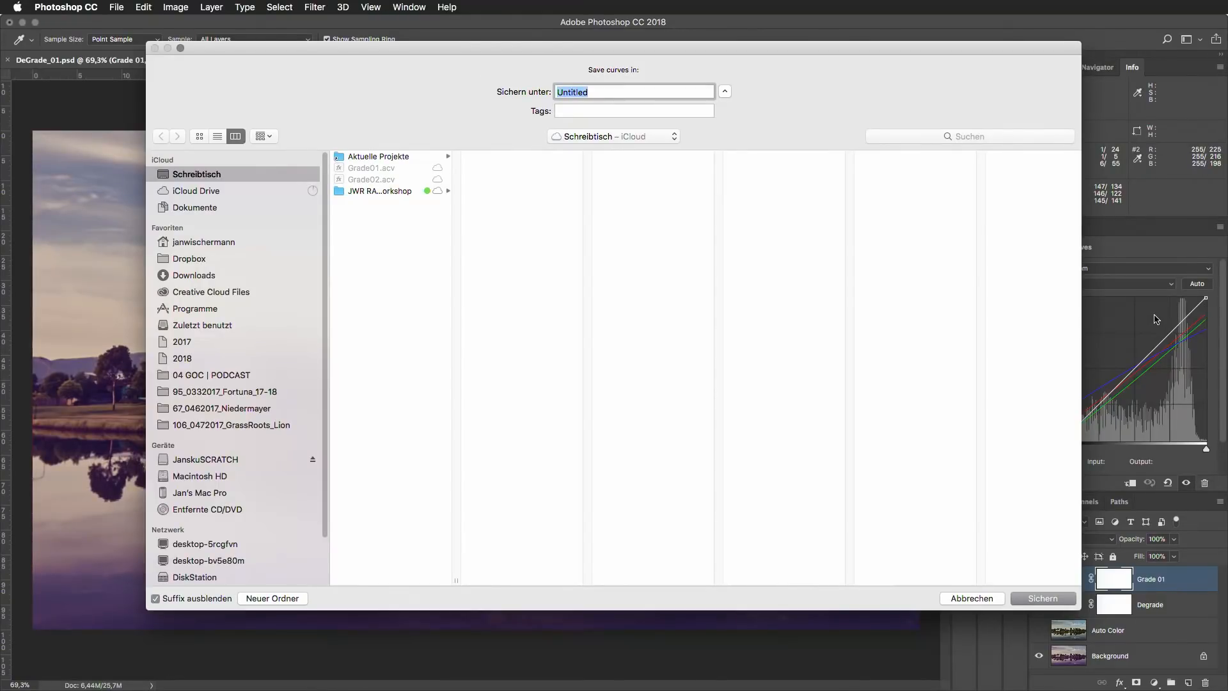
{"action": "left_click", "coordinate": [369, 169]}
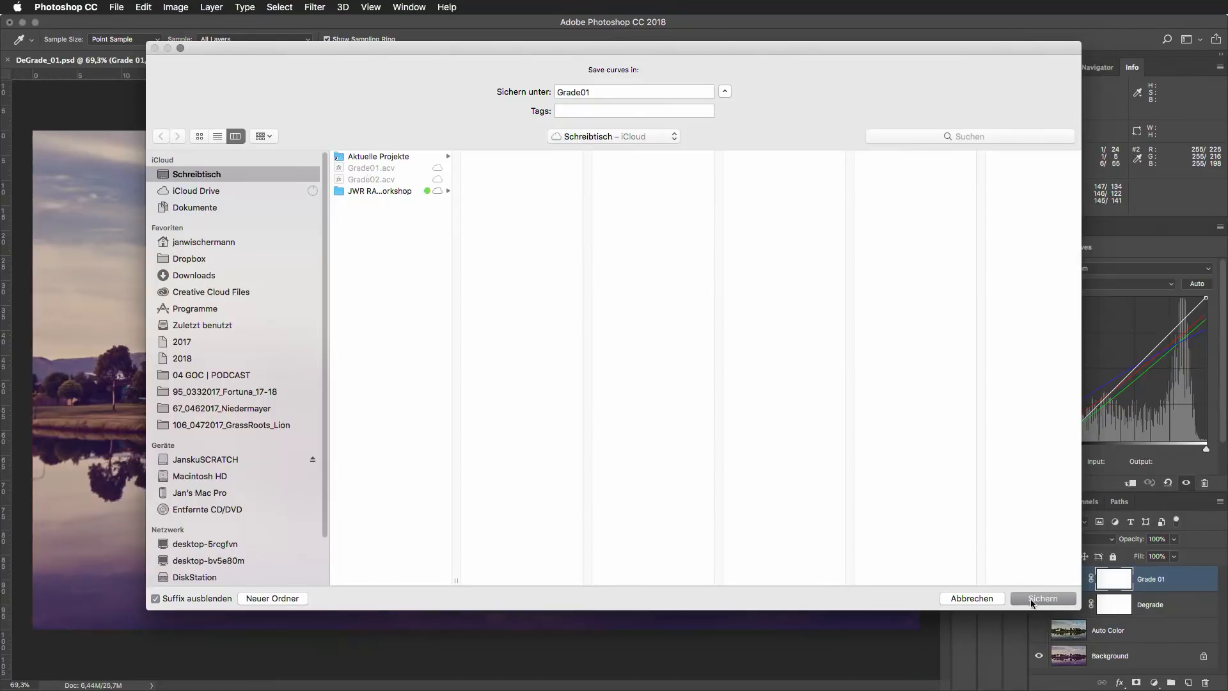
{"action": "left_click", "coordinate": [1038, 600]}
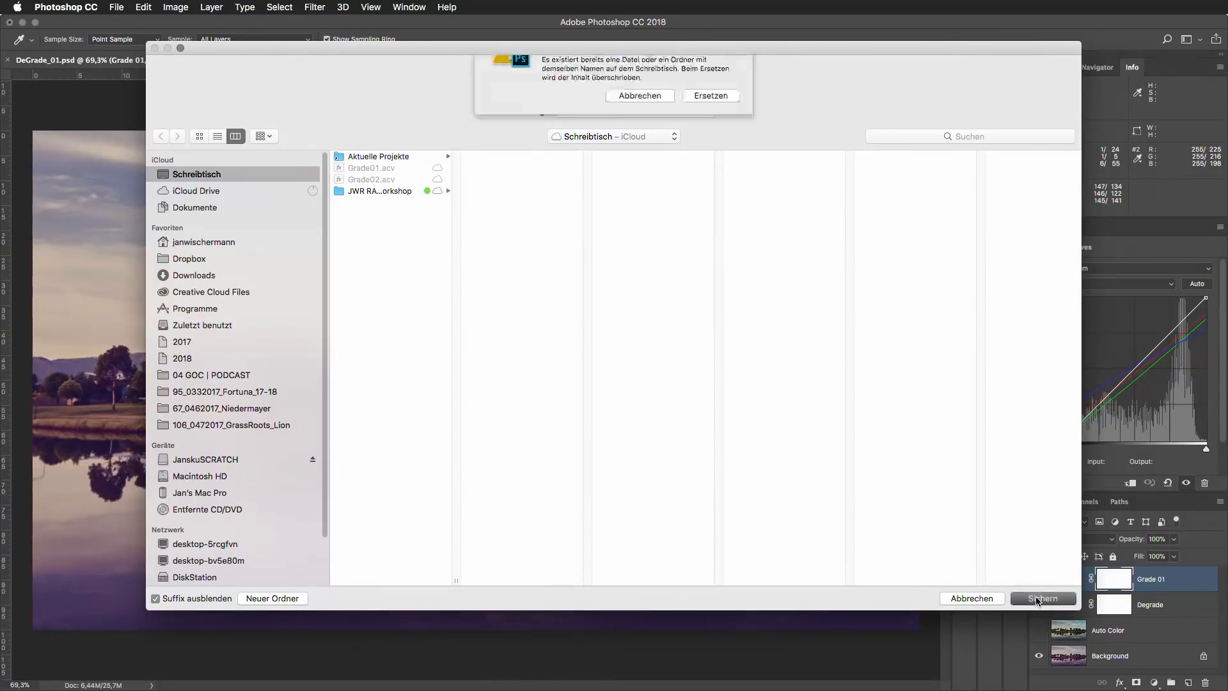
{"action": "left_click", "coordinate": [710, 133]}
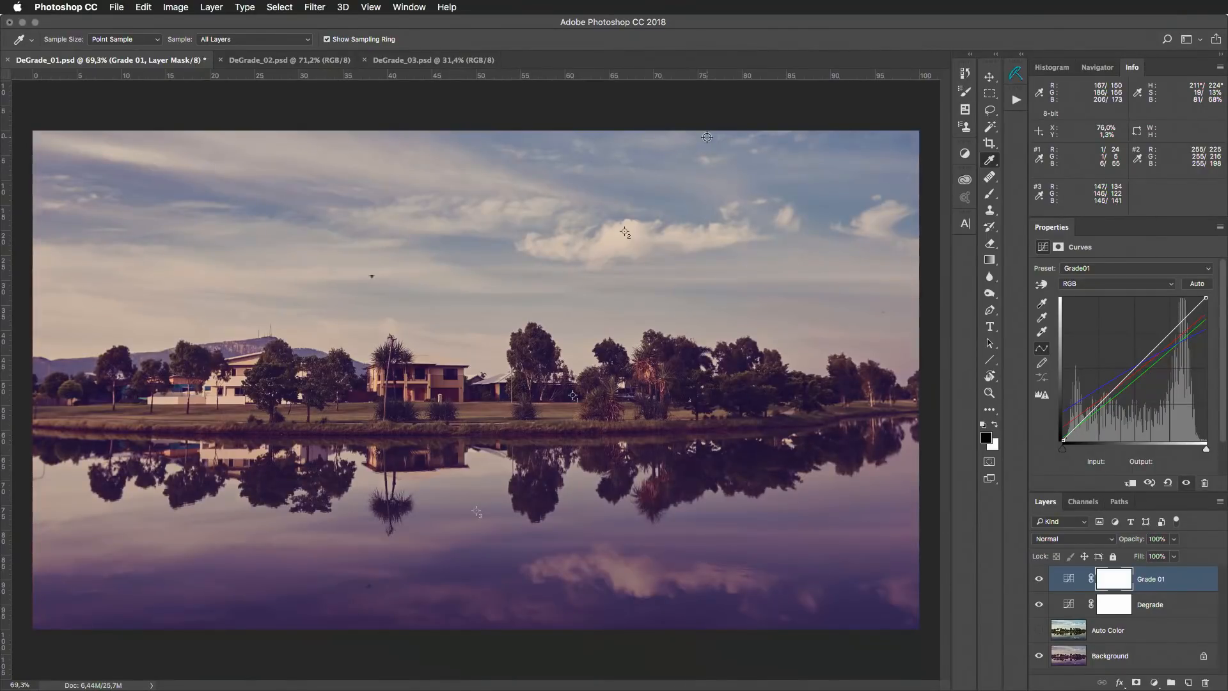
Switch to DeGrade_02.psd and add a Threshold adjustment layer above the van photo.
{"action": "left_click", "coordinate": [294, 61]}
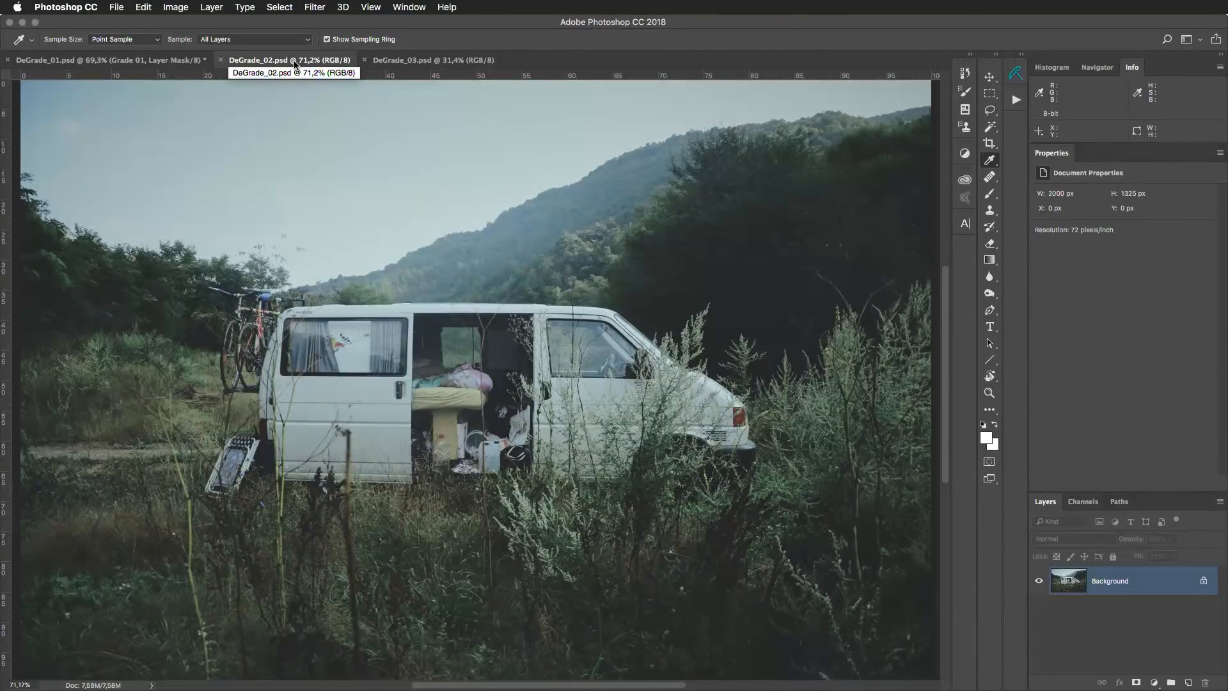
{"action": "left_click", "coordinate": [1156, 684]}
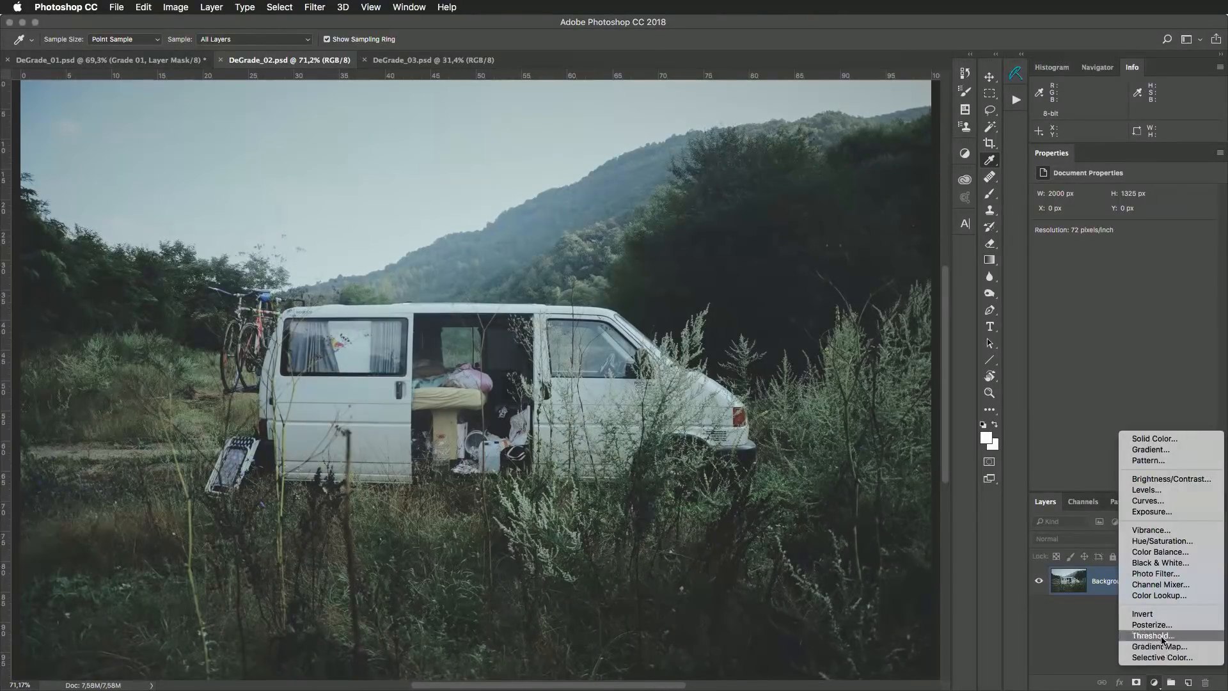
{"action": "left_click", "coordinate": [1163, 641]}
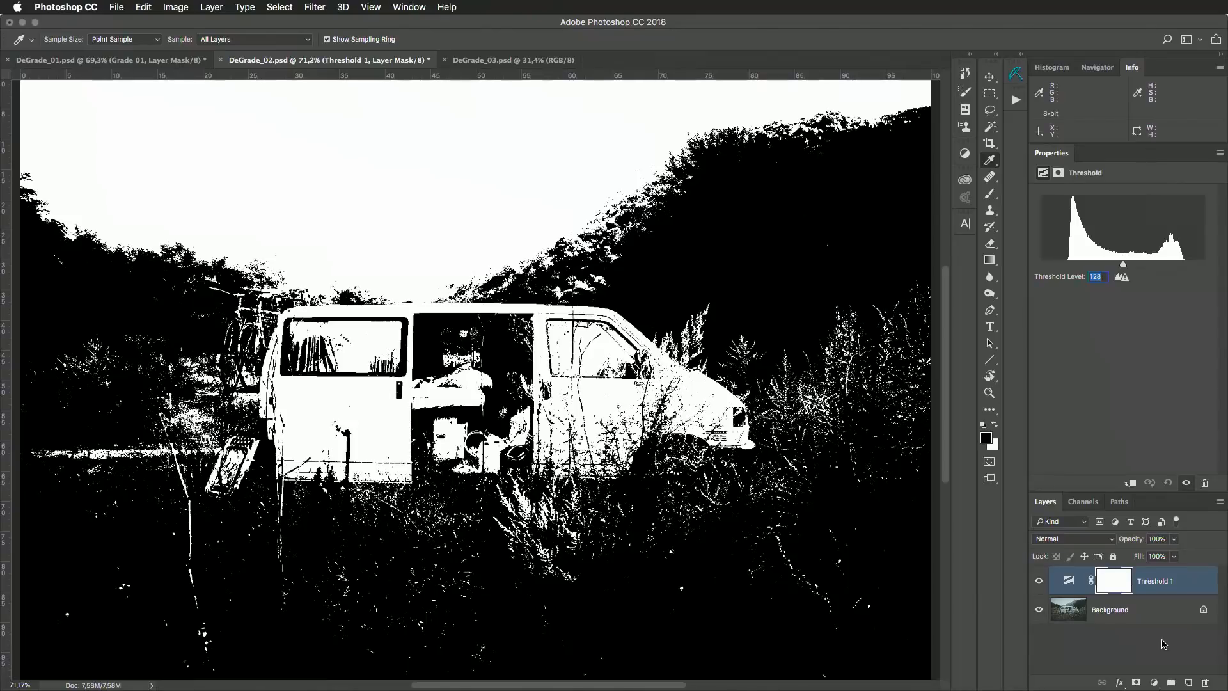
Lower the threshold level to 43 to isolate the darkest areas of the van photo.
{"action": "left_click_drag", "start_coordinate": [1124, 264], "coordinate": [1064, 265]}
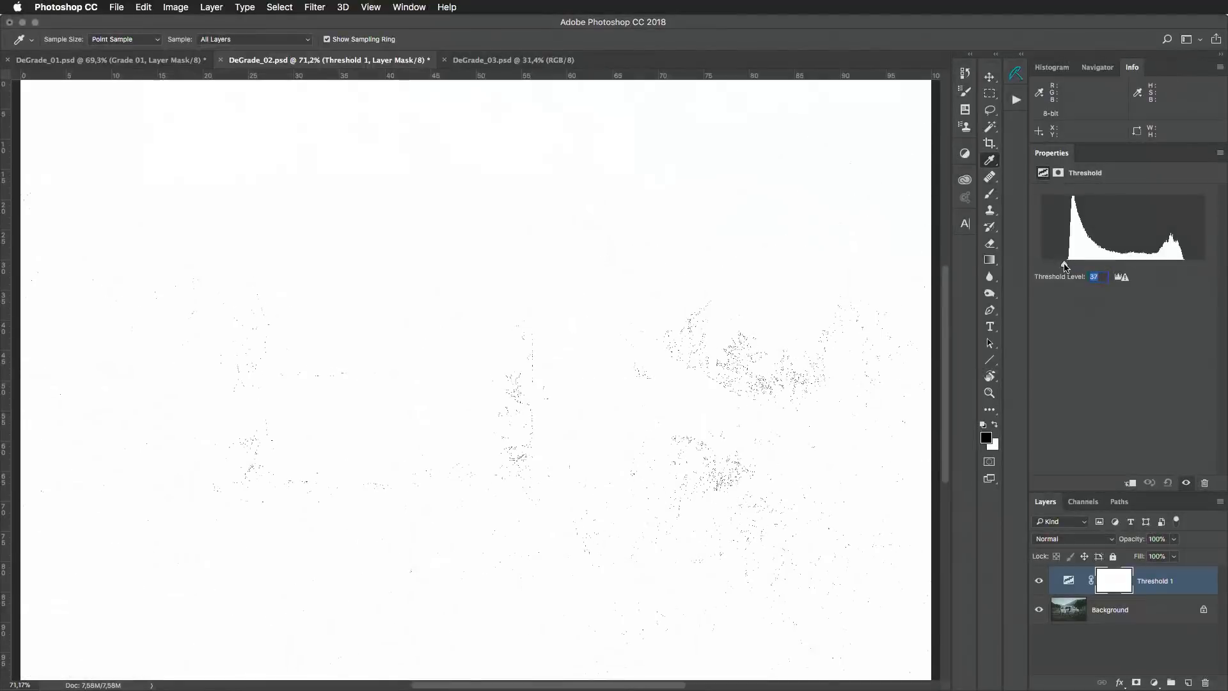
{"action": "left_click", "coordinate": [1100, 277]}
{"action": "key", "text": "Up"}
{"action": "key", "text": "Up"}
{"action": "key", "text": "Up"}
{"action": "key", "text": "Up"}
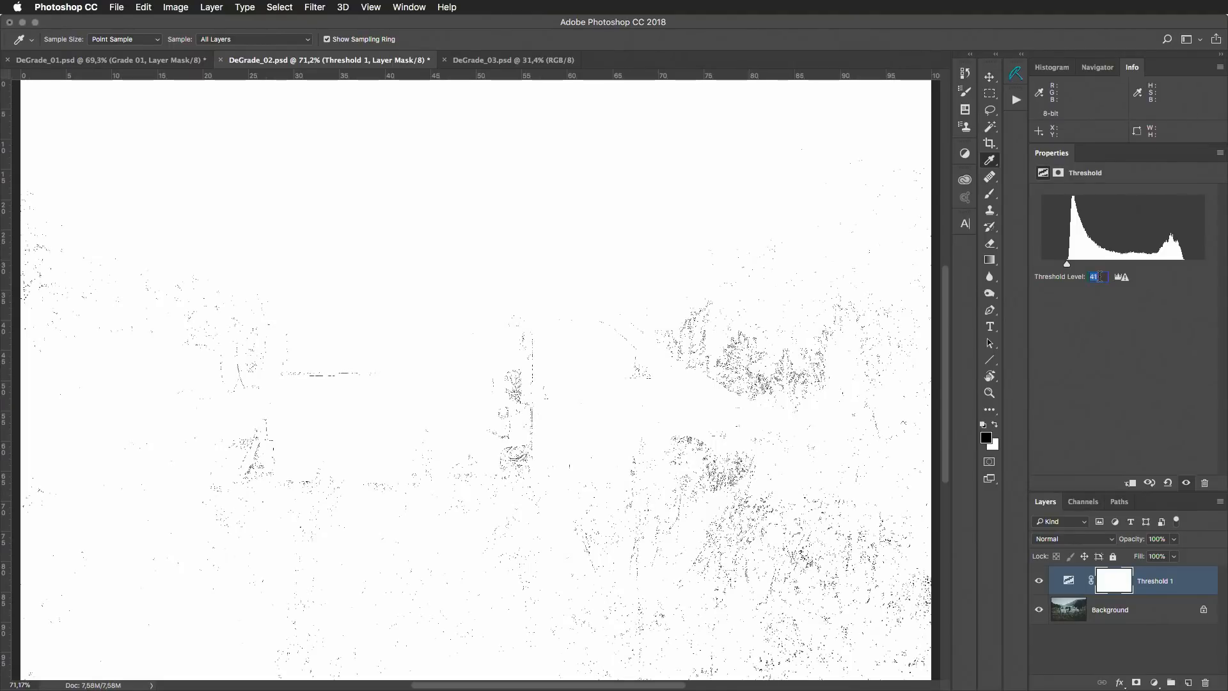
{"action": "key", "text": "Up"}
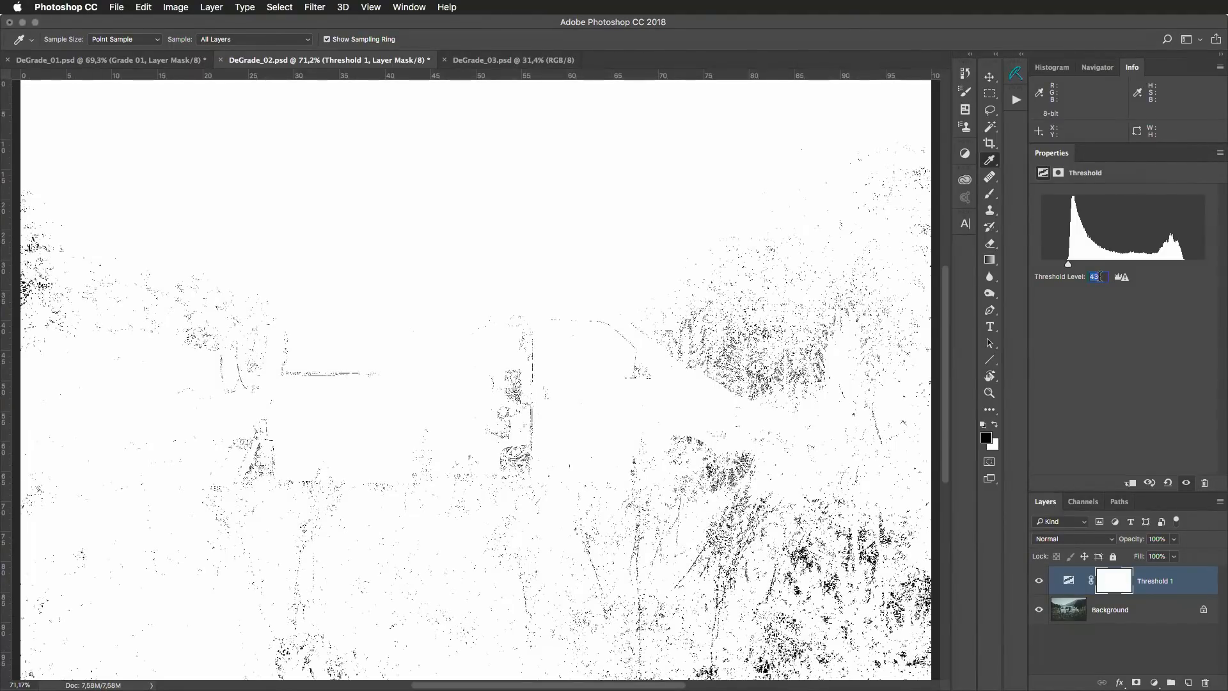
{"action": "key", "text": "Up"}
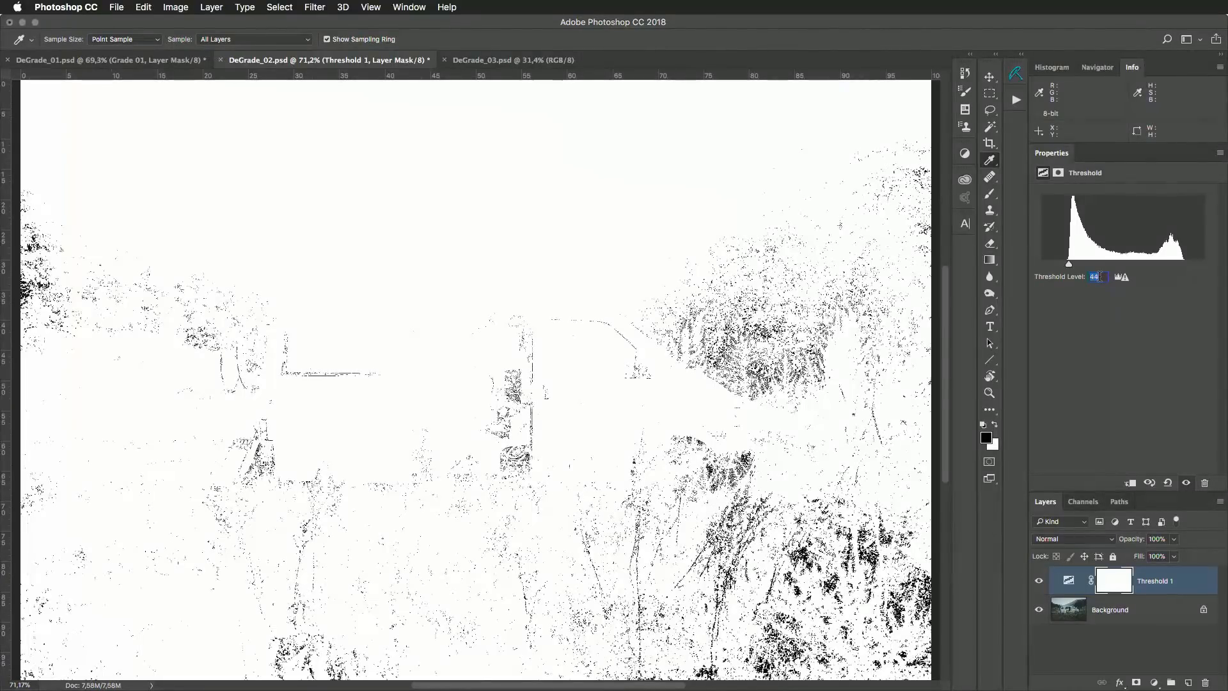
{"action": "key", "text": "Down"}
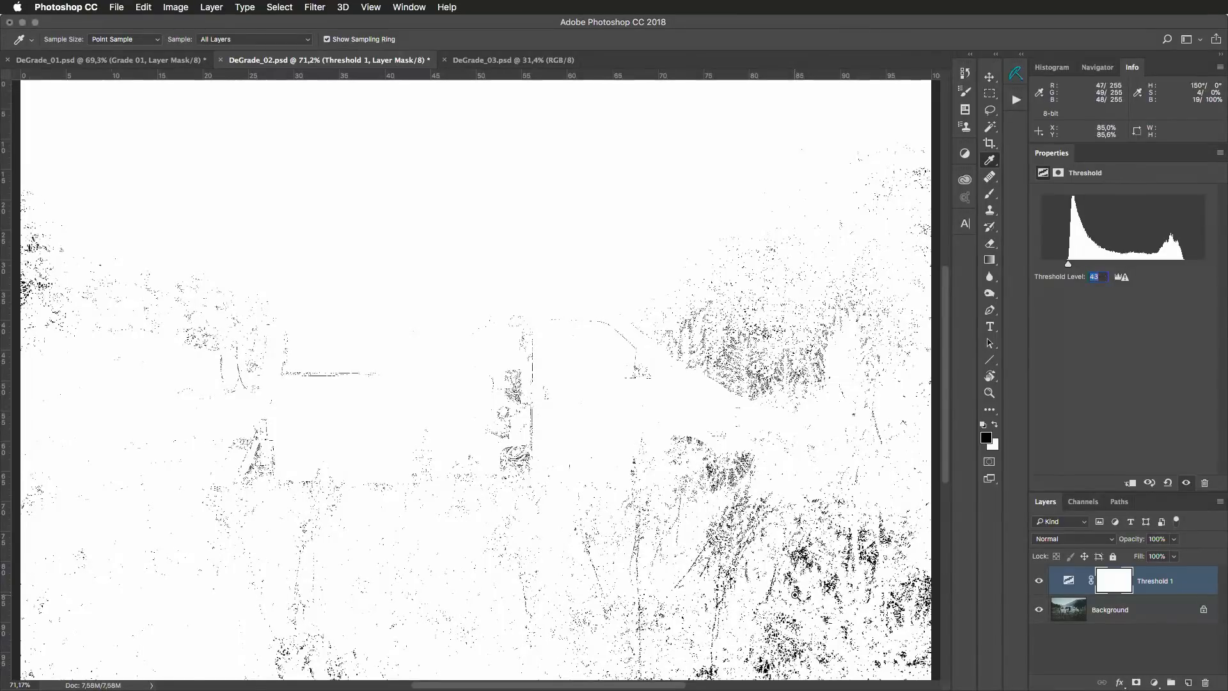
Place the first color sampler on a solid black patch in the lower-right grass of the photo.
{"action": "scroll", "coordinate": [856, 570], "scroll_direction": "up", "scroll_amount": 2}
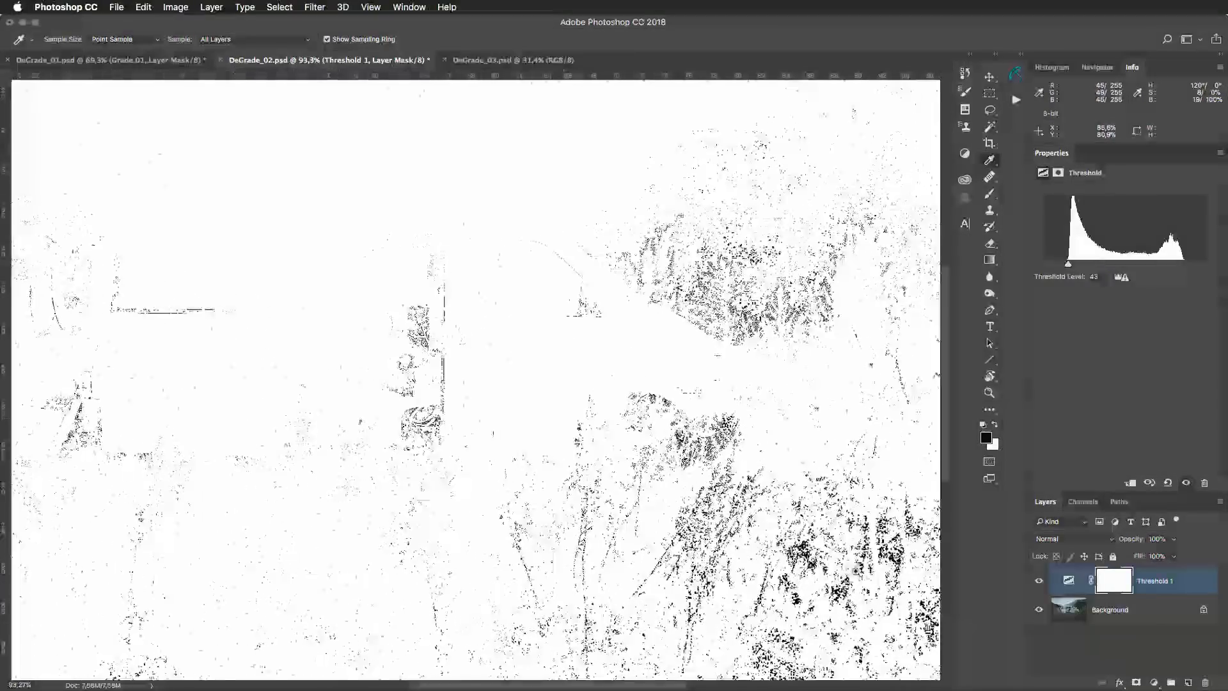
{"action": "left_click_drag", "start_coordinate": [856, 570], "coordinate": [944, 576]}
{"action": "left_click_drag", "start_coordinate": [809, 643], "coordinate": [785, 566]}
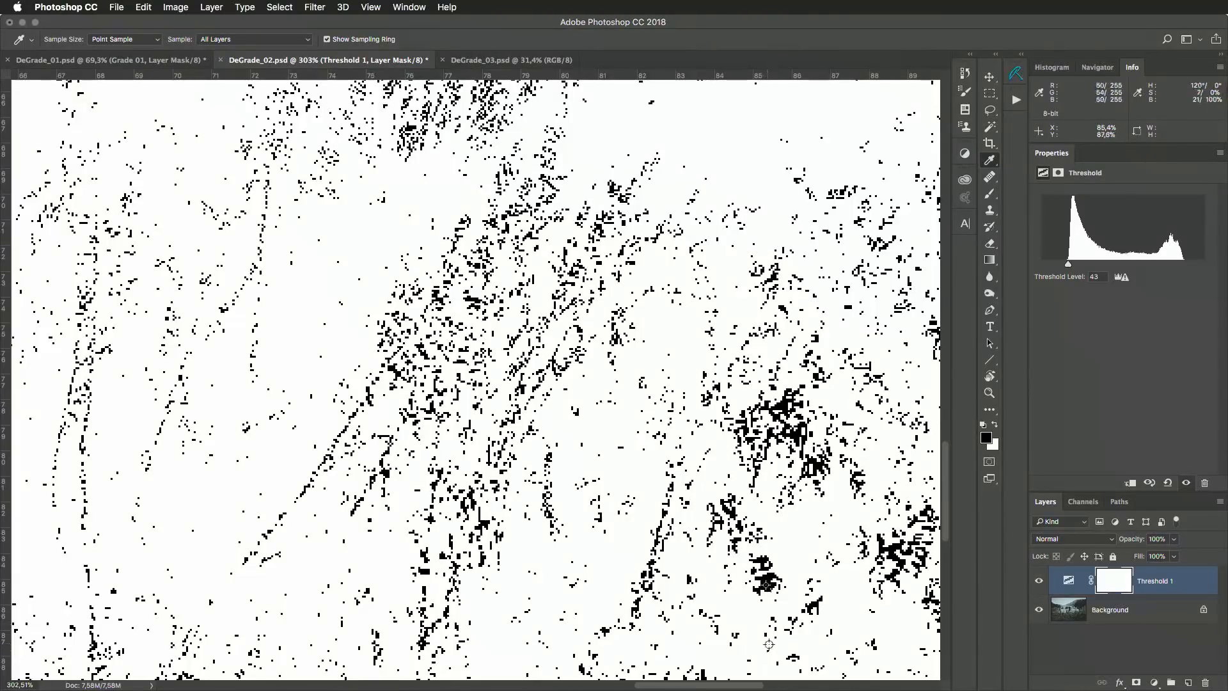
{"action": "left_click", "coordinate": [769, 589], "text": "shift"}
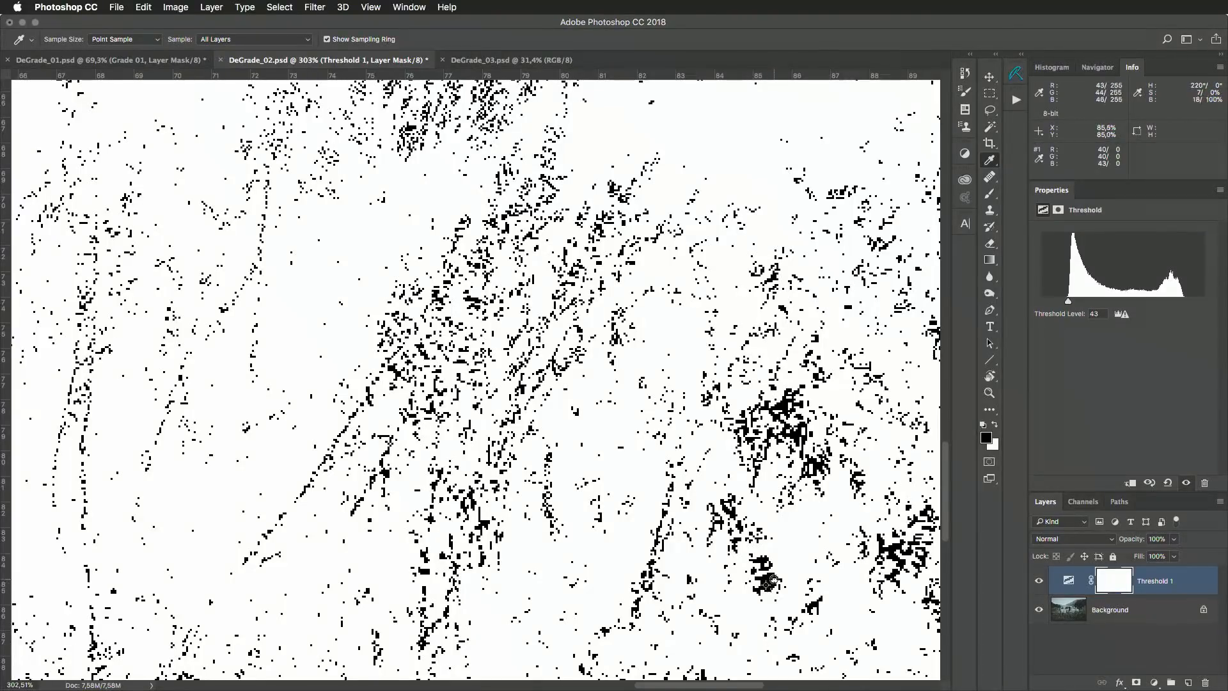
Raise the threshold level to 221 to isolate the brightest areas and fit the whole image in view.
{"action": "left_click_drag", "start_coordinate": [1068, 301], "coordinate": [1187, 302]}
{"action": "key", "text": "super+0"}
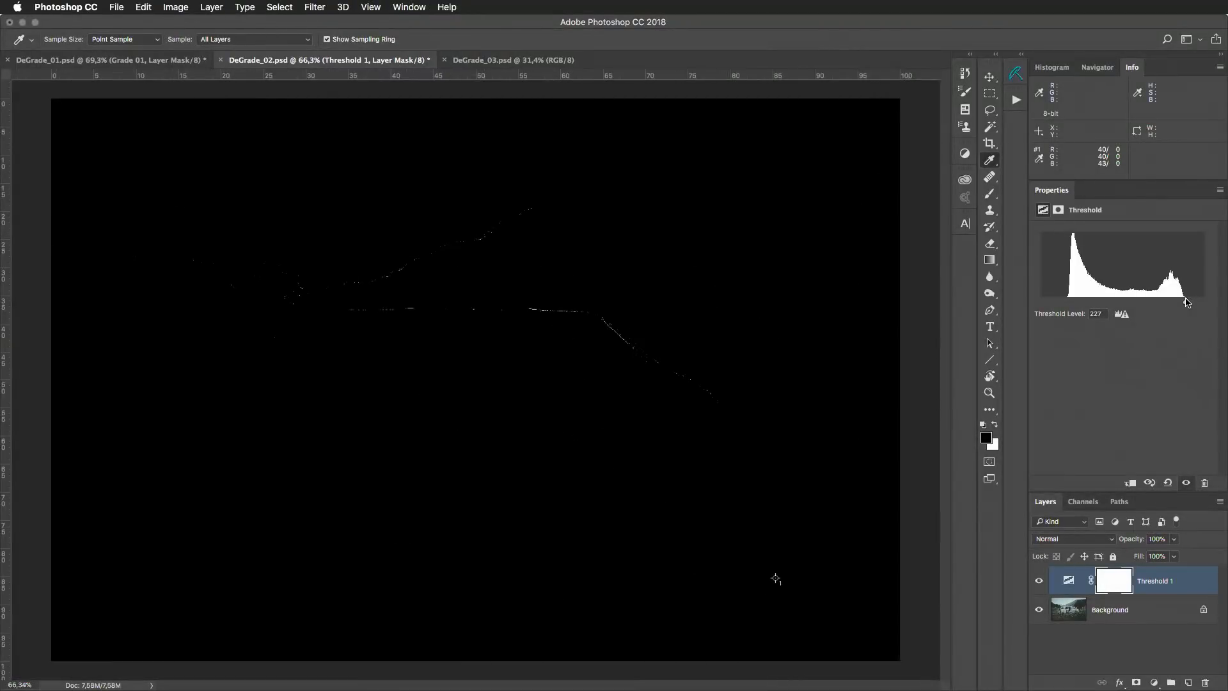
{"action": "double_click", "coordinate": [1102, 313]}
{"action": "key", "text": "Down"}
{"action": "key", "text": "Down"}
{"action": "key", "text": "Down"}
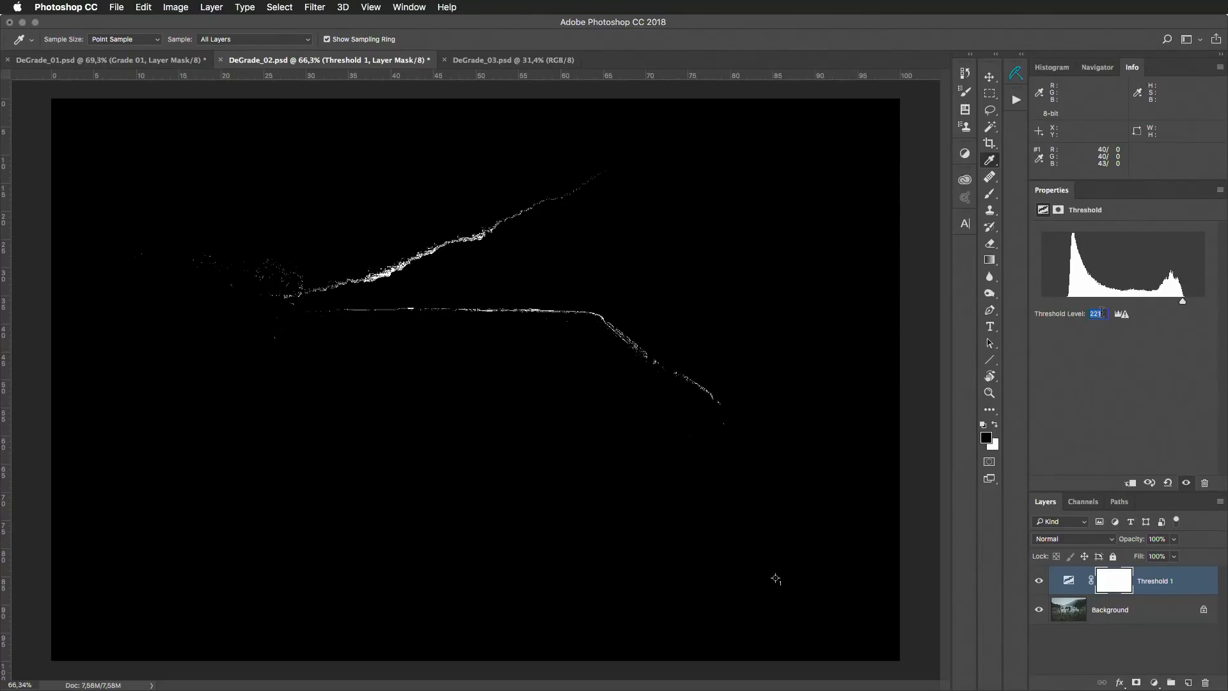
Place the second color sampler on the bright sky area along the ridge and delete the Threshold layer.
{"action": "left_click_drag", "start_coordinate": [386, 275], "coordinate": [453, 256]}
{"action": "left_click", "coordinate": [406, 268], "text": "shift"}
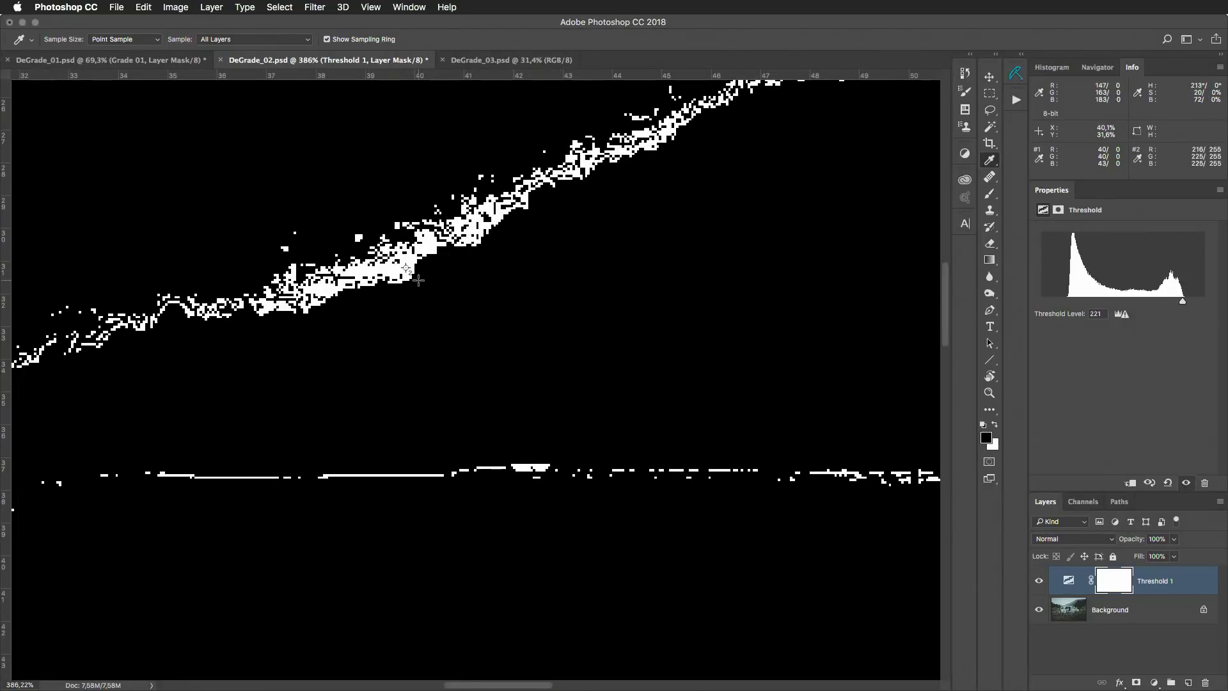
{"action": "left_click_drag", "start_coordinate": [1161, 582], "coordinate": [1206, 682]}
{"action": "key", "text": "super+0"}
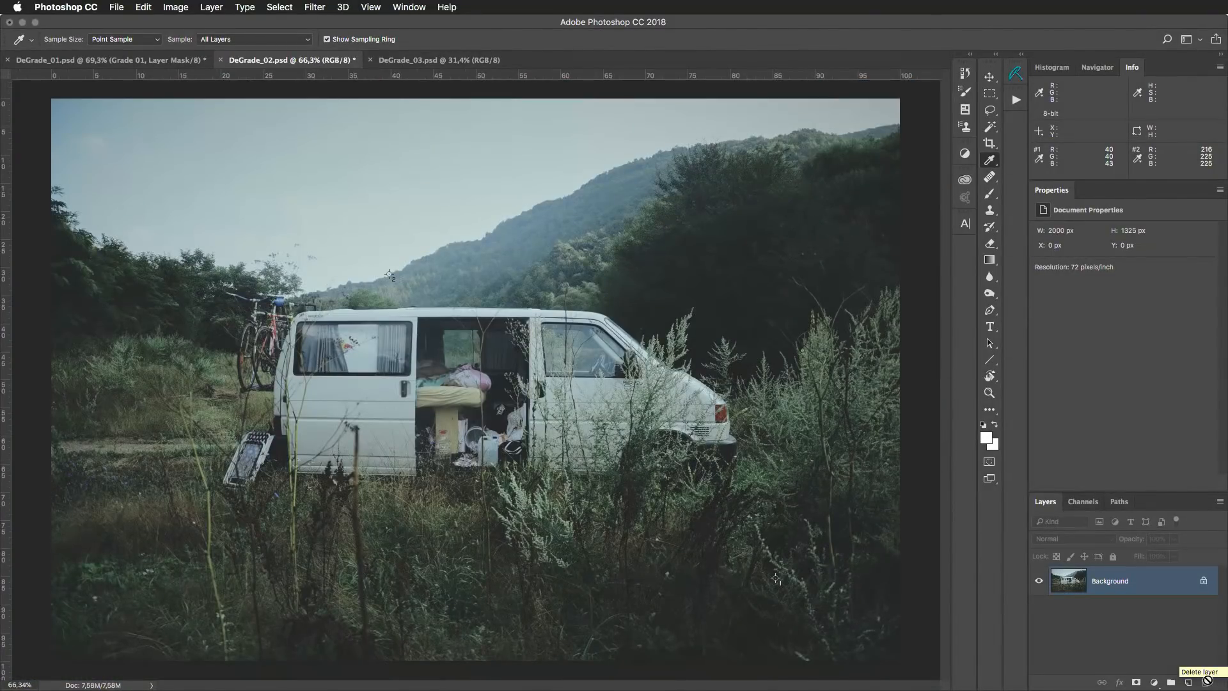
Add a Solid Color fill layer with 50% brightness gray and set its blend mode to Difference.
{"action": "left_click", "coordinate": [1154, 682]}
{"action": "left_click", "coordinate": [1170, 439]}
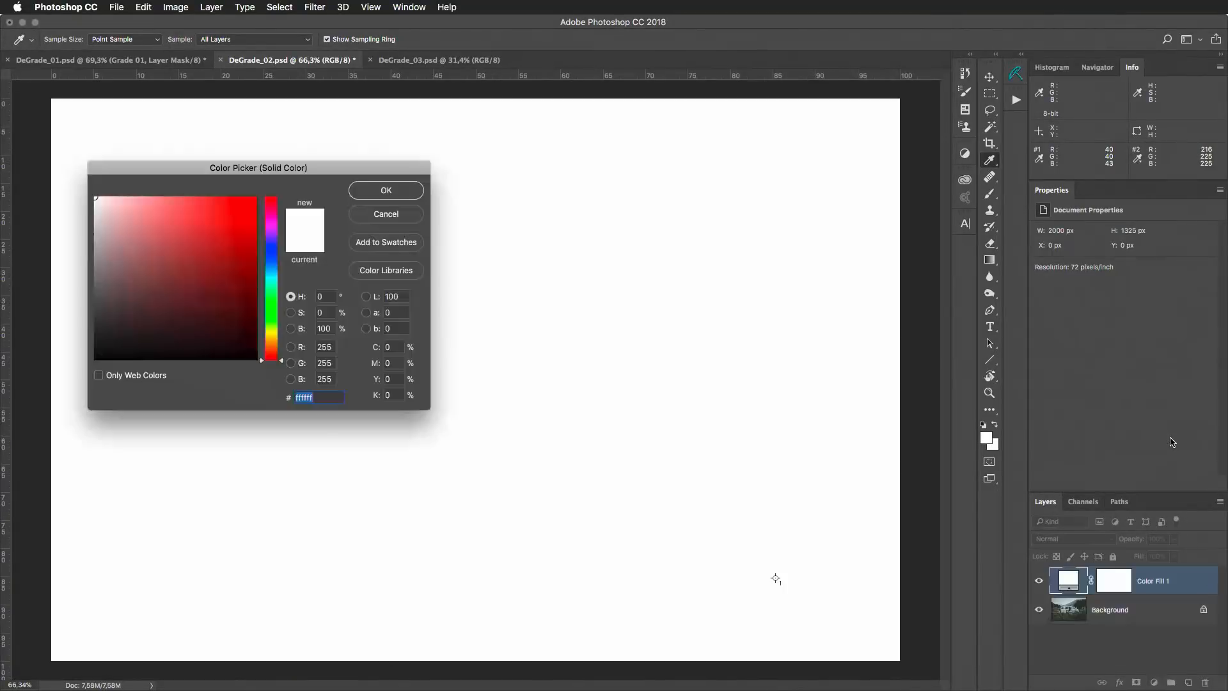
{"action": "double_click", "coordinate": [324, 328]}
{"action": "type", "text": "50"}
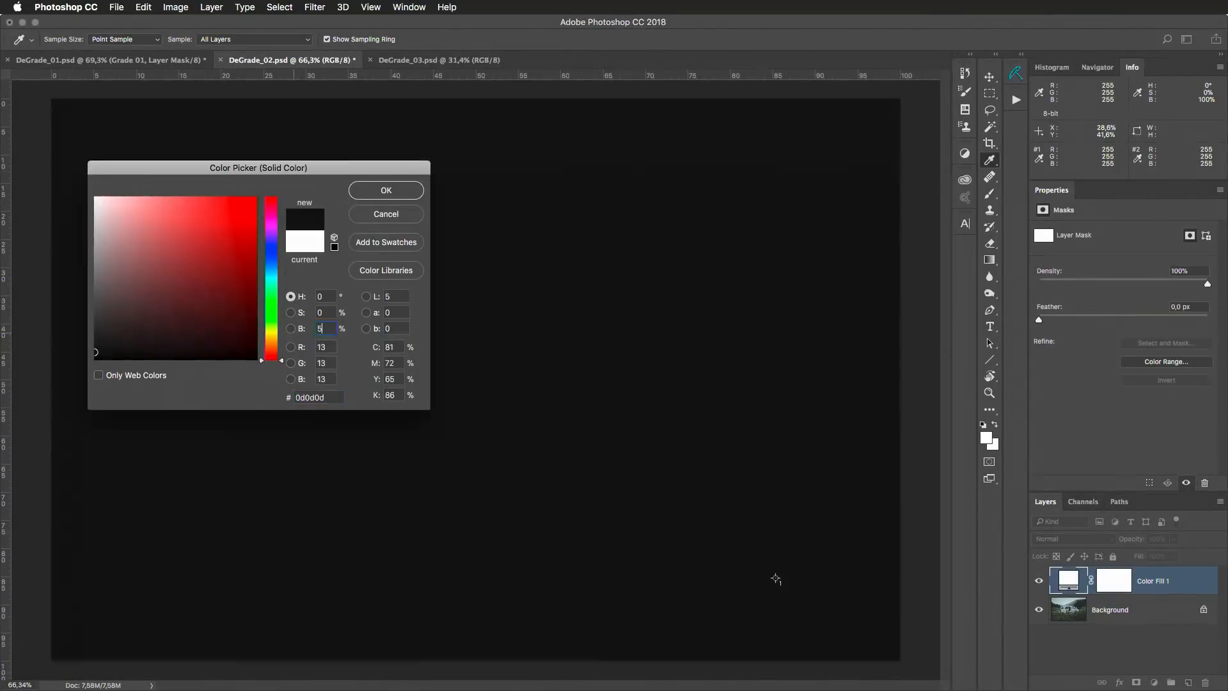
{"action": "key", "text": "Return"}
{"action": "left_click", "coordinate": [1075, 539]}
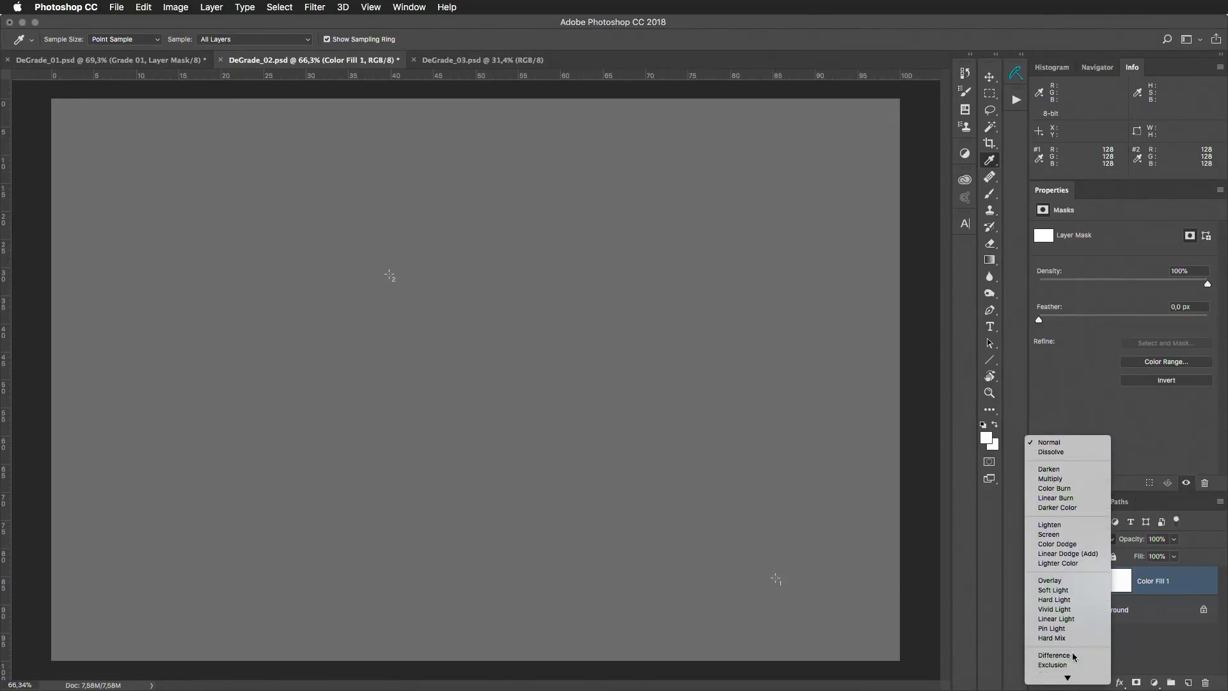
{"action": "left_click", "coordinate": [1072, 656]}
Add a Threshold adjustment layer above the gray fill and set its level to 7 to isolate the neutral midtones.
{"action": "left_click", "coordinate": [1154, 684]}
{"action": "left_click", "coordinate": [1161, 637]}
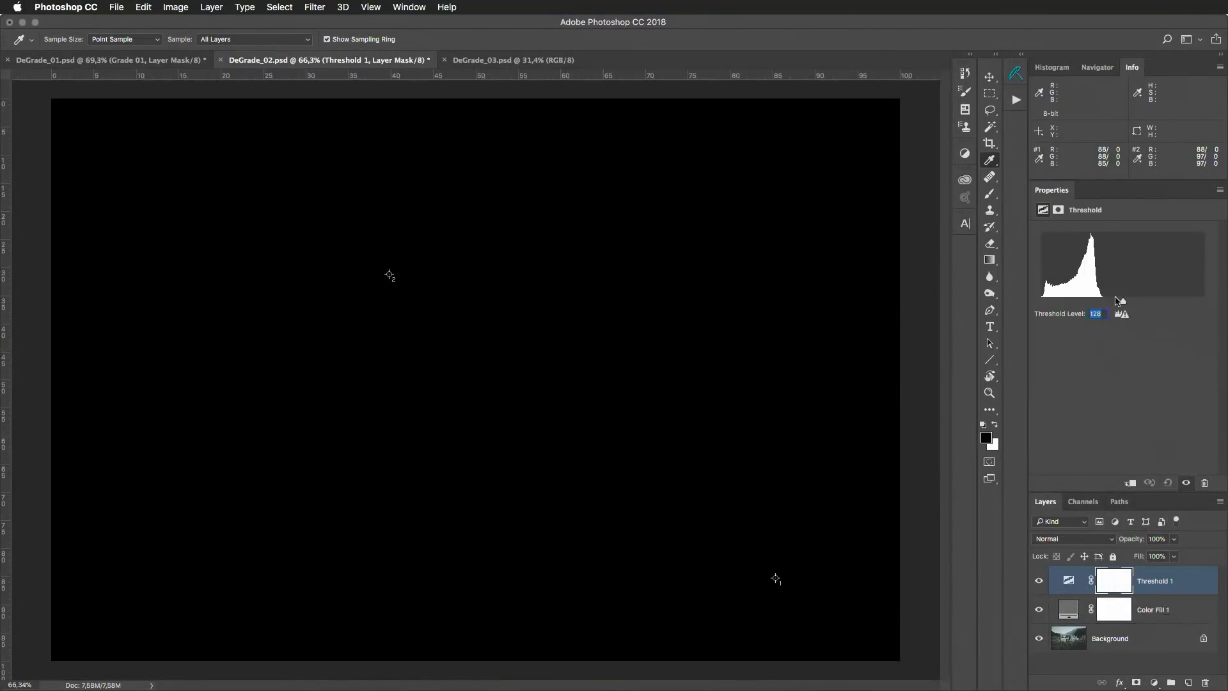
{"action": "left_click_drag", "start_coordinate": [1123, 300], "coordinate": [1013, 311]}
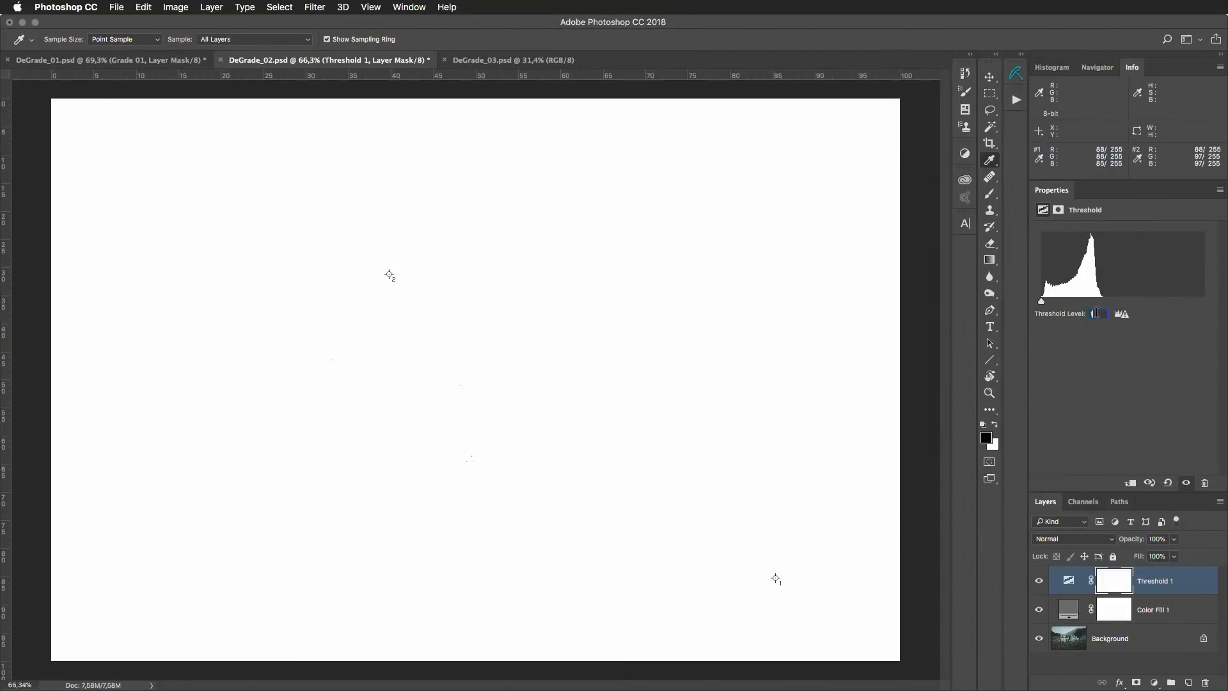
{"action": "key", "text": "Up"}
{"action": "key", "text": "Up"}
{"action": "key", "text": "Up"}
{"action": "key", "text": "Up"}
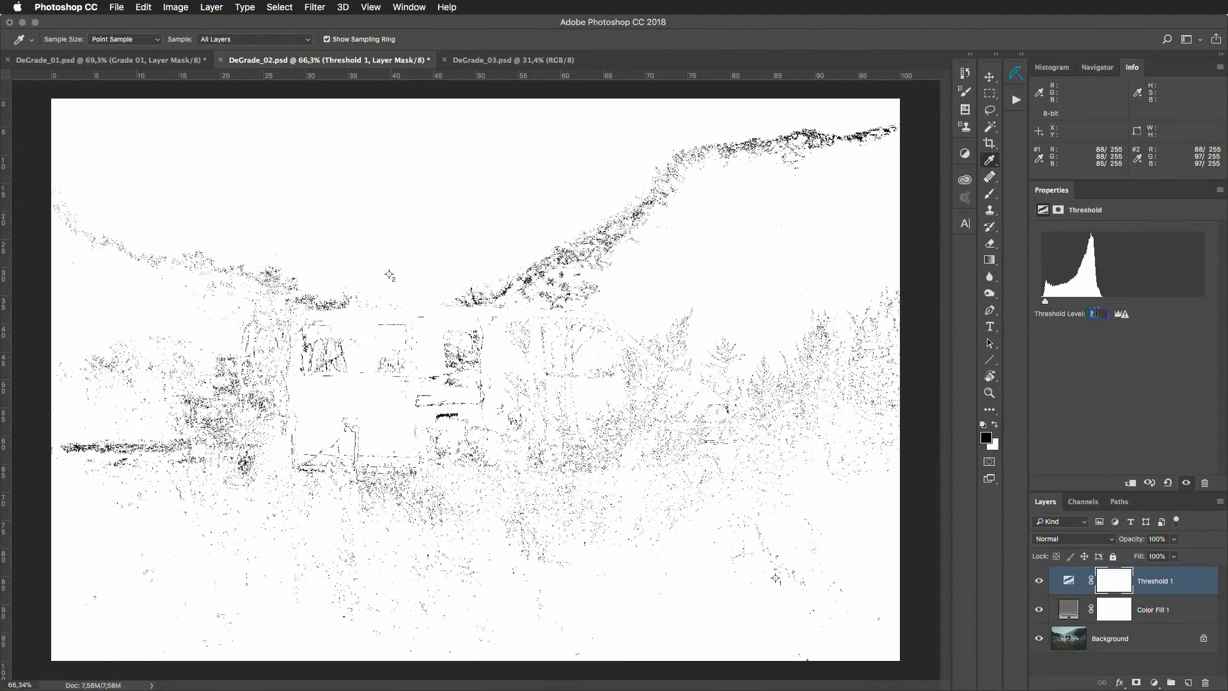
{"action": "key", "text": "Up"}
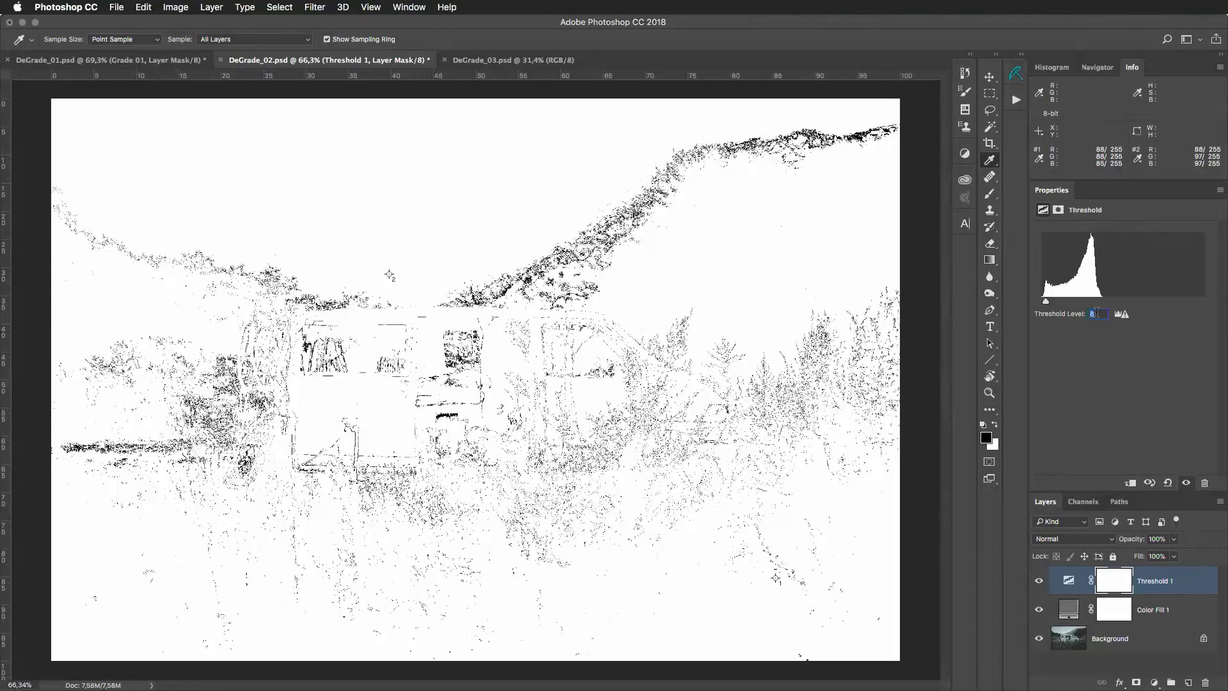
{"action": "key", "text": "Down"}
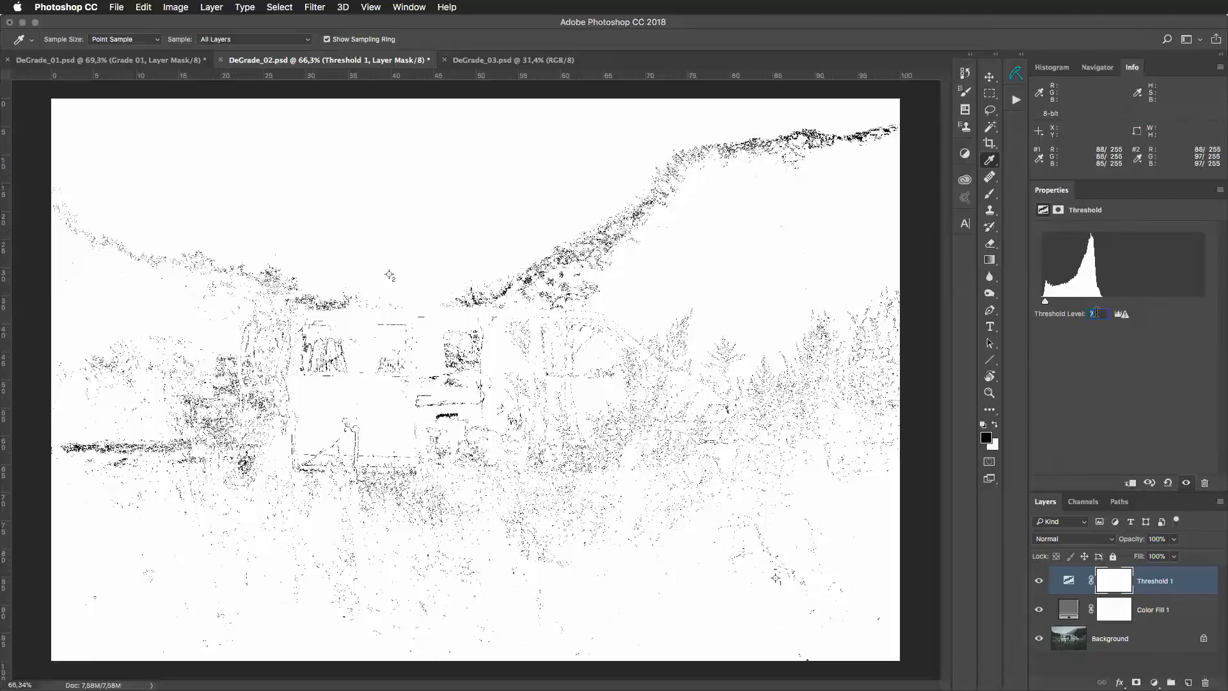
{"action": "key", "text": "Up"}
{"action": "key", "text": "Down"}
Place the third color sampler on the dense black patch in the van's door opening and delete the Threshold and Color Fill layers.
{"action": "left_click_drag", "start_coordinate": [442, 416], "coordinate": [510, 396]}
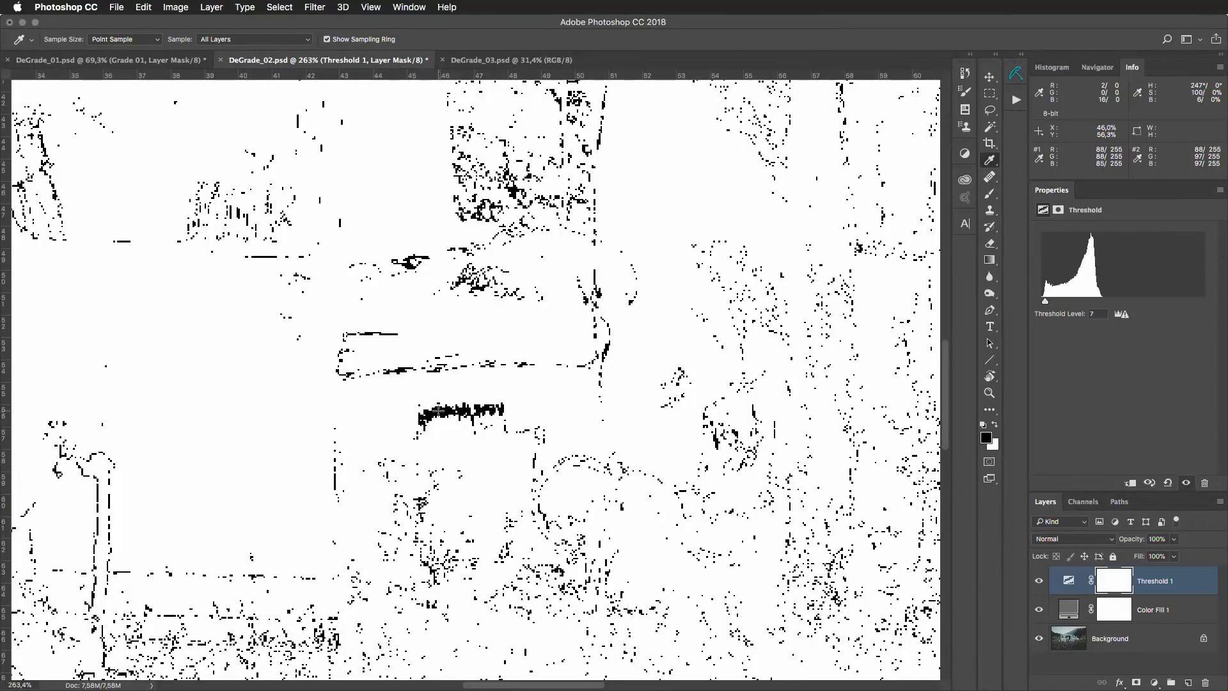
{"action": "left_click", "coordinate": [449, 413], "text": "shift"}
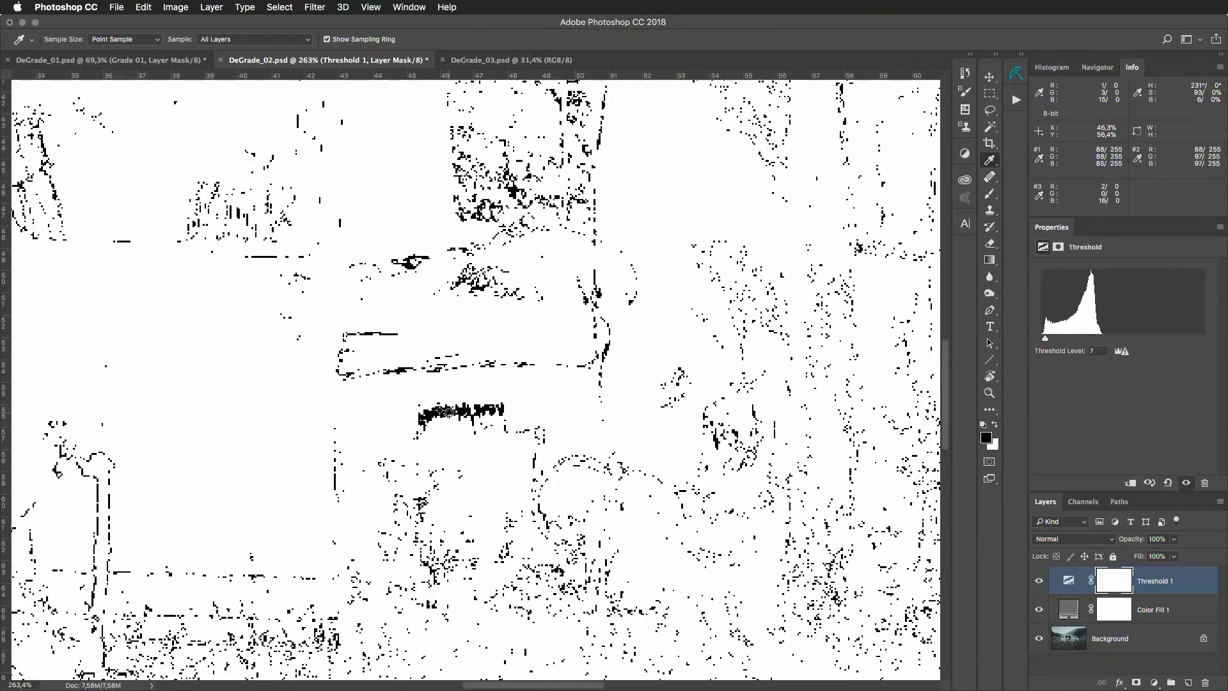
{"action": "left_click", "coordinate": [1193, 615], "text": "shift"}
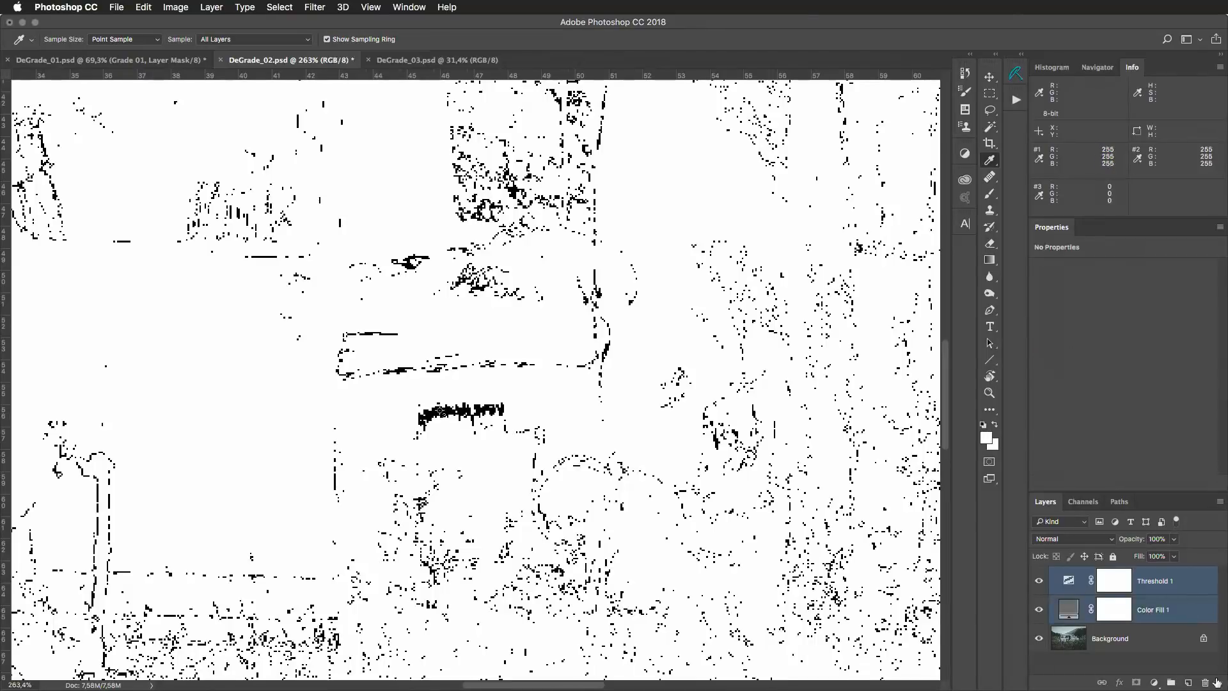
{"action": "left_click", "coordinate": [1206, 683]}
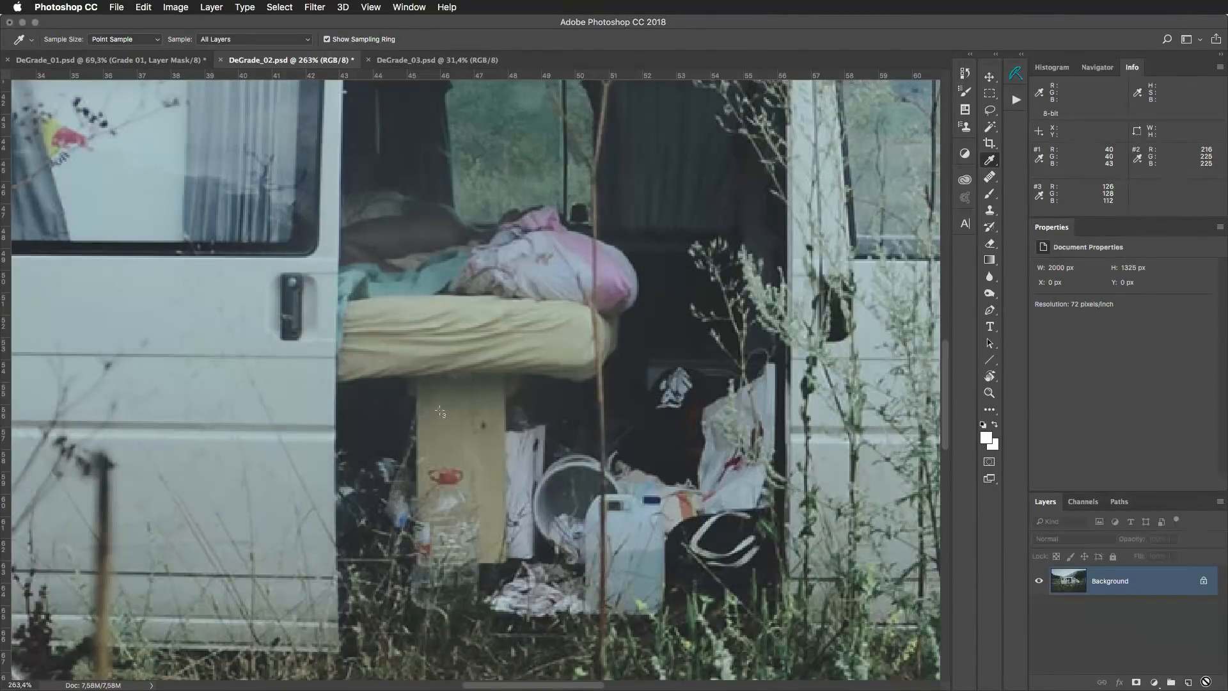
{"action": "key", "text": "super+0"}
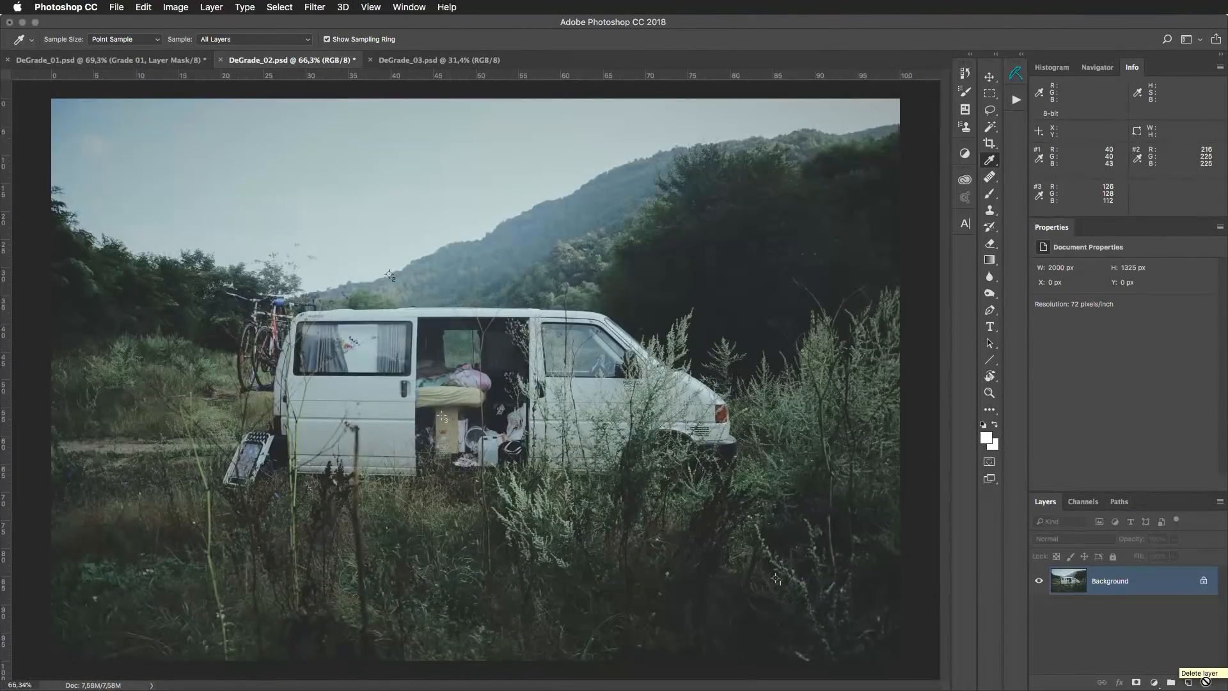
Add a Curves adjustment layer and set its black point on the first color sampler and its white point on the second.
{"action": "left_click", "coordinate": [1155, 682]}
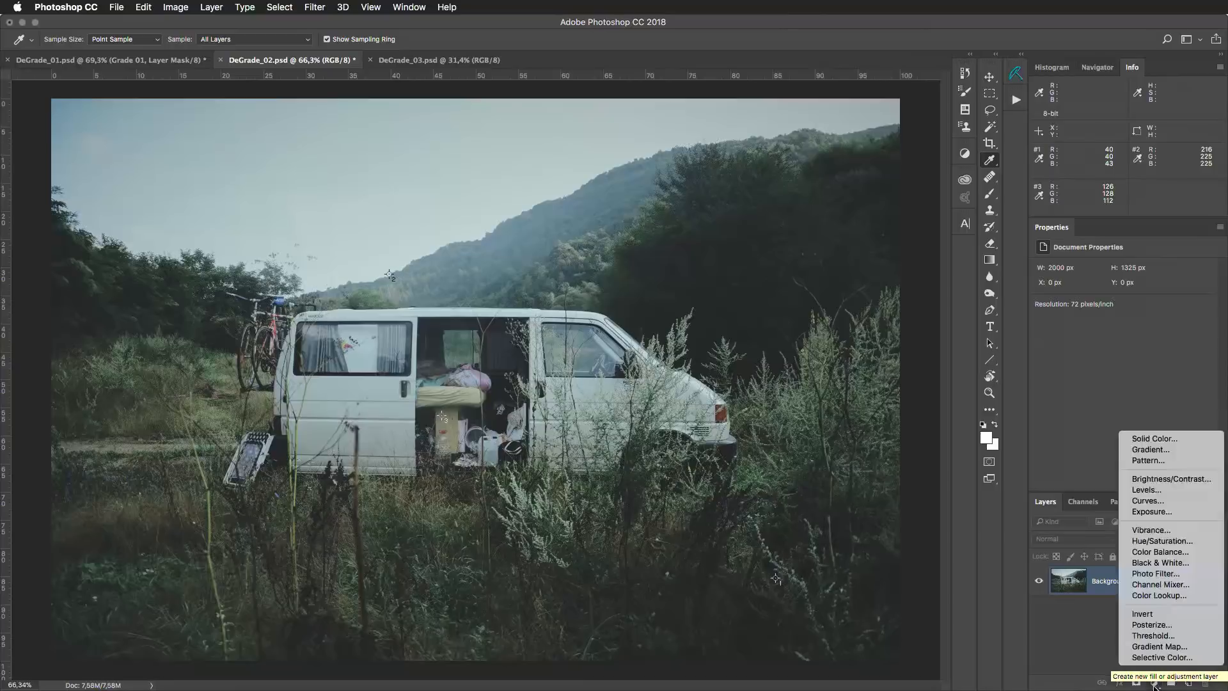
{"action": "left_click", "coordinate": [1172, 502]}
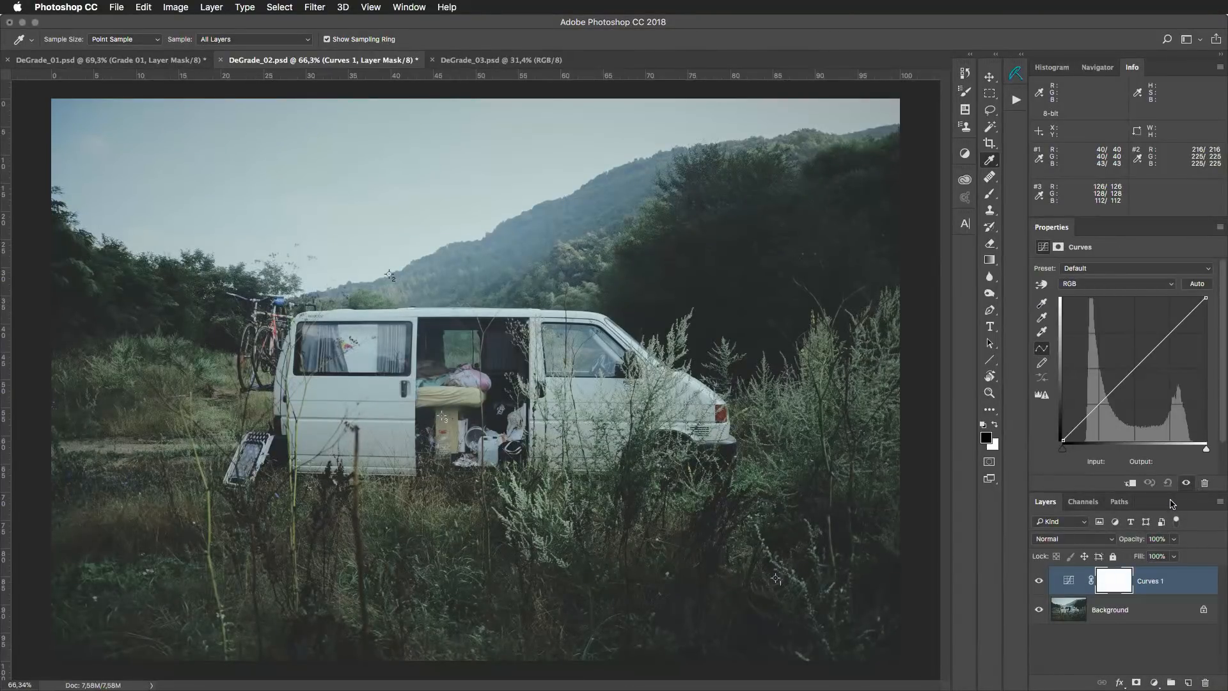
{"action": "left_click", "coordinate": [1042, 305]}
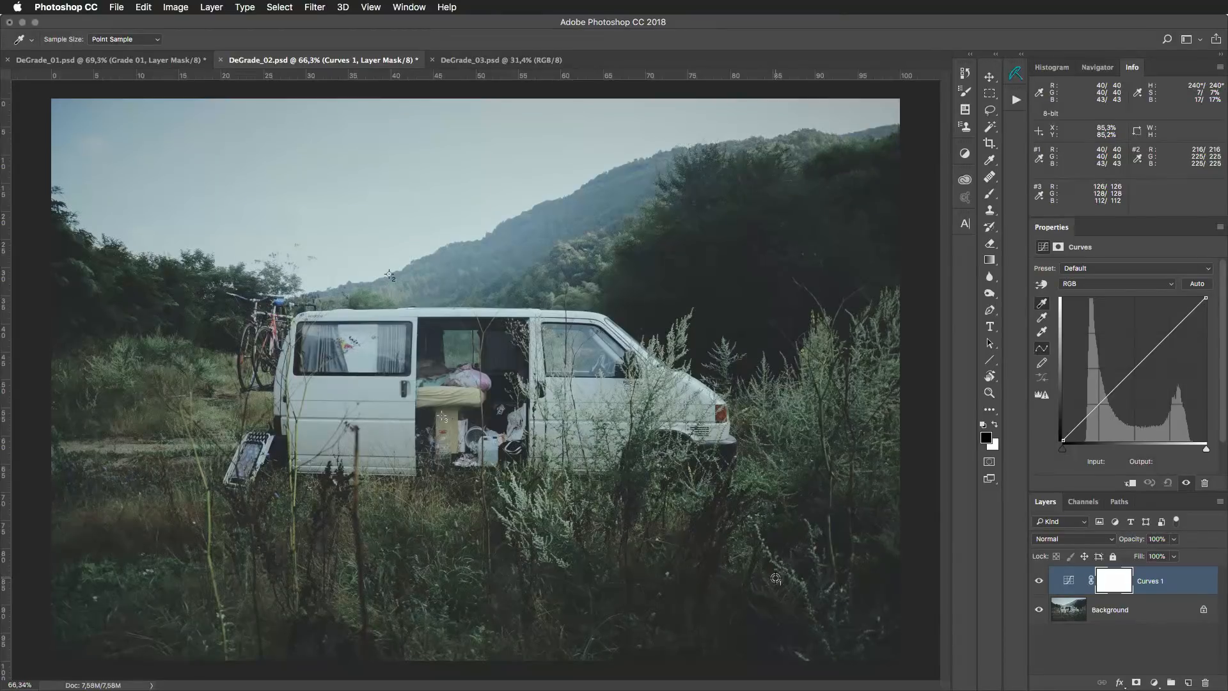
{"action": "left_click", "coordinate": [776, 579]}
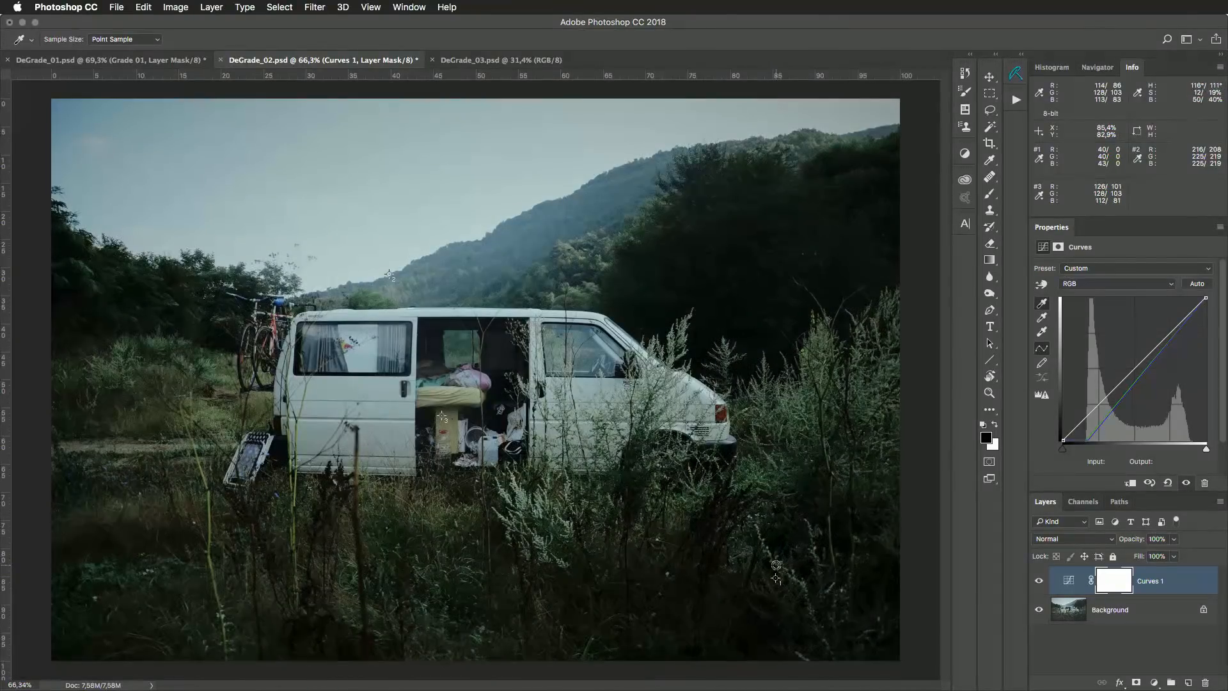
{"action": "left_click", "coordinate": [1043, 332]}
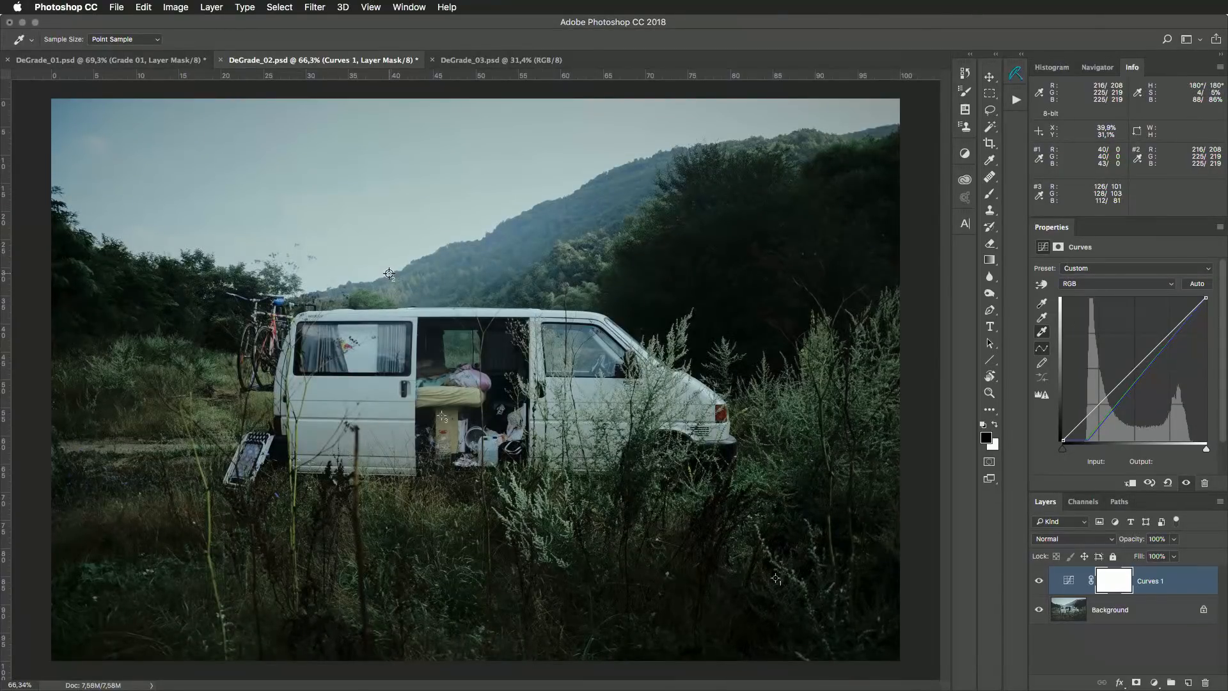
{"action": "left_click", "coordinate": [390, 275]}
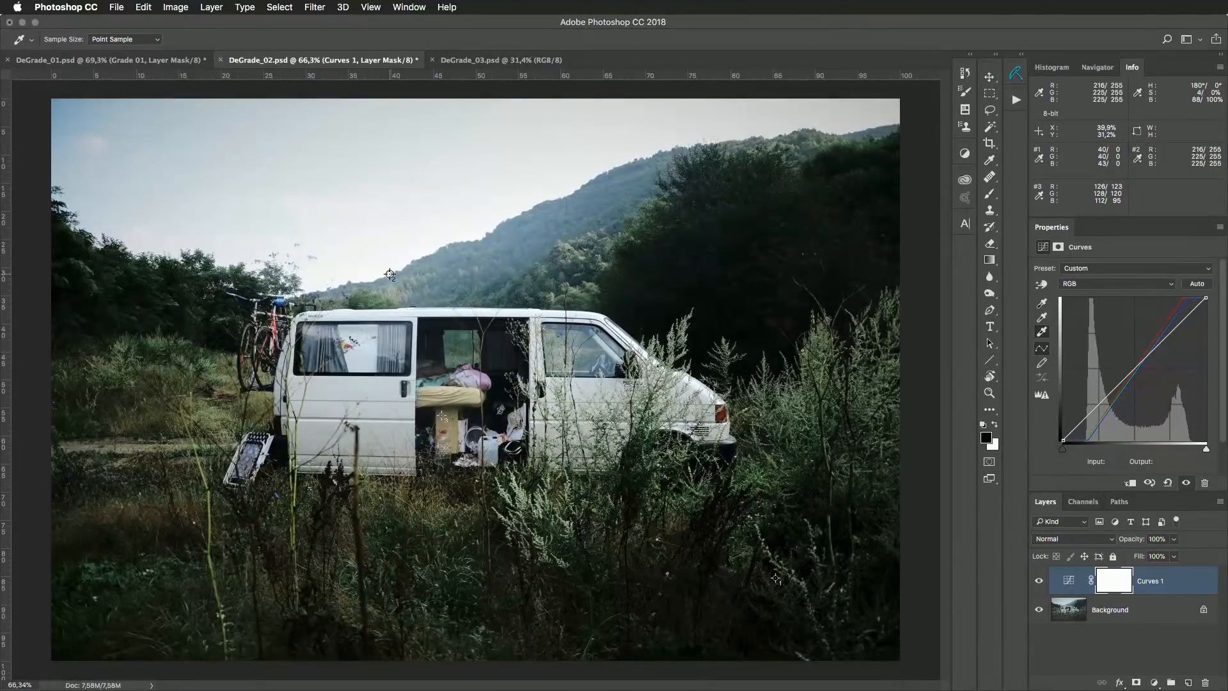
Try the gray point on the third sampler, set it on the van's white side panel instead, and compare before and after.
{"action": "left_click", "coordinate": [1043, 318]}
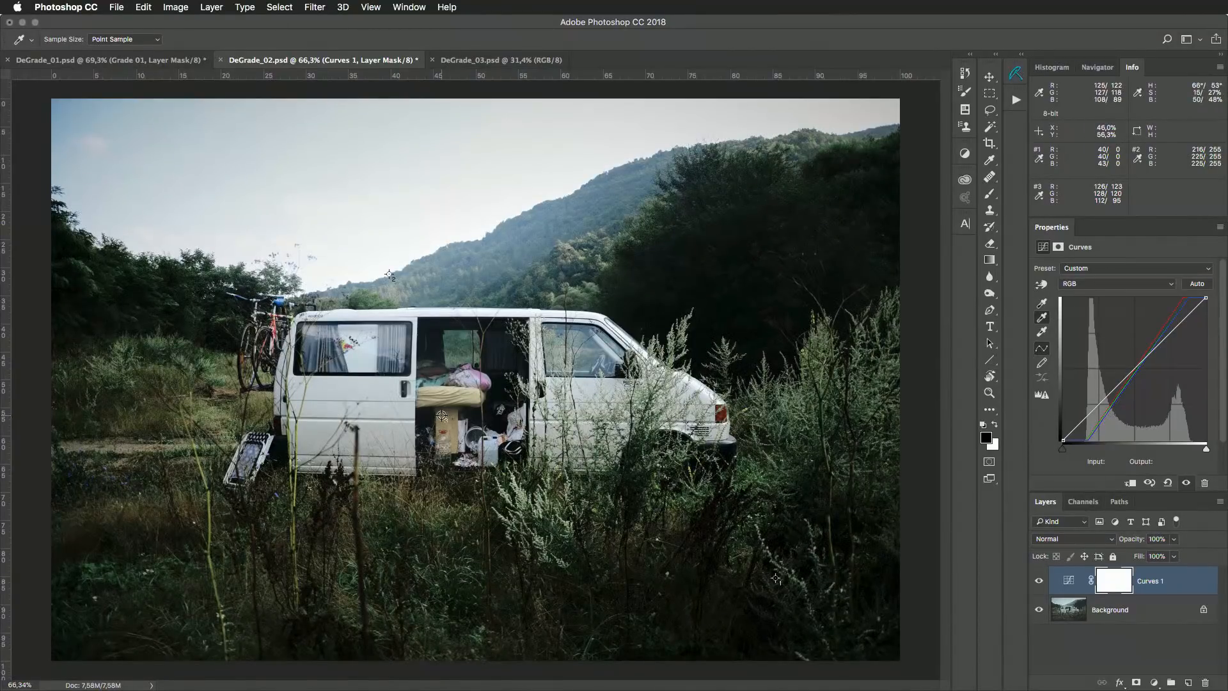
{"action": "left_click", "coordinate": [441, 416]}
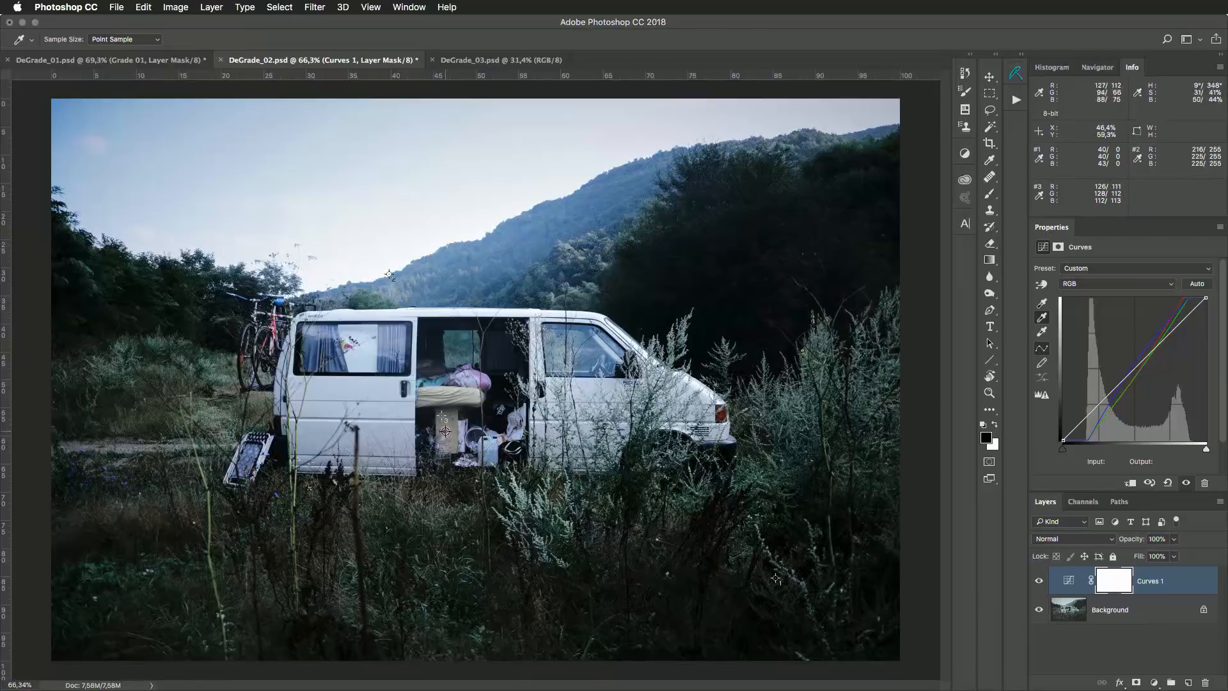
{"action": "key", "text": "super+z"}
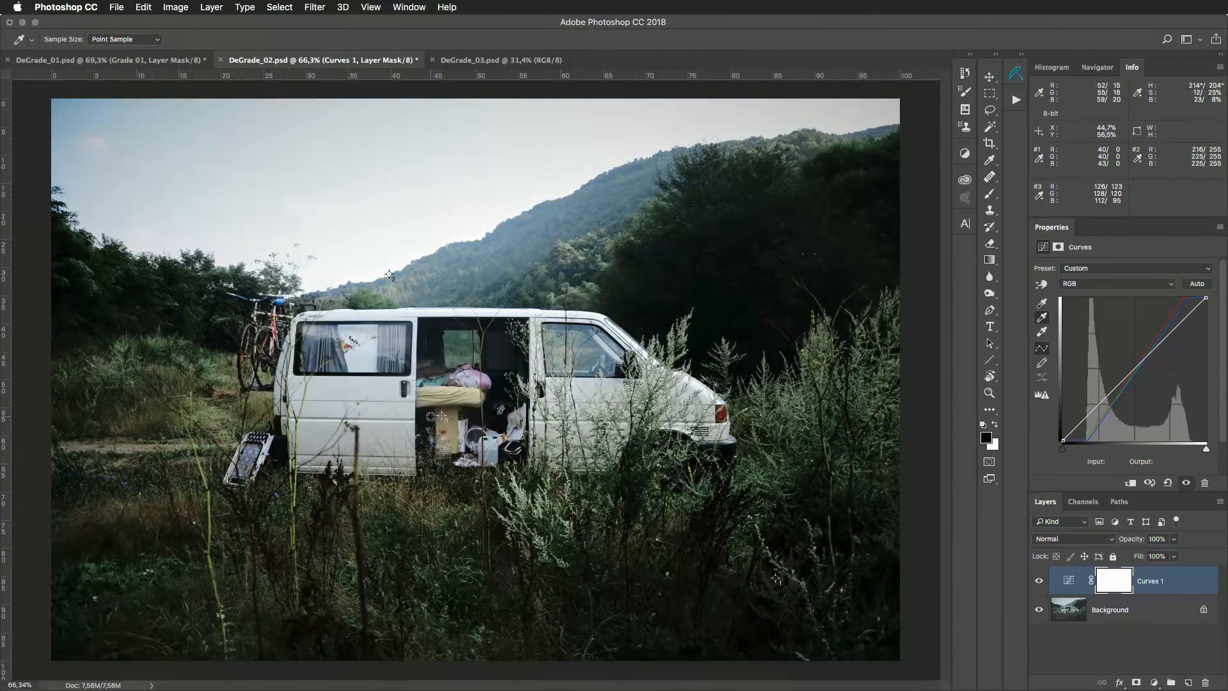
{"action": "left_click", "coordinate": [357, 387]}
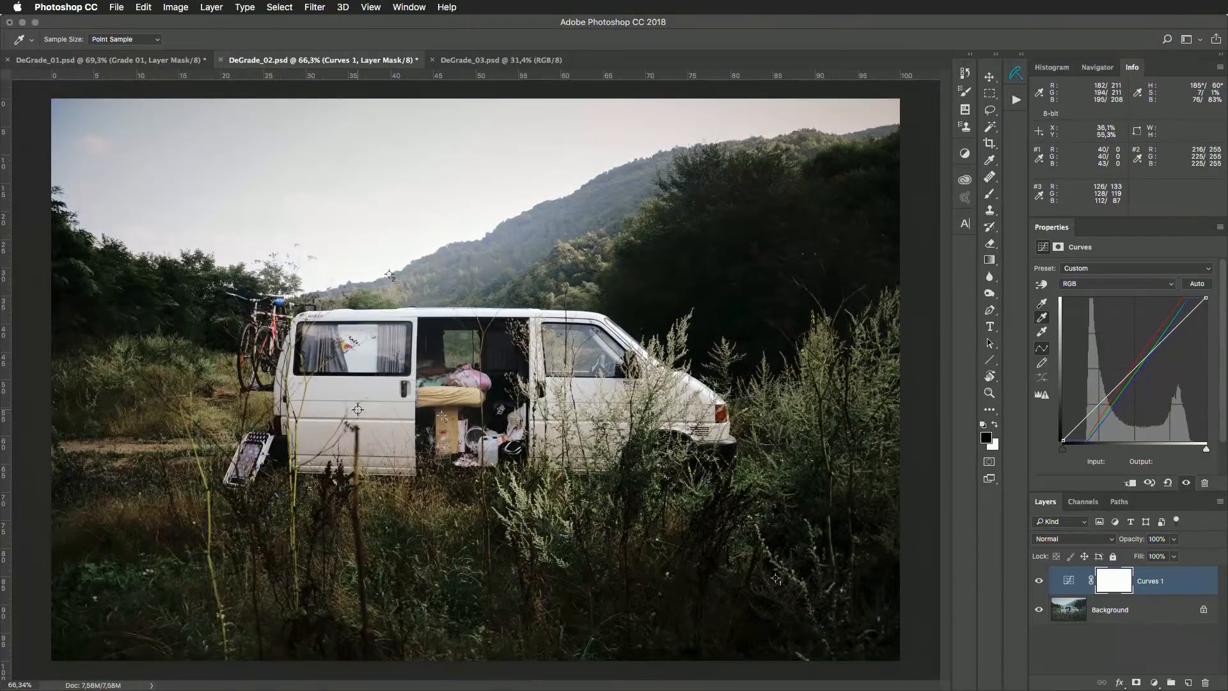
{"action": "key", "text": "super+comma"}
{"action": "key", "text": "super+comma"}
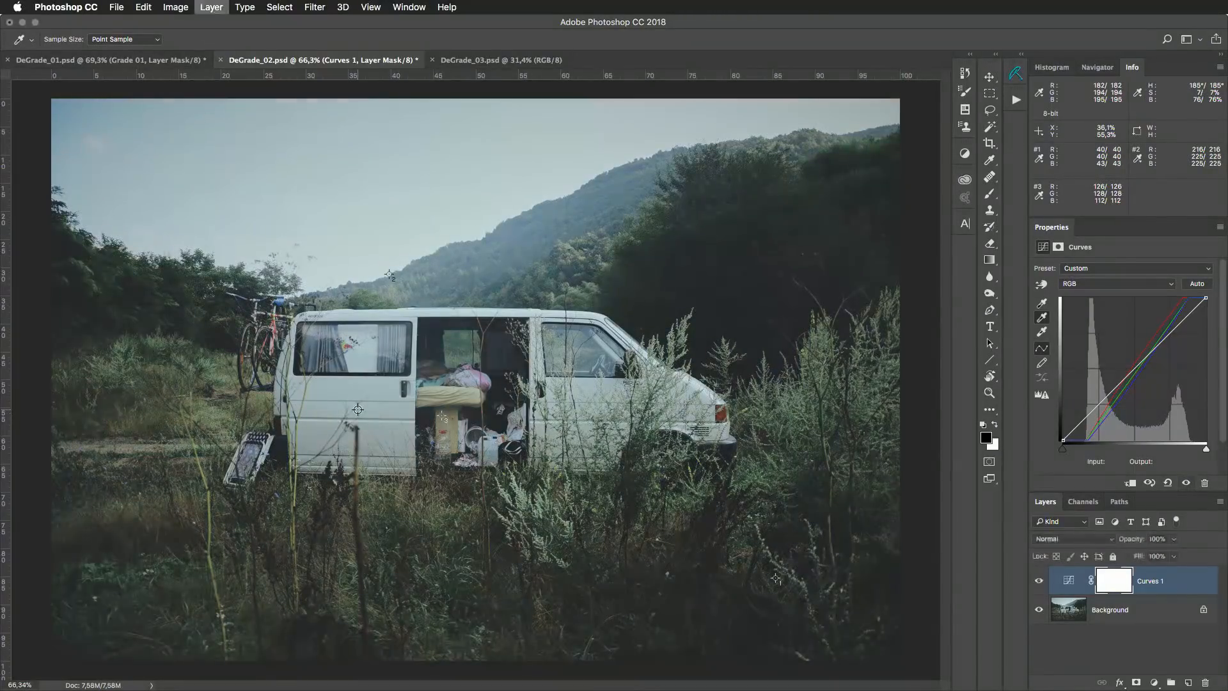
{"action": "key", "text": "super+comma"}
{"action": "key", "text": "super+comma"}
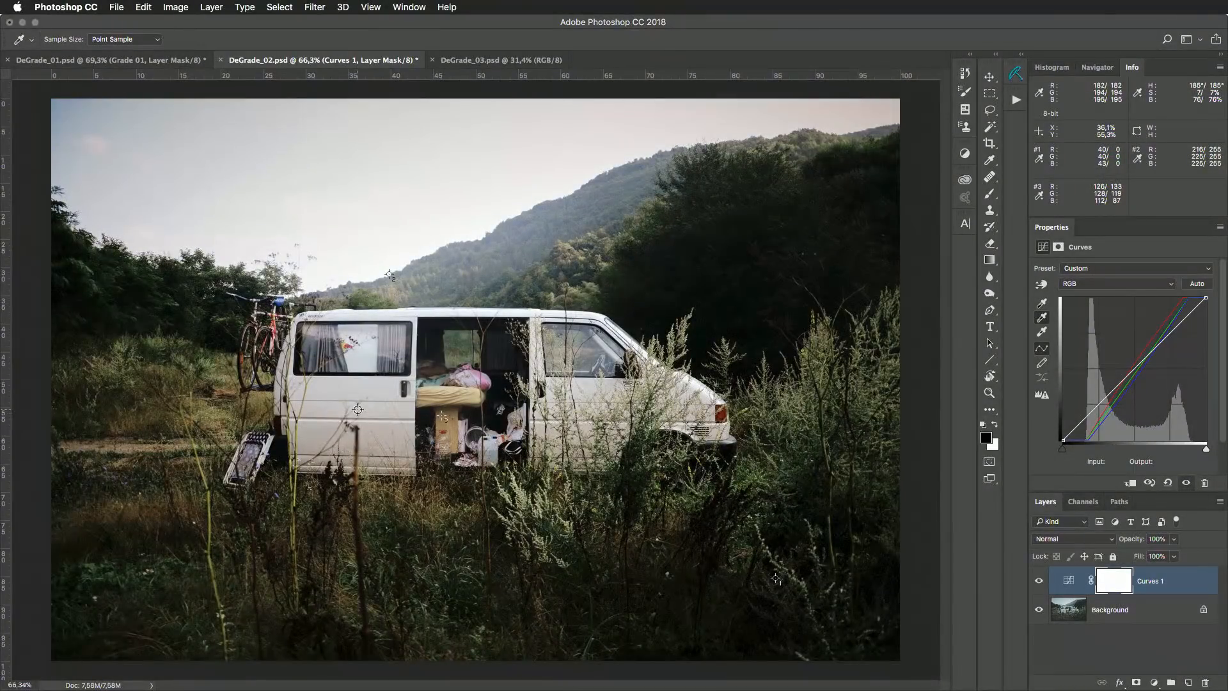
Hide the Curves layer and duplicate the Background layer, naming the copy Auto Color.
{"action": "key", "text": "super+comma"}
{"action": "left_click", "coordinate": [1127, 609]}
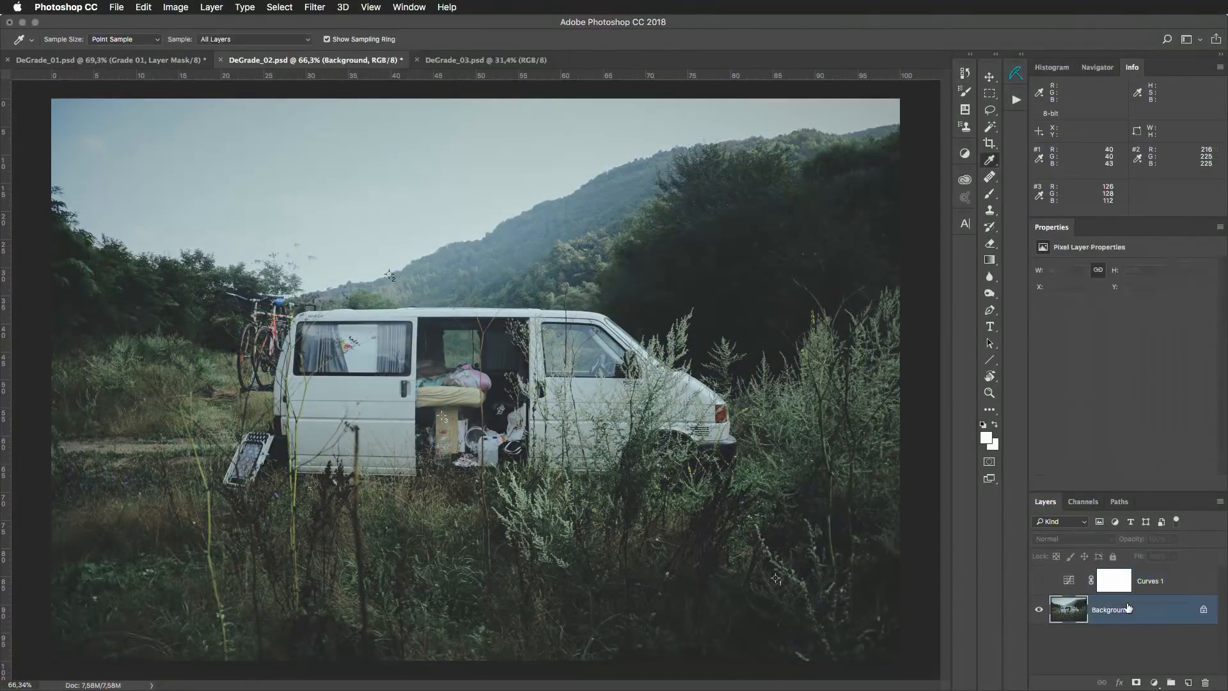
{"action": "key", "text": "super+j"}
{"action": "double_click", "coordinate": [1113, 610]}
{"action": "type", "text": "Auto C"}
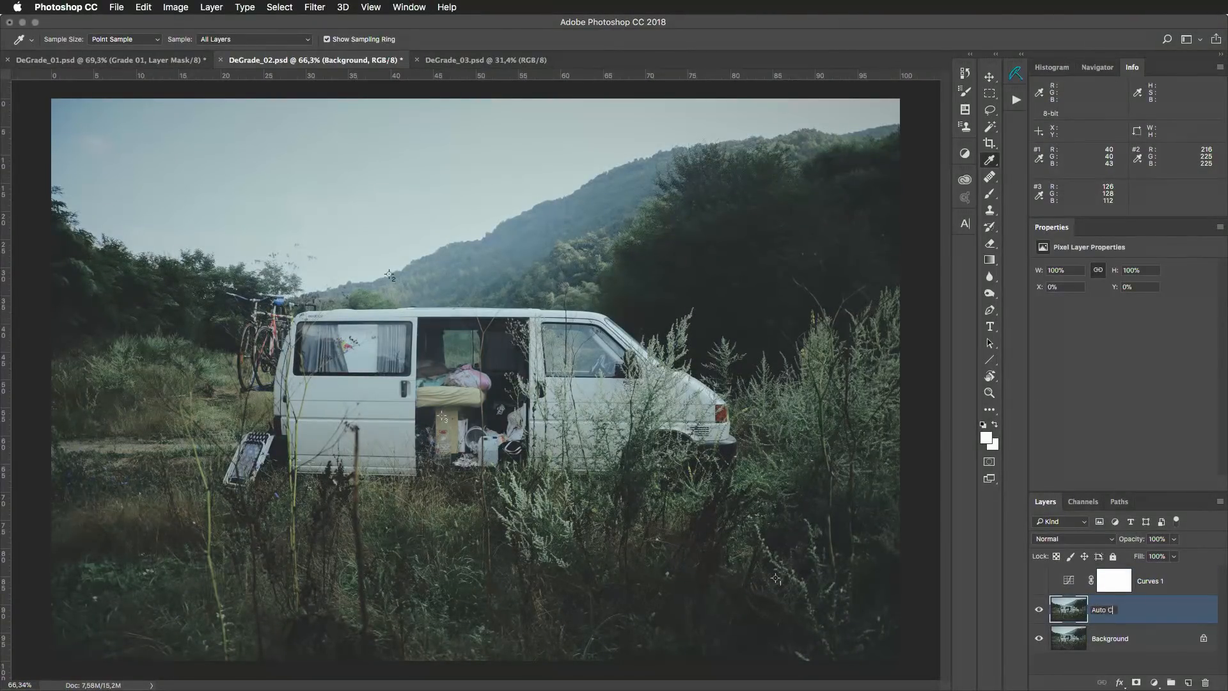
{"action": "type", "text": "olor"}
{"action": "key", "text": "Return"}
Apply the Auto Color correction to the duplicate layer and compare it with the Curves result by swapping the two layers' visibility.
{"action": "left_click", "coordinate": [182, 8]}
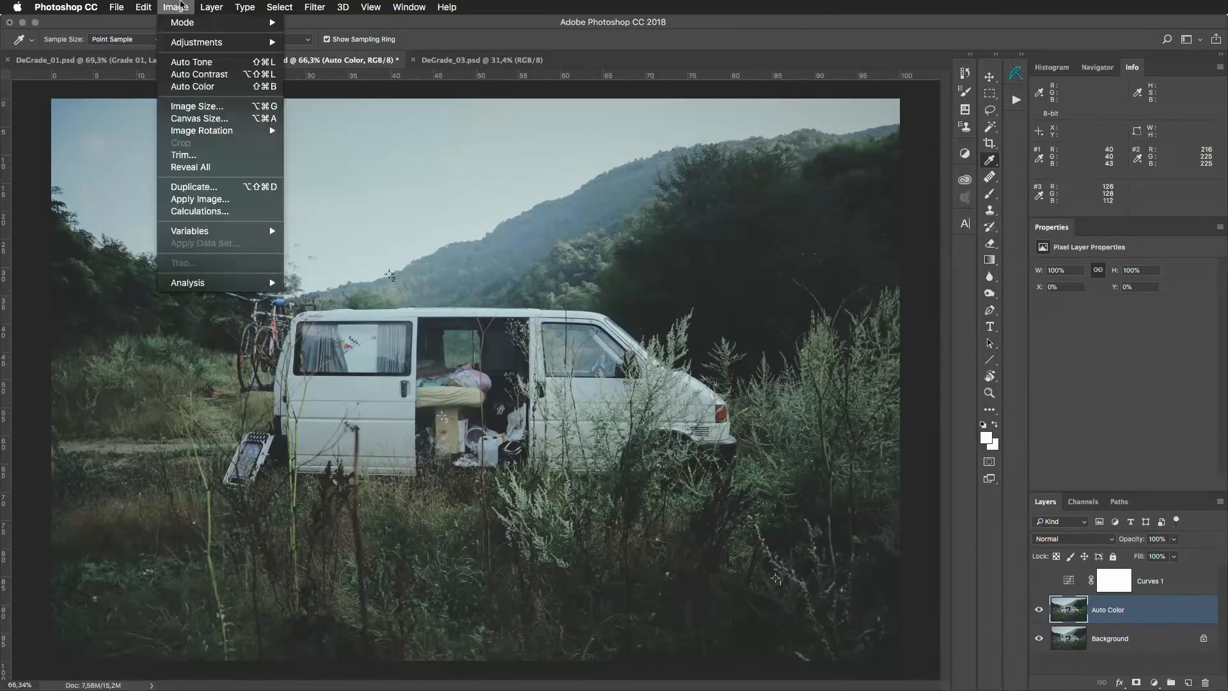
{"action": "left_click", "coordinate": [192, 87]}
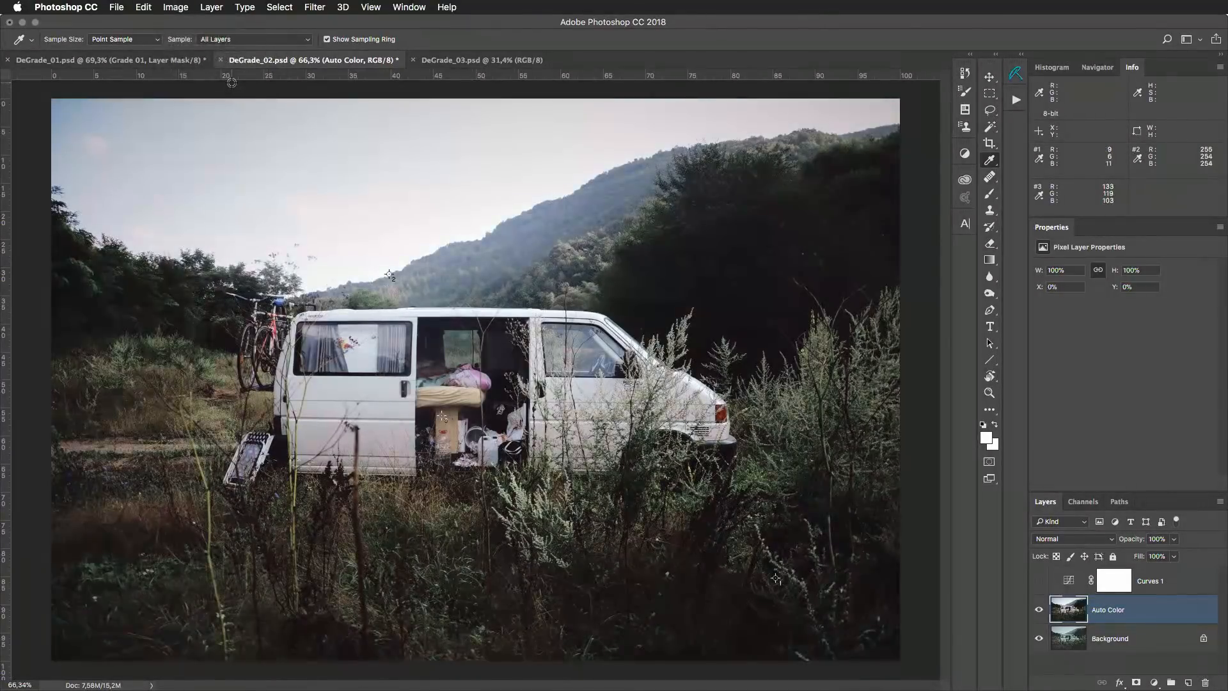
{"action": "left_click", "coordinate": [1039, 609]}
{"action": "left_click", "coordinate": [1039, 580]}
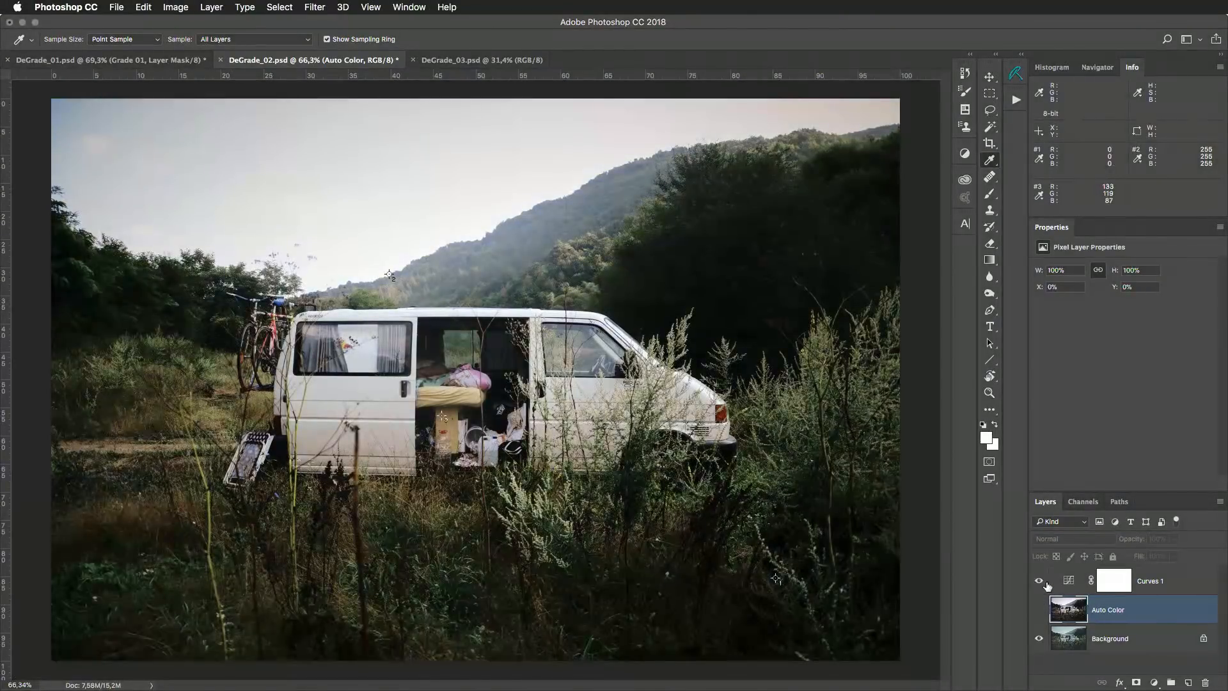
Rename the Curves 1 layer as Degrade.
{"action": "left_click", "coordinate": [1178, 584]}
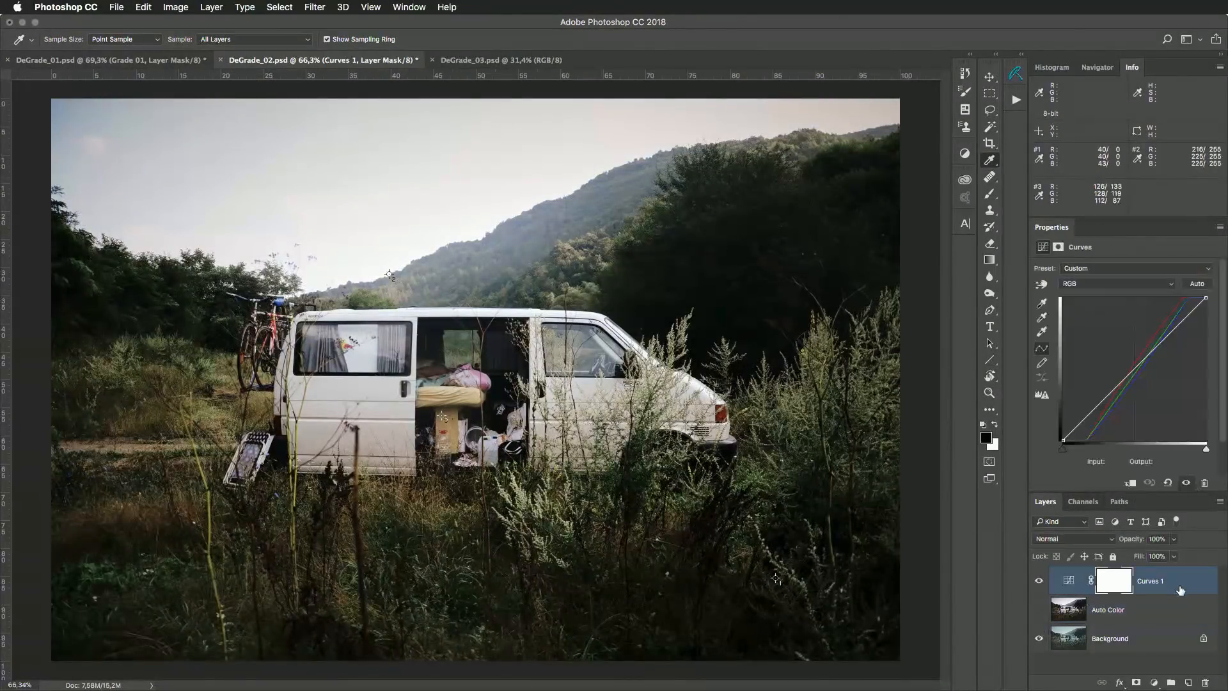
{"action": "double_click", "coordinate": [1149, 582]}
{"action": "type", "text": "Degrade"}
{"action": "key", "text": "Return"}
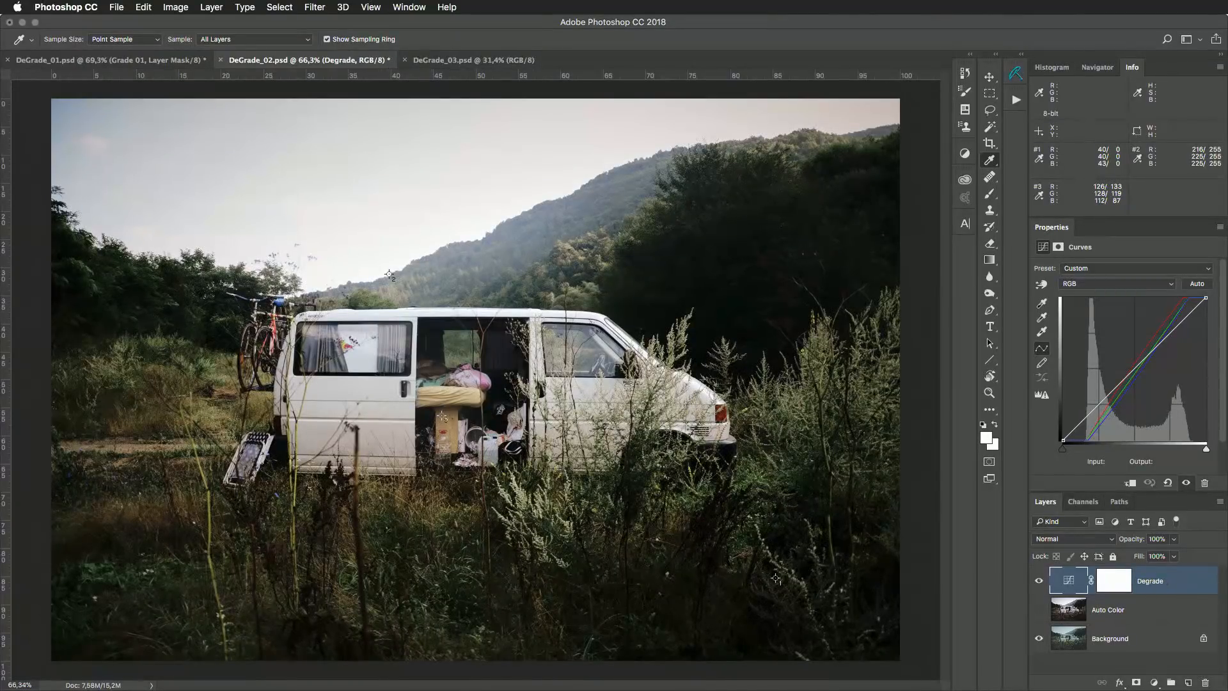
Duplicate the Degrade curves layer and name the copy Grade 02.
{"action": "left_click_drag", "start_coordinate": [1198, 585], "coordinate": [1190, 680]}
{"action": "double_click", "coordinate": [1152, 584]}
{"action": "type", "text": "Grade 02"}
{"action": "key", "text": "Return"}
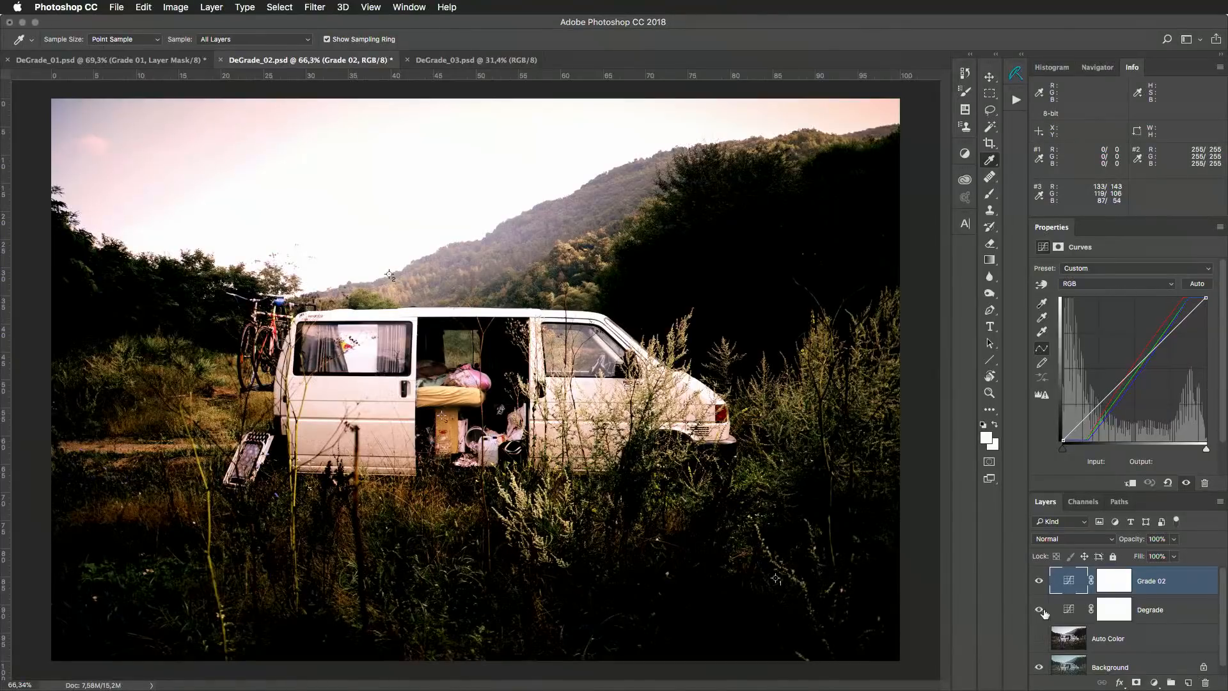
Set the shadow point of Grade 02's Red curve to input 0 and output 42.
{"action": "left_click", "coordinate": [1107, 284]}
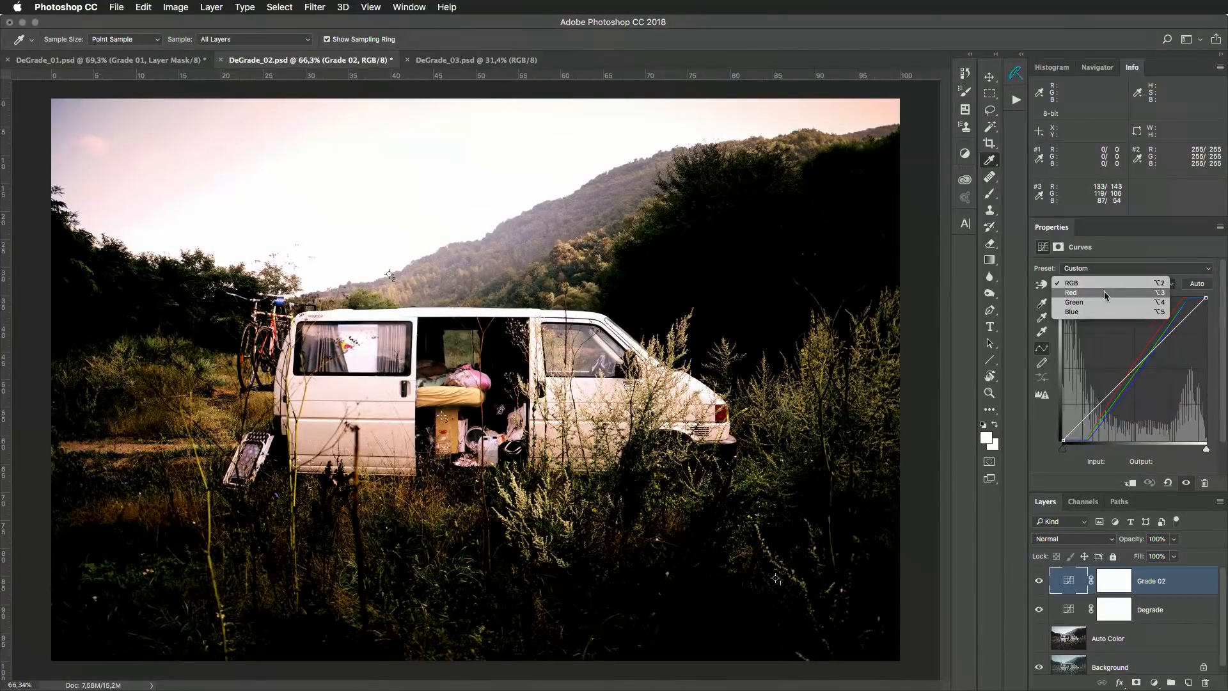
{"action": "left_click", "coordinate": [1103, 291]}
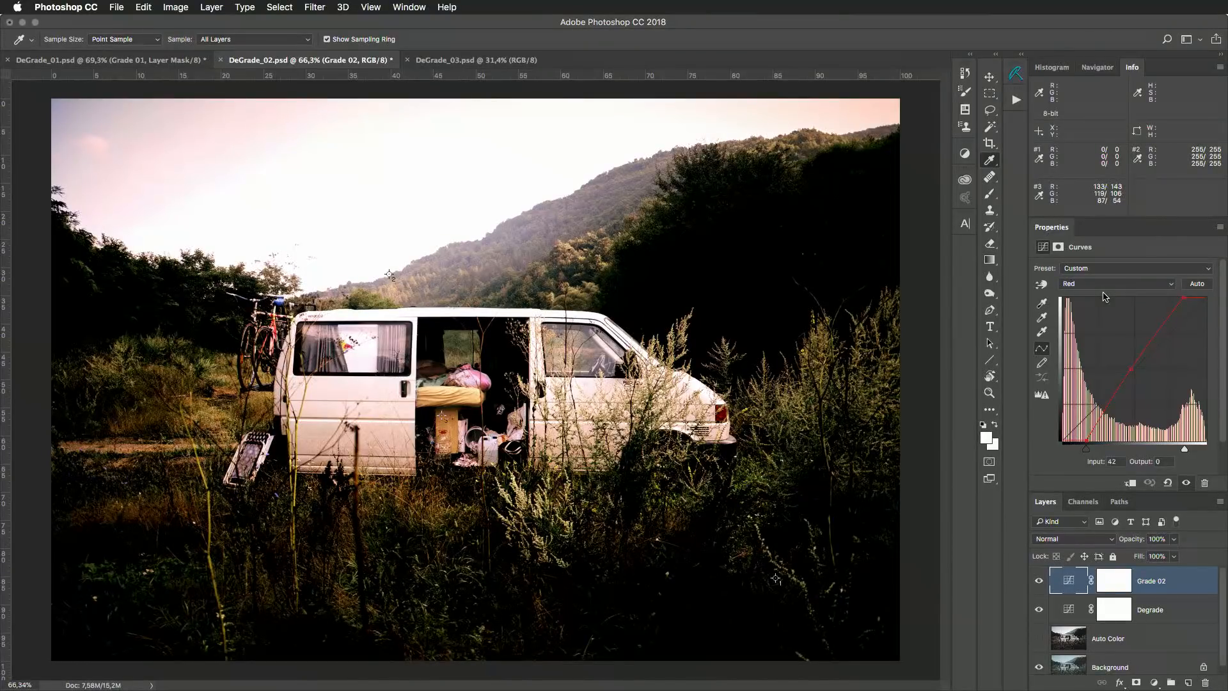
{"action": "left_click_drag", "start_coordinate": [1117, 462], "coordinate": [1069, 479]}
{"action": "type", "text": "0"}
{"action": "key", "text": "Tab"}
{"action": "type", "text": "42"}
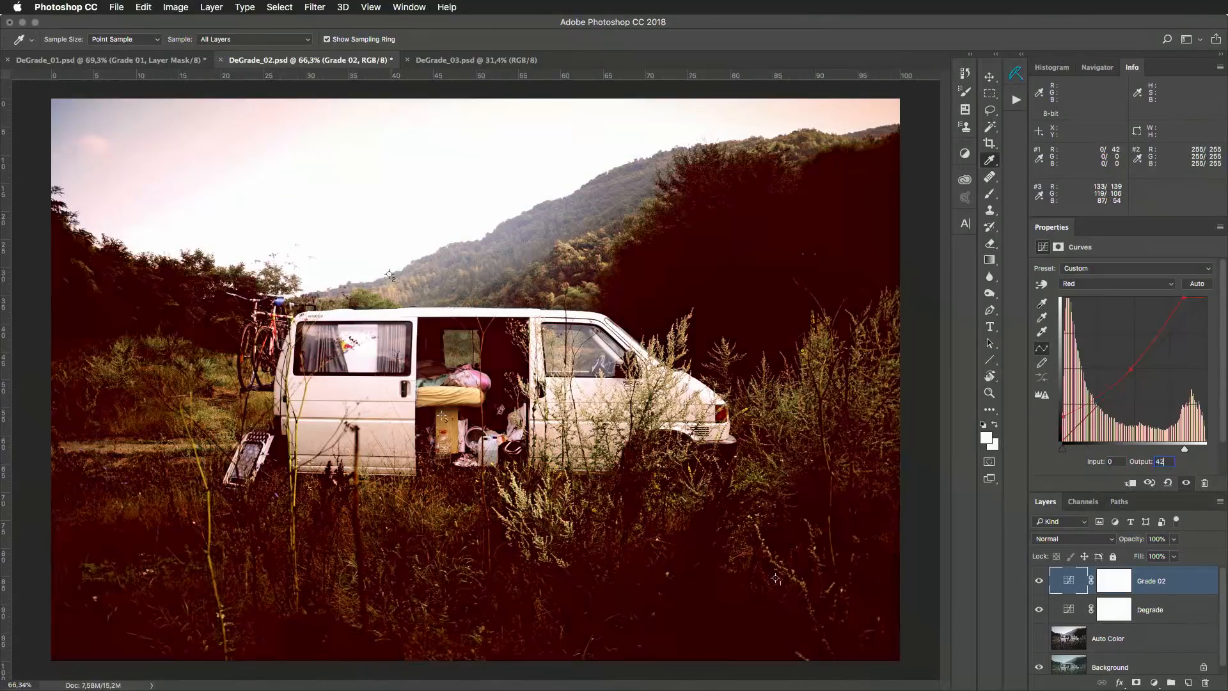
Set the Red curve's midpoint to input 127, output 122 and its highlight point to input 255, output 216.
{"action": "key", "text": "plus"}
{"action": "key", "text": "shift+Tab"}
{"action": "type", "text": "127"}
{"action": "key", "text": "Tab"}
{"action": "type", "text": "122"}
{"action": "key", "text": "plus"}
{"action": "key", "text": "shift+Tab"}
{"action": "type", "text": "255"}
{"action": "key", "text": "Tab"}
{"action": "type", "text": "216"}
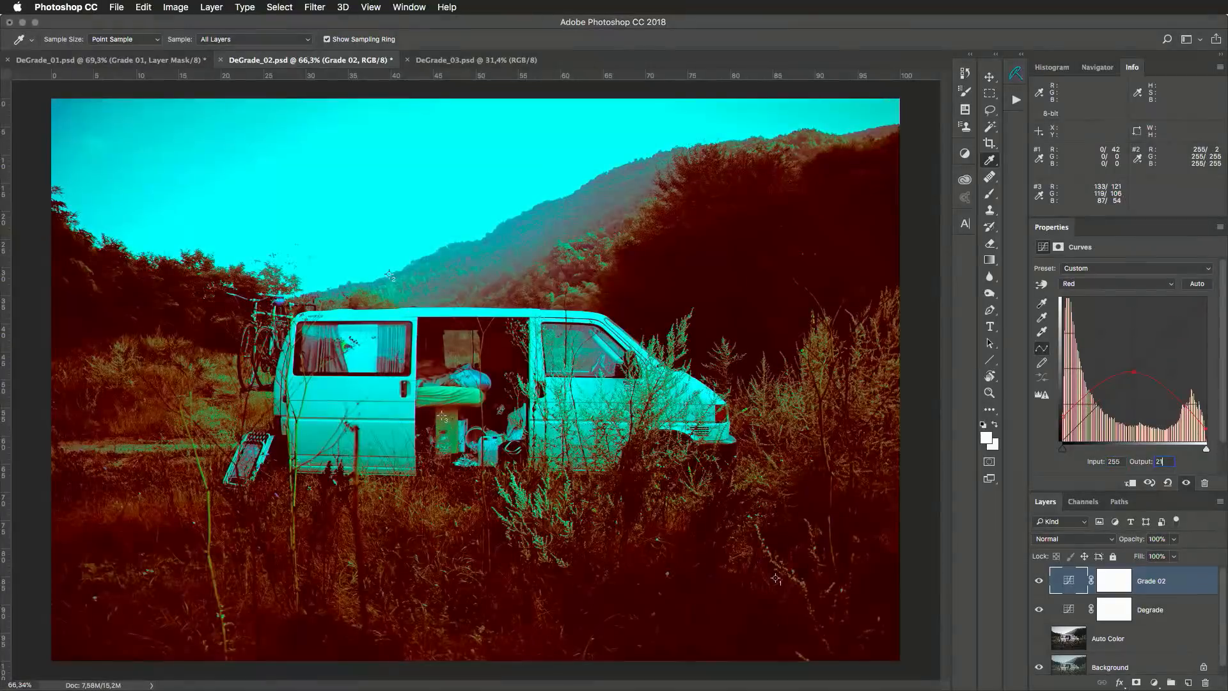
Set the shadow point of Grade 02's Green curve to input 0 and output 42.
{"action": "left_click", "coordinate": [1094, 283]}
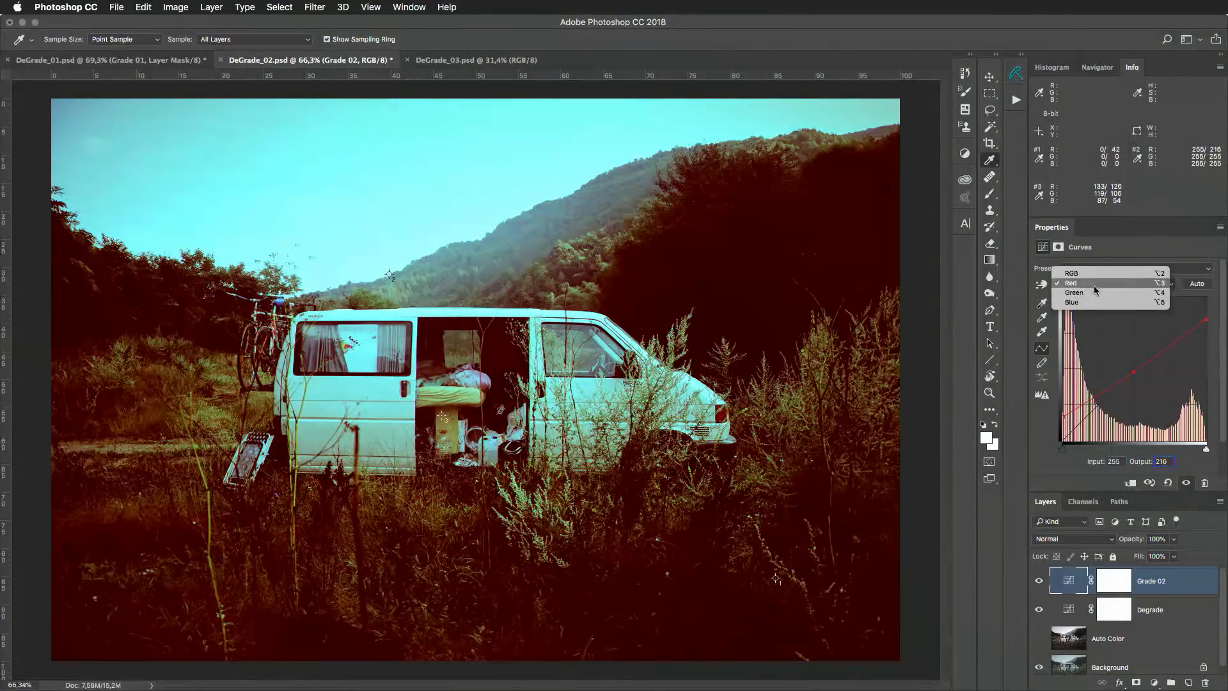
{"action": "left_click", "coordinate": [1094, 293]}
{"action": "key", "text": "plus"}
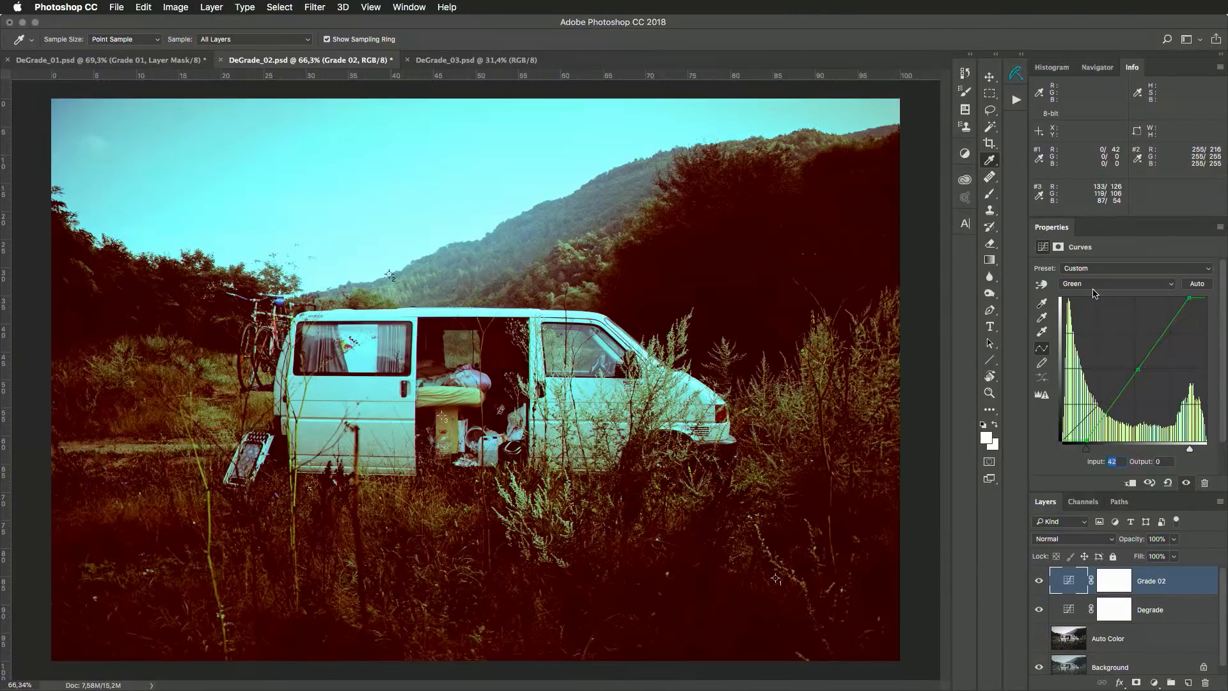
{"action": "type", "text": "0"}
{"action": "key", "text": "Tab"}
{"action": "type", "text": "42"}
Set the Green curve's midpoint to input 127, output 134 and its highlight point to input 255, output 225.
{"action": "key", "text": "plus"}
{"action": "key", "text": "shift+Tab"}
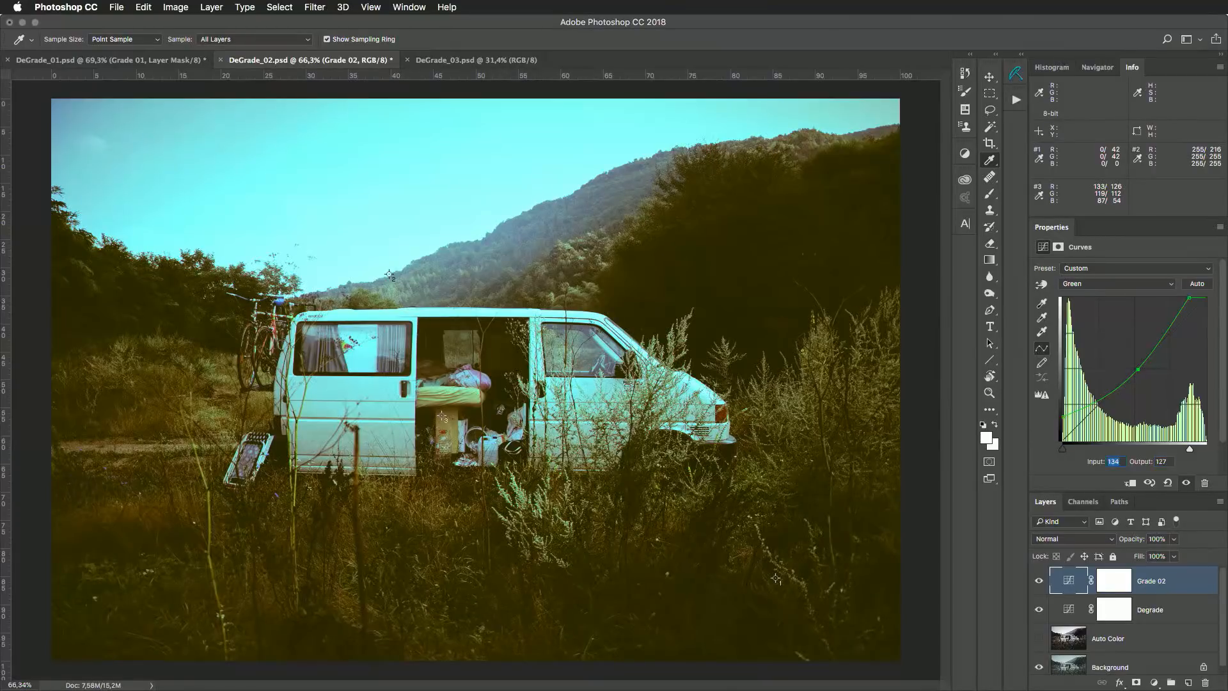
{"action": "type", "text": "127"}
{"action": "key", "text": "Tab"}
{"action": "type", "text": "134"}
{"action": "key", "text": "shift+Tab"}
{"action": "type", "text": "255"}
{"action": "key", "text": "Tab"}
{"action": "type", "text": "225"}
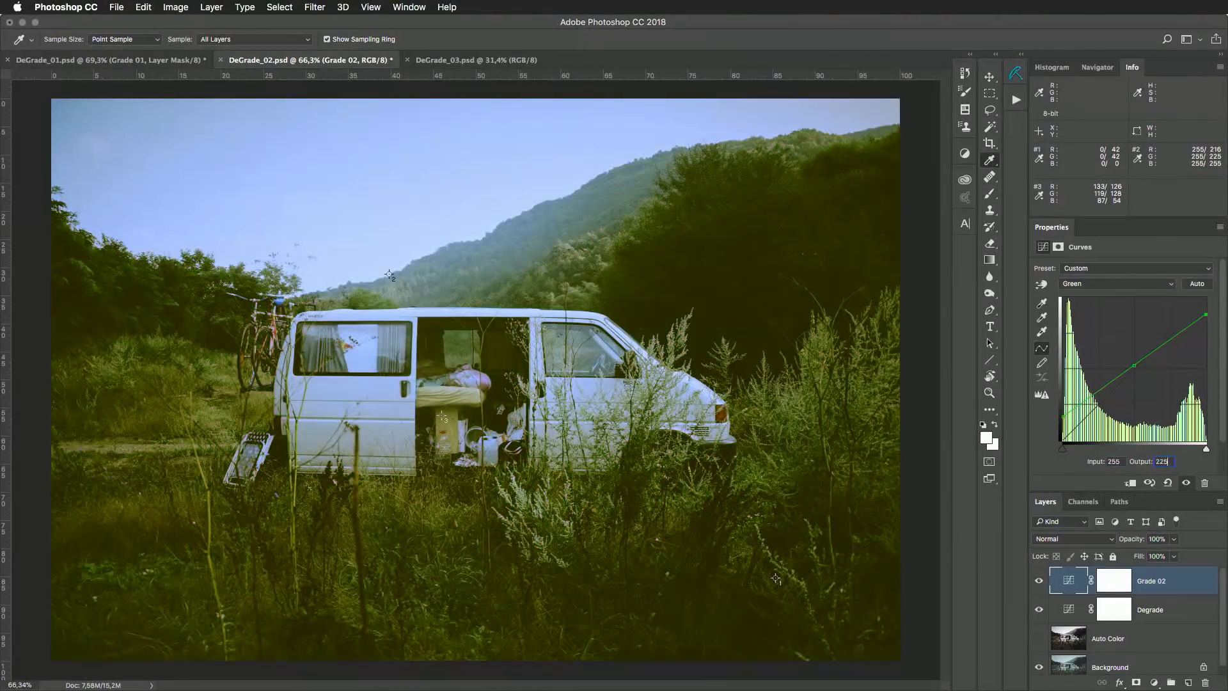
Set the shadow point of Grade 02's Blue curve to input 0 and output 45.
{"action": "left_click", "coordinate": [1120, 285]}
{"action": "left_click", "coordinate": [1117, 296]}
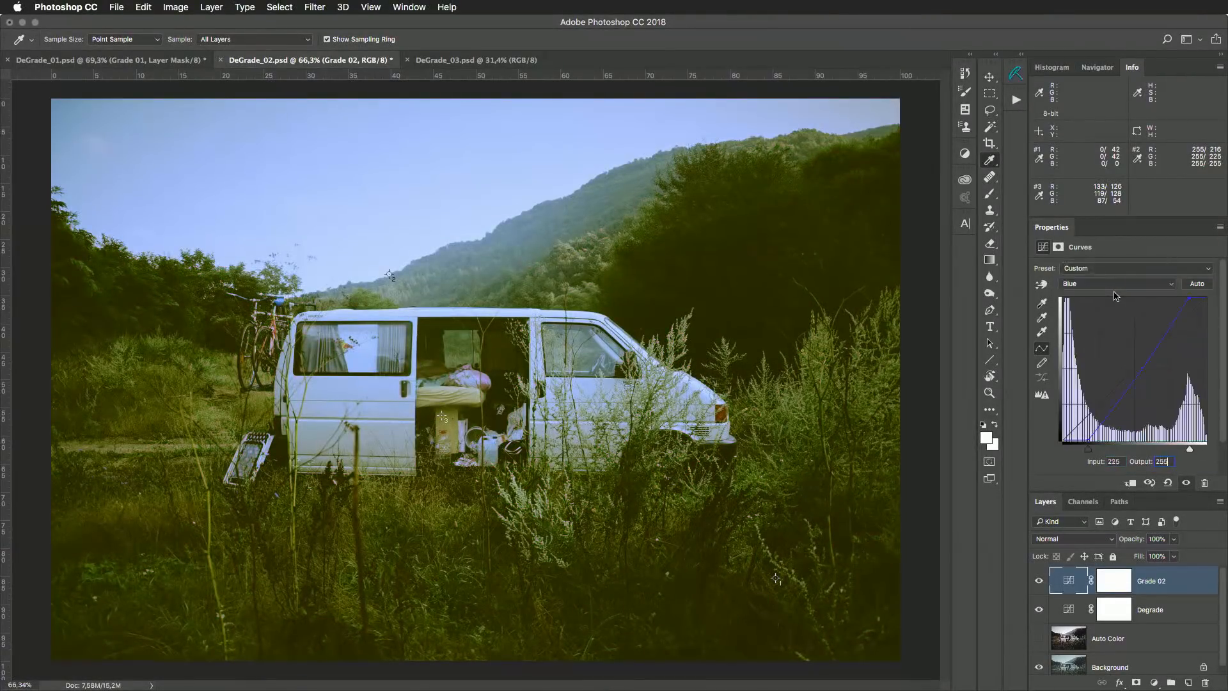
{"action": "key", "text": "plus"}
{"action": "key", "text": "shift+Tab"}
{"action": "type", "text": "0"}
{"action": "key", "text": "Tab"}
{"action": "type", "text": "45"}
Set the Blue curve's midpoint to input 127, output 141 and its highlight point to input 255, output 225.
{"action": "key", "text": "plus"}
{"action": "key", "text": "shift+Tab"}
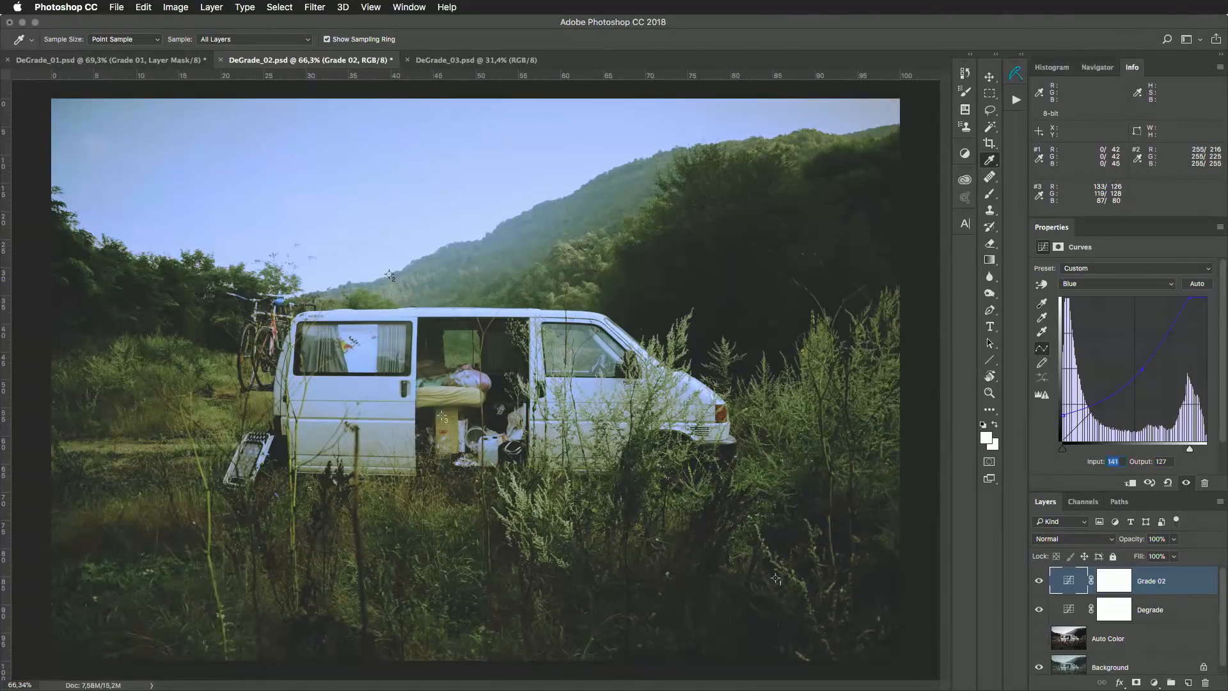
{"action": "type", "text": "127"}
{"action": "key", "text": "Tab"}
{"action": "type", "text": "141"}
{"action": "key", "text": "plus"}
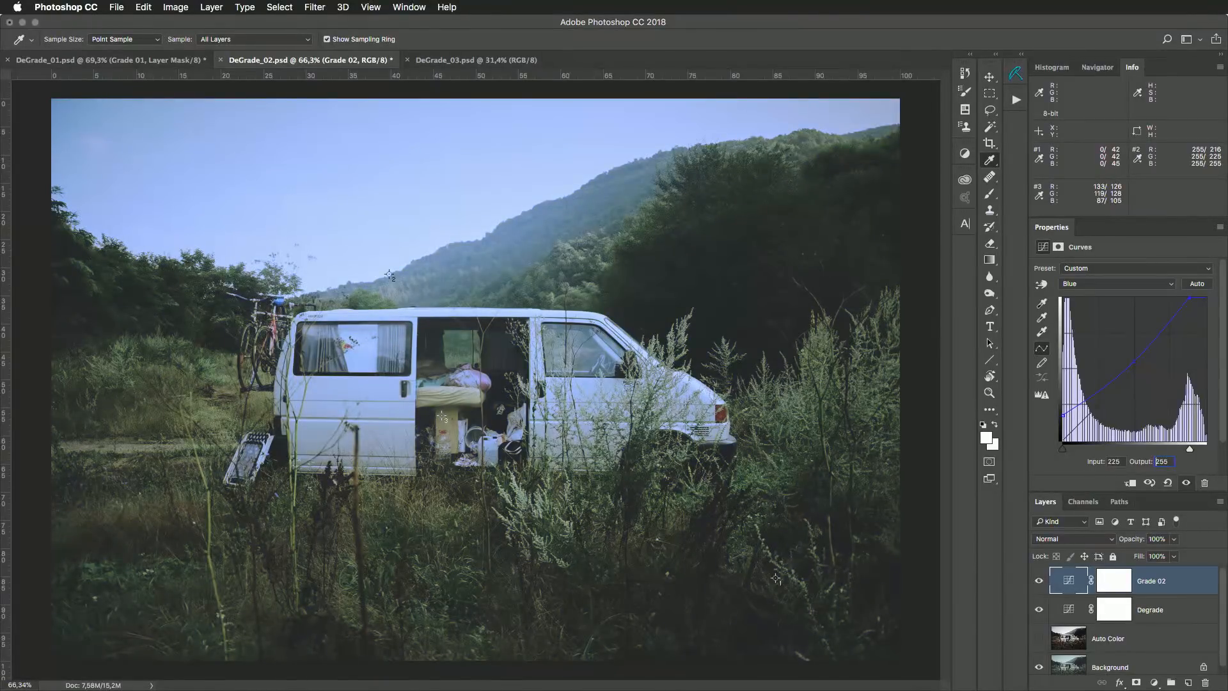
{"action": "type", "text": "255"}
{"action": "key", "text": "Tab"}
{"action": "type", "text": "225"}
Toggle the Grade 02 and Degrade layers together to compare the rebuilt grade with the original van photo.
{"action": "left_click", "coordinate": [1183, 614], "text": "shift"}
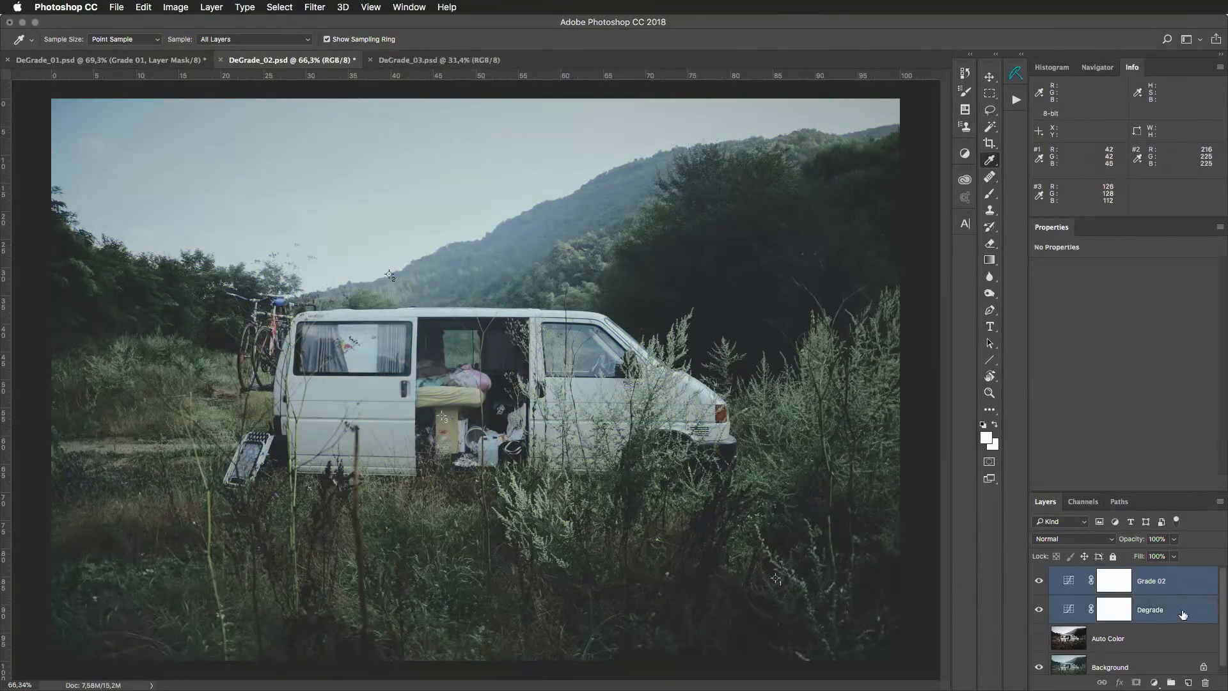
{"action": "key", "text": "super+comma"}
{"action": "key", "text": "super+comma"}
{"action": "key", "text": "super+comma"}
{"action": "key", "text": "super+comma"}
{"action": "key", "text": "super+comma"}
Save the Grade 02 layer's curves as a preset named Grade02 on the desktop, replacing the existing file.
{"action": "left_click", "coordinate": [1198, 584]}
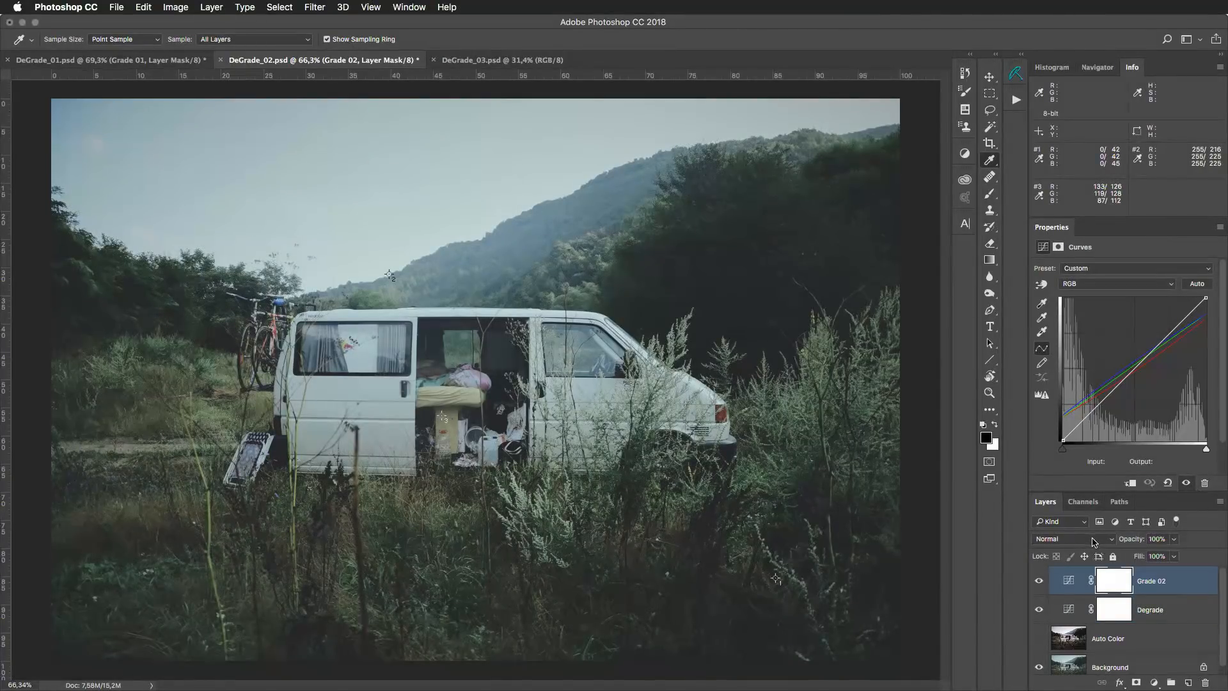
{"action": "left_click", "coordinate": [1220, 228]}
{"action": "left_click", "coordinate": [1194, 264]}
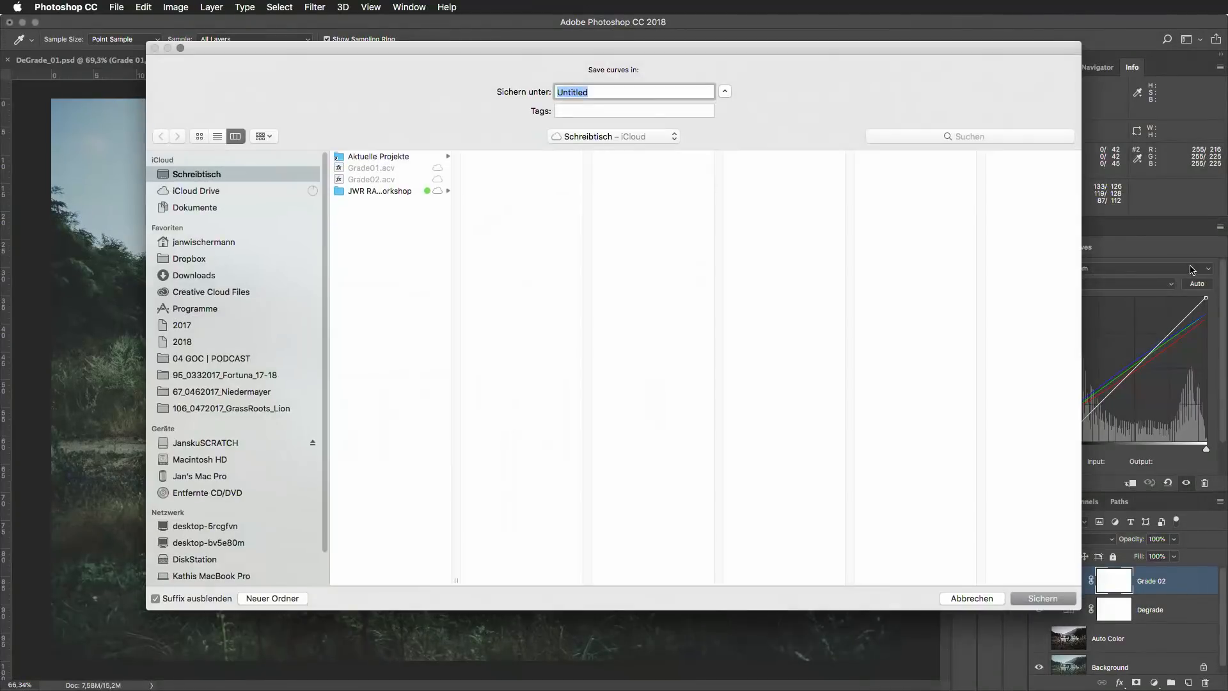
{"action": "type", "text": "Grade02"}
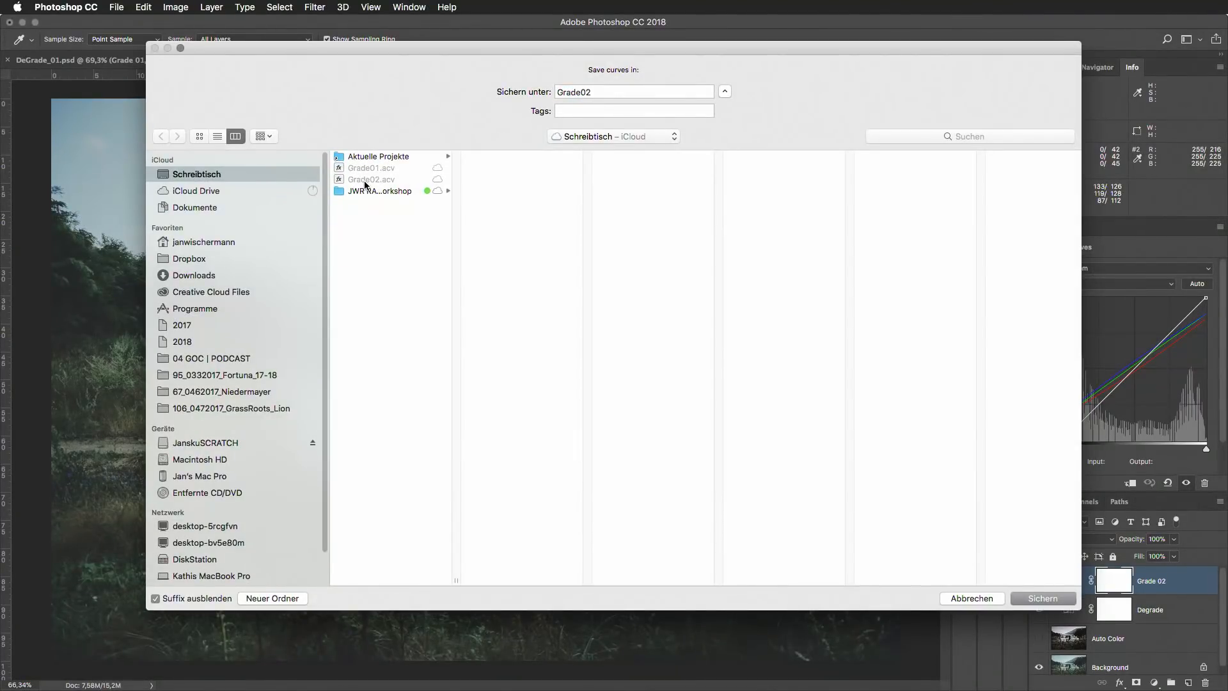
{"action": "left_click", "coordinate": [1043, 599]}
{"action": "left_click", "coordinate": [710, 134]}
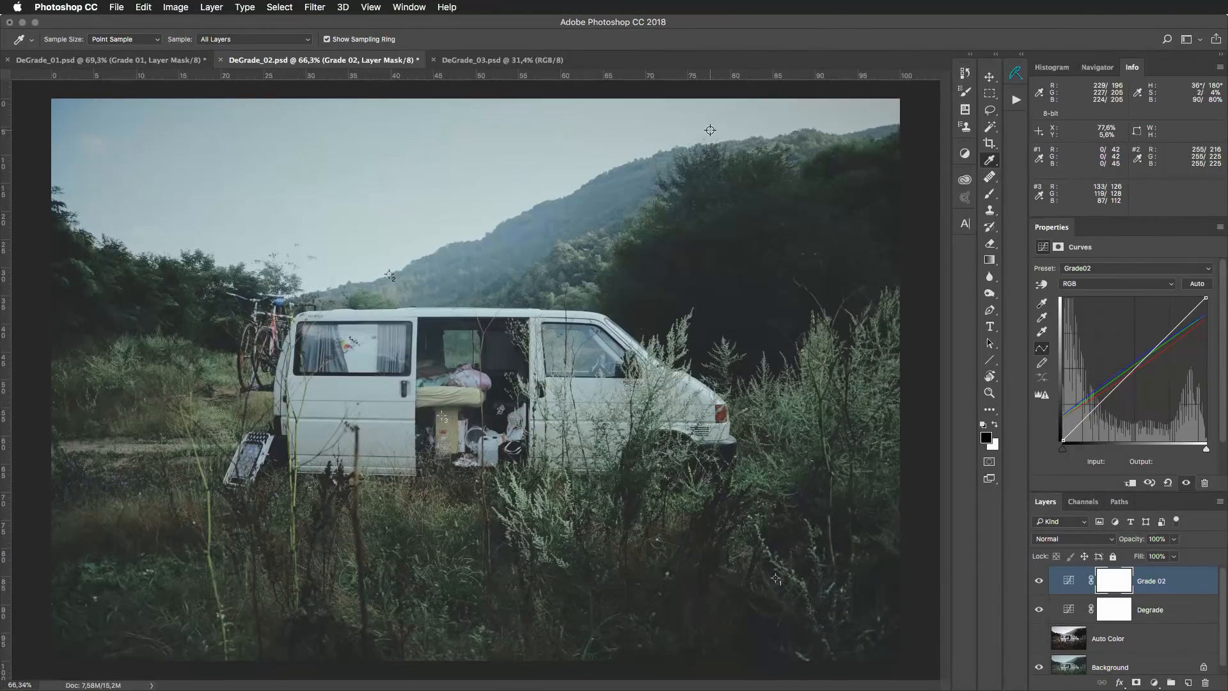
Switch to DeGrade_03.psd and arrange the three open documents in a 3-up Stacked layout.
{"action": "left_click", "coordinate": [514, 61]}
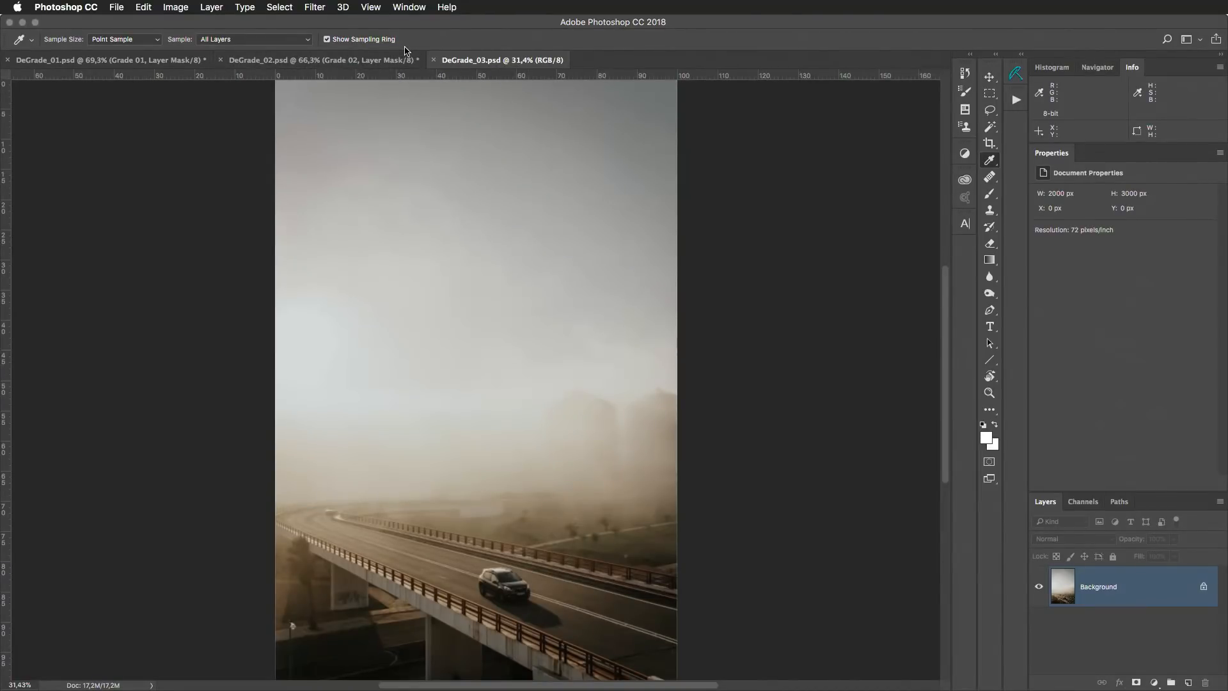
{"action": "left_click", "coordinate": [409, 8]}
{"action": "mouse_move", "coordinate": [485, 23]}
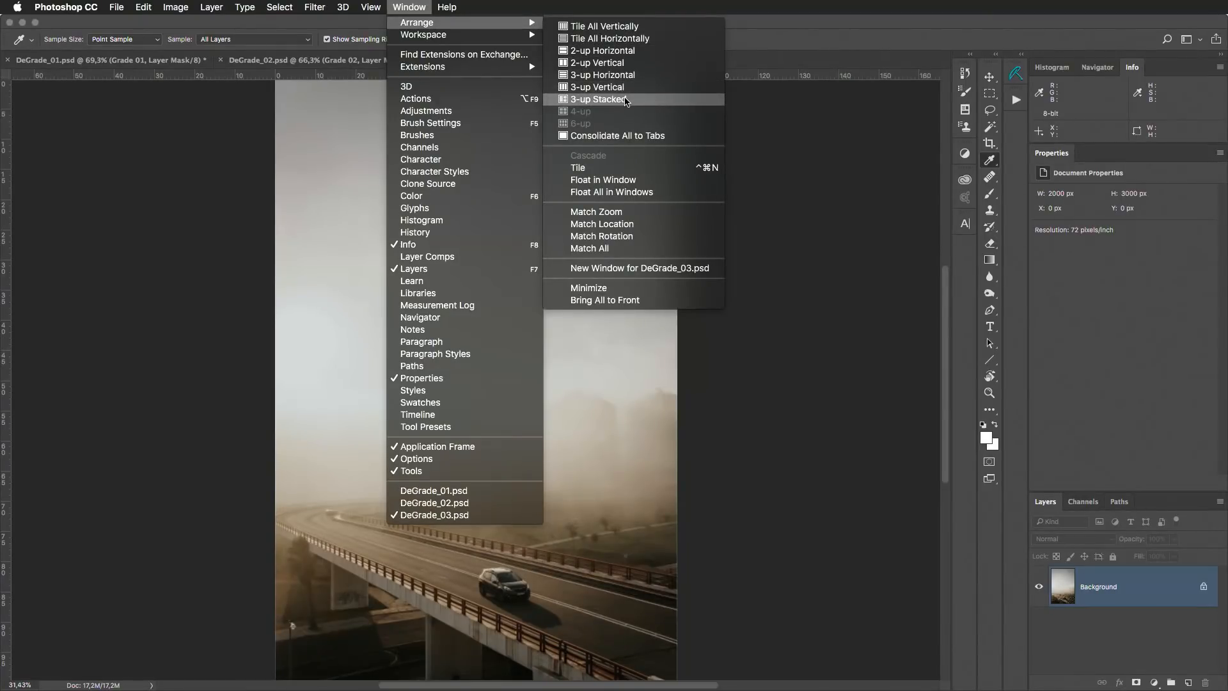
{"action": "left_click", "coordinate": [625, 101]}
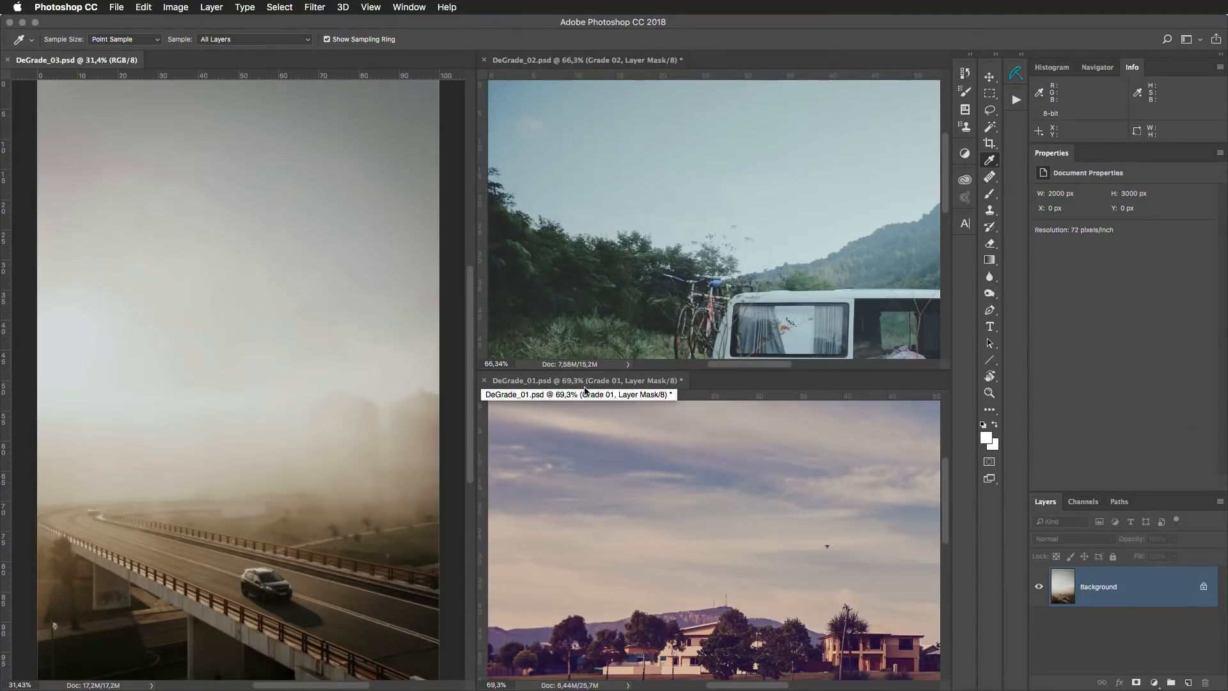
Zoom and reposition the road, van and lake photos so each one fits within its own document window.
{"action": "left_click_drag", "start_coordinate": [266, 317], "coordinate": [257, 313]}
{"action": "left_click_drag", "start_coordinate": [744, 221], "coordinate": [732, 224]}
{"action": "left_click", "coordinate": [723, 496]}
{"action": "left_click_drag", "start_coordinate": [747, 506], "coordinate": [735, 510]}
{"action": "left_click_drag", "start_coordinate": [790, 540], "coordinate": [757, 535]}
{"action": "left_click_drag", "start_coordinate": [833, 569], "coordinate": [753, 548]}
{"action": "left_click", "coordinate": [750, 245]}
{"action": "mouse_move", "coordinate": [776, 248]}
{"action": "left_mouse_down"}
{"action": "mouse_move", "coordinate": [698, 224]}
{"action": "mouse_move", "coordinate": [770, 254]}
{"action": "left_mouse_up"}
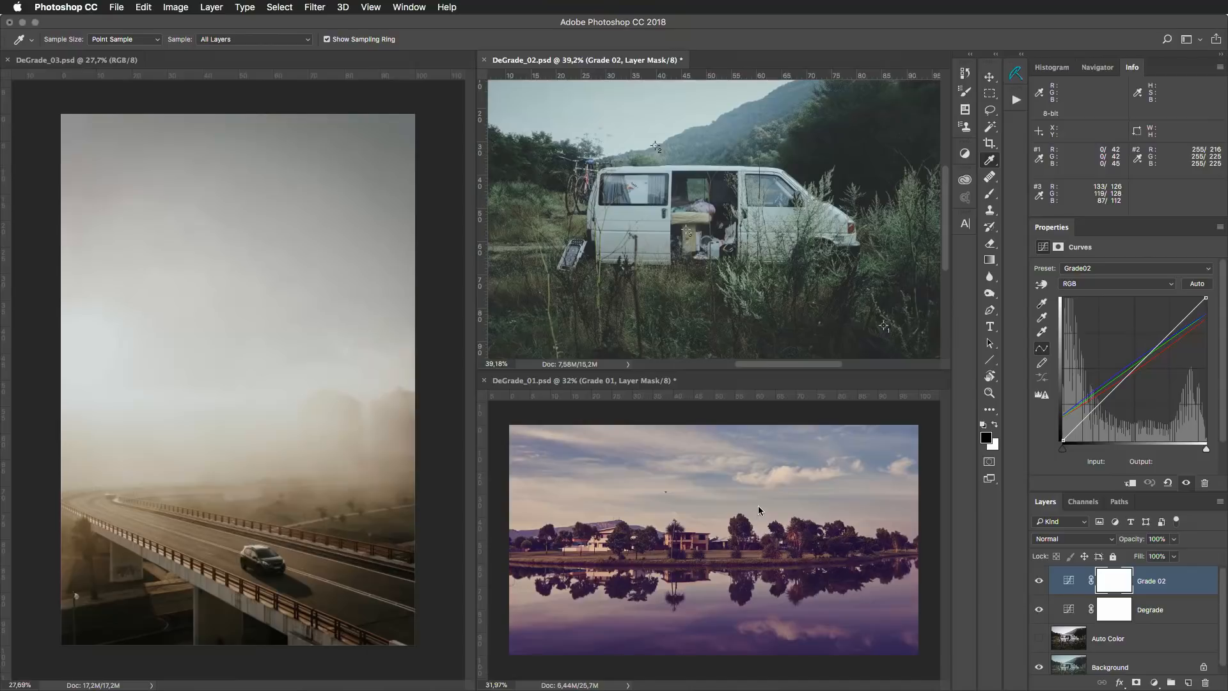
{"action": "key", "text": "super+minus"}
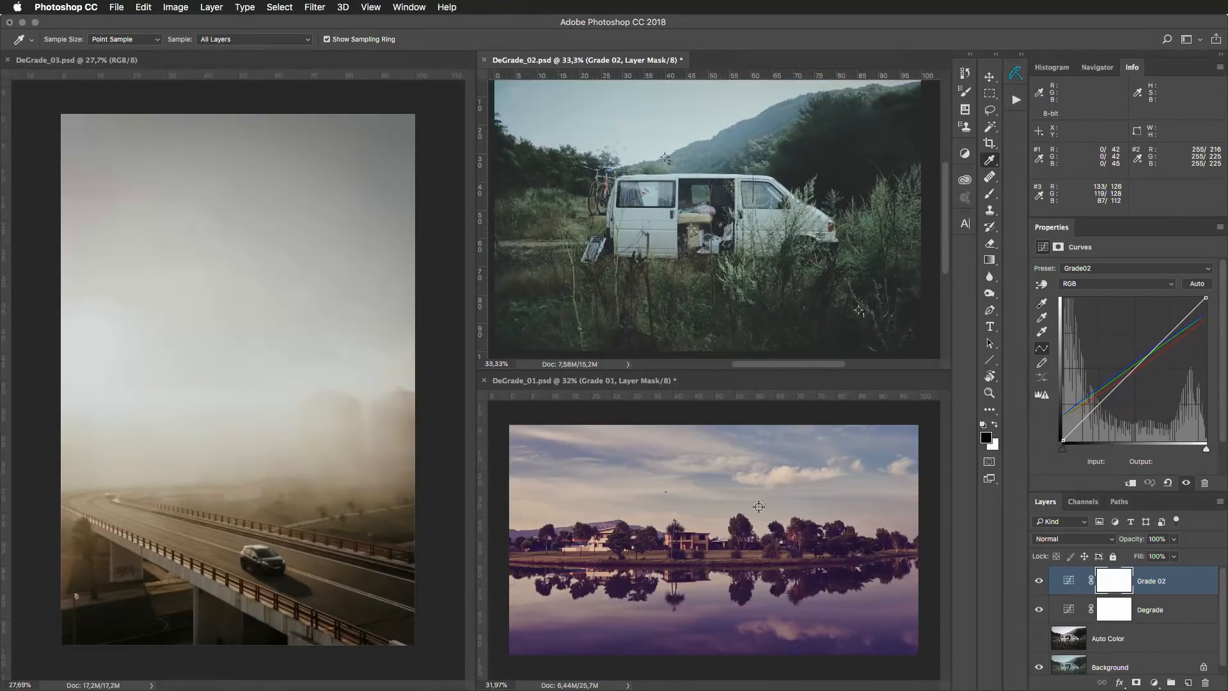
Duplicate the road photo's Background layer as Auto Color and apply the Auto Color correction to the copy.
{"action": "left_click", "coordinate": [96, 60]}
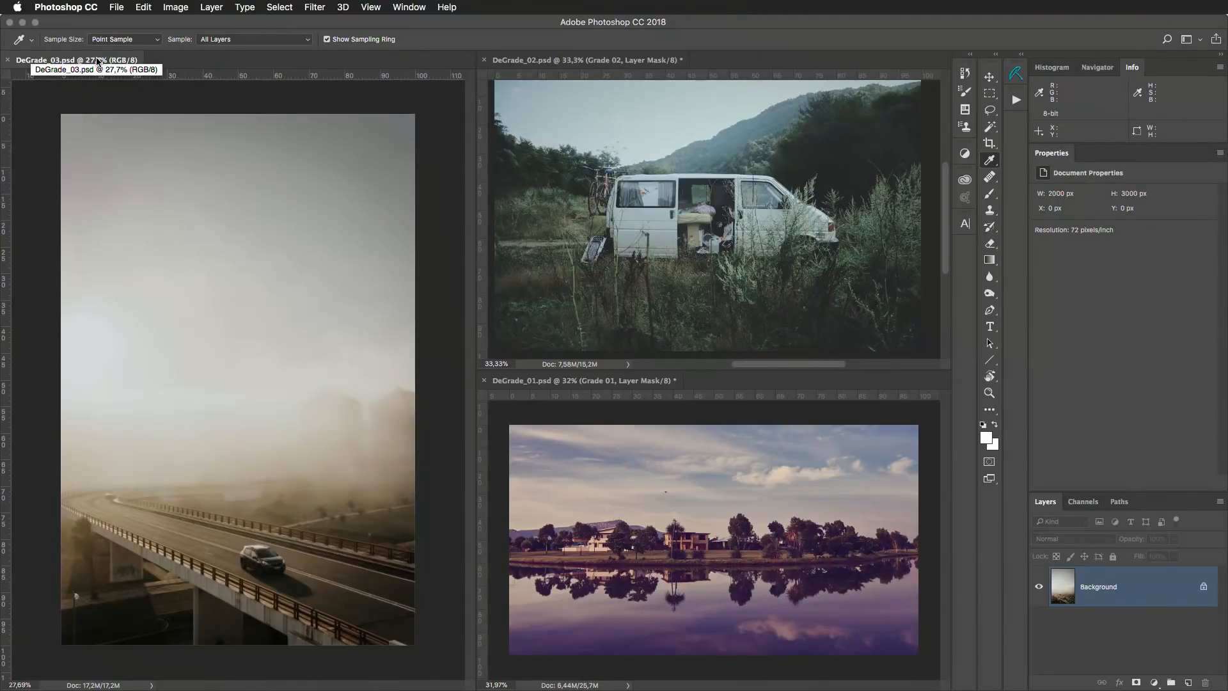
{"action": "left_click_drag", "start_coordinate": [1165, 594], "coordinate": [1187, 680]}
{"action": "double_click", "coordinate": [1097, 587]}
{"action": "type", "text": "Auro Color"}
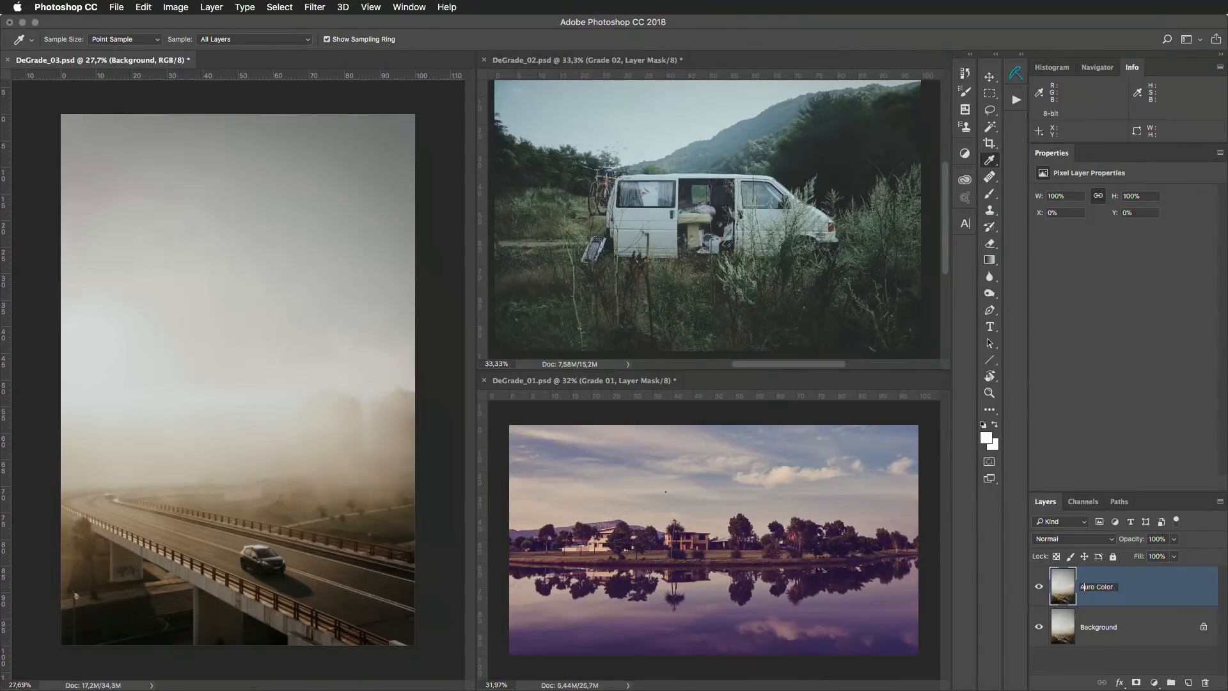
{"action": "key", "text": "Return"}
{"action": "left_click", "coordinate": [168, 9]}
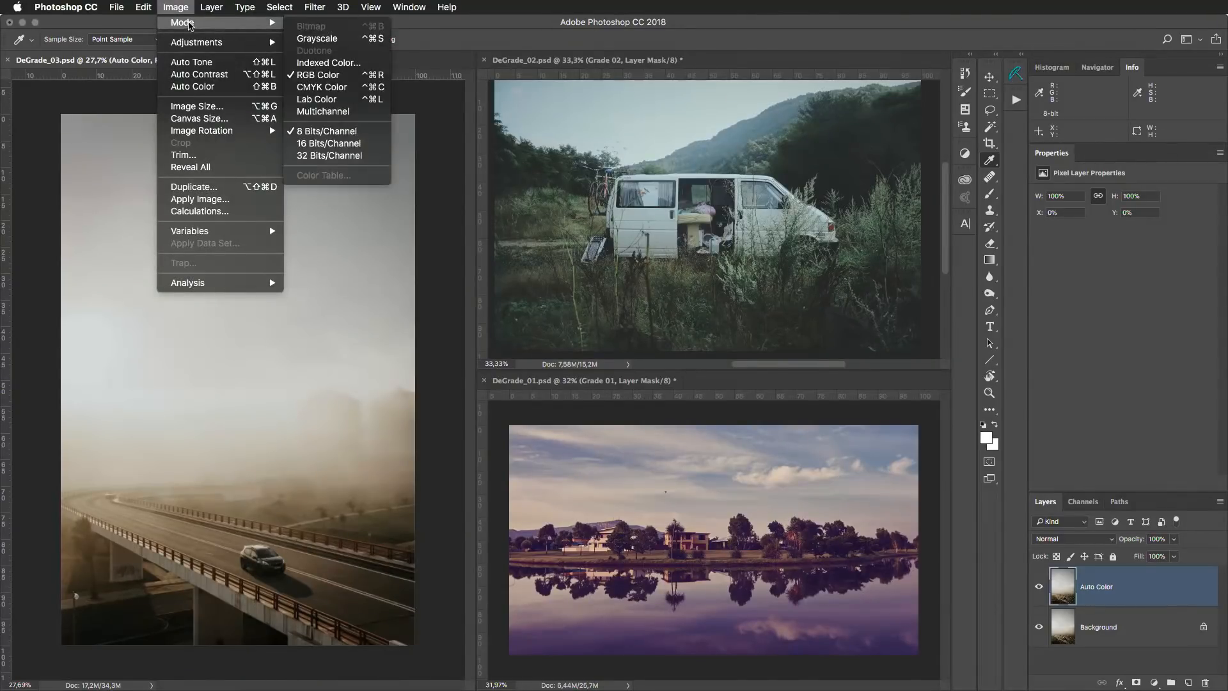
{"action": "left_click", "coordinate": [205, 87]}
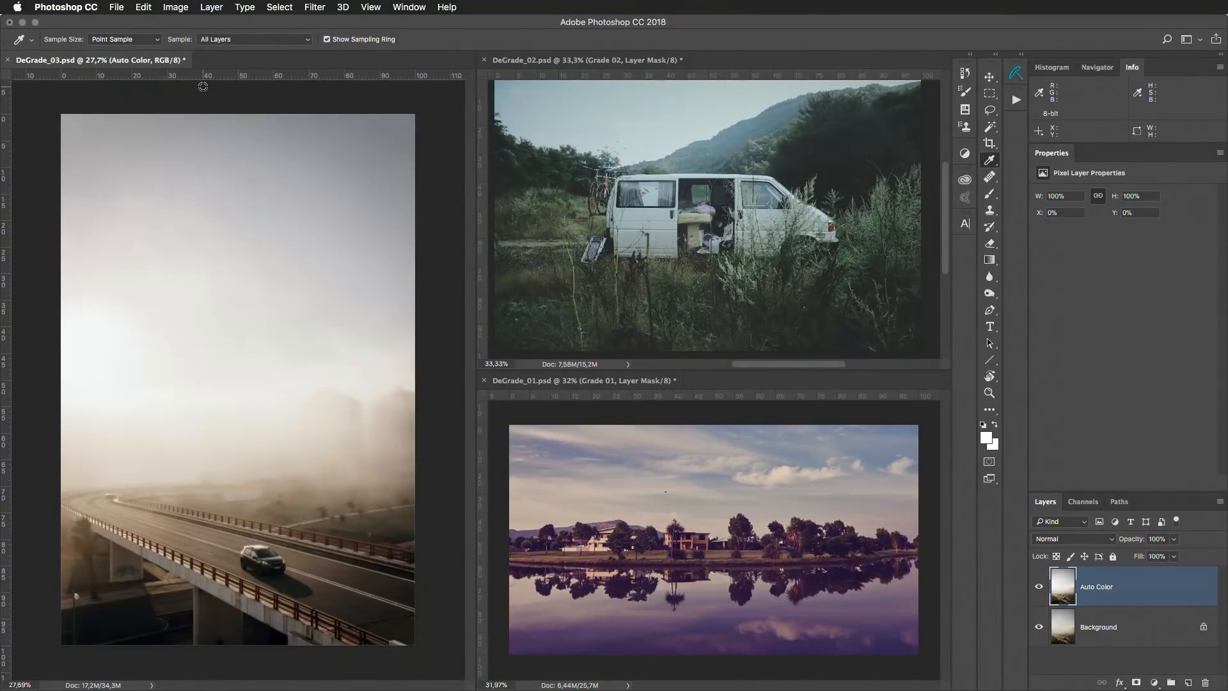
Compare the road photo with and without the Auto Color layer, leaving that layer hidden.
{"action": "key", "text": "super+comma"}
{"action": "key", "text": "super+comma"}
{"action": "key", "text": "super+comma"}
{"action": "key", "text": "super+comma"}
{"action": "key", "text": "super+comma"}
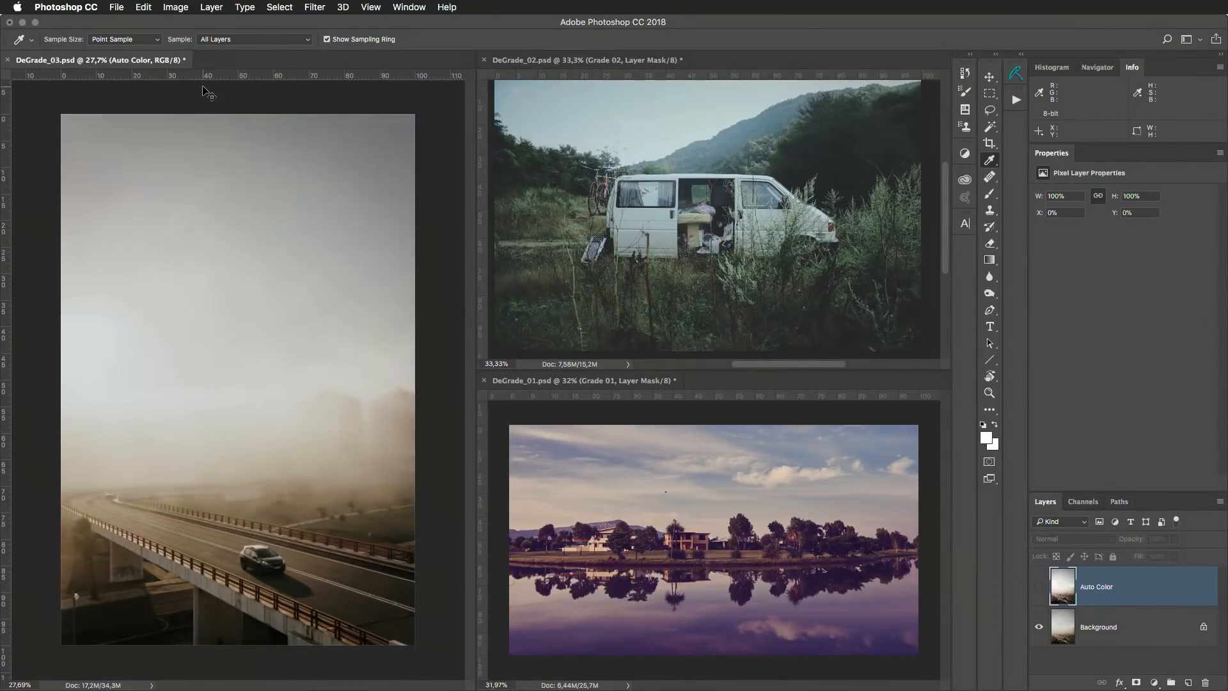
{"action": "key", "text": "super+comma"}
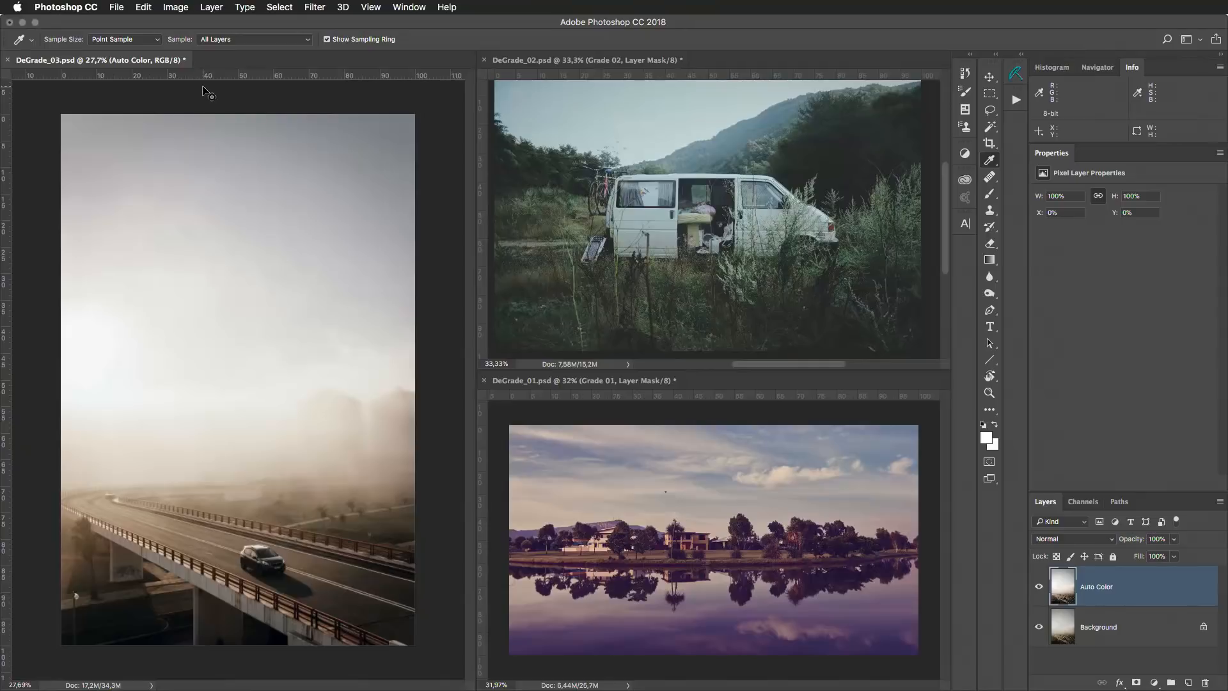
{"action": "key", "text": "super+comma"}
Add a Threshold adjustment layer directly above the road photo's Background layer.
{"action": "left_click", "coordinate": [1155, 621]}
{"action": "left_click", "coordinate": [1154, 682]}
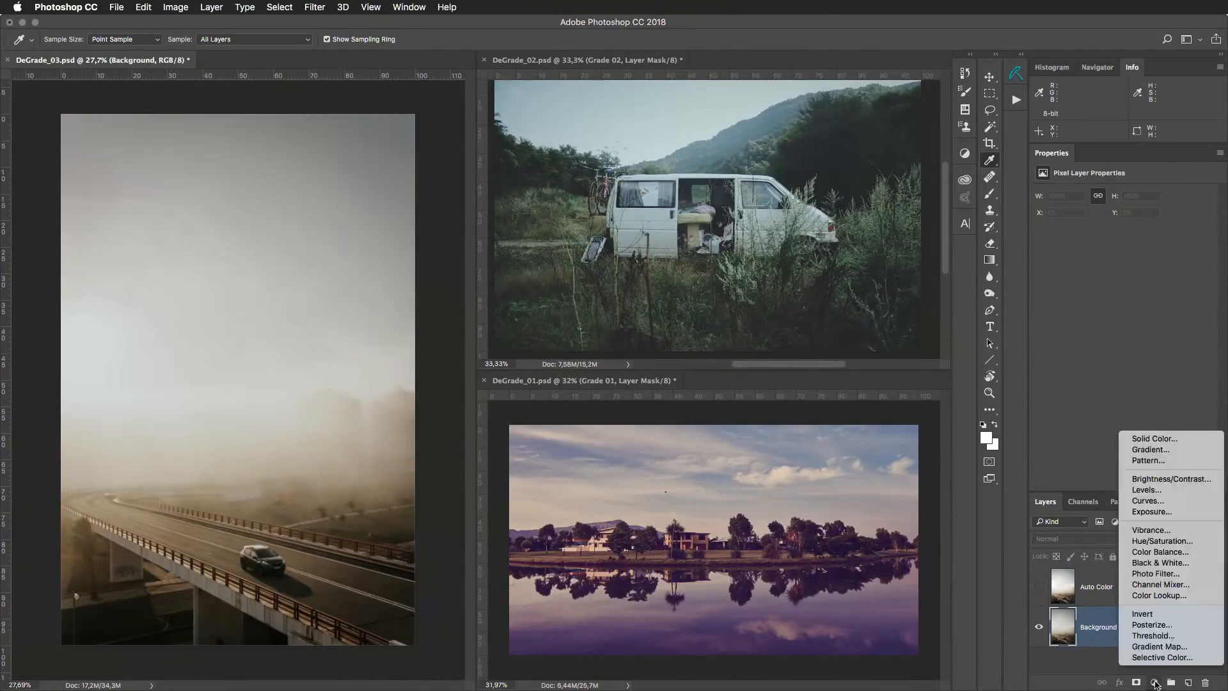
{"action": "left_click", "coordinate": [1180, 634]}
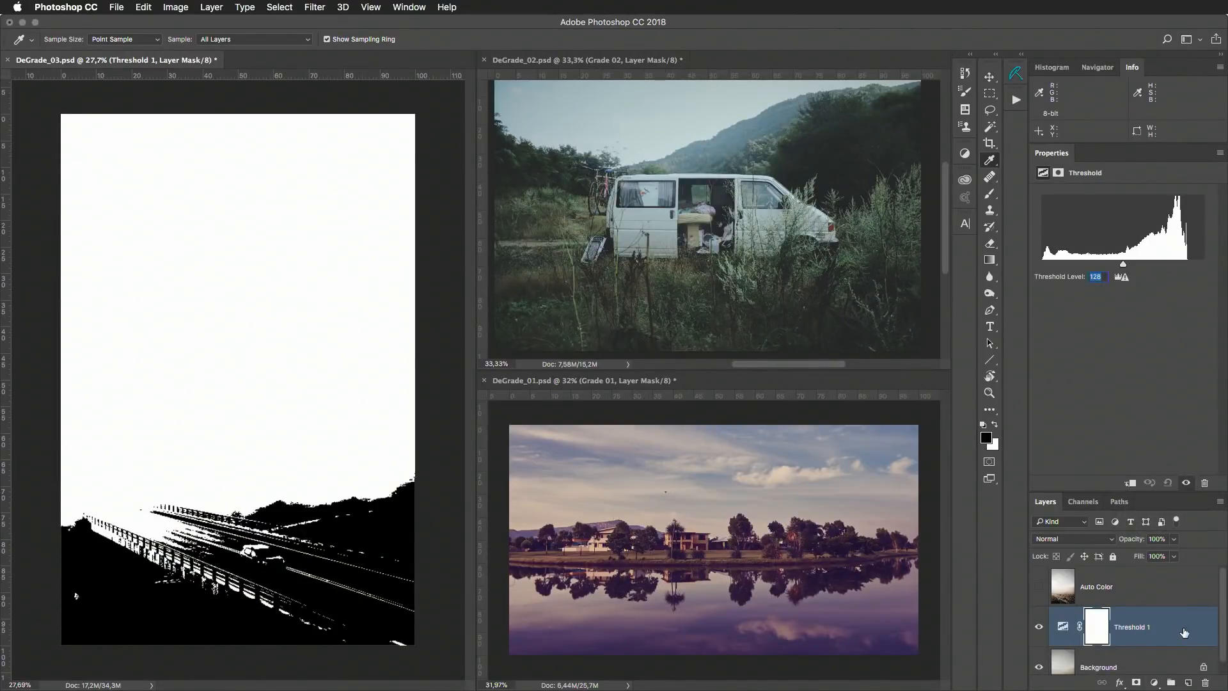
Set the Threshold level to 5 and place a color sampler on the solid black patch at the photo's lower edge.
{"action": "left_click_drag", "start_coordinate": [1121, 268], "coordinate": [988, 273]}
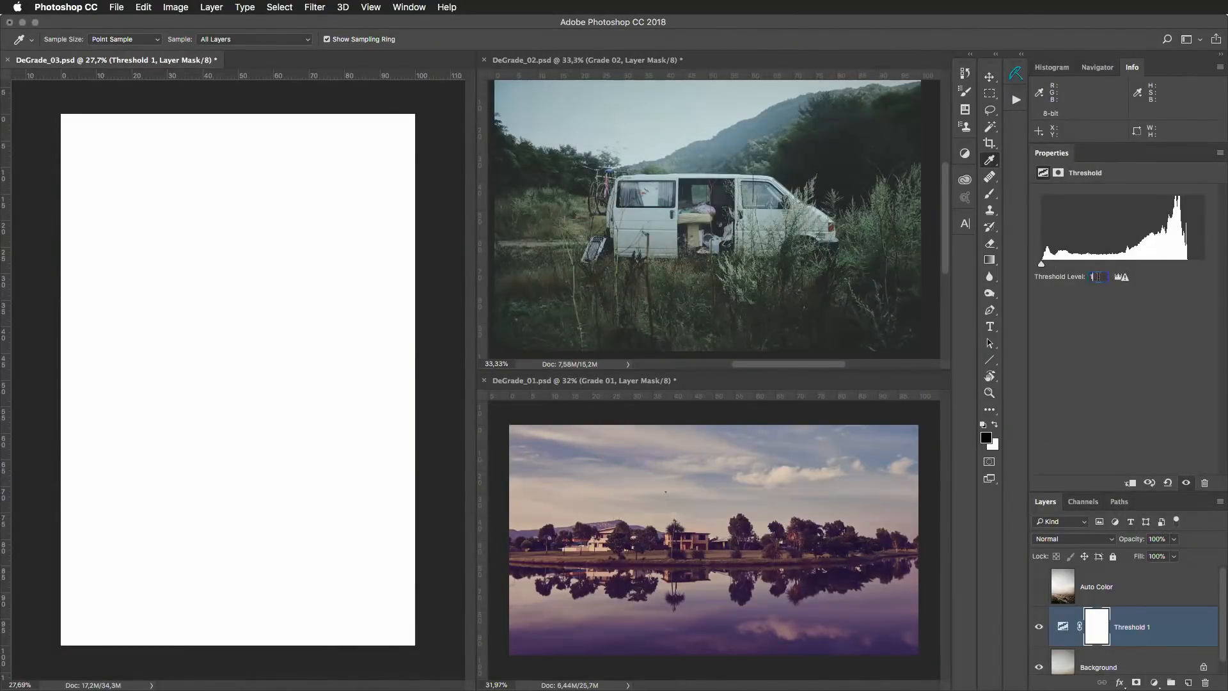
{"action": "key", "text": "Up"}
{"action": "key", "text": "Up"}
{"action": "key", "text": "Up"}
{"action": "key", "text": "Up"}
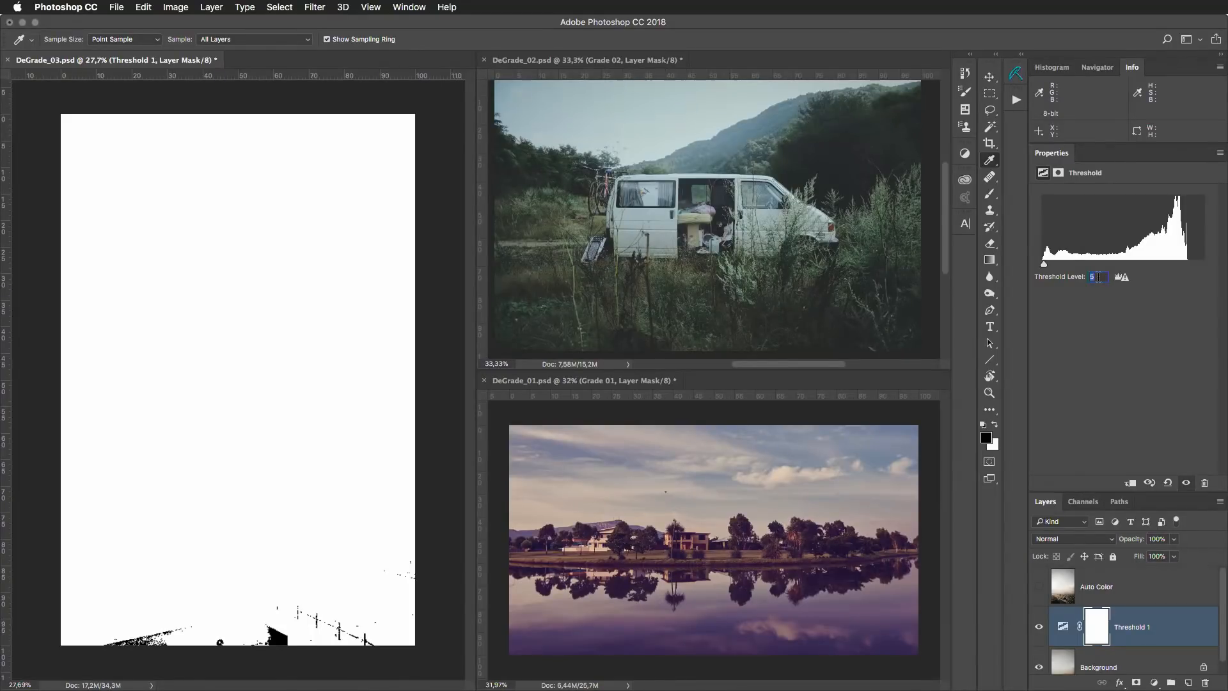
{"action": "scroll", "coordinate": [282, 640], "scroll_direction": "up", "scroll_amount": 5}
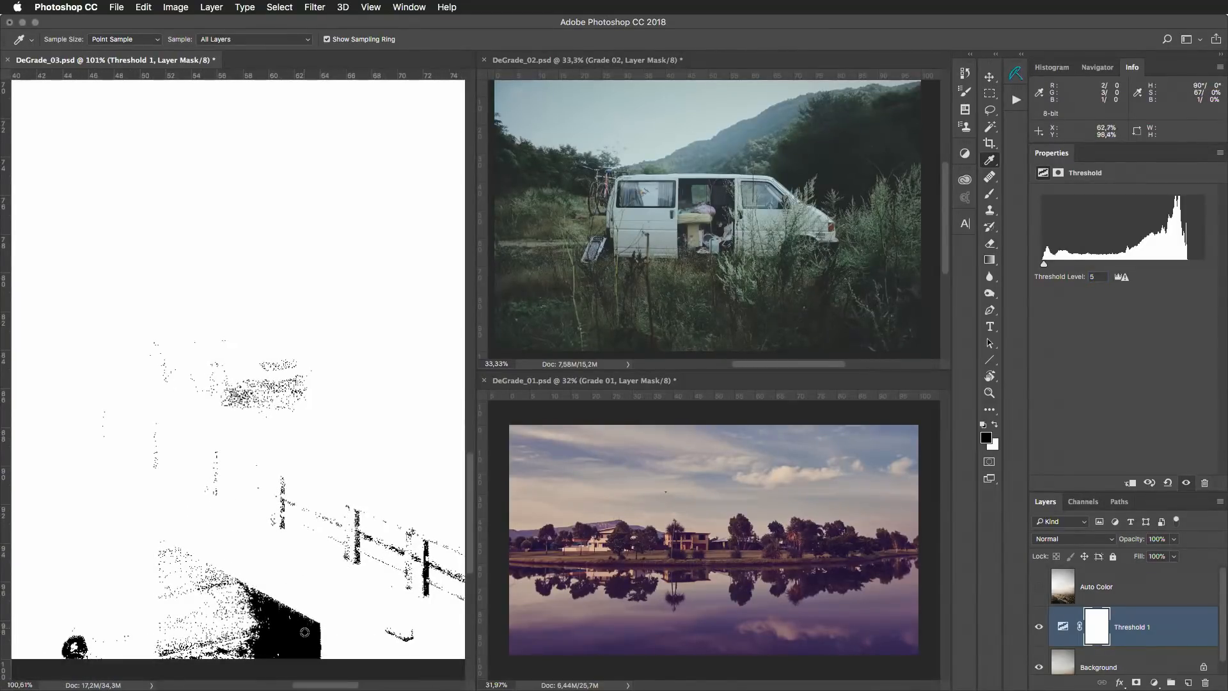
{"action": "left_click", "coordinate": [303, 634], "text": "shift"}
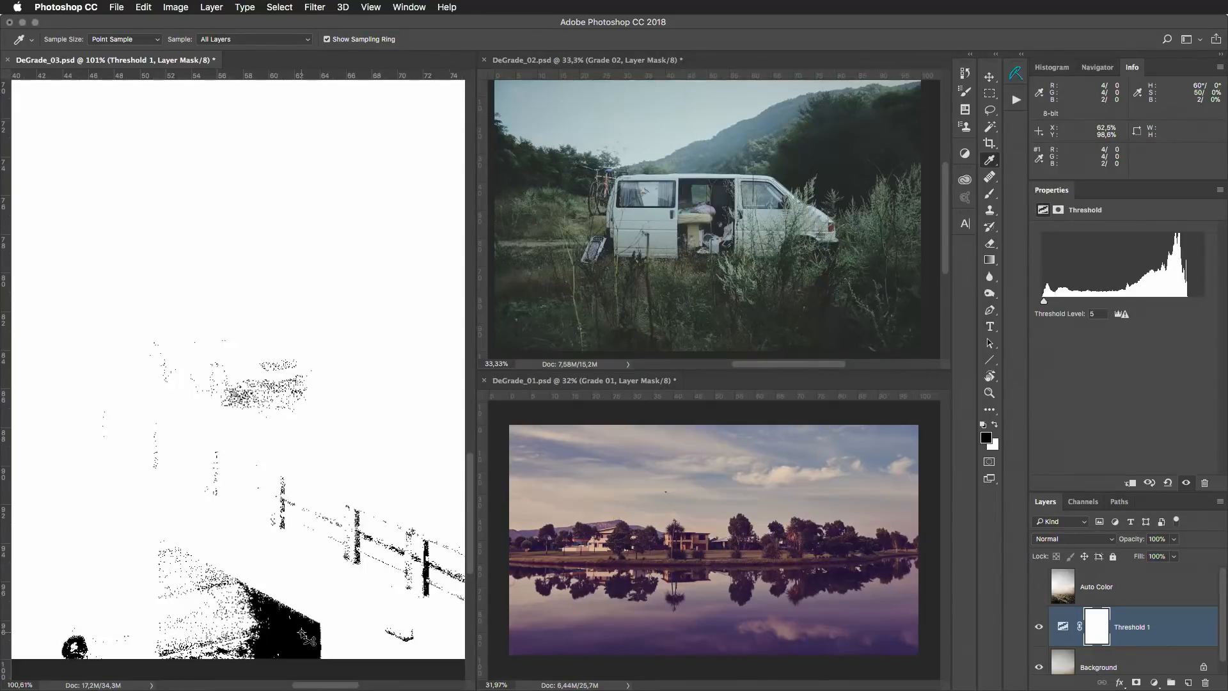
Set the Threshold level to 226 to isolate the road photo's brightest area.
{"action": "scroll", "coordinate": [304, 637], "scroll_direction": "down", "scroll_amount": 5}
{"action": "left_click_drag", "start_coordinate": [1044, 301], "coordinate": [1189, 304]}
{"action": "left_click", "coordinate": [1103, 312]}
{"action": "key", "text": "Down"}
{"action": "key", "text": "Down"}
{"action": "key", "text": "Down"}
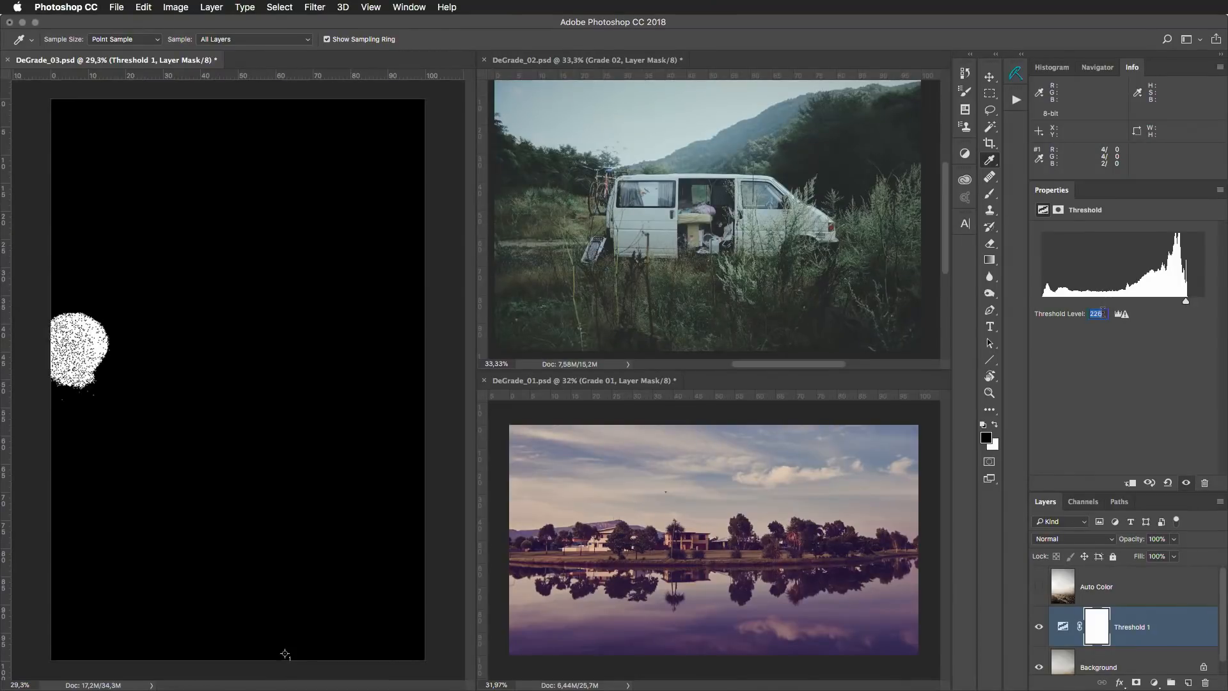
{"action": "key", "text": "Down"}
{"action": "key", "text": "Down"}
{"action": "key", "text": "Down"}
{"action": "key", "text": "Up"}
{"action": "key", "text": "Up"}
{"action": "key", "text": "Up"}
{"action": "key", "text": "Down"}
{"action": "key", "text": "Up"}
Place a second color sampler on a white pixel in the bright patch near the photo's left edge.
{"action": "scroll", "coordinate": [151, 306], "scroll_direction": "up", "scroll_amount": 5}
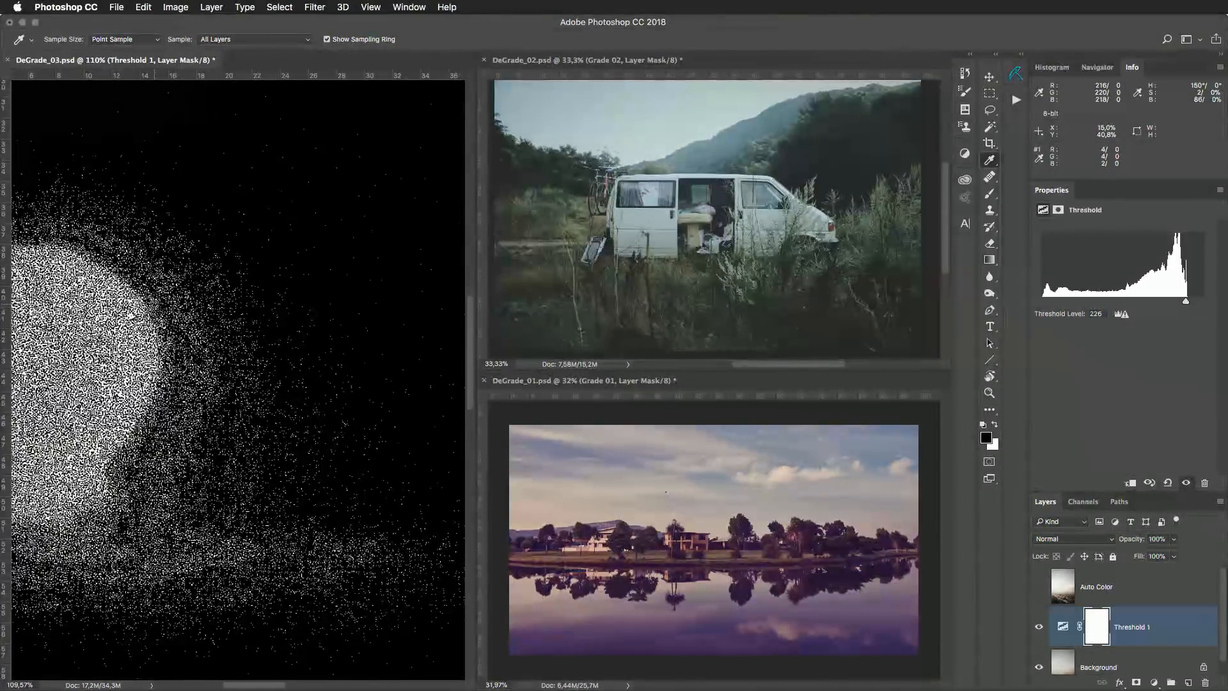
{"action": "scroll", "coordinate": [115, 275], "scroll_direction": "up", "scroll_amount": 3}
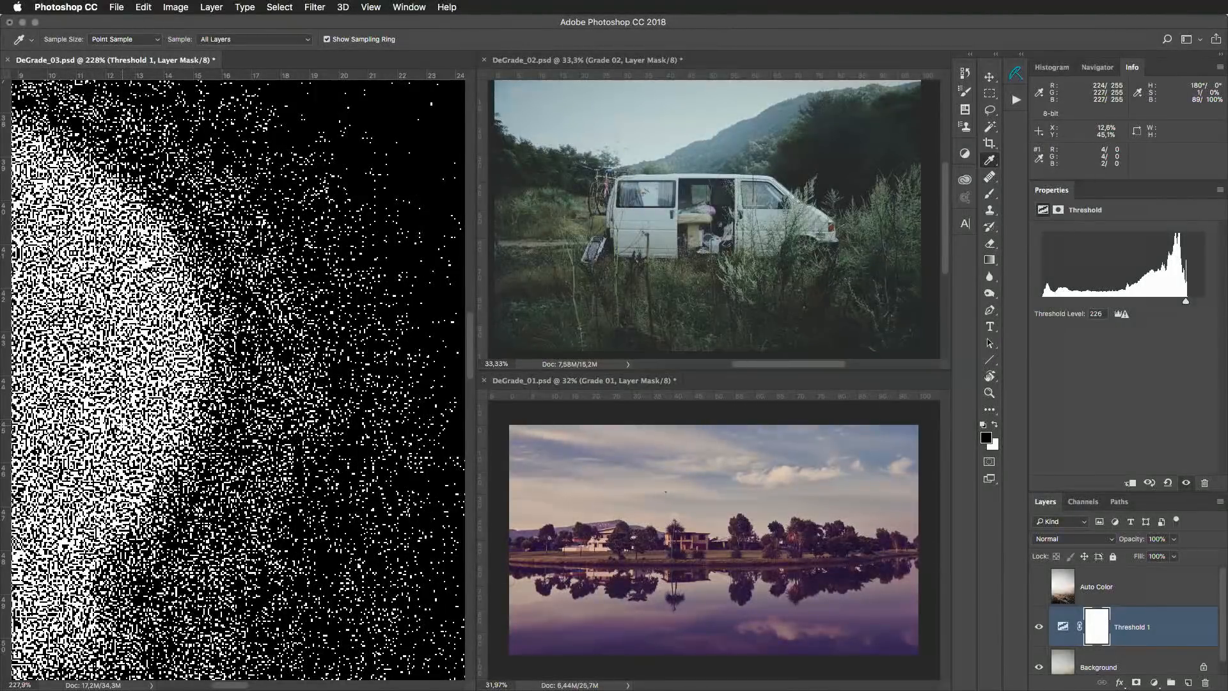
{"action": "left_click", "coordinate": [122, 425], "text": "shift"}
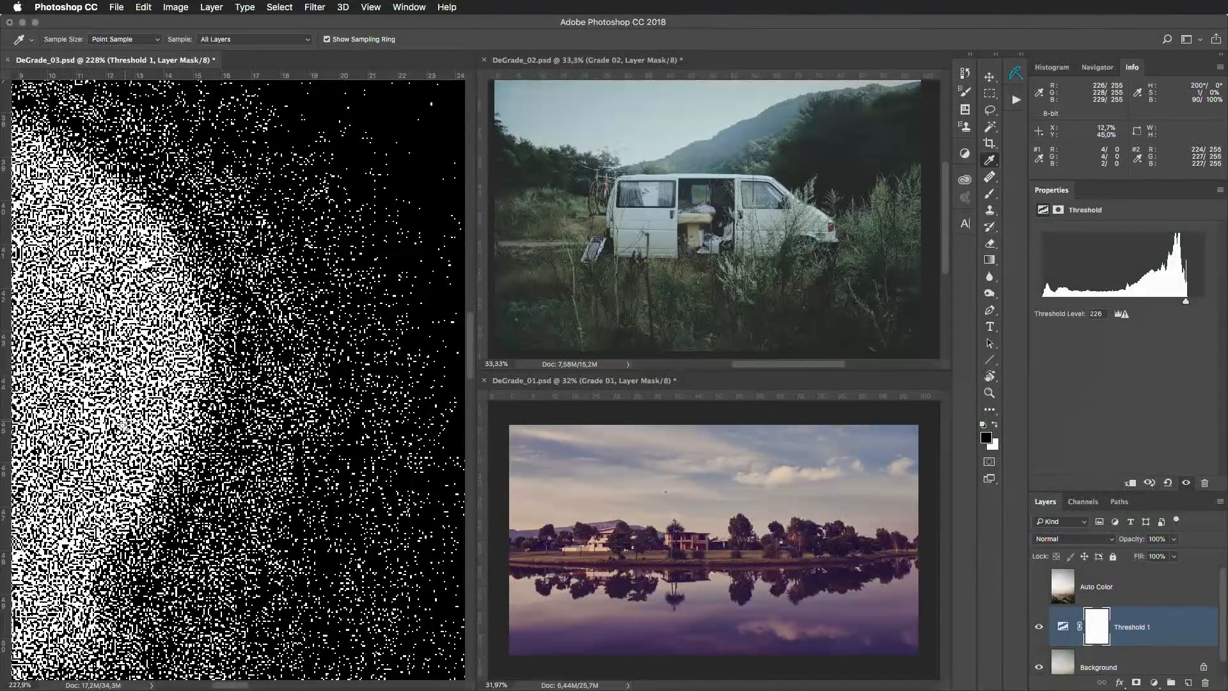
Replace the Threshold layer with a Solid Color fill layer of gray at 50% brightness above the Background.
{"action": "key", "text": "super+0"}
{"action": "left_click_drag", "start_coordinate": [1063, 626], "coordinate": [1206, 683]}
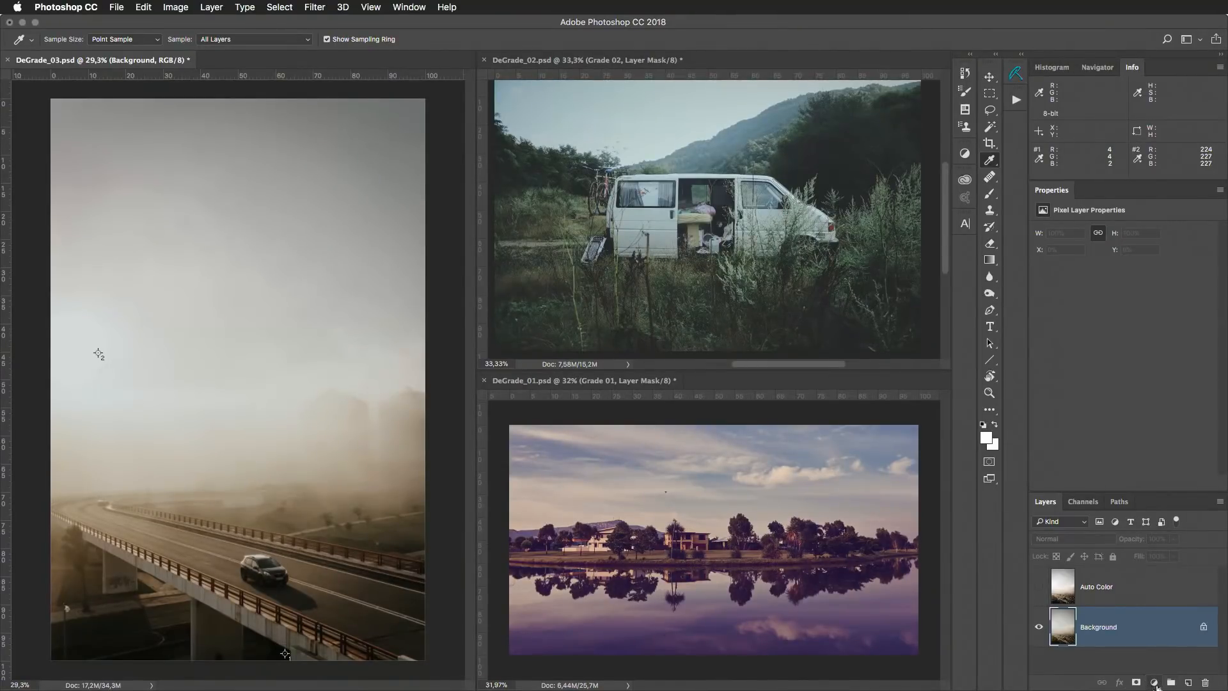
{"action": "left_click", "coordinate": [1161, 683]}
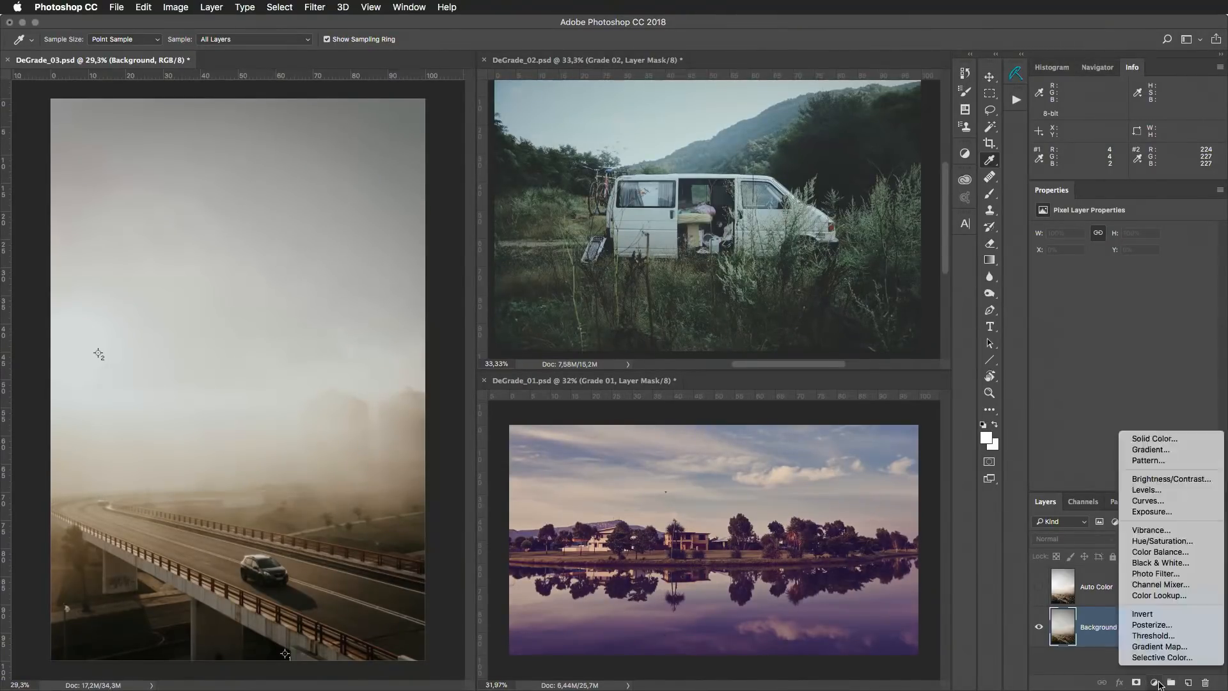
{"action": "left_click", "coordinate": [1177, 439]}
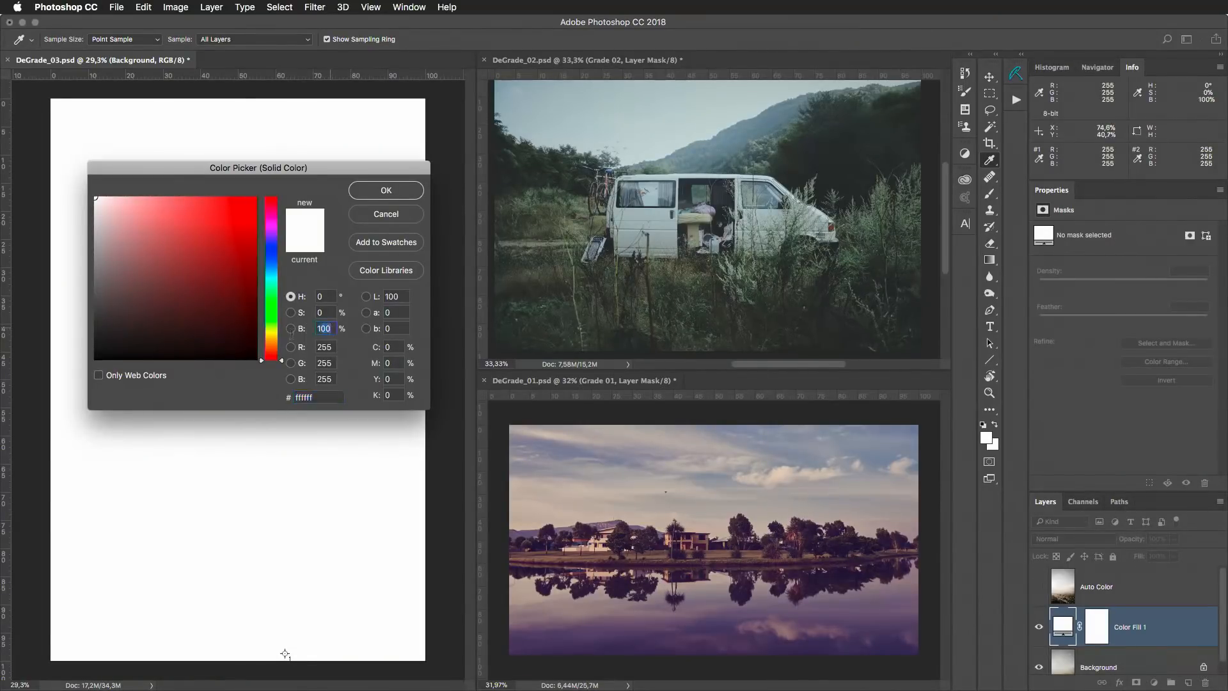
{"action": "type", "text": "50"}
{"action": "key", "text": "Tab"}
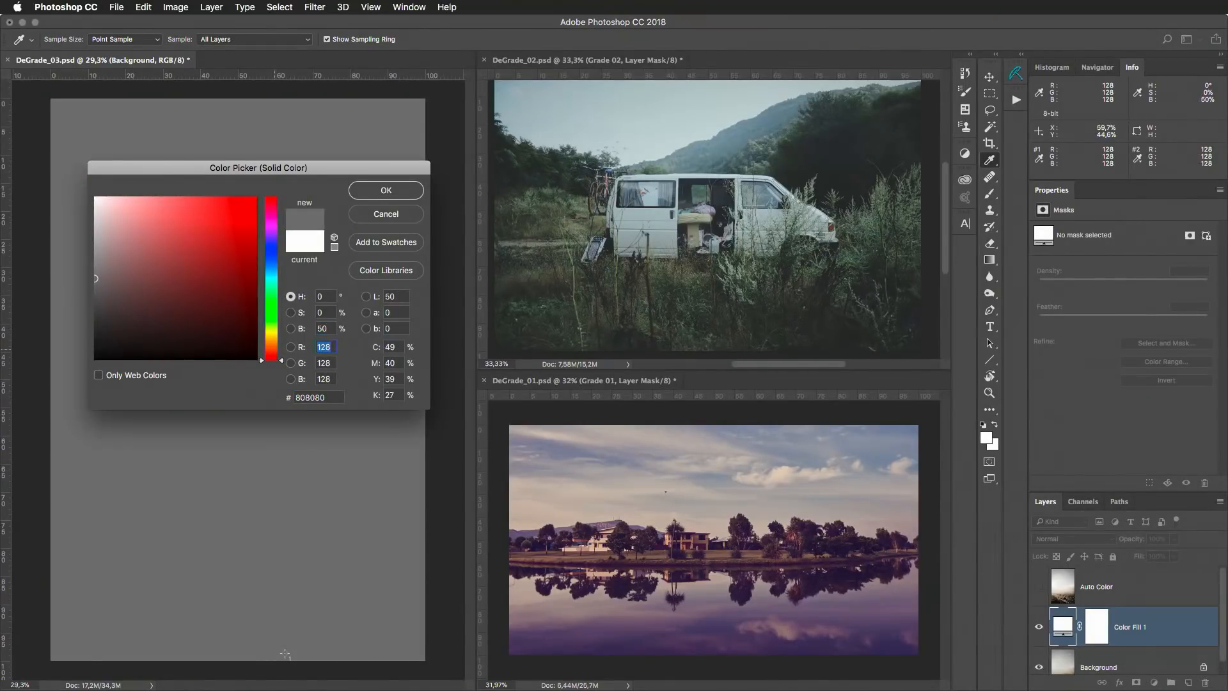
{"action": "key", "text": "Return"}
Set the gray Color Fill layer's blend mode to Difference.
{"action": "left_click", "coordinate": [1080, 539]}
{"action": "left_click", "coordinate": [1064, 689]}
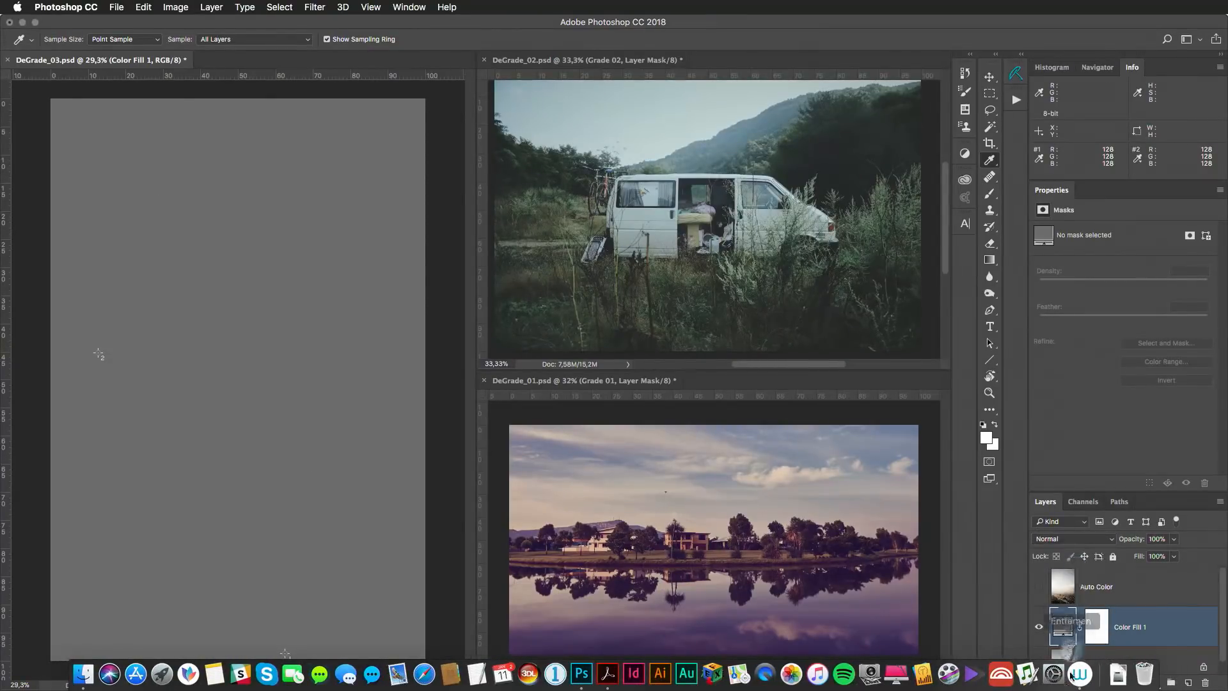
{"action": "left_click", "coordinate": [1079, 540]}
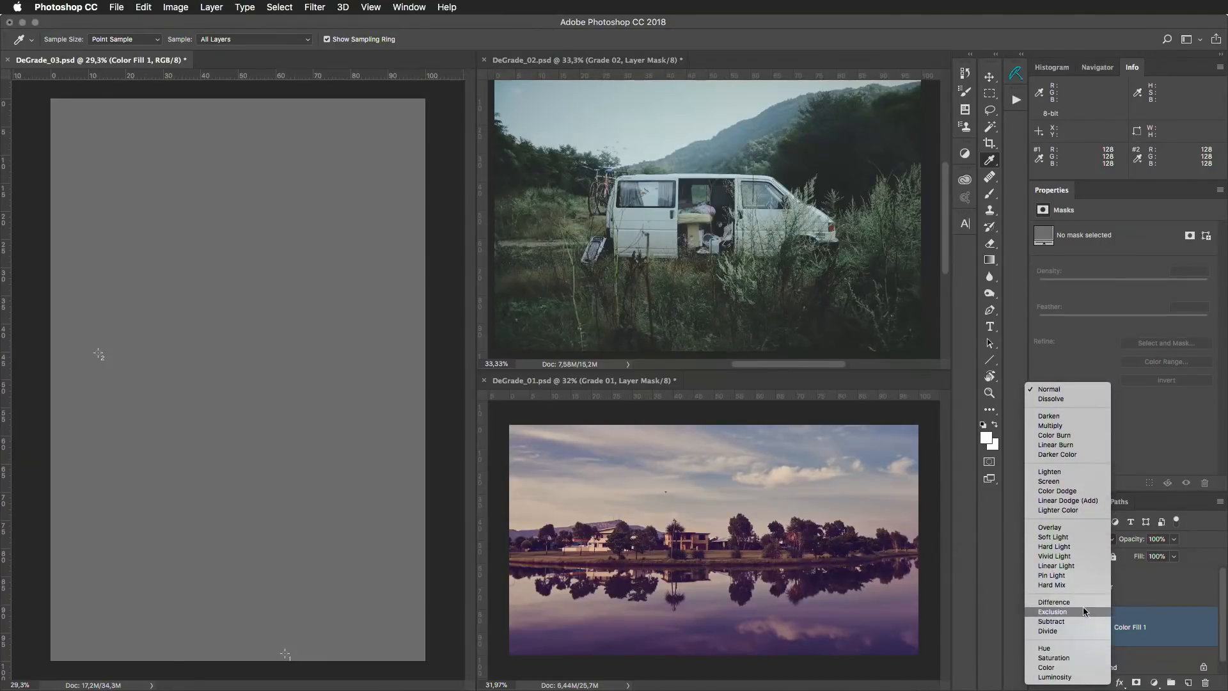
{"action": "left_click", "coordinate": [1084, 603]}
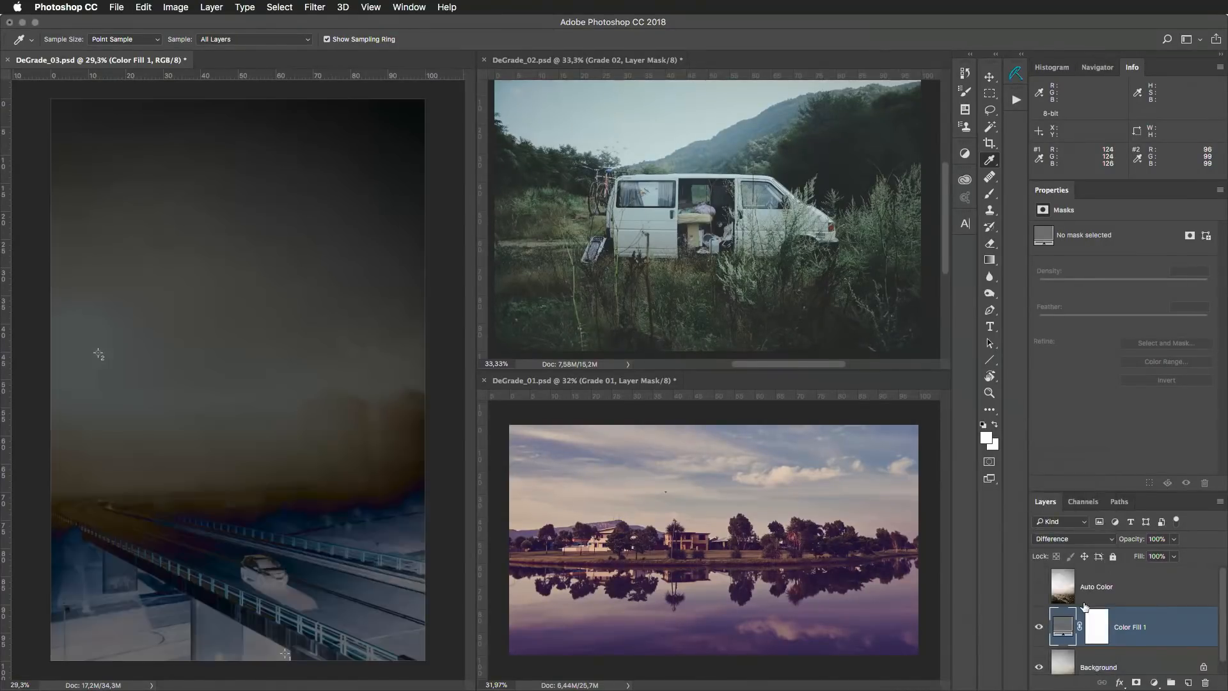
Add a Threshold adjustment layer above the gray Color Fill and set its level to 7 to isolate the midtones.
{"action": "left_click", "coordinate": [1155, 682]}
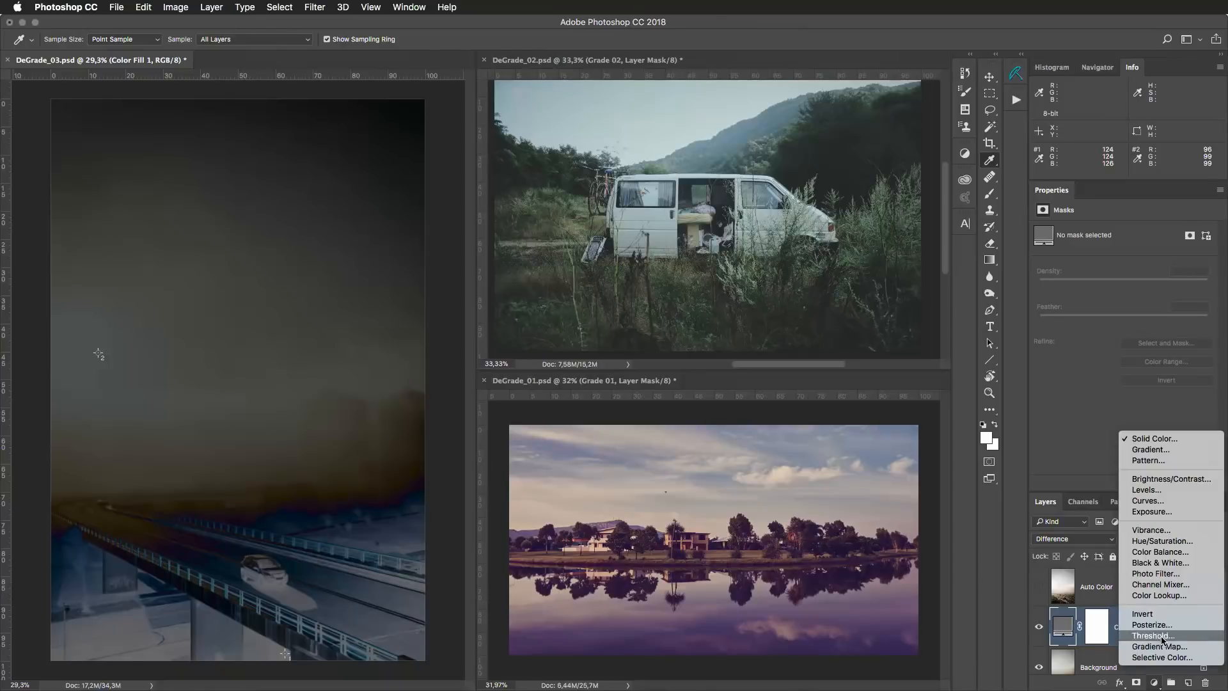
{"action": "left_click", "coordinate": [1146, 640]}
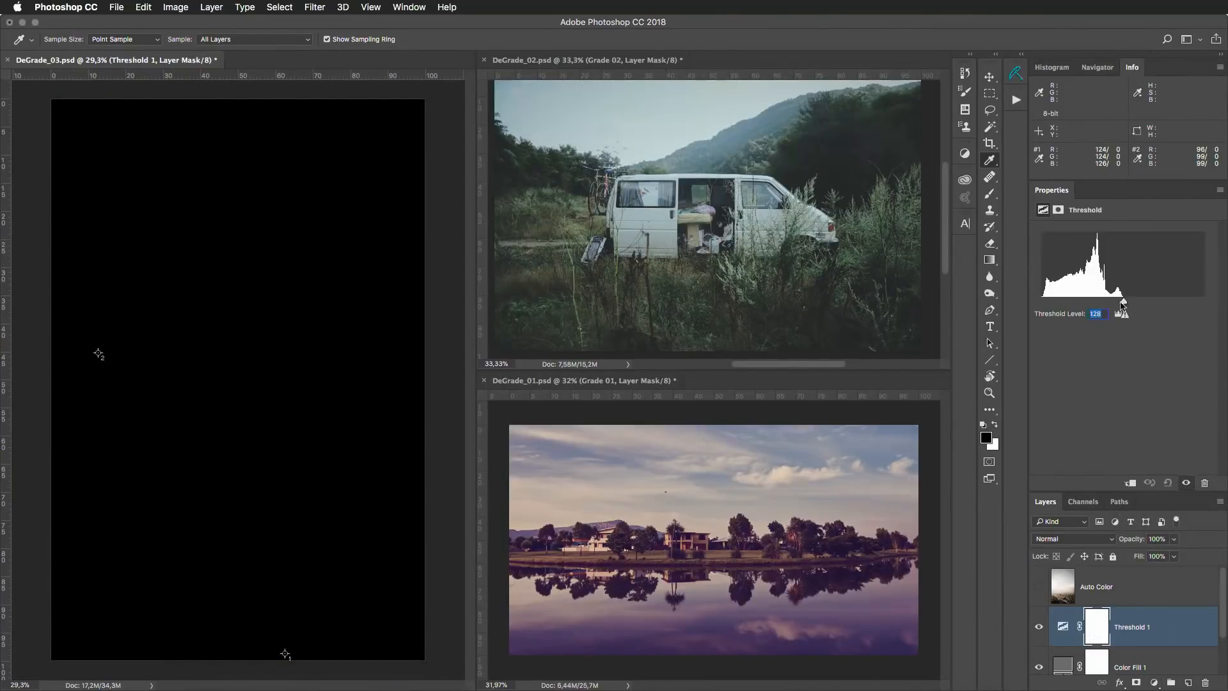
{"action": "type", "text": "1"}
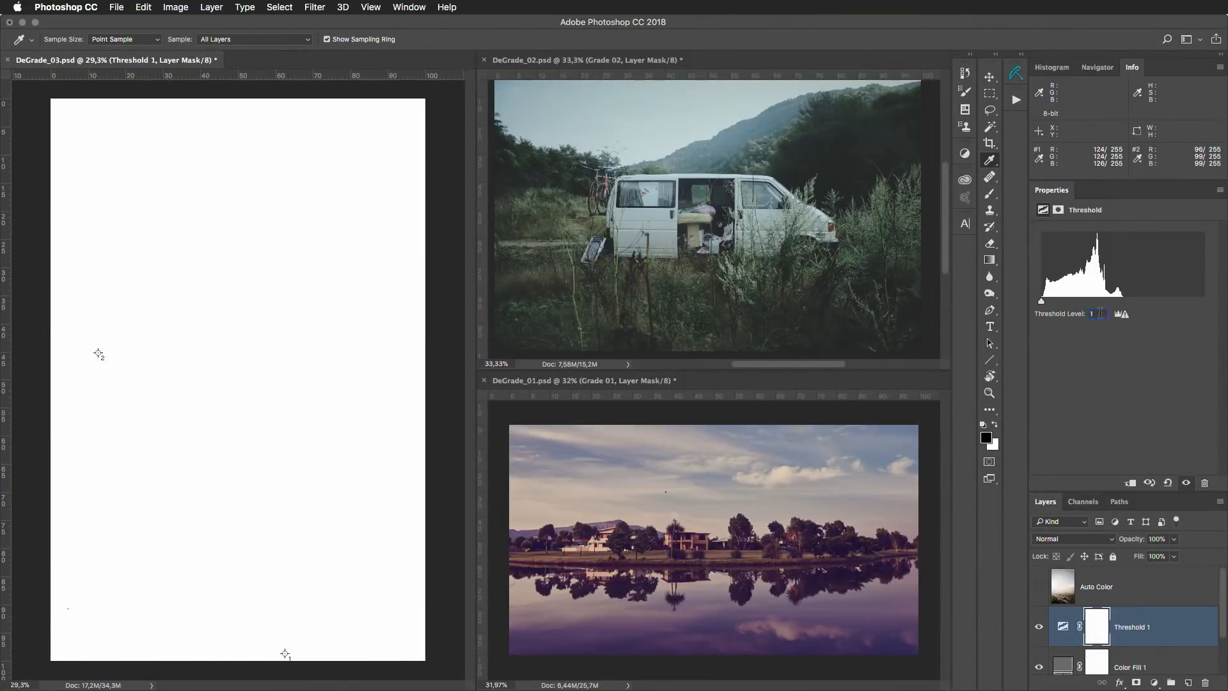
{"action": "key", "text": "Up"}
{"action": "key", "text": "Up"}
{"action": "key", "text": "Up"}
{"action": "key", "text": "Up"}
{"action": "key", "text": "Up"}
{"action": "key", "text": "Up"}
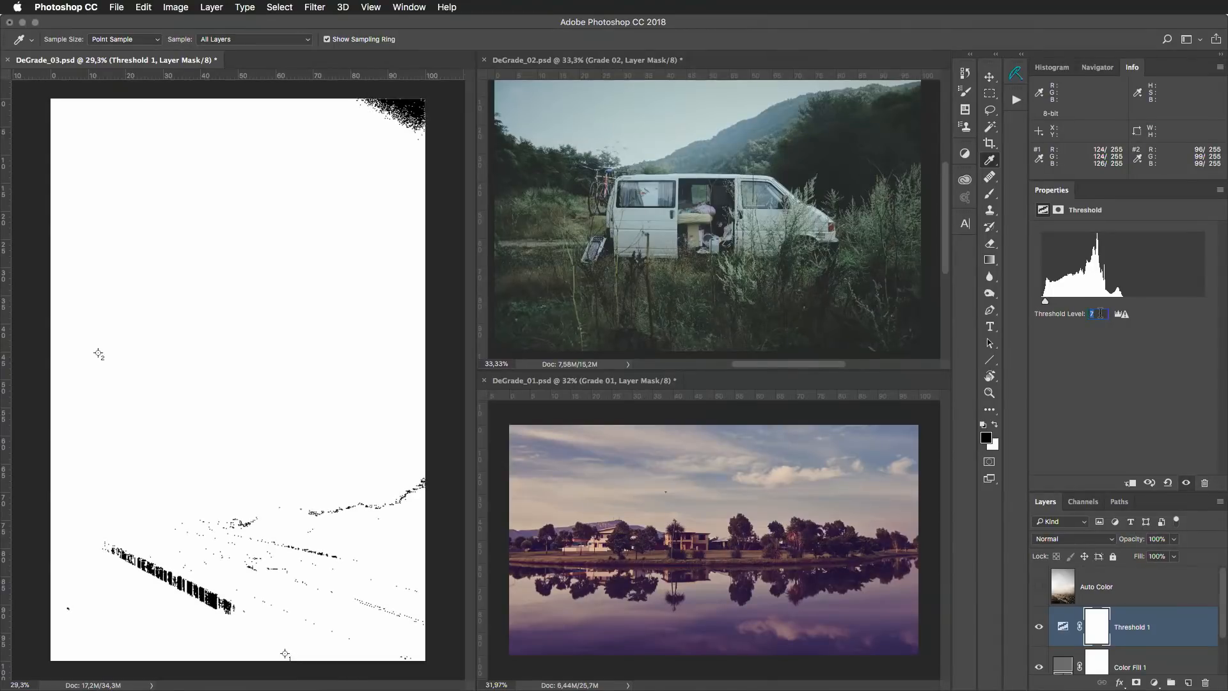
{"action": "key", "text": "Down"}
{"action": "key", "text": "Up"}
{"action": "key", "text": "Down"}
Place a third color sampler on a black pixel along the bridge's side and a fourth near the photo's upper right corner.
{"action": "left_click_drag", "start_coordinate": [188, 588], "coordinate": [252, 578]}
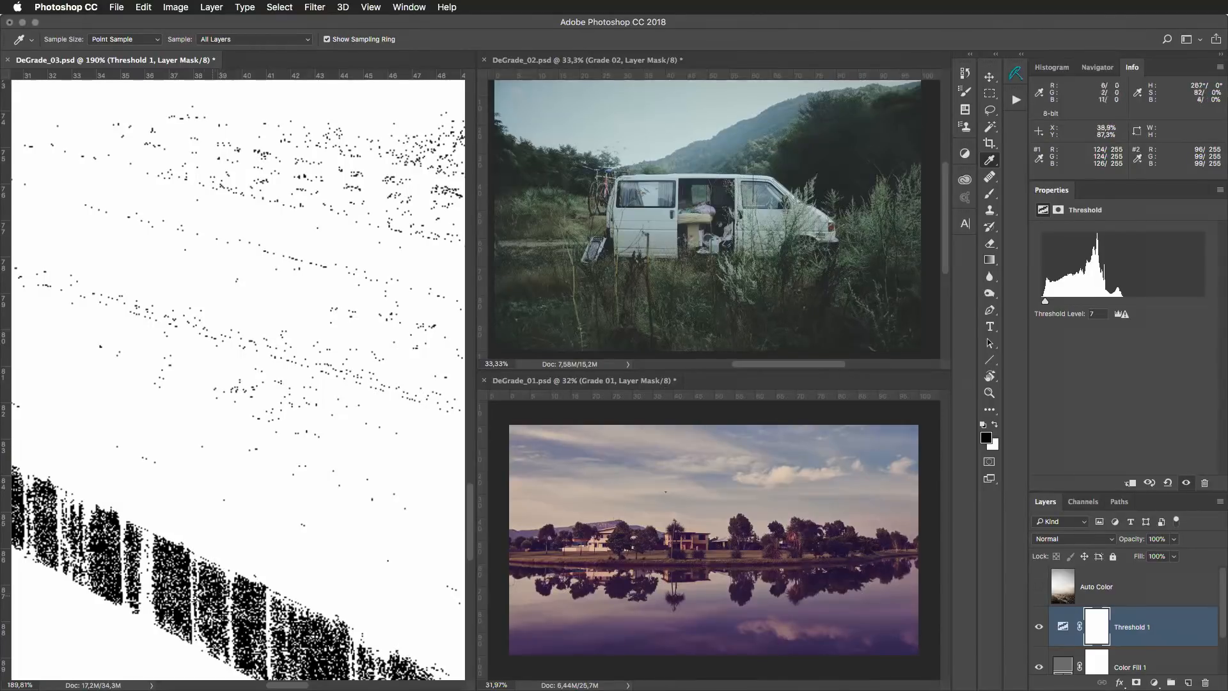
{"action": "left_click", "coordinate": [178, 618], "text": "shift"}
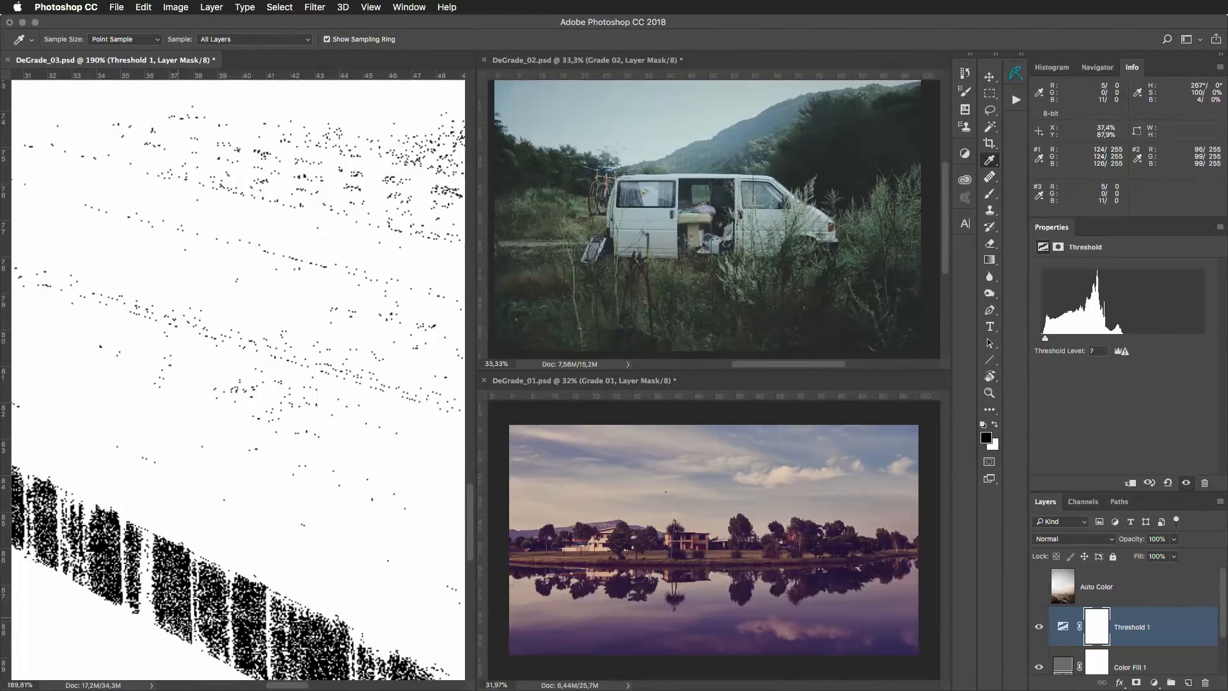
{"action": "key", "text": "super+0"}
{"action": "left_click_drag", "start_coordinate": [426, 102], "coordinate": [384, 243]}
{"action": "left_click", "coordinate": [351, 214], "text": "shift"}
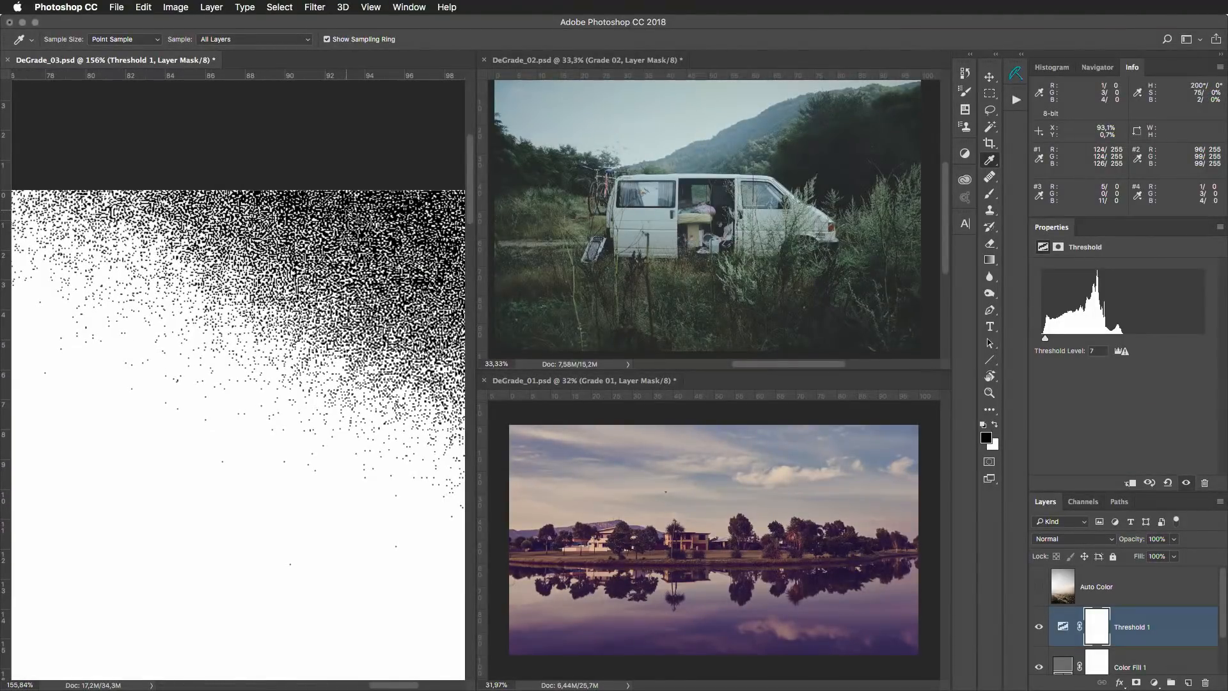
Delete the Threshold and Color Fill layers and add a Curves adjustment layer above the Background.
{"action": "key", "text": "super+0"}
{"action": "left_click_drag", "start_coordinate": [1133, 627], "coordinate": [1206, 681]}
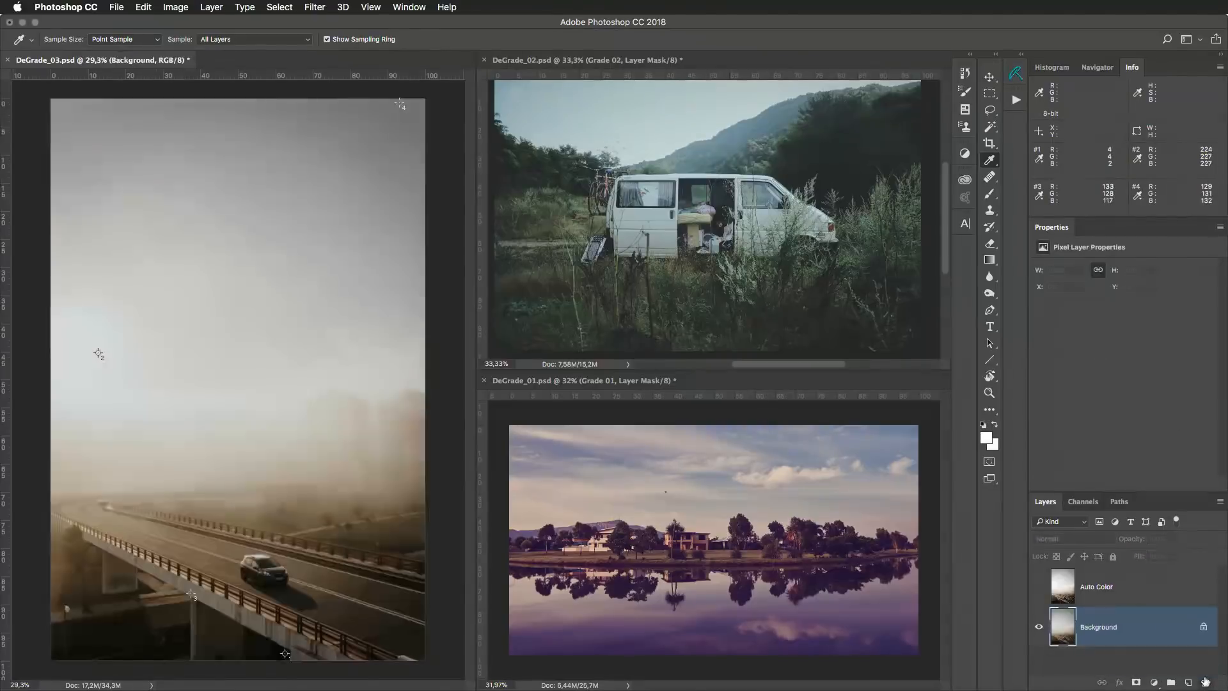
{"action": "left_click", "coordinate": [1154, 683]}
{"action": "left_click", "coordinate": [1177, 500]}
Set the Curves black point at color sampler 1 and the white point at color sampler 2.
{"action": "left_click", "coordinate": [1042, 305]}
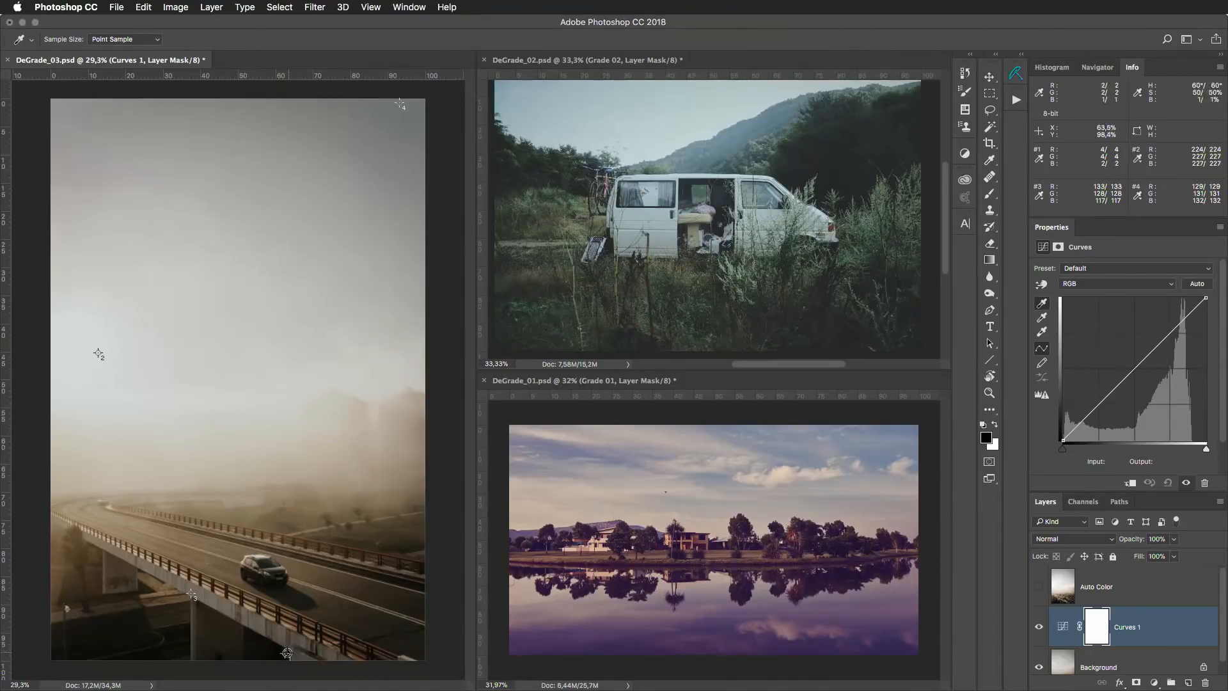
{"action": "left_click", "coordinate": [285, 654]}
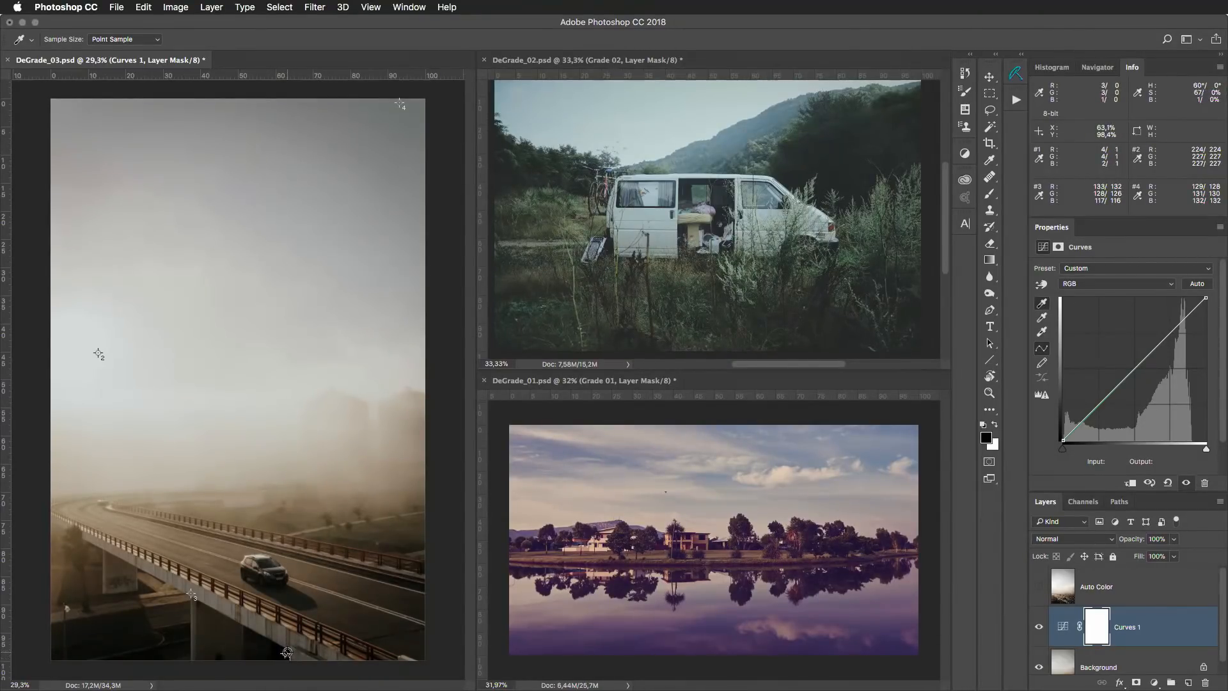
{"action": "left_click", "coordinate": [1041, 330]}
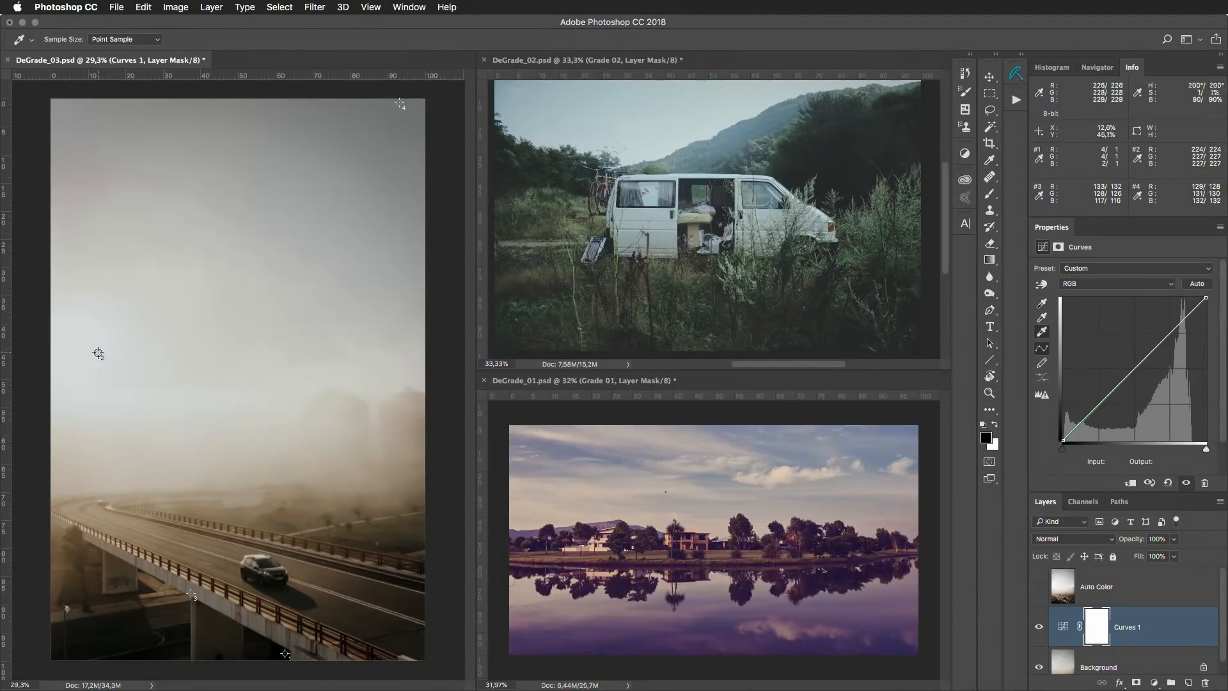
{"action": "left_click", "coordinate": [98, 353]}
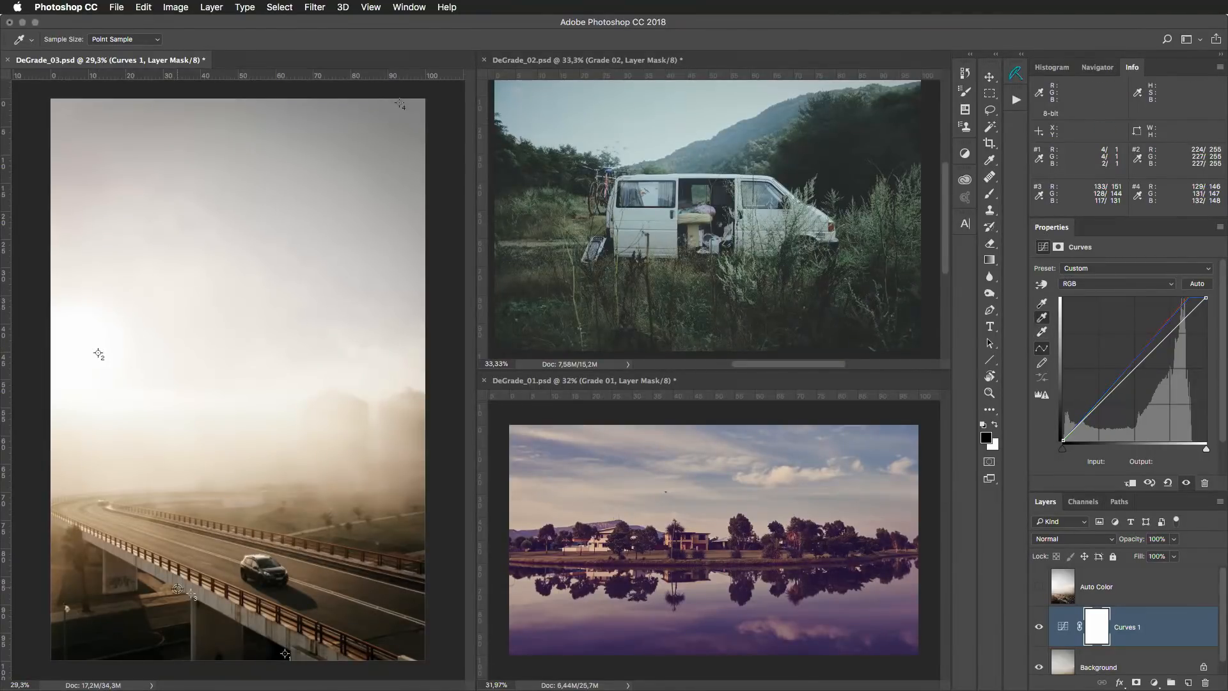
Set the Curves gray point at color sampler 3 and compare the photo with and without the correction.
{"action": "left_click", "coordinate": [1038, 319]}
{"action": "left_click", "coordinate": [191, 594]}
{"action": "key", "text": "super+comma"}
{"action": "key", "text": "super+comma"}
{"action": "key", "text": "super+comma"}
{"action": "key", "text": "super+comma"}
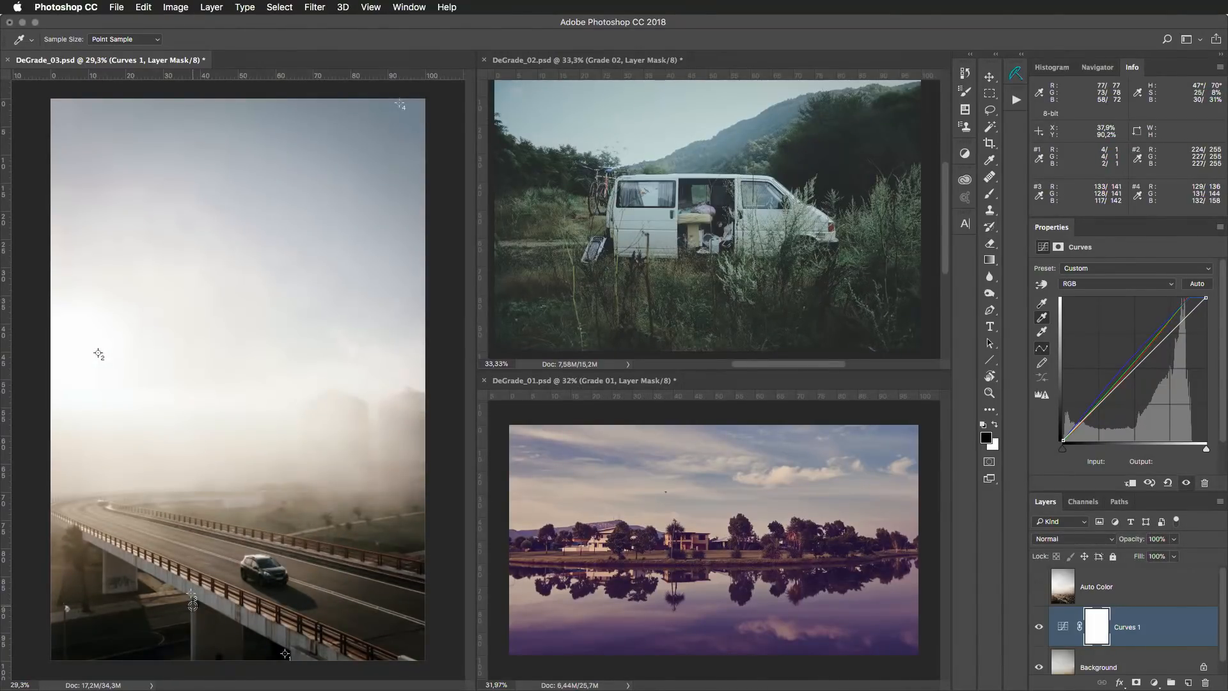
{"action": "key", "text": "super+comma"}
{"action": "key", "text": "super+comma"}
{"action": "key", "text": "super+comma"}
{"action": "key", "text": "super+comma"}
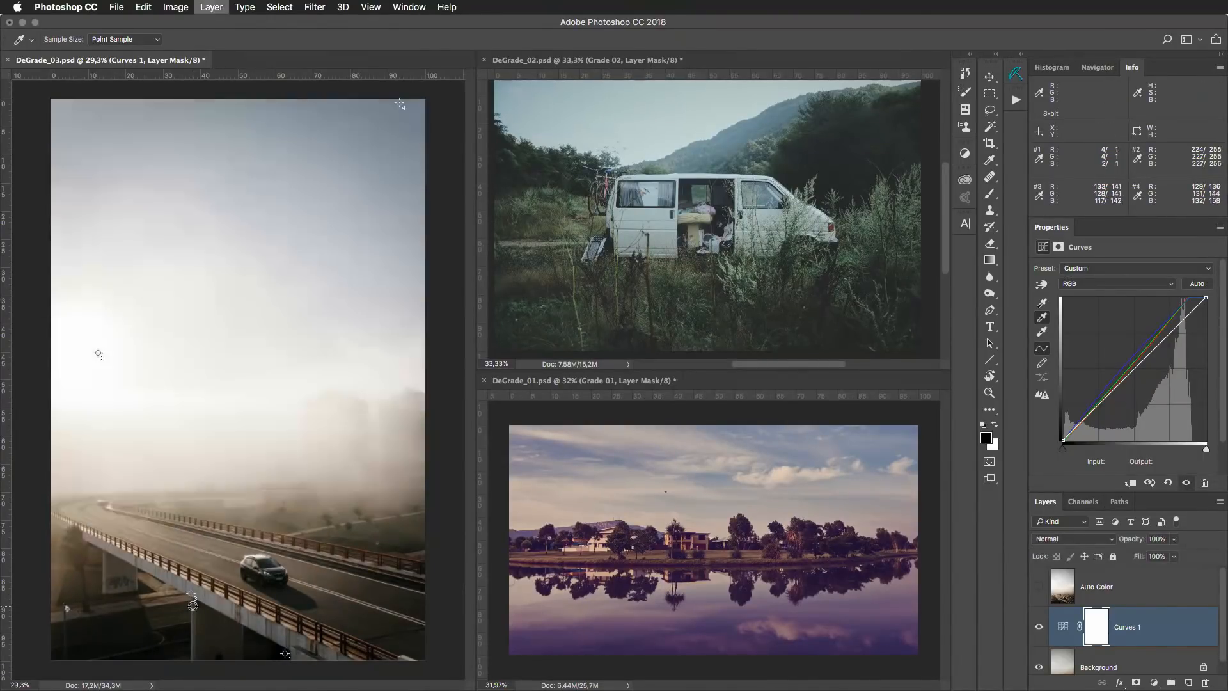
Rename the Curves layer to Degrade and delete the Auto Color layer.
{"action": "double_click", "coordinate": [1127, 627]}
{"action": "type", "text": "Degrade"}
{"action": "key", "text": "Return"}
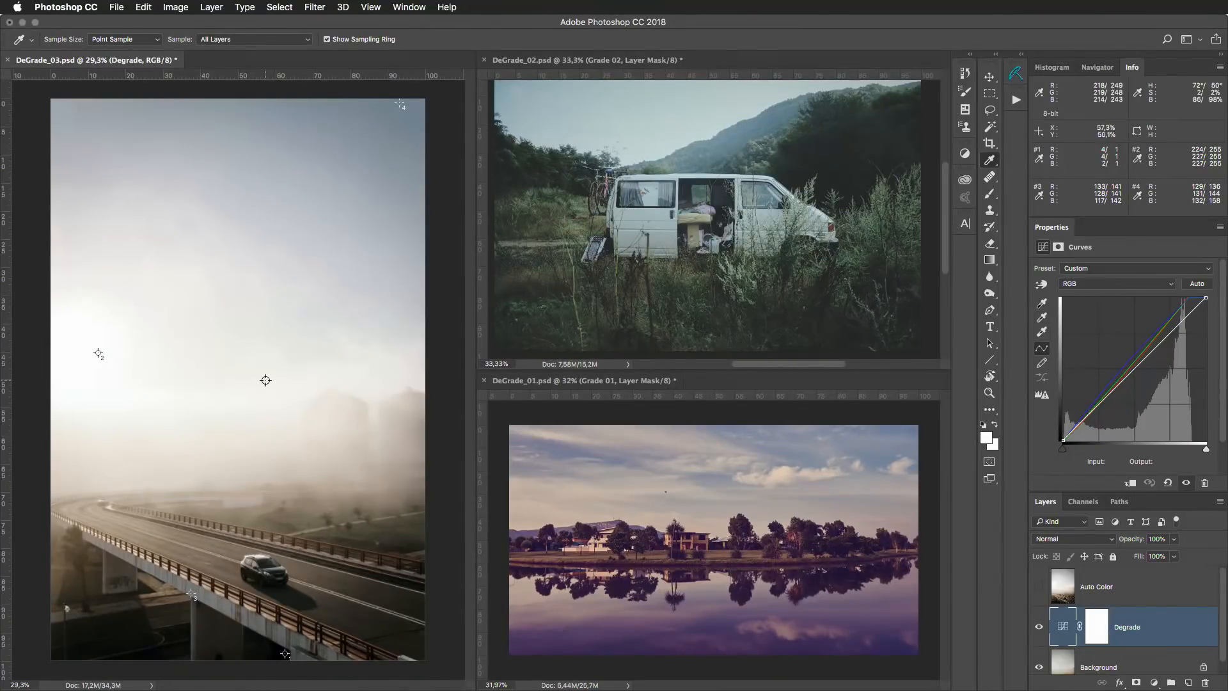
{"action": "left_click_drag", "start_coordinate": [1154, 604], "coordinate": [1208, 683]}
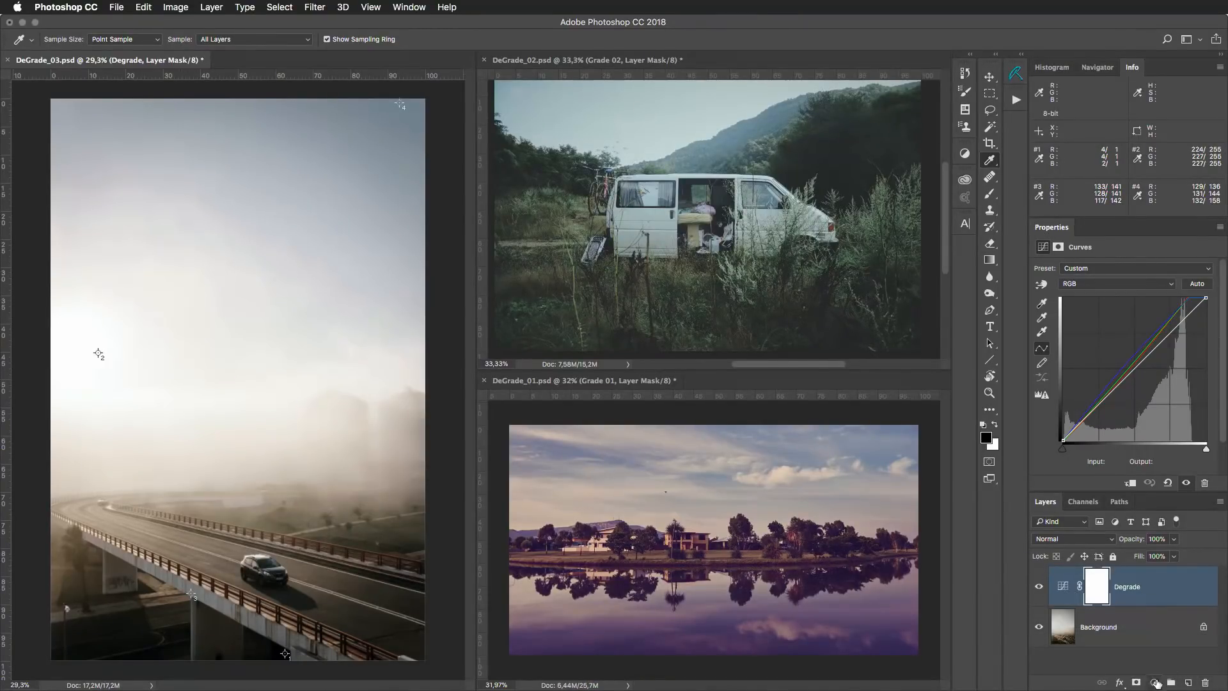
Add a Curves adjustment layer named Grade 01 above Degrade and apply the Grade01 preset to it.
{"action": "left_click", "coordinate": [1155, 682]}
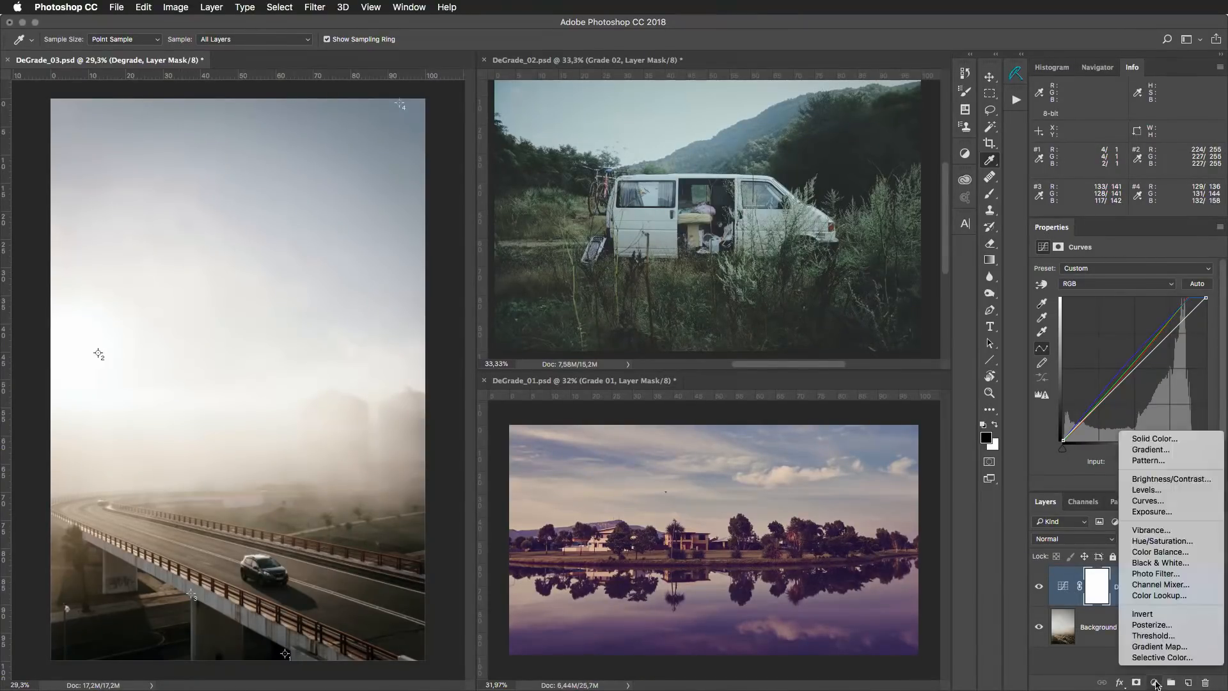
{"action": "left_click", "coordinate": [1175, 502]}
{"action": "double_click", "coordinate": [1132, 587]}
{"action": "type", "text": "Grade 01"}
{"action": "key", "text": "Return"}
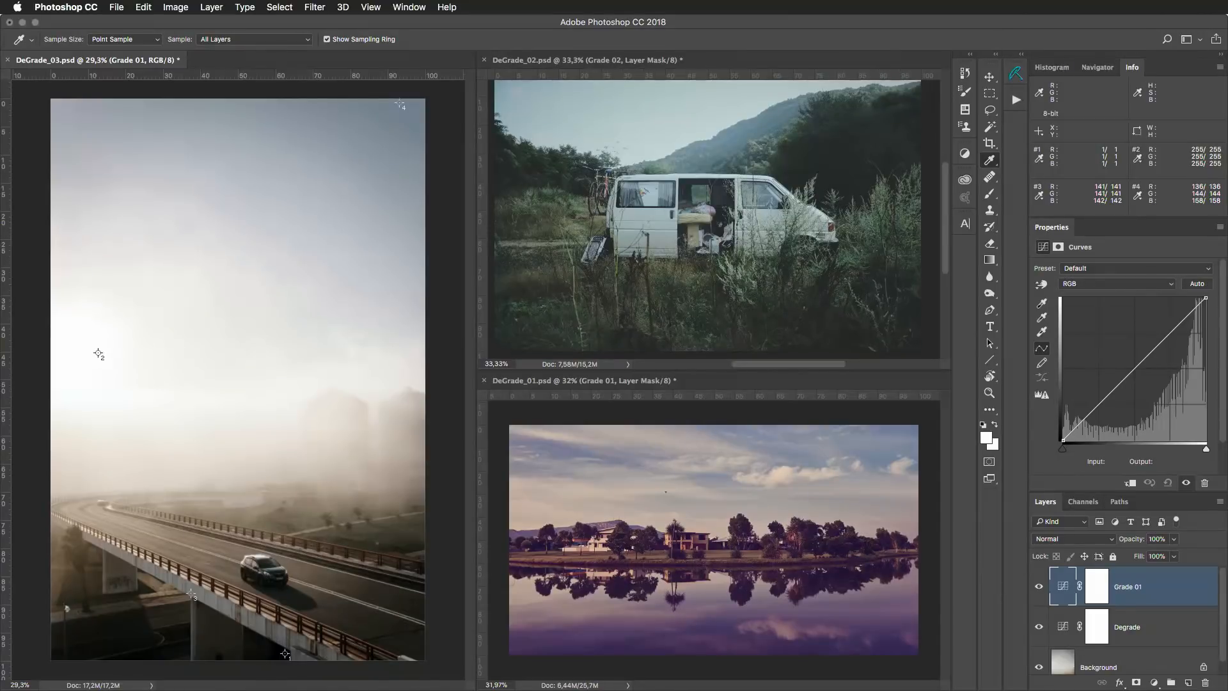
{"action": "left_click", "coordinate": [1131, 273]}
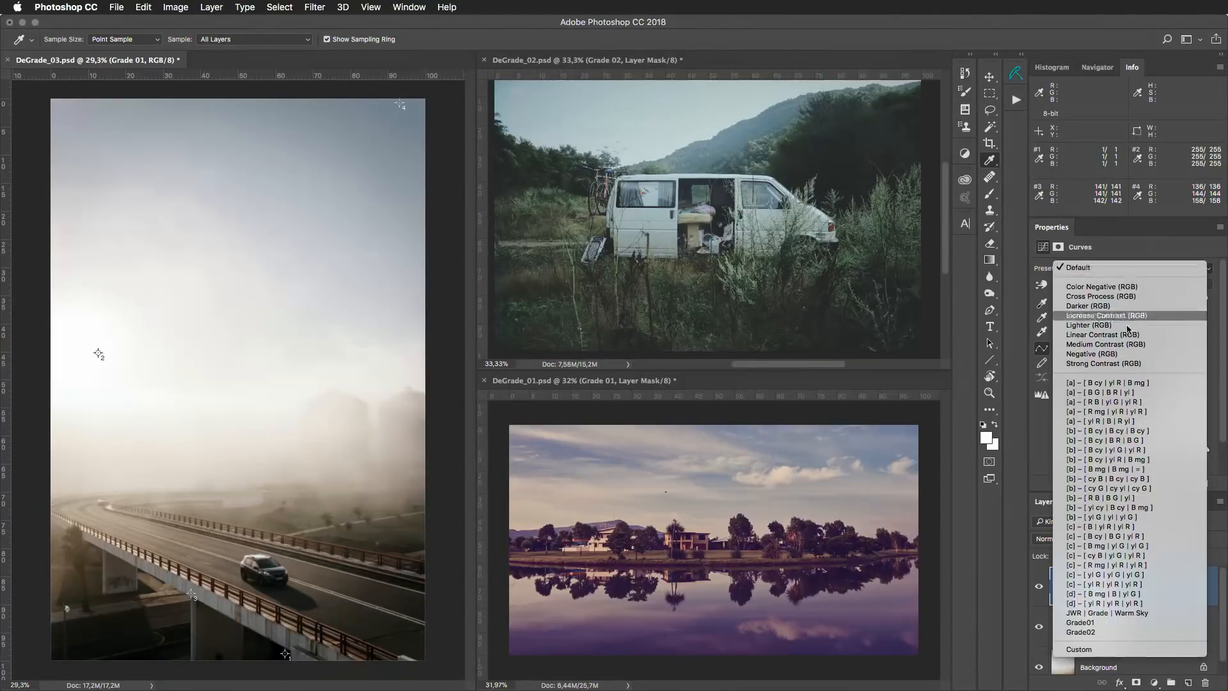
{"action": "left_click", "coordinate": [1141, 622]}
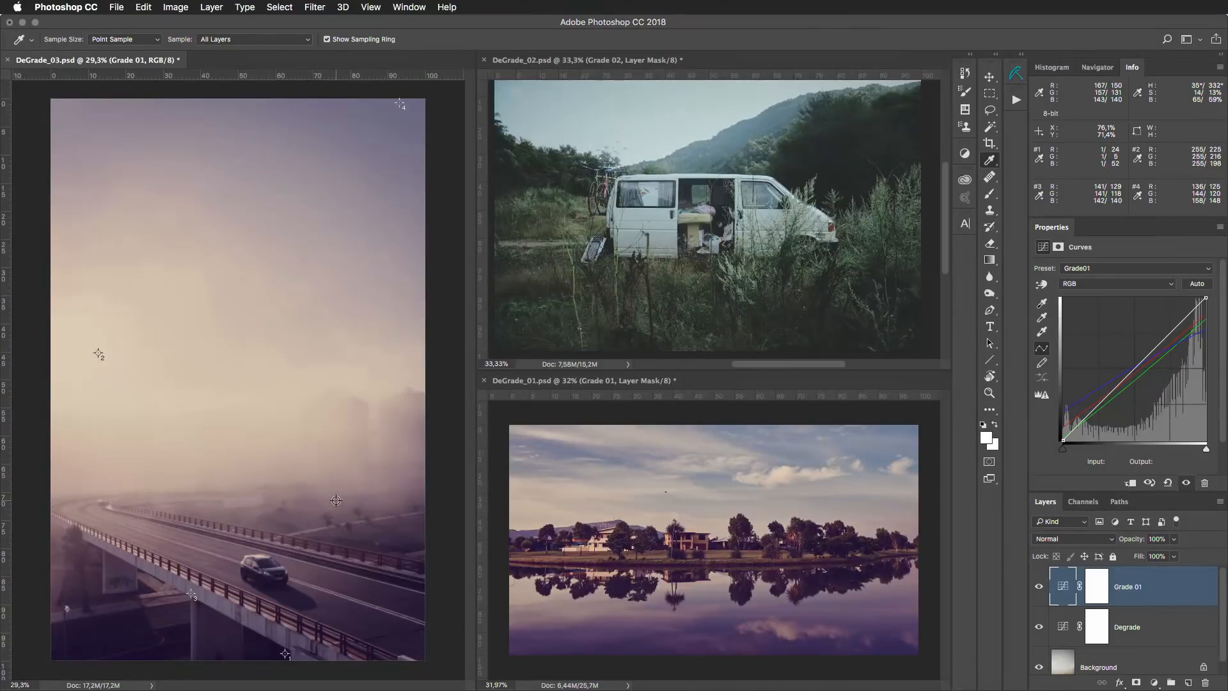
Try the Color blend mode on the Grade 01 layer, compare it with the ungraded photo, and restore Normal.
{"action": "left_click", "coordinate": [1090, 543]}
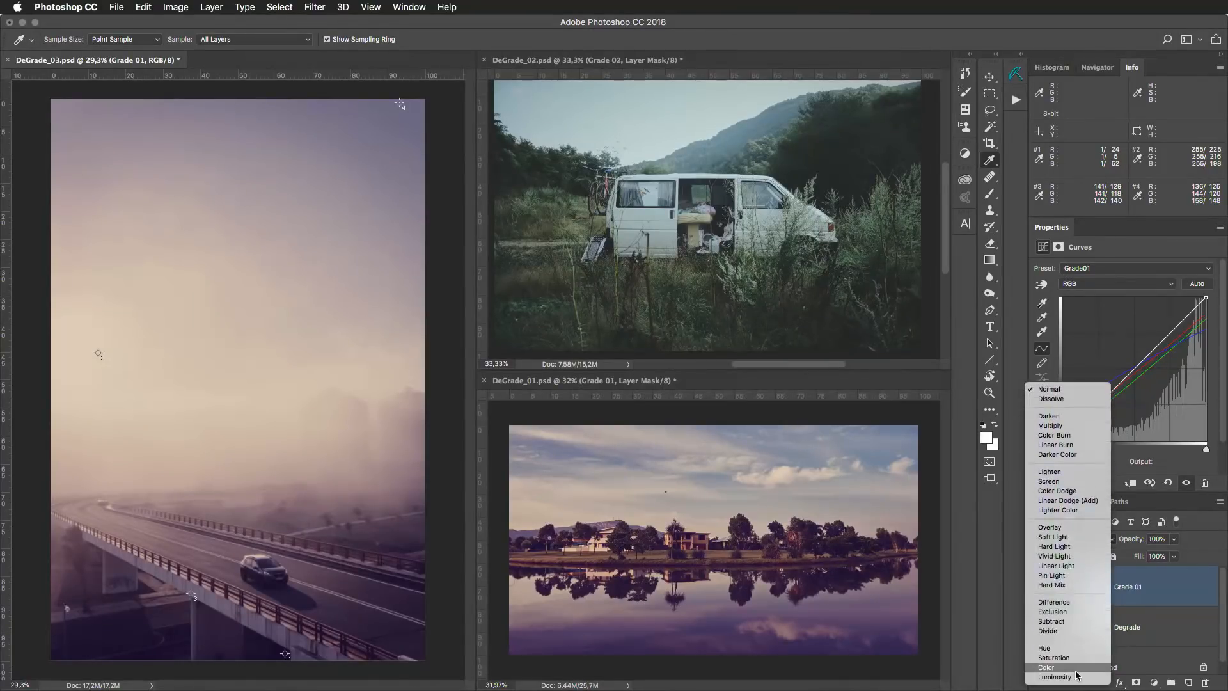
{"action": "left_click", "coordinate": [1080, 670]}
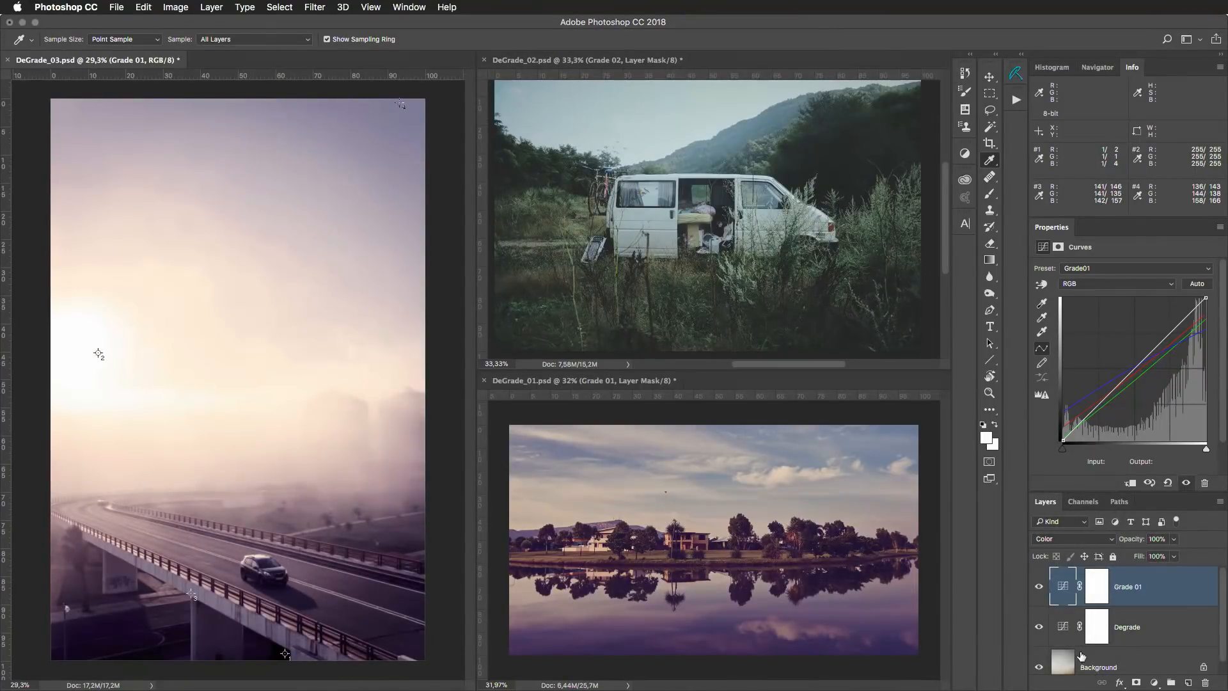
{"action": "key", "text": "super+comma"}
{"action": "key", "text": "super+comma"}
{"action": "left_click", "coordinate": [1084, 540]}
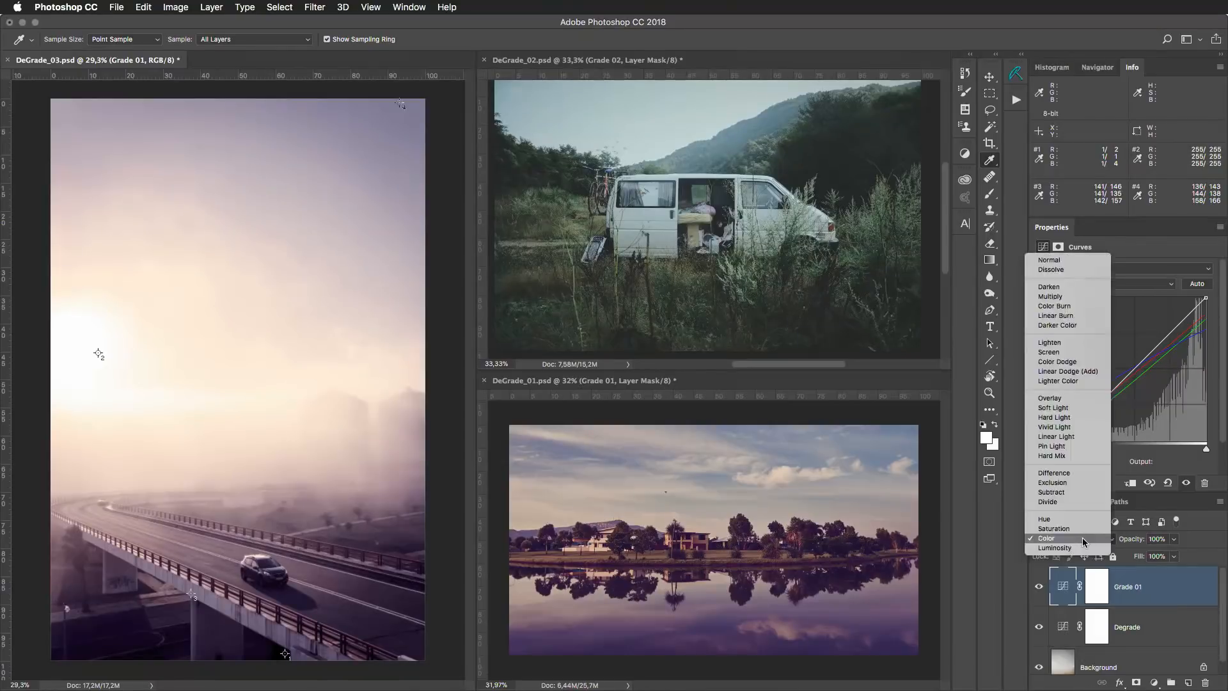
{"action": "left_click", "coordinate": [1076, 260]}
Compare the road photo with and without the Grade 01 layer, and leave that layer hidden.
{"action": "key", "text": "super+comma"}
{"action": "key", "text": "super+comma"}
{"action": "key", "text": "super+comma"}
{"action": "key", "text": "super+comma"}
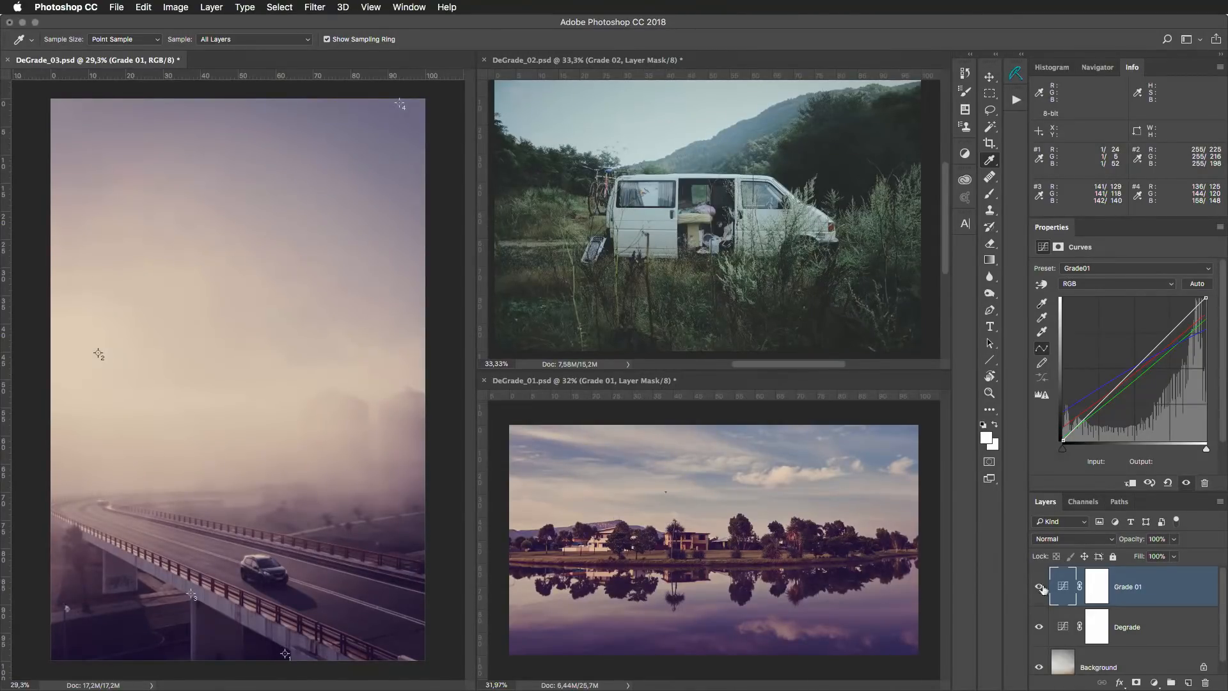
{"action": "key", "text": "super+comma"}
Add a Curves adjustment layer named Grade 02 above Grade 01 and apply the Grade02 preset to it.
{"action": "left_click", "coordinate": [1154, 683]}
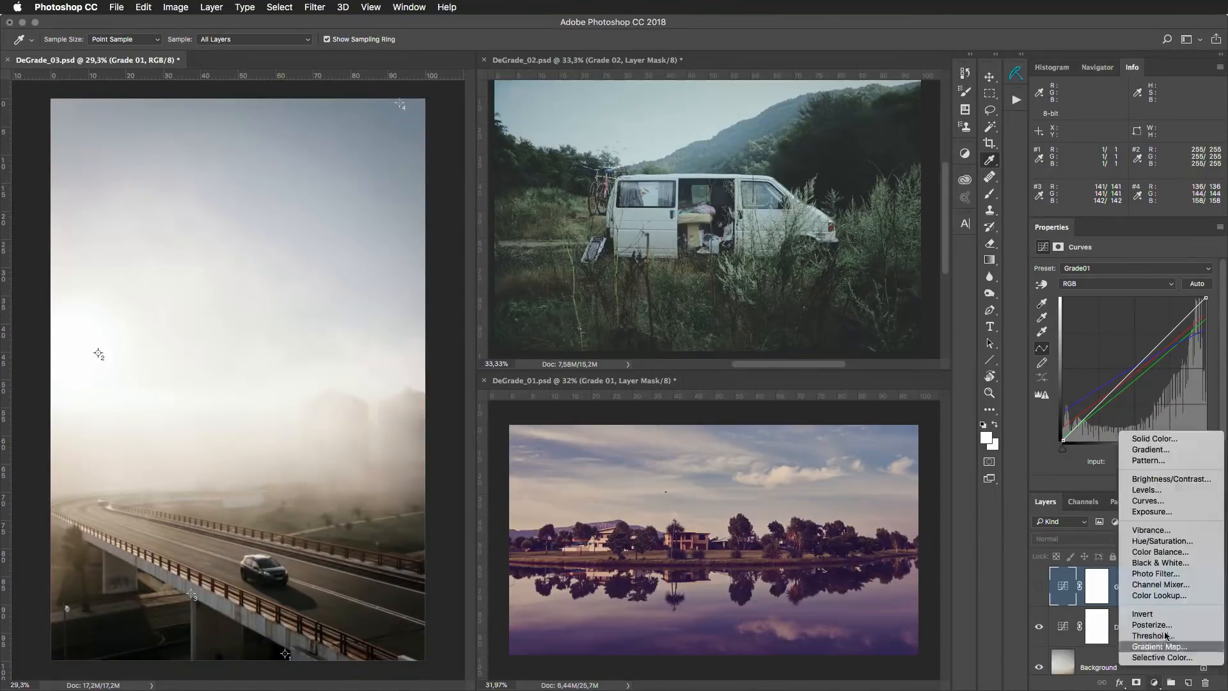
{"action": "left_click", "coordinate": [1190, 507]}
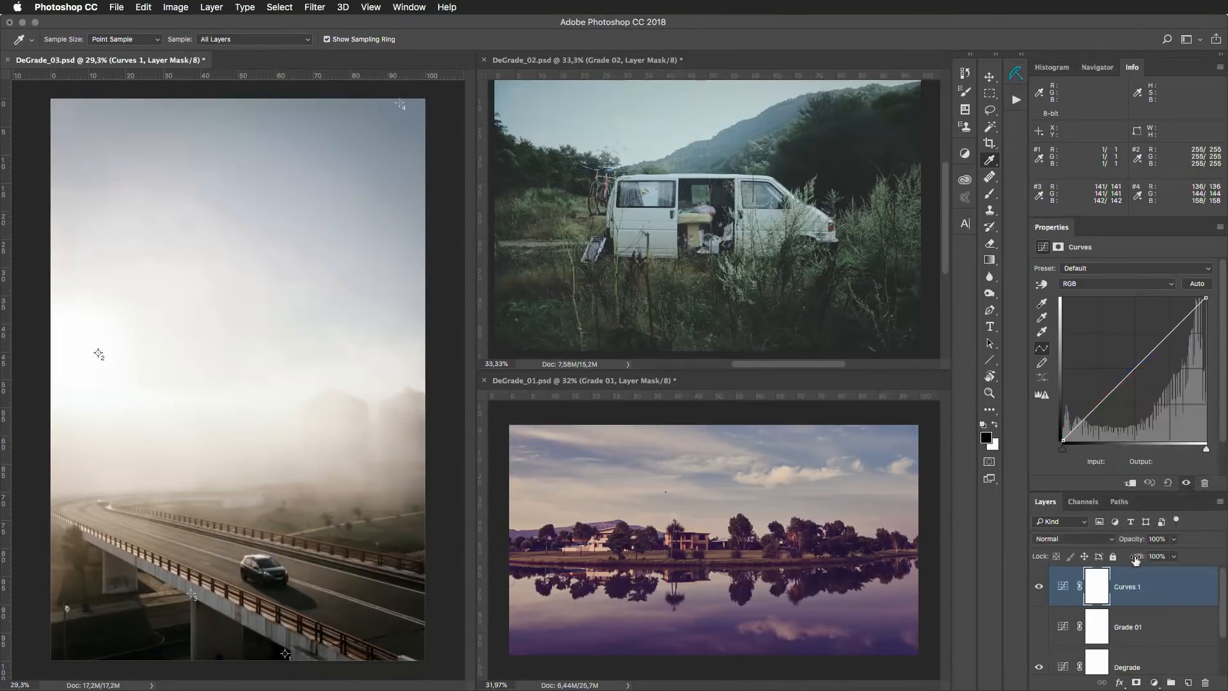
{"action": "double_click", "coordinate": [1128, 587]}
{"action": "type", "text": "Grade 02"}
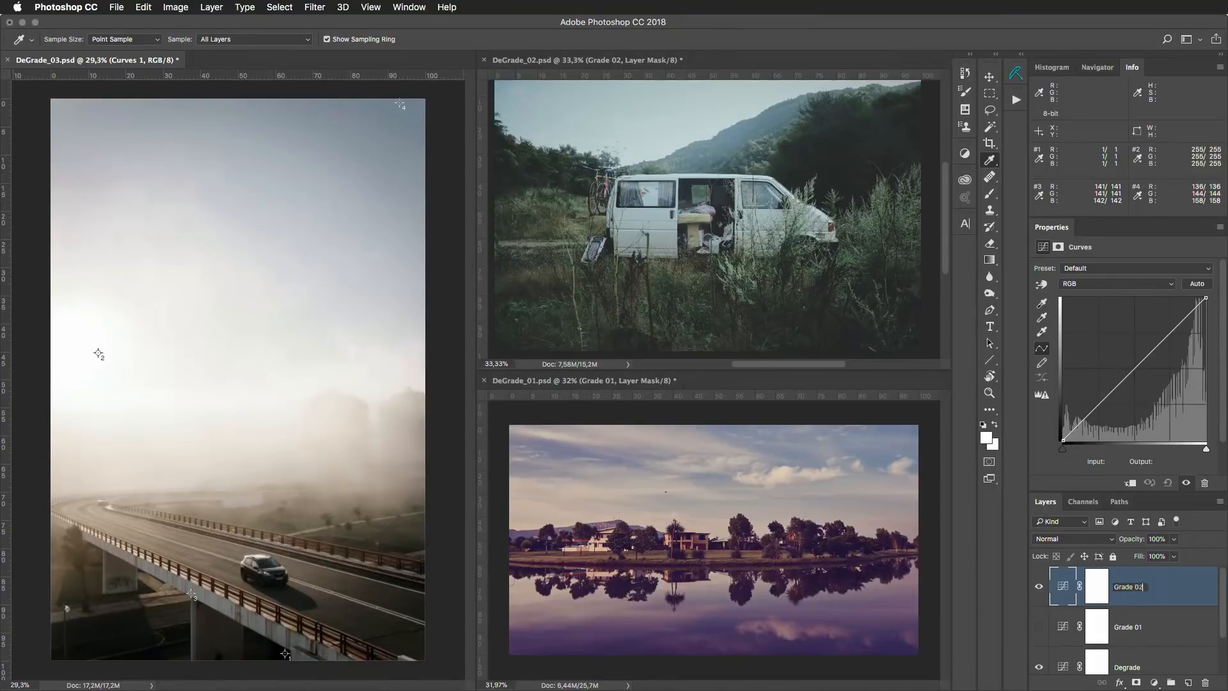
{"action": "key", "text": "Return"}
{"action": "left_click", "coordinate": [1130, 269]}
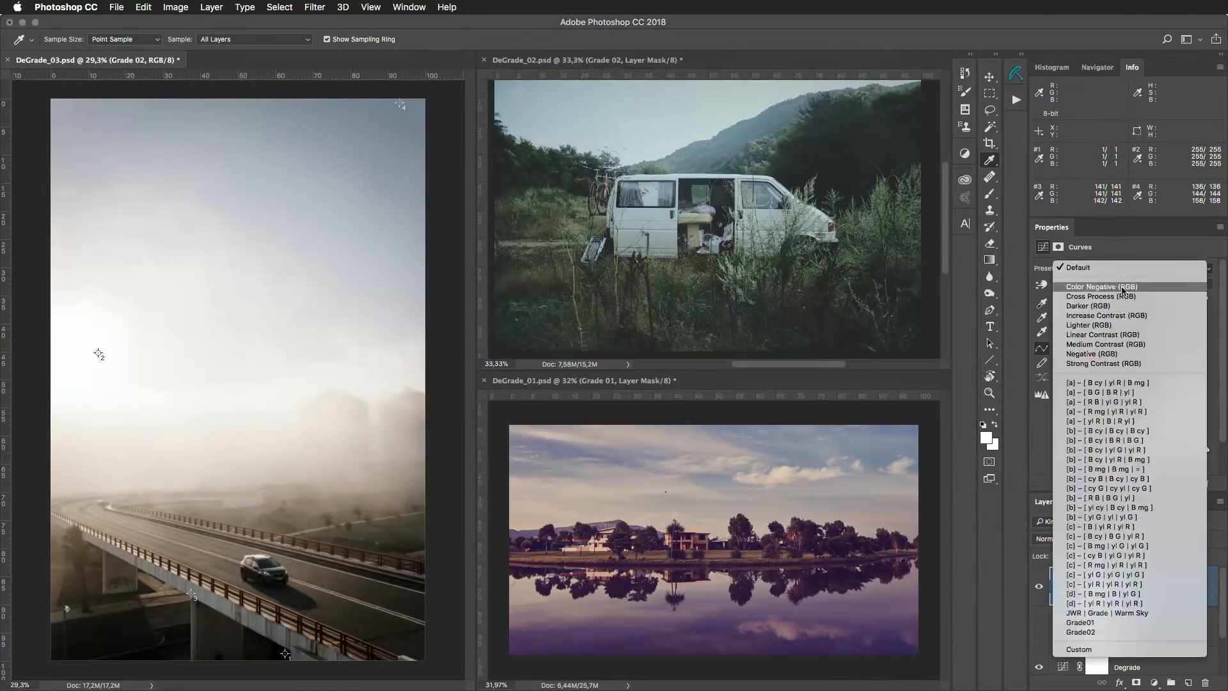
{"action": "left_click", "coordinate": [1112, 633]}
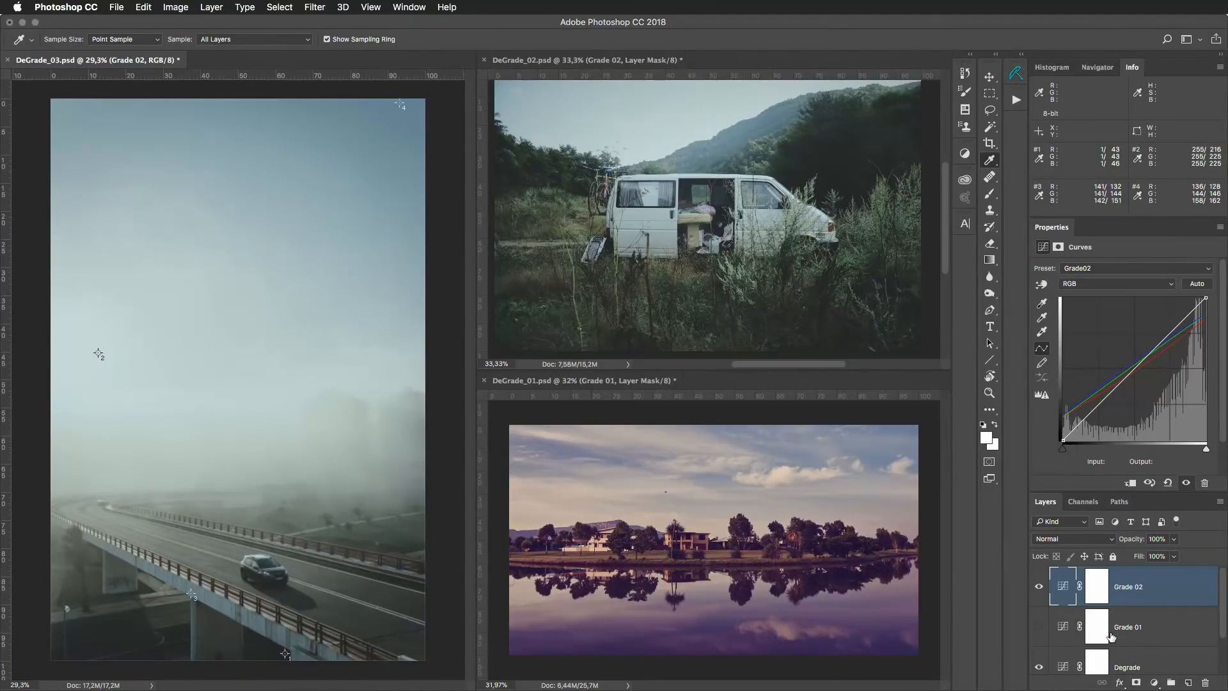
Try darkening the shadows on Grade 02's RGB curve with a point at input 63, output 57, and remove the added points.
{"action": "left_click_drag", "start_coordinate": [1098, 405], "coordinate": [1099, 408]}
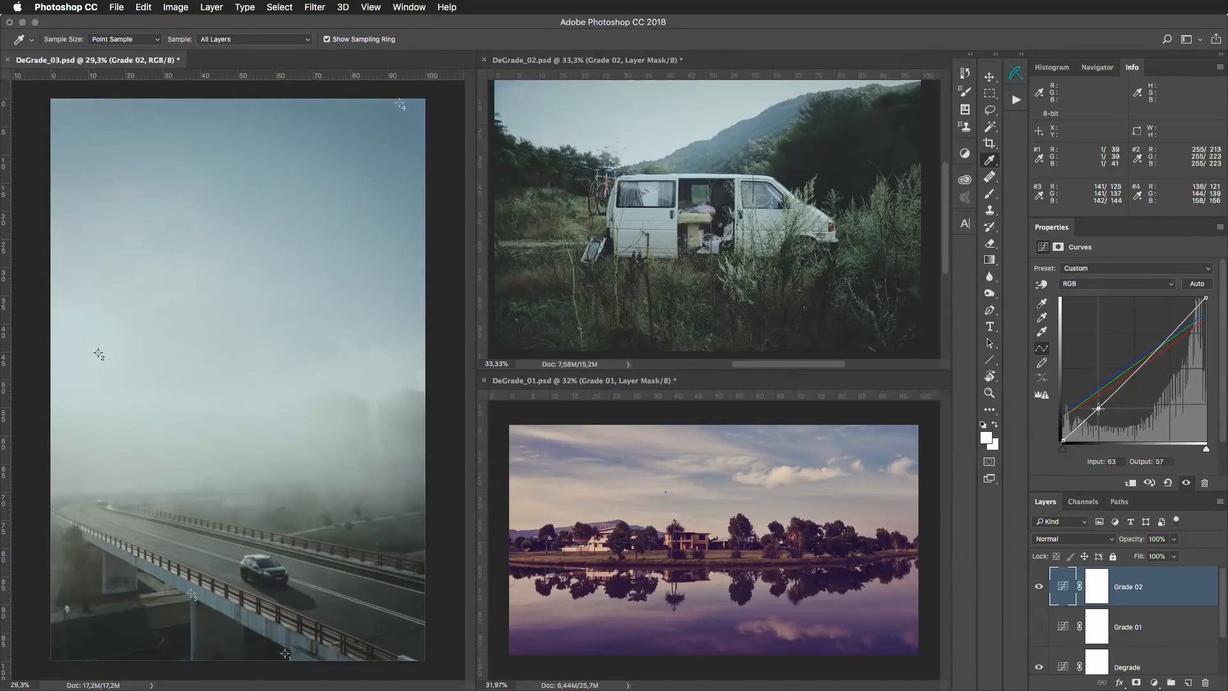
{"action": "left_click_drag", "start_coordinate": [1168, 329], "coordinate": [1216, 281]}
{"action": "left_click_drag", "start_coordinate": [1099, 408], "coordinate": [1019, 494]}
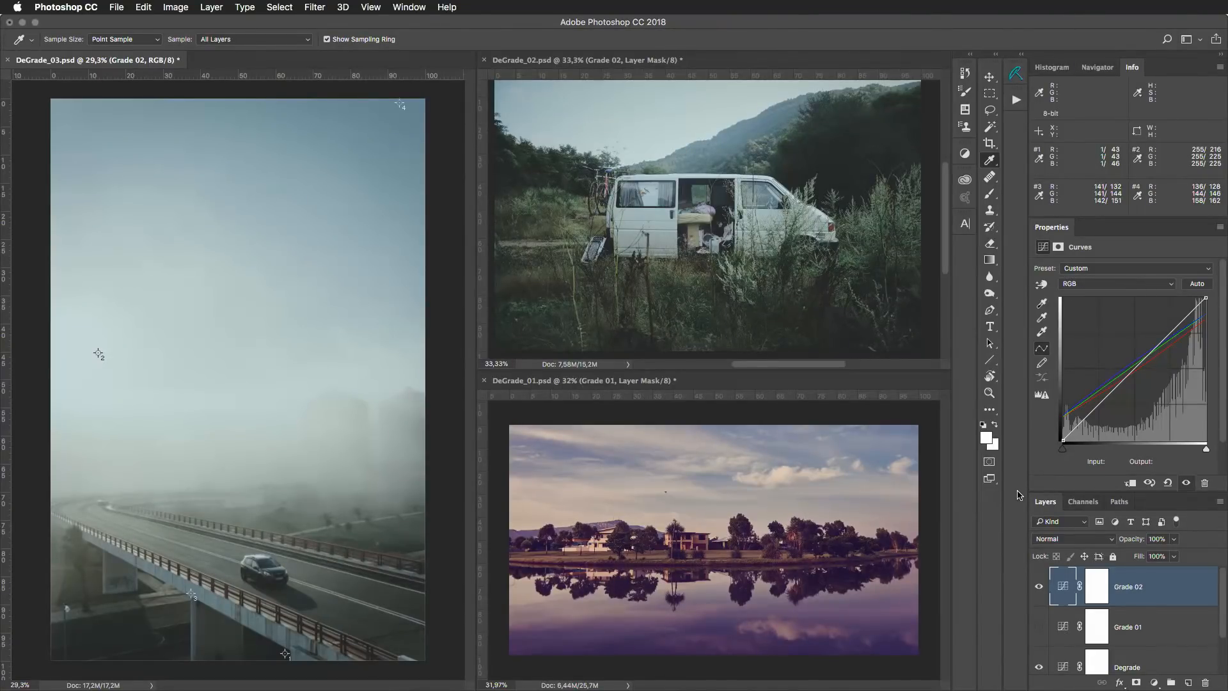
Try the Color blend mode on the Grade 02 layer, compare it with the ungraded photo, and restore Normal.
{"action": "left_click", "coordinate": [1075, 541]}
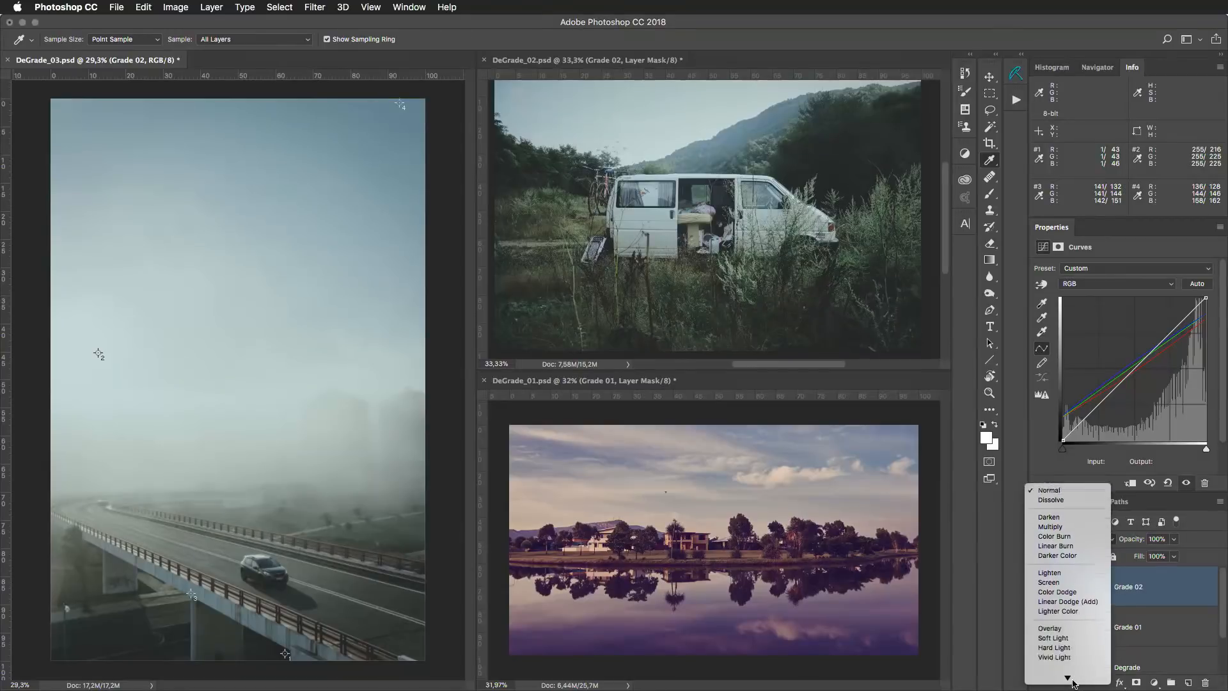
{"action": "left_click", "coordinate": [1079, 662]}
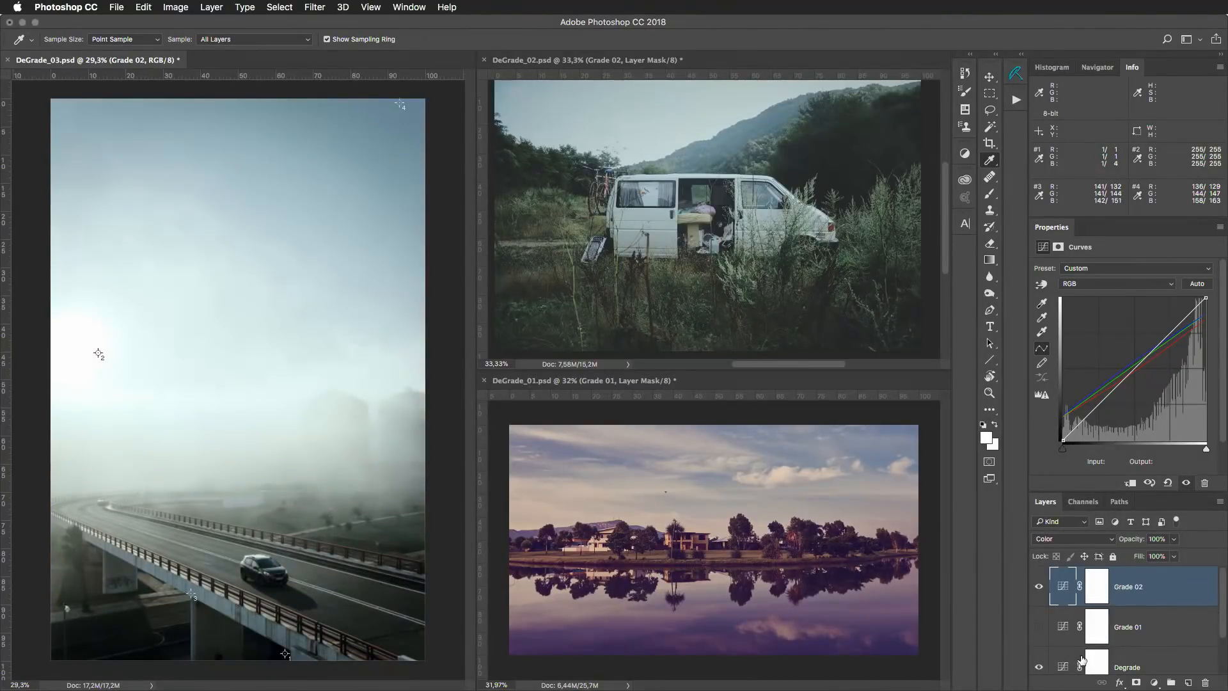
{"action": "key", "text": "super+comma"}
{"action": "key", "text": "super+comma"}
{"action": "left_click", "coordinate": [1088, 540]}
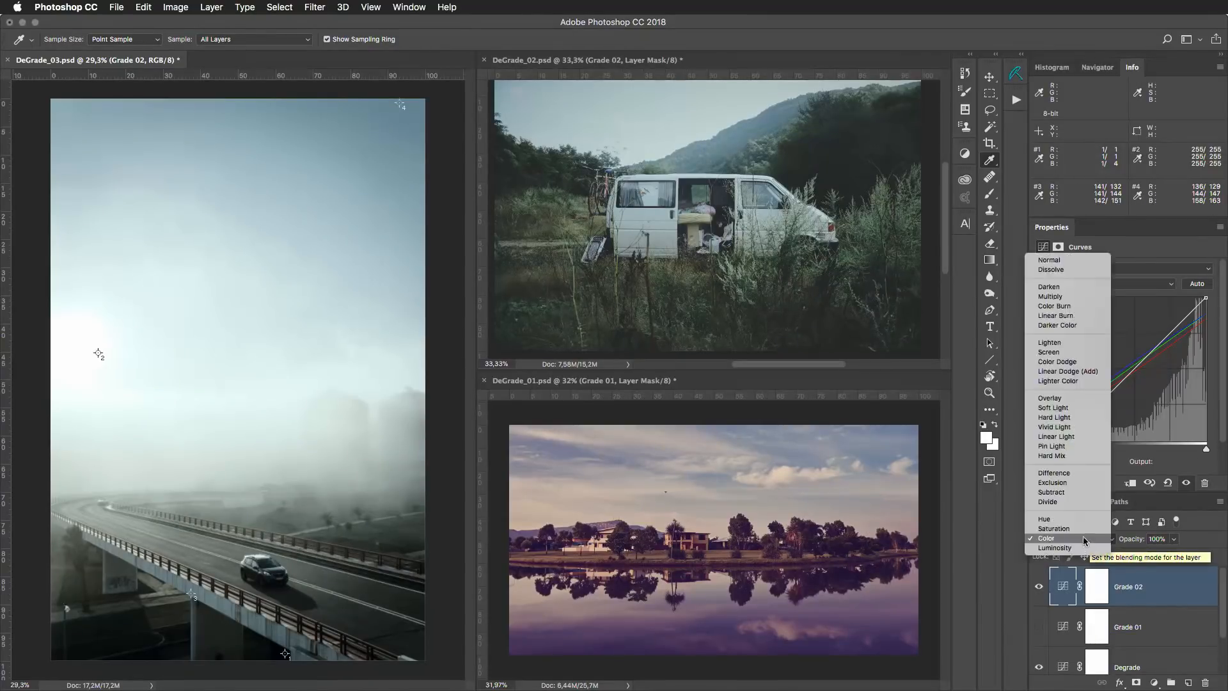
{"action": "left_click", "coordinate": [1062, 261]}
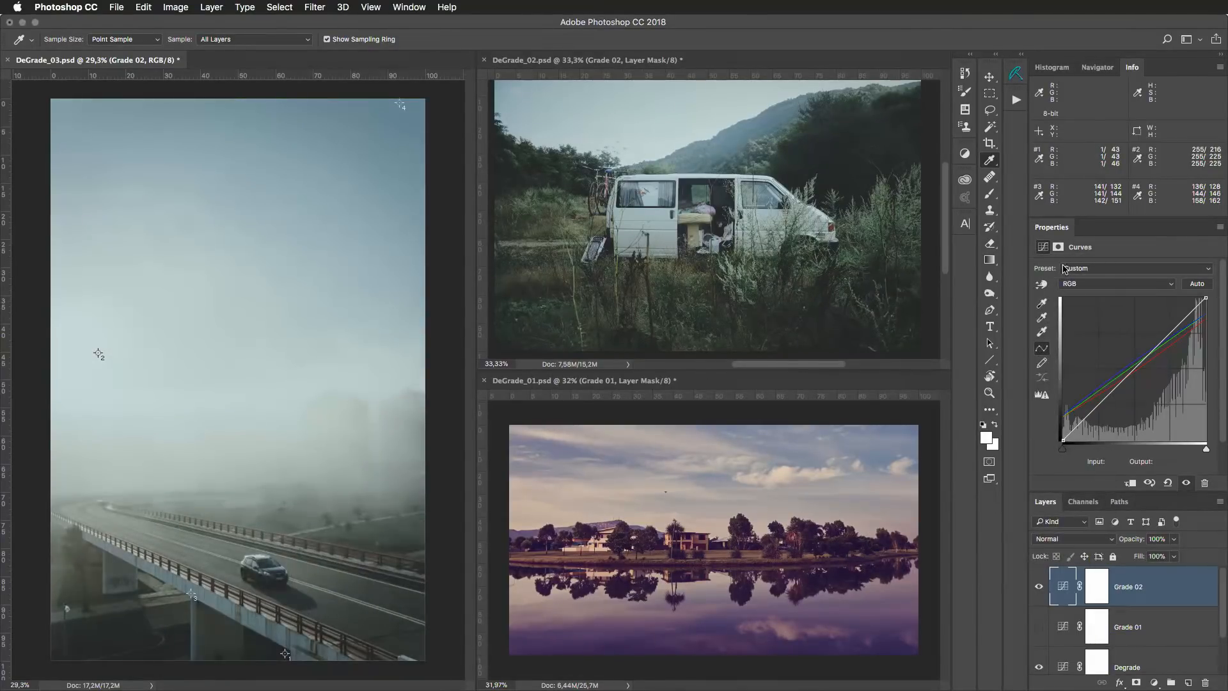
Try fading the Grade 02 RGB curve by raising the black point and lowering the white point to output 242, and reset both.
{"action": "left_click", "coordinate": [1039, 587]}
{"action": "left_click", "coordinate": [1040, 588]}
{"action": "left_click_drag", "start_coordinate": [1063, 441], "coordinate": [1063, 429]}
{"action": "left_click_drag", "start_coordinate": [1206, 298], "coordinate": [1206, 304]}
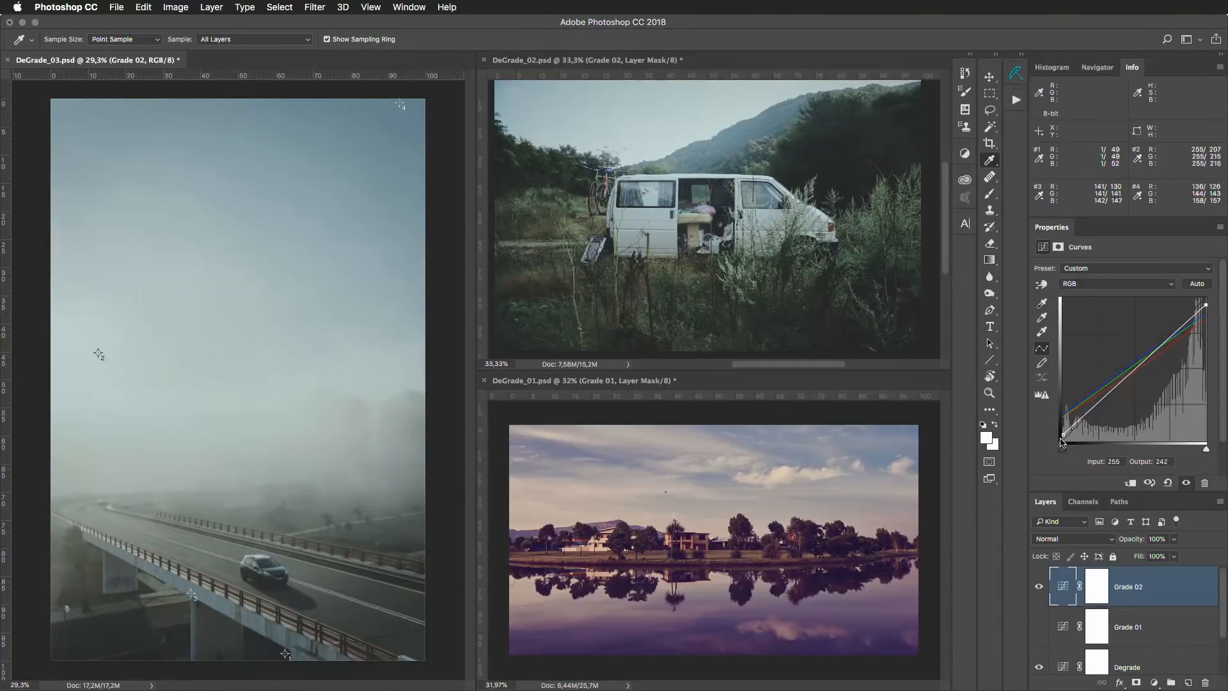
{"action": "mouse_move", "coordinate": [1064, 435]}
{"action": "left_mouse_down"}
{"action": "mouse_move", "coordinate": [1095, 444]}
{"action": "mouse_move", "coordinate": [1059, 442]}
{"action": "left_mouse_up"}
Shape Grade 02's RGB curve into an S with a raised highlight point and a shadow point at input 62, output 51.
{"action": "left_click_drag", "start_coordinate": [1172, 336], "coordinate": [1173, 324]}
{"action": "left_click_drag", "start_coordinate": [1098, 404], "coordinate": [1098, 412]}
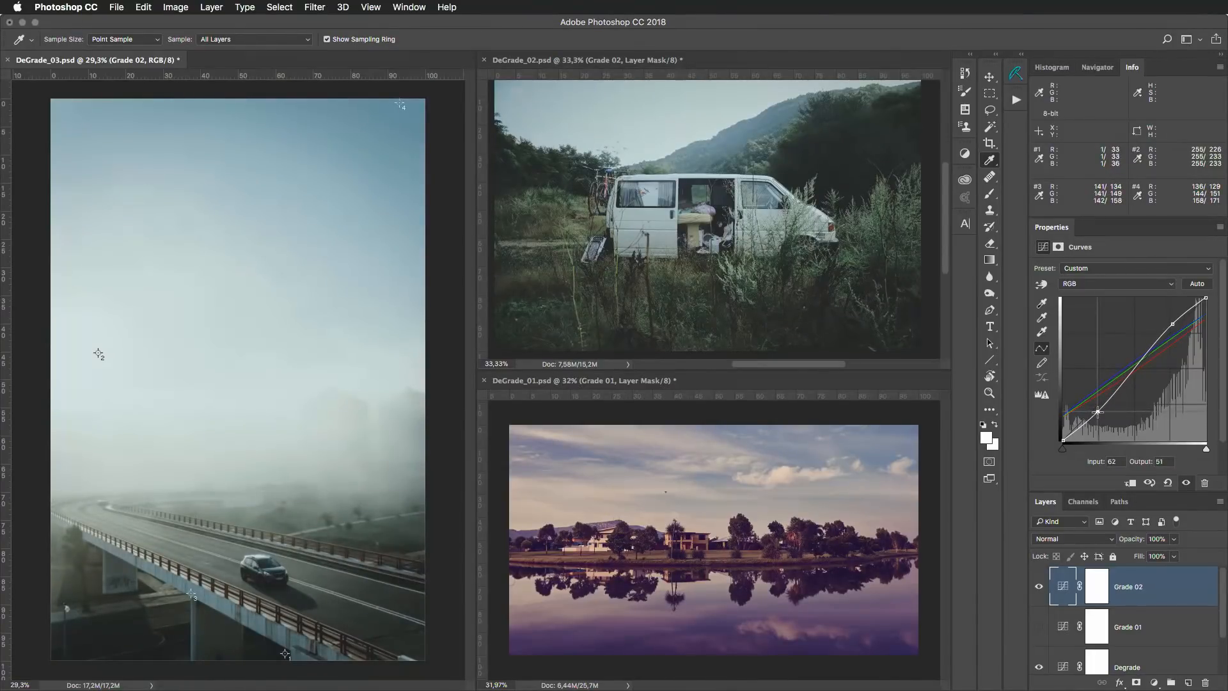
{"action": "left_click_drag", "start_coordinate": [1098, 412], "coordinate": [1173, 589]}
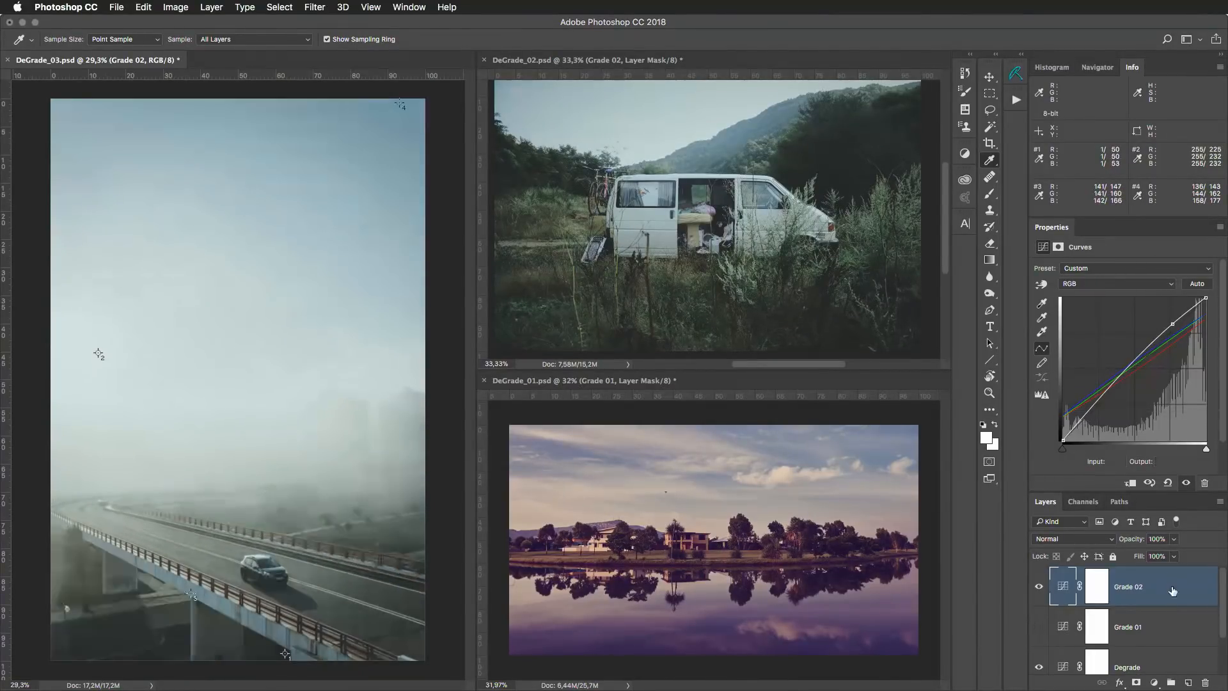
{"action": "left_click_drag", "start_coordinate": [1097, 404], "coordinate": [1097, 413]}
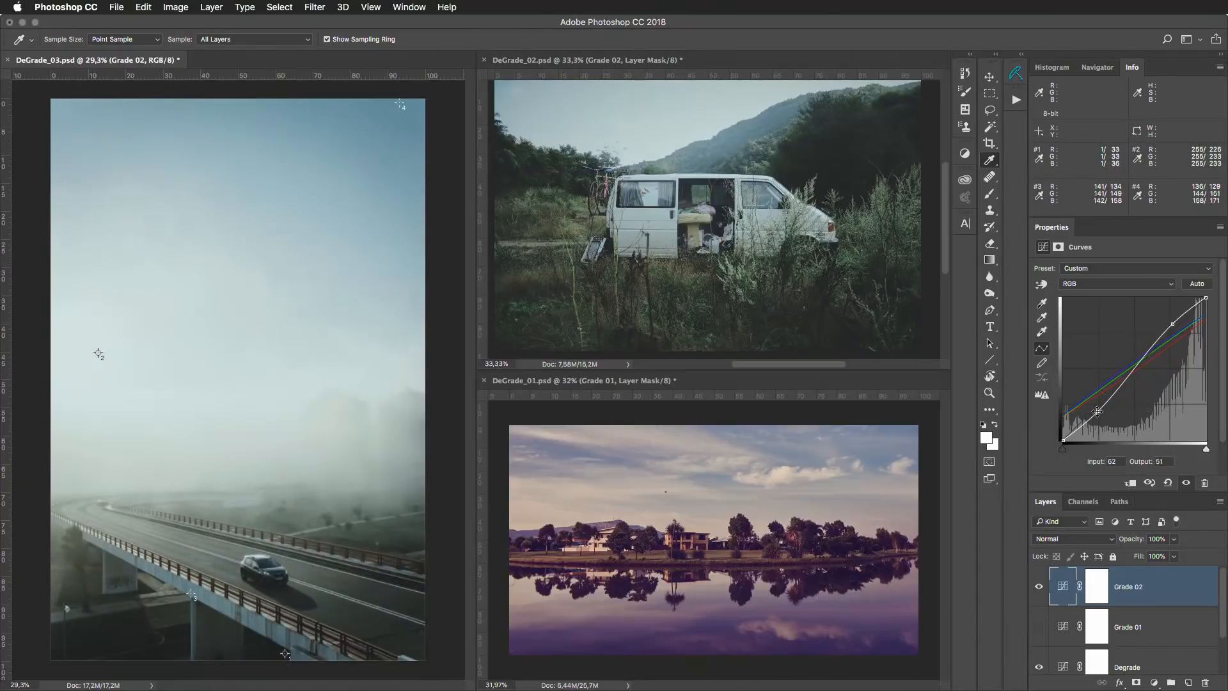
Compare the road photo with and without the Grade 02 layer, and leave that layer hidden.
{"action": "key", "text": "ctrl+comma"}
{"action": "key", "text": "ctrl+comma"}
{"action": "key", "text": "ctrl+comma"}
{"action": "key", "text": "ctrl+comma"}
{"action": "left_click", "coordinate": [1039, 587]}
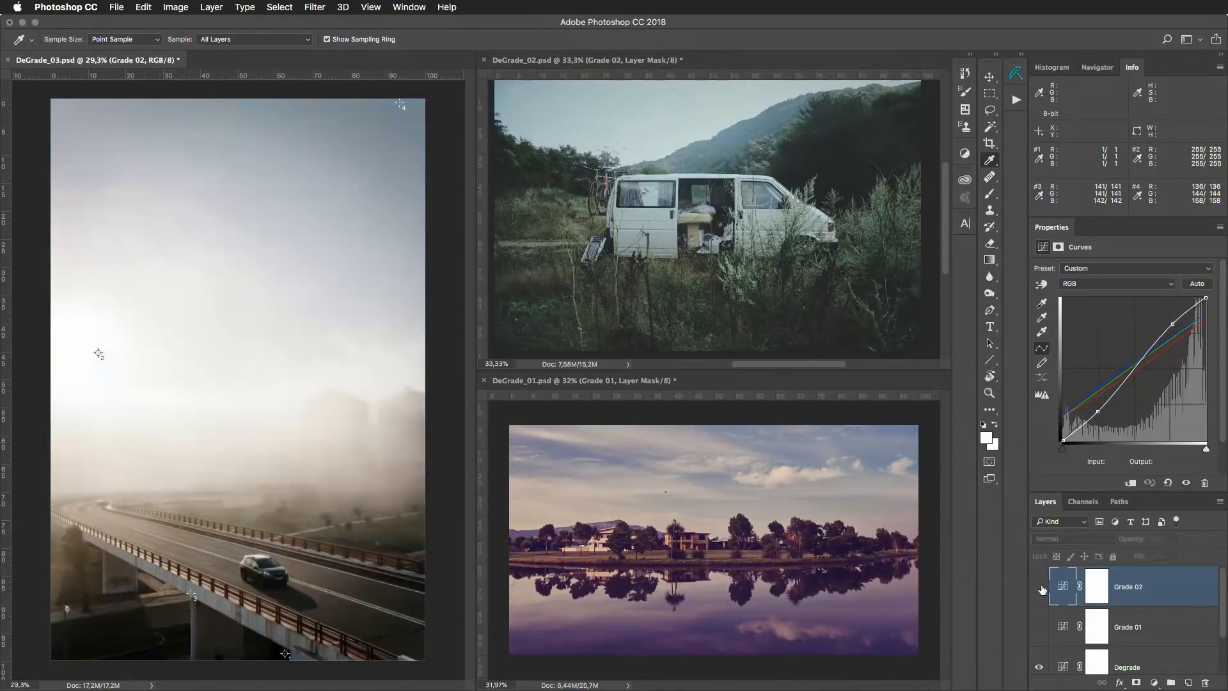
Try deleting the Degrade layer and undo the deletion.
{"action": "left_click_drag", "start_coordinate": [1224, 607], "coordinate": [1224, 632]}
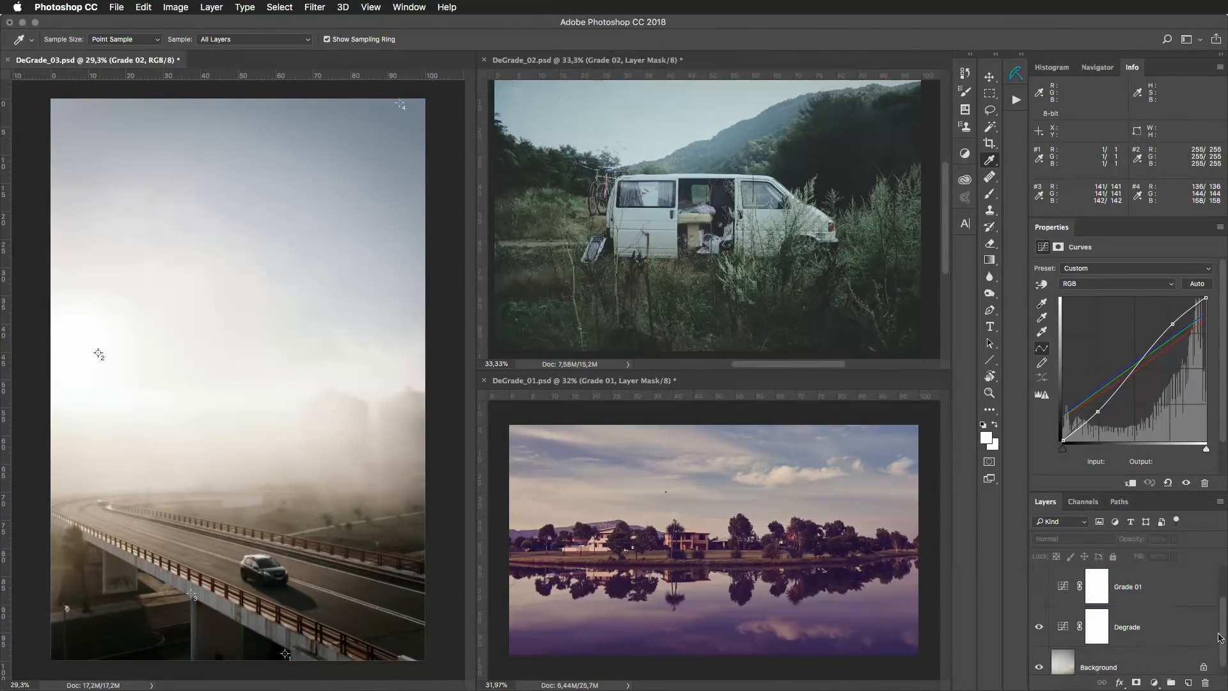
{"action": "left_click", "coordinate": [1186, 632]}
{"action": "key", "text": "Delete"}
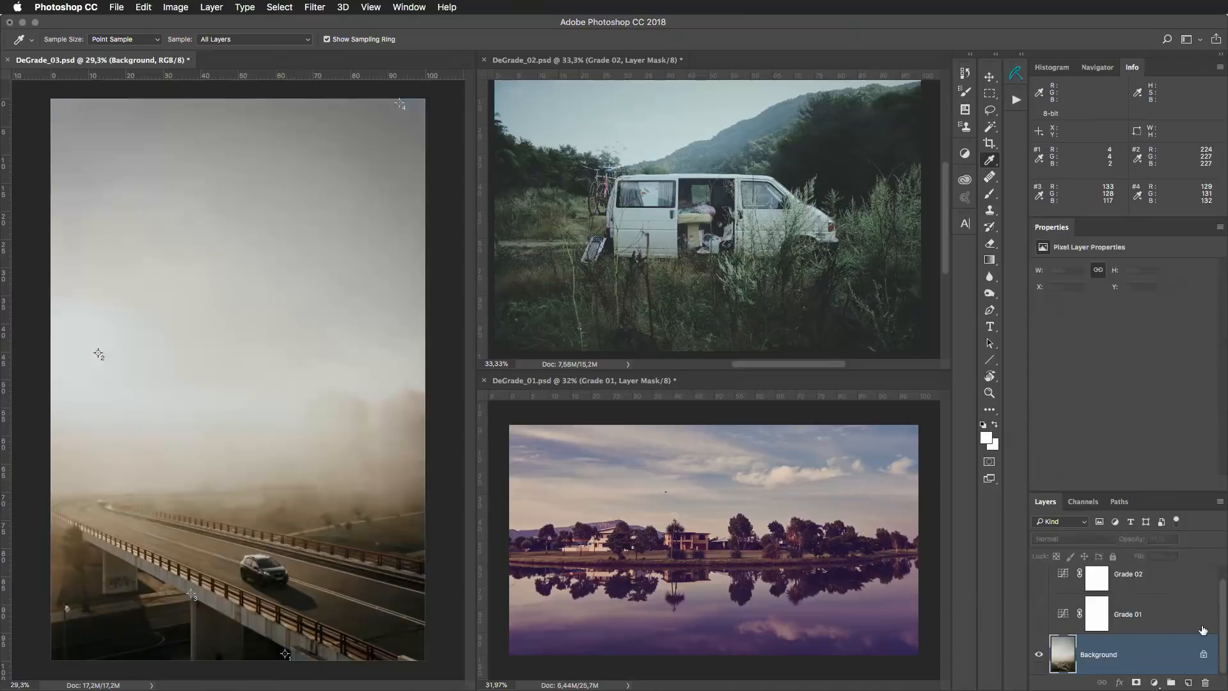
{"action": "key", "text": "ctrl+z"}
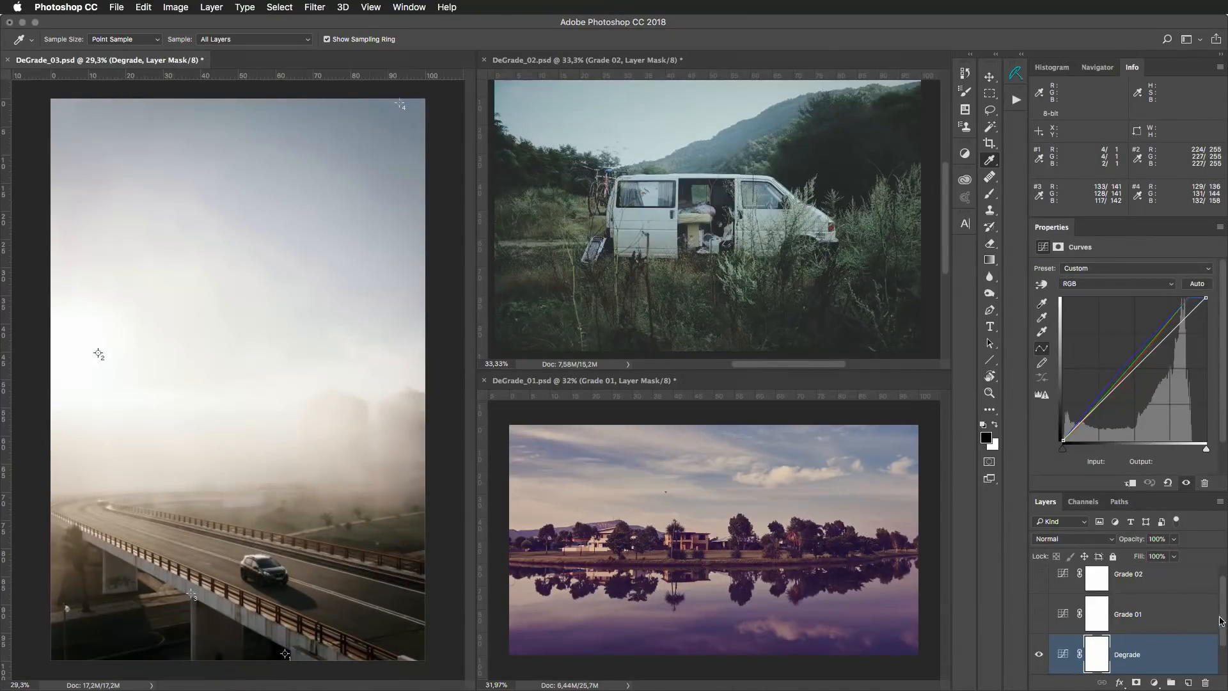
Undock the Properties panel and close the van and lake documents without saving, leaving only the road photo open.
{"action": "left_click_drag", "start_coordinate": [1051, 227], "coordinate": [707, 188]}
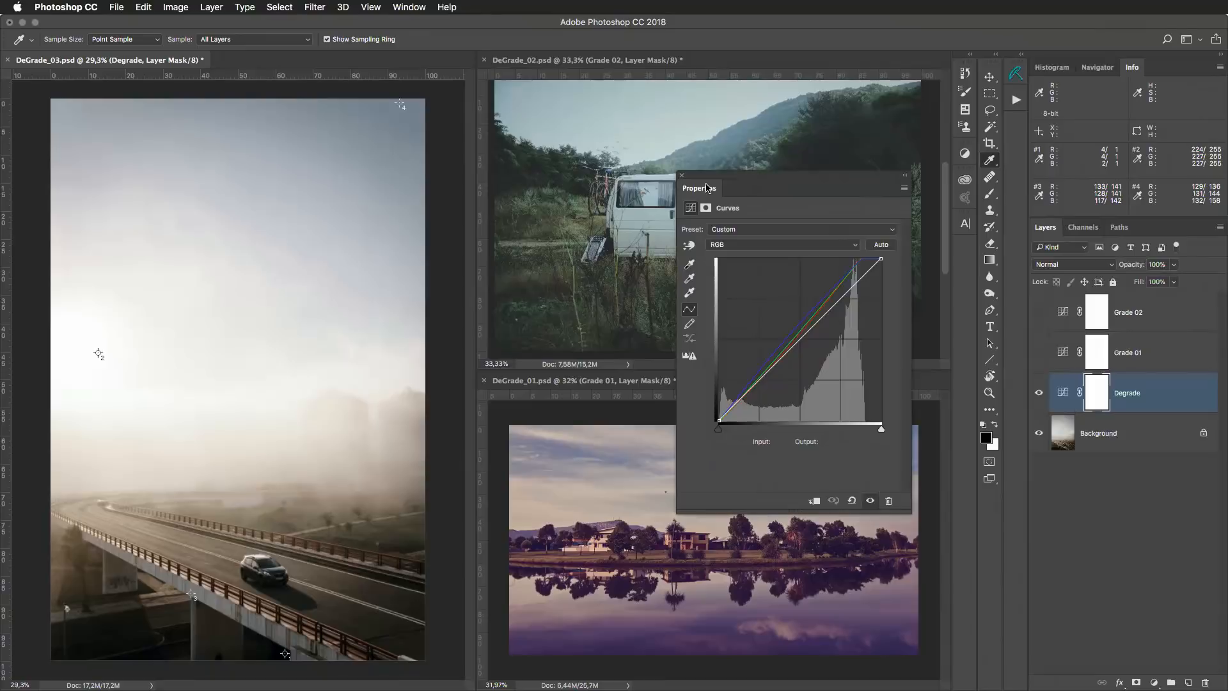
{"action": "left_click", "coordinate": [484, 60]}
{"action": "left_click", "coordinate": [575, 237]}
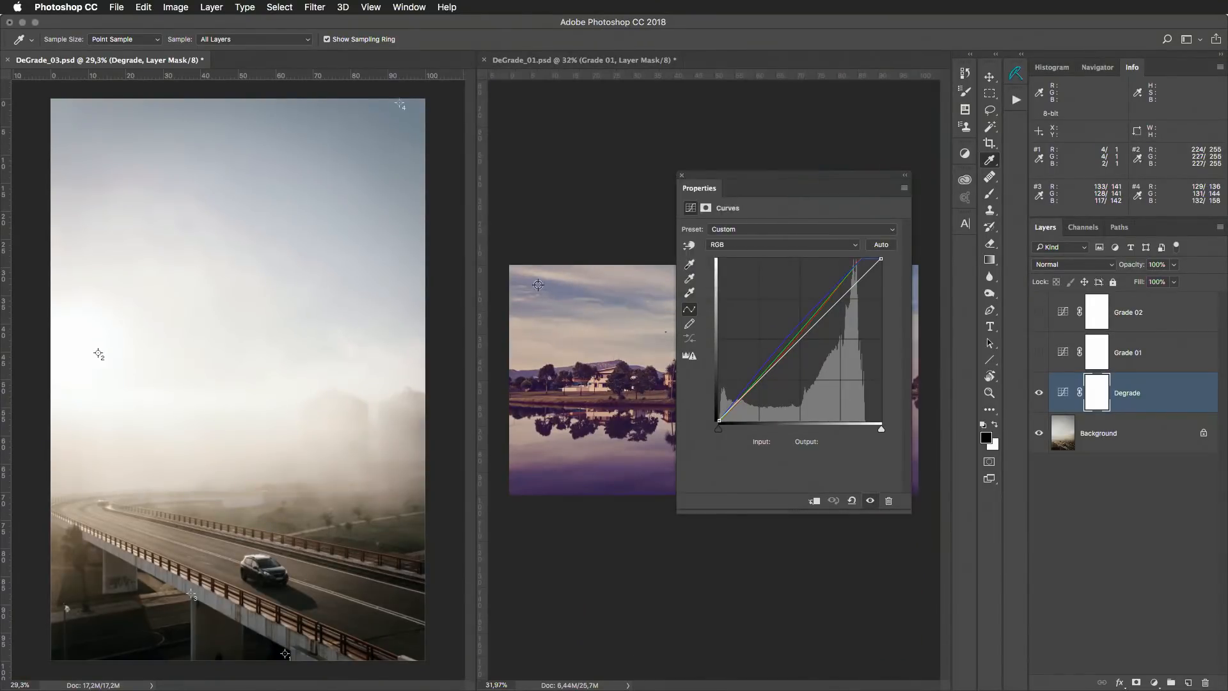
{"action": "left_click", "coordinate": [484, 59]}
{"action": "left_click", "coordinate": [574, 237]}
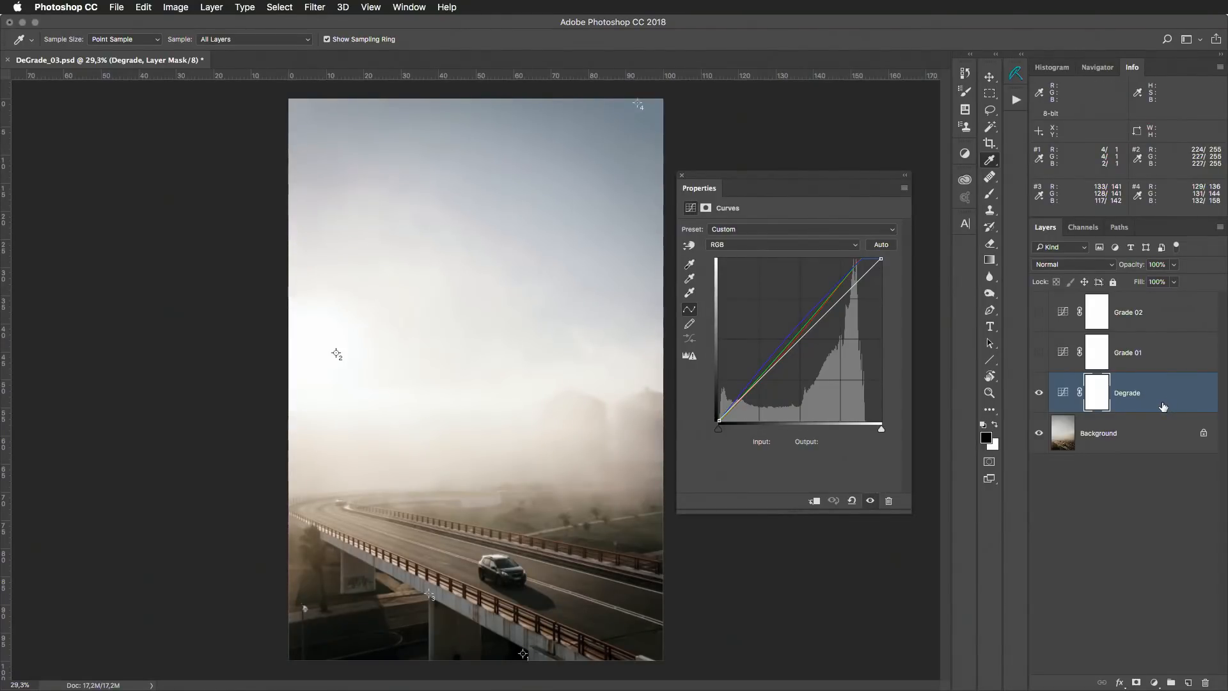
Stamp the visible layers into a new layer above Degrade and name it Stamp.
{"action": "key", "text": "super+alt+shift+e"}
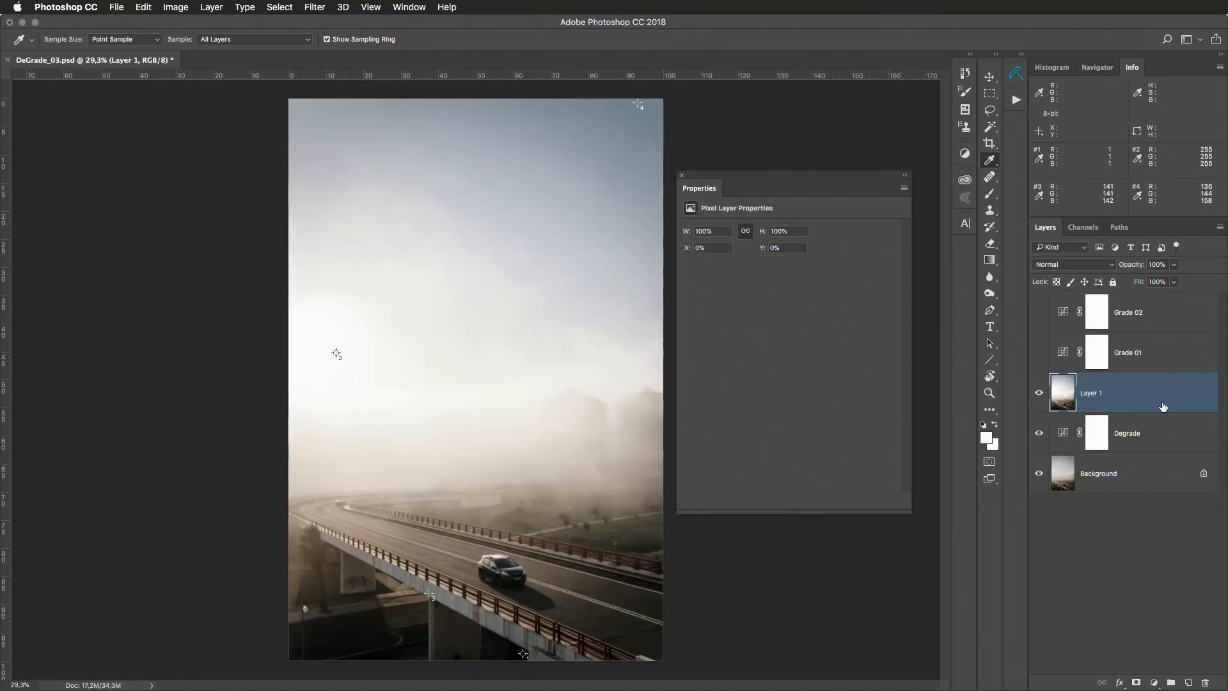
{"action": "double_click", "coordinate": [1087, 393]}
{"action": "type", "text": "Stamp"}
{"action": "key", "text": "Return"}
Place the JWR | Grading graphic from the JWR | Workflow library as an editable layer group above the Stamp layer.
{"action": "left_click", "coordinate": [966, 180]}
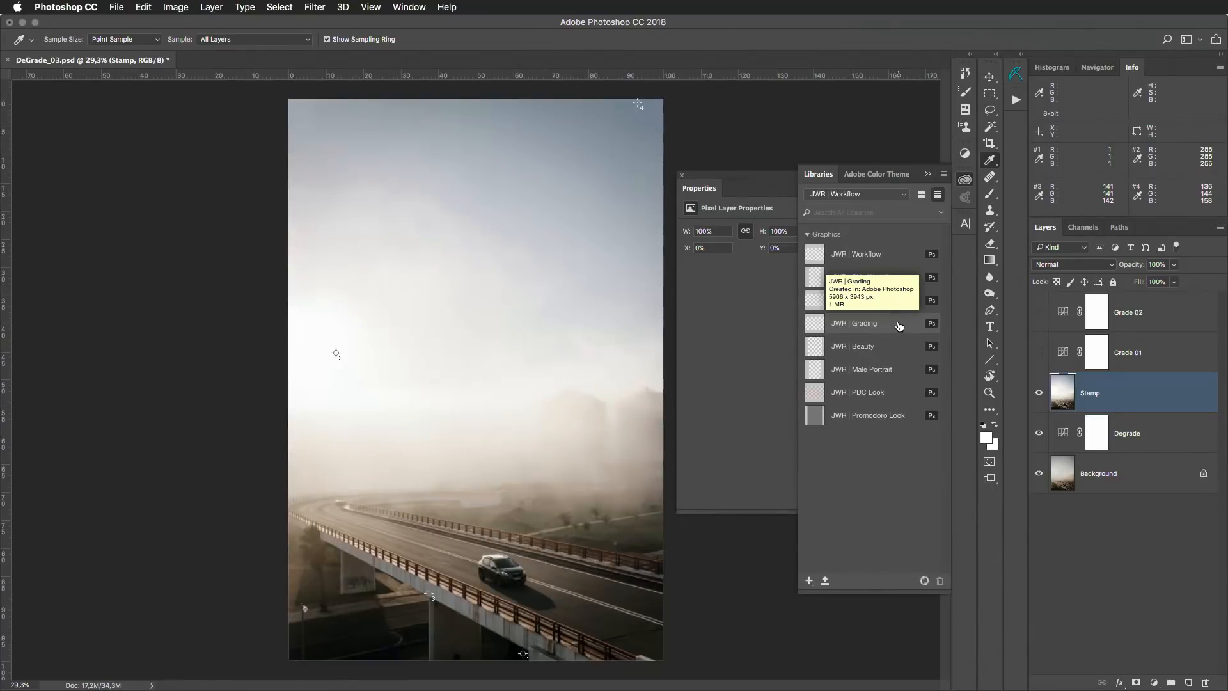
{"action": "right_click", "coordinate": [900, 326]}
{"action": "left_click", "coordinate": [965, 363]}
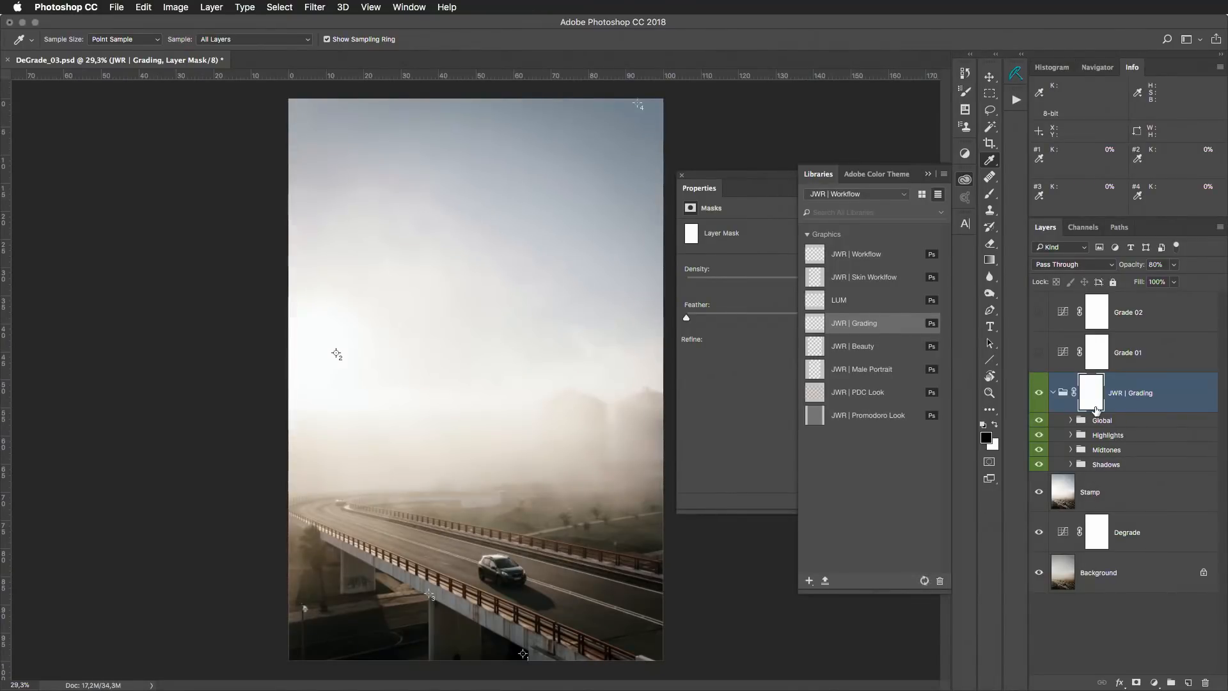
{"action": "left_click", "coordinate": [965, 179]}
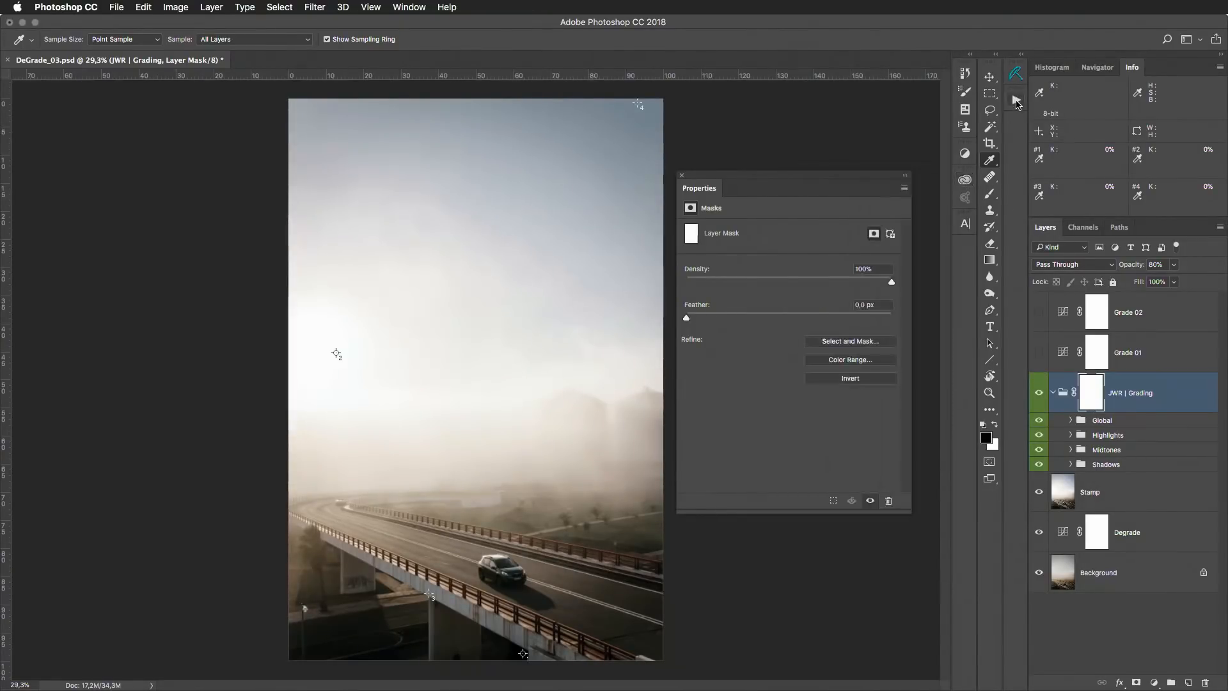
Expand the actions list, run the Color Grading Masken erstellen action, and move the Properties panel aside.
{"action": "left_click", "coordinate": [1017, 101]}
{"action": "left_click", "coordinate": [1018, 100]}
{"action": "left_click", "coordinate": [1022, 56]}
{"action": "scroll", "coordinate": [982, 567], "scroll_direction": "down", "scroll_amount": 10}
{"action": "left_click", "coordinate": [980, 568]}
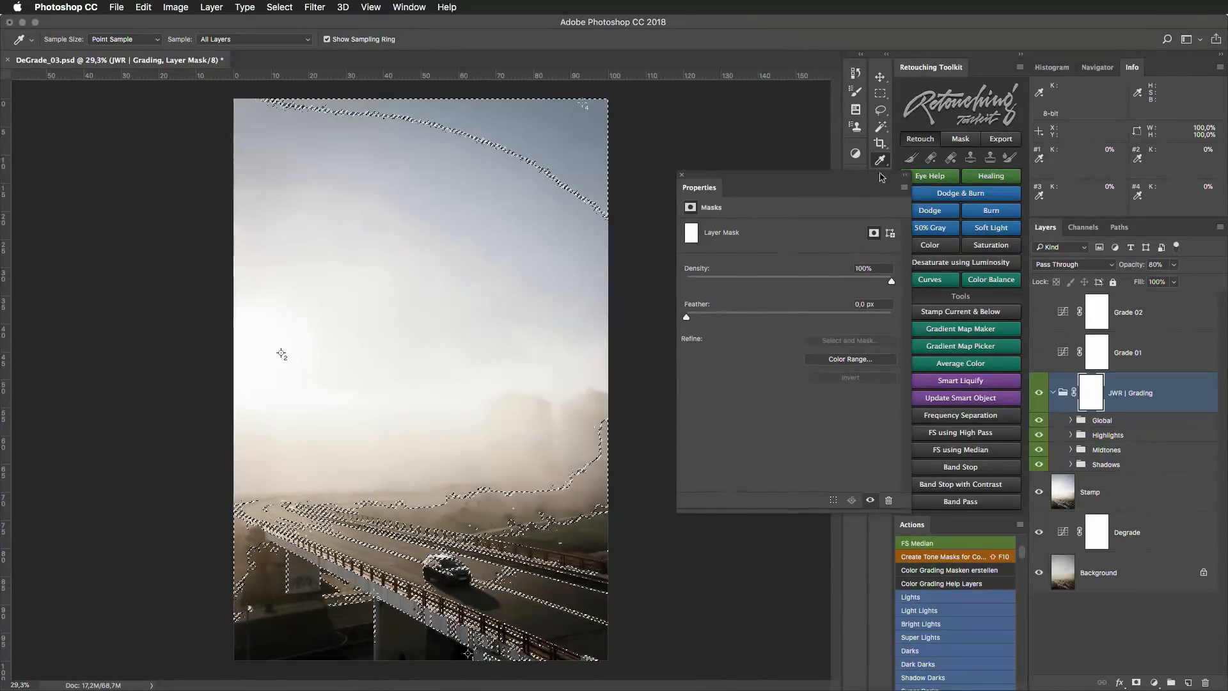
{"action": "left_click_drag", "start_coordinate": [882, 177], "coordinate": [798, 137]}
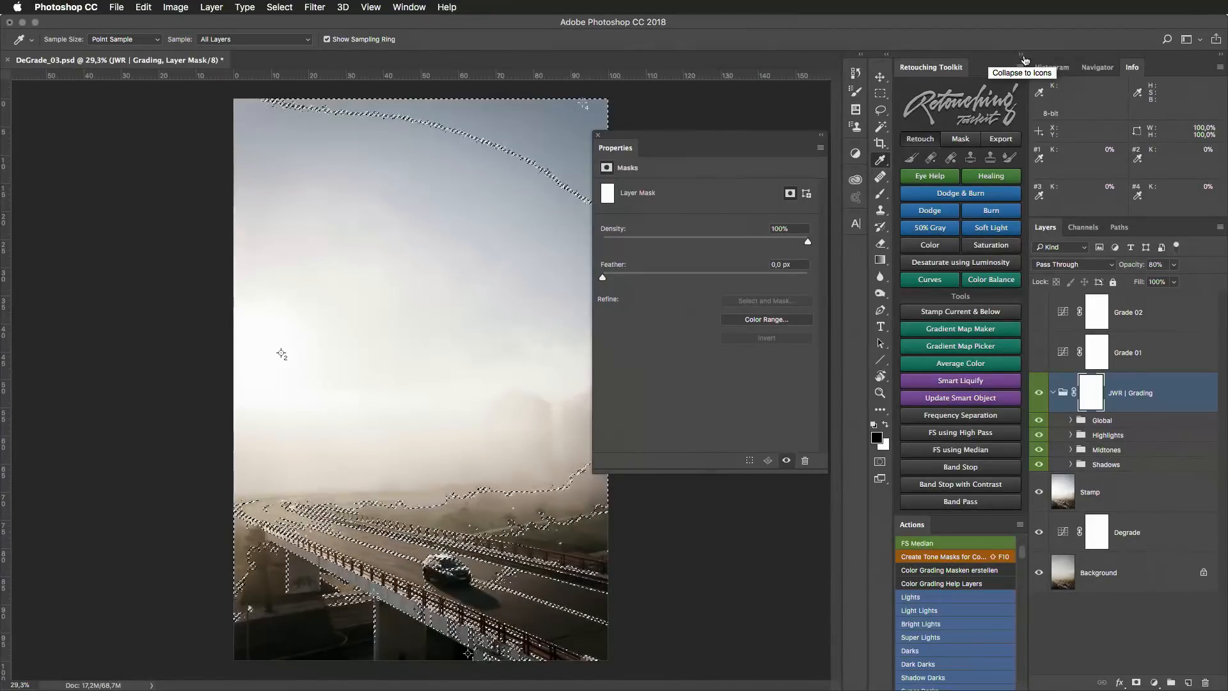
Delete the tone mask channels from Lichter through Erweiterte Mitten, clear the selection, and return to the layer stack.
{"action": "left_click", "coordinate": [1083, 227]}
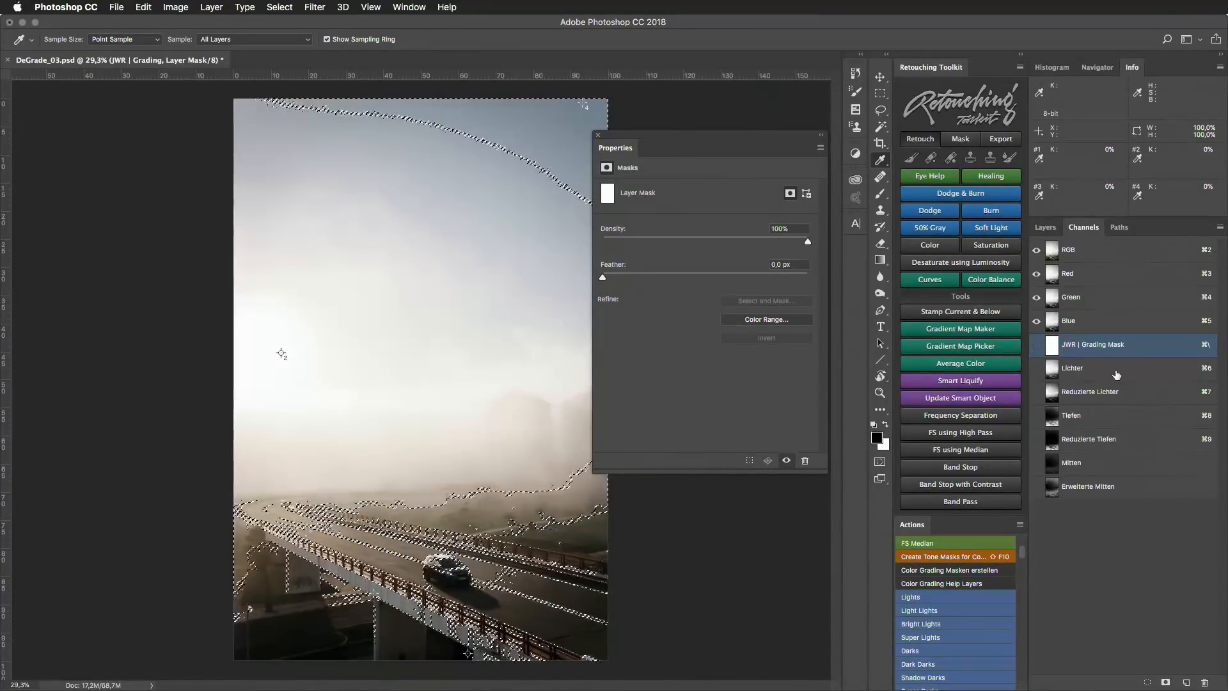
{"action": "left_click", "coordinate": [1116, 374]}
{"action": "left_click", "coordinate": [1120, 392], "text": "shift"}
{"action": "left_click", "coordinate": [1121, 415], "text": "shift"}
{"action": "left_click", "coordinate": [1123, 439], "text": "shift"}
{"action": "left_click", "coordinate": [1124, 462], "text": "shift"}
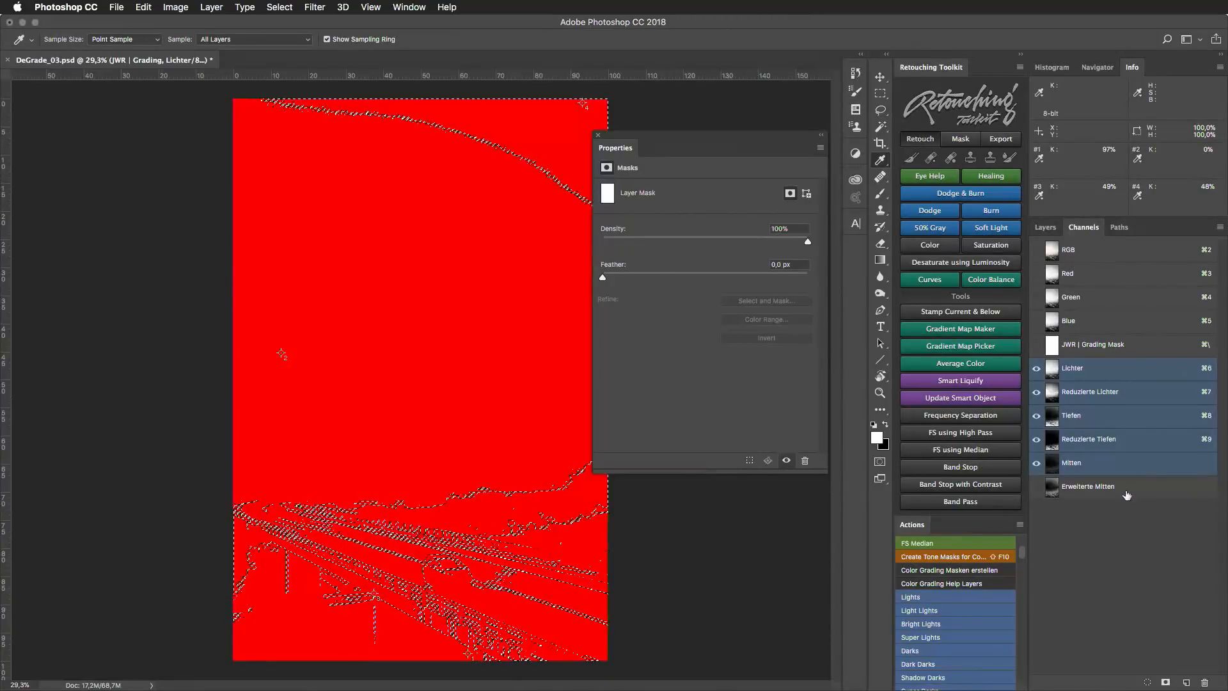
{"action": "left_click", "coordinate": [1205, 682]}
{"action": "left_click", "coordinate": [719, 238]}
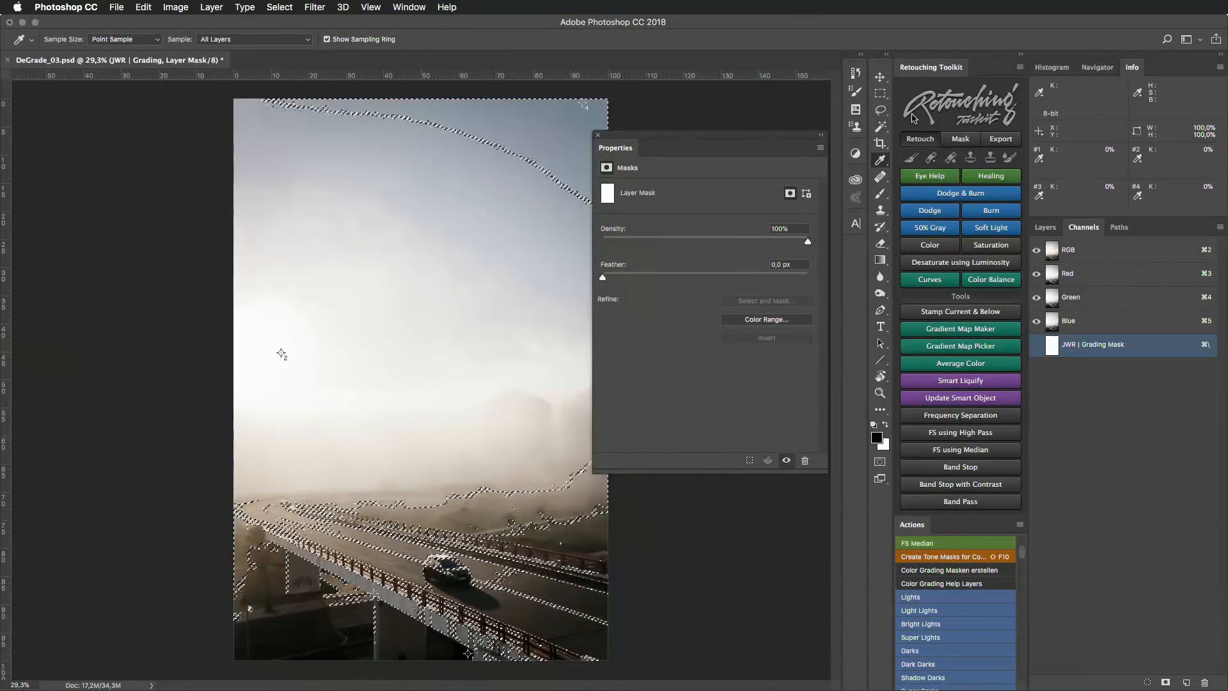
{"action": "key", "text": "super+d"}
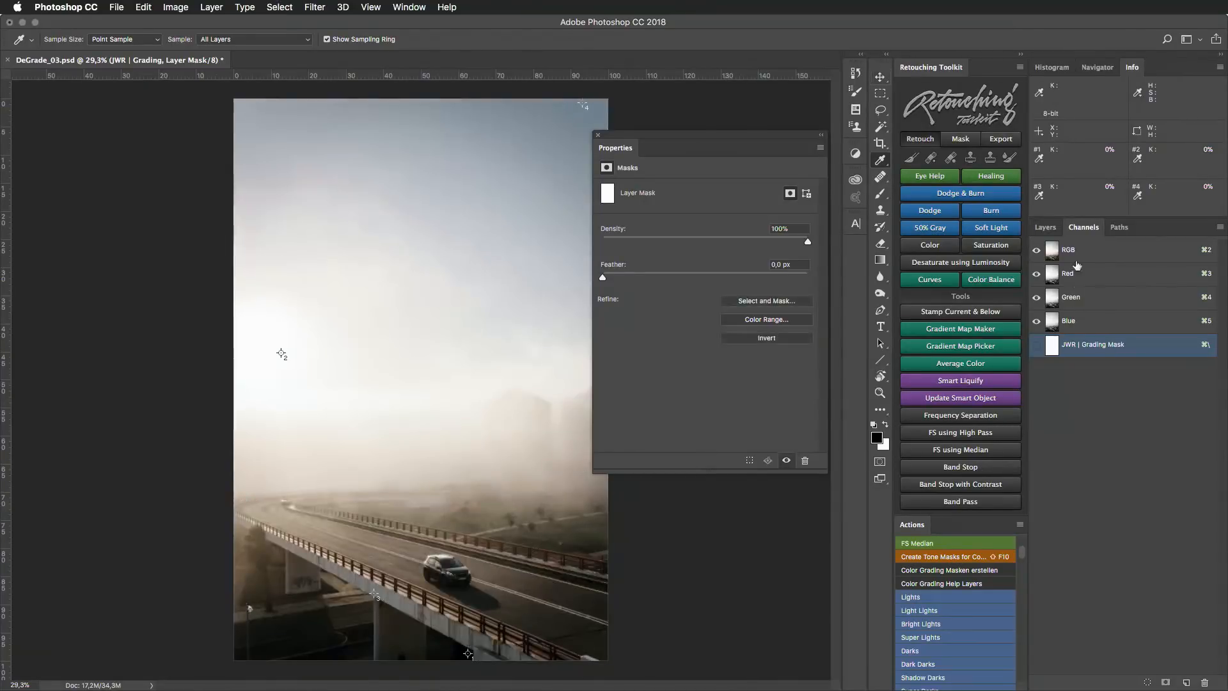
{"action": "left_click", "coordinate": [1059, 232]}
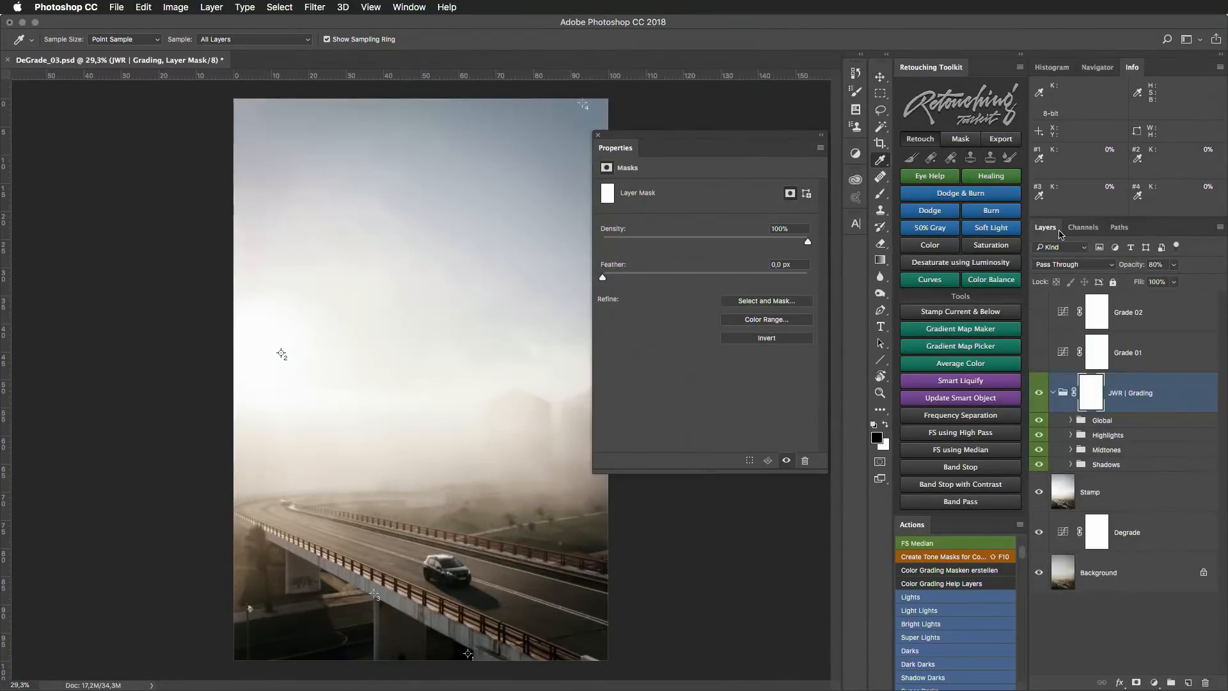
Run the Create Tone Masks action and mask the Highlights group with the Intersected Highlights channel.
{"action": "left_click", "coordinate": [981, 561]}
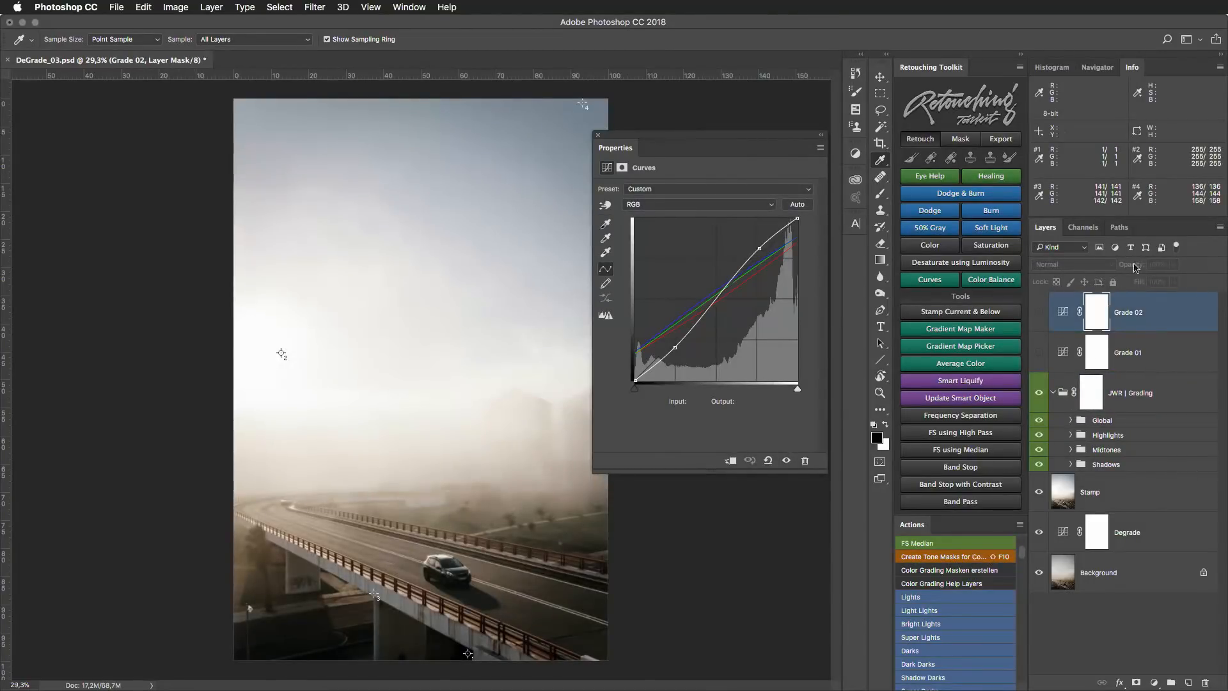
{"action": "left_click", "coordinate": [1083, 228]}
{"action": "left_click", "coordinate": [1054, 395], "text": "super"}
{"action": "left_click", "coordinate": [1046, 228]}
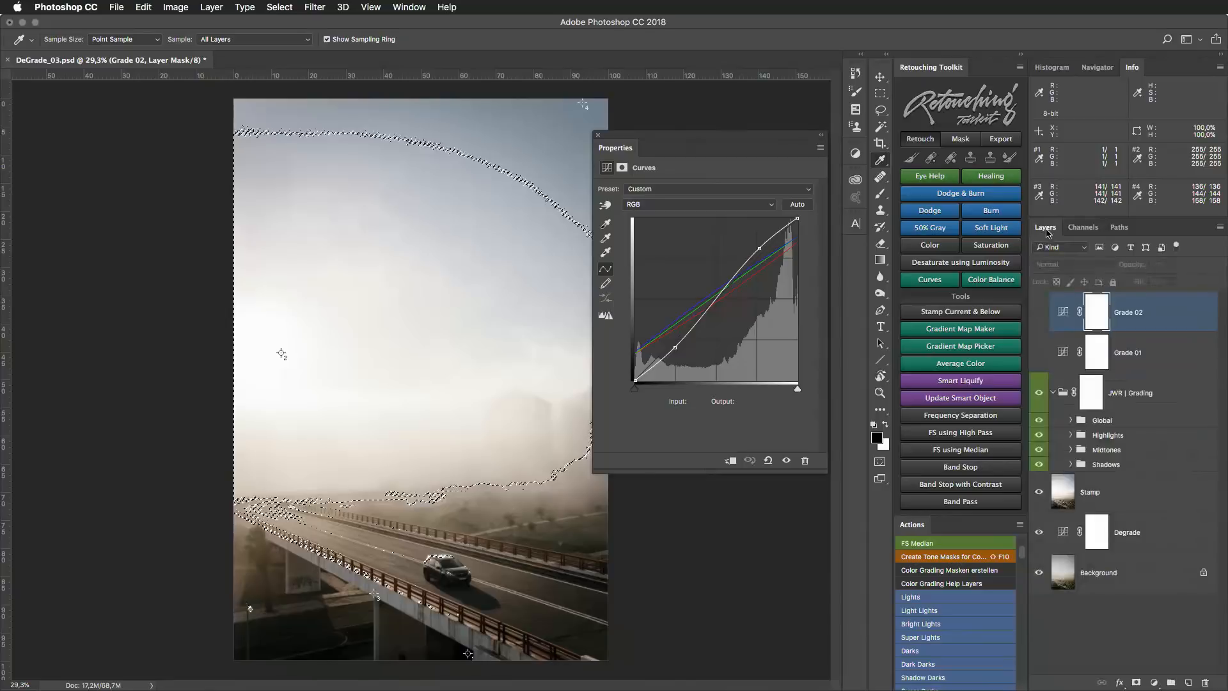
{"action": "left_click", "coordinate": [1121, 438]}
{"action": "left_click", "coordinate": [1136, 682]}
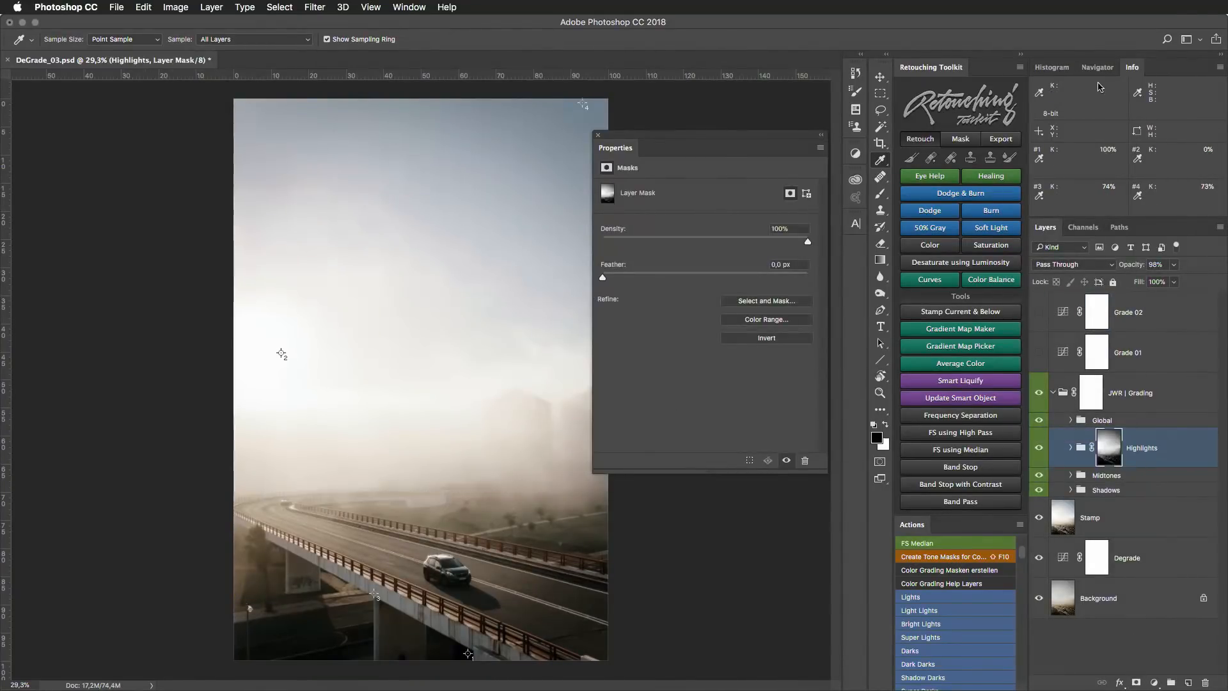
Load the Intersected Midtones channel as a selection and apply it as the Midtones group's layer mask.
{"action": "left_click", "coordinate": [1091, 228]}
{"action": "left_click", "coordinate": [1052, 439], "text": "super"}
{"action": "left_click", "coordinate": [1046, 228]}
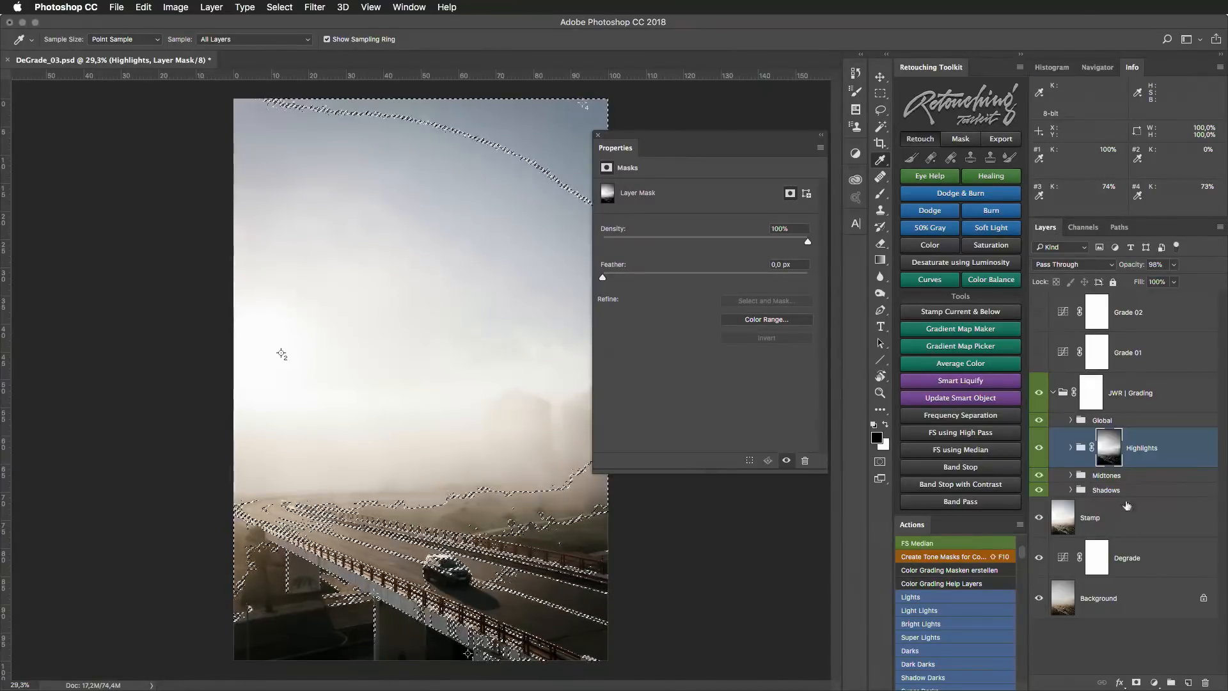
{"action": "left_click", "coordinate": [1131, 477]}
{"action": "left_click", "coordinate": [1136, 682]}
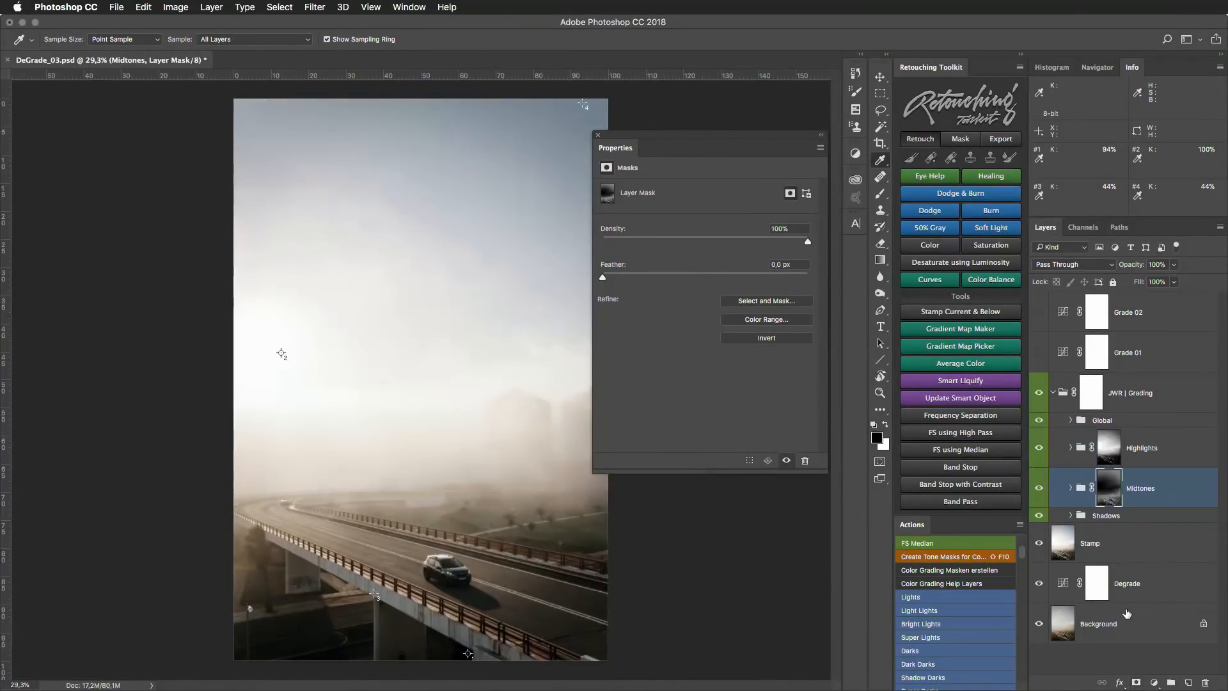
Mask the Shadows group with the Intersected Shadows channel and close the Properties panel.
{"action": "left_click", "coordinate": [1091, 228]}
{"action": "left_click", "coordinate": [1053, 486], "text": "super"}
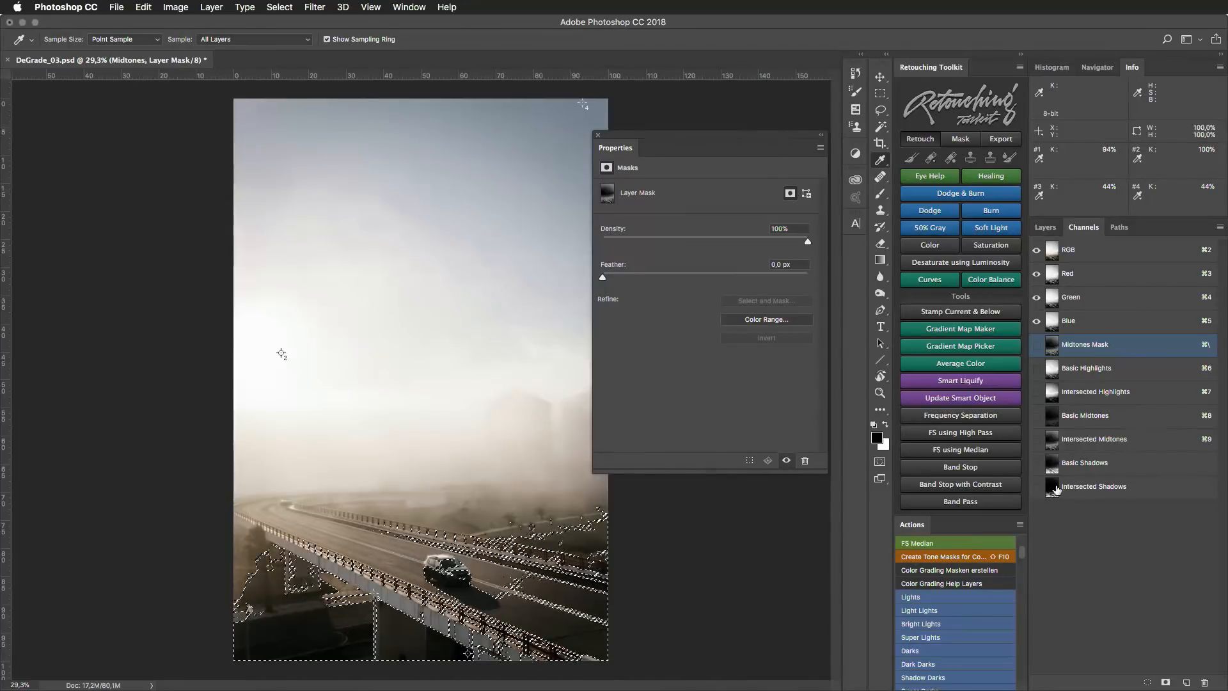
{"action": "left_click", "coordinate": [1045, 228]}
{"action": "left_click", "coordinate": [1106, 516]}
{"action": "left_click", "coordinate": [1136, 682]}
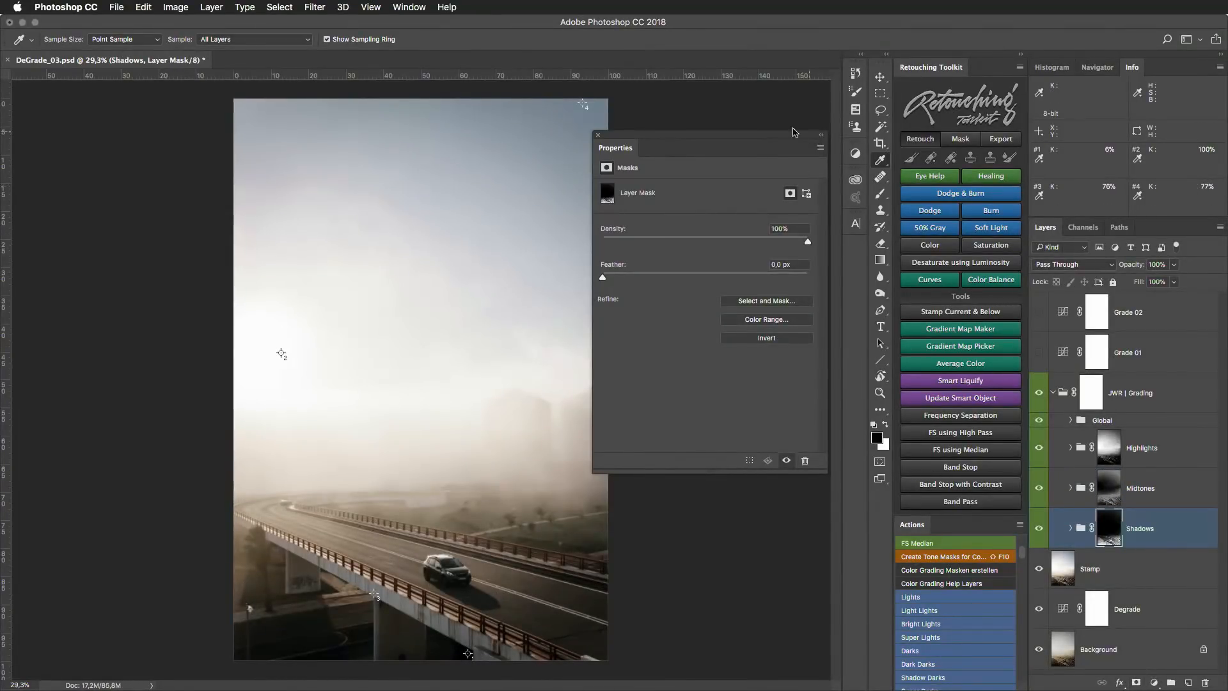
{"action": "left_click", "coordinate": [597, 135]}
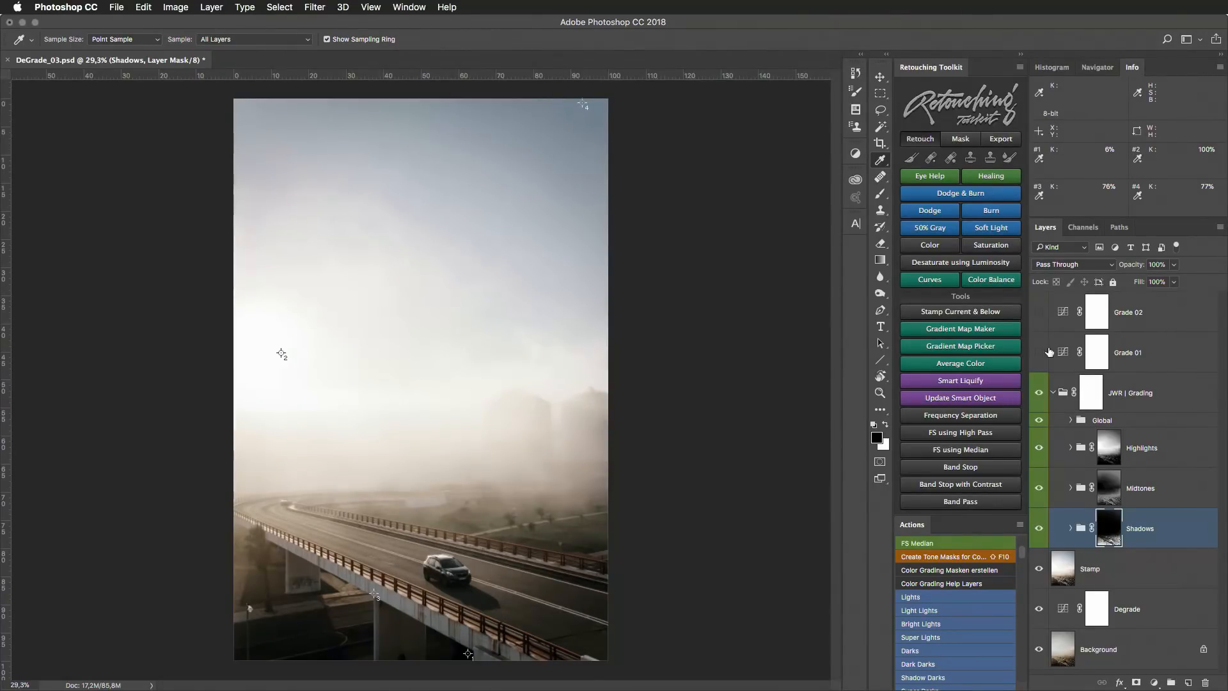
Make the Grade 01 layer visible and move it to the top of the Shadows group.
{"action": "left_click", "coordinate": [1040, 352]}
{"action": "left_click", "coordinate": [1149, 360]}
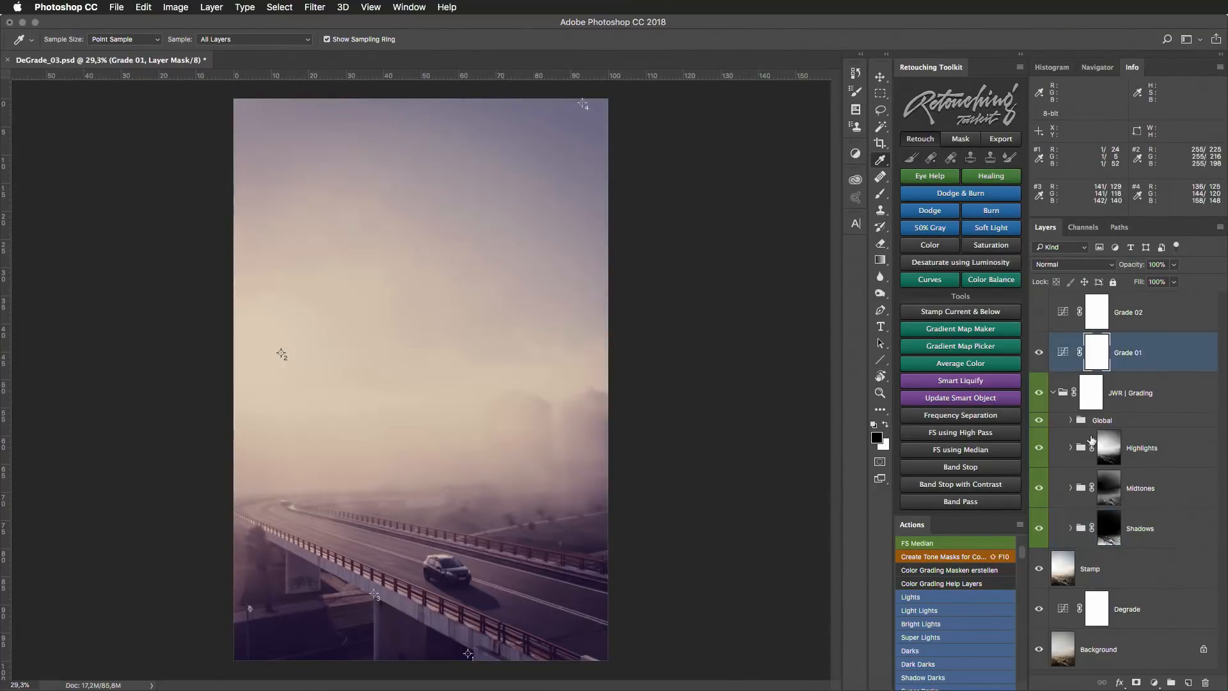
{"action": "left_click", "coordinate": [1071, 528]}
{"action": "left_click_drag", "start_coordinate": [1149, 358], "coordinate": [1165, 549]}
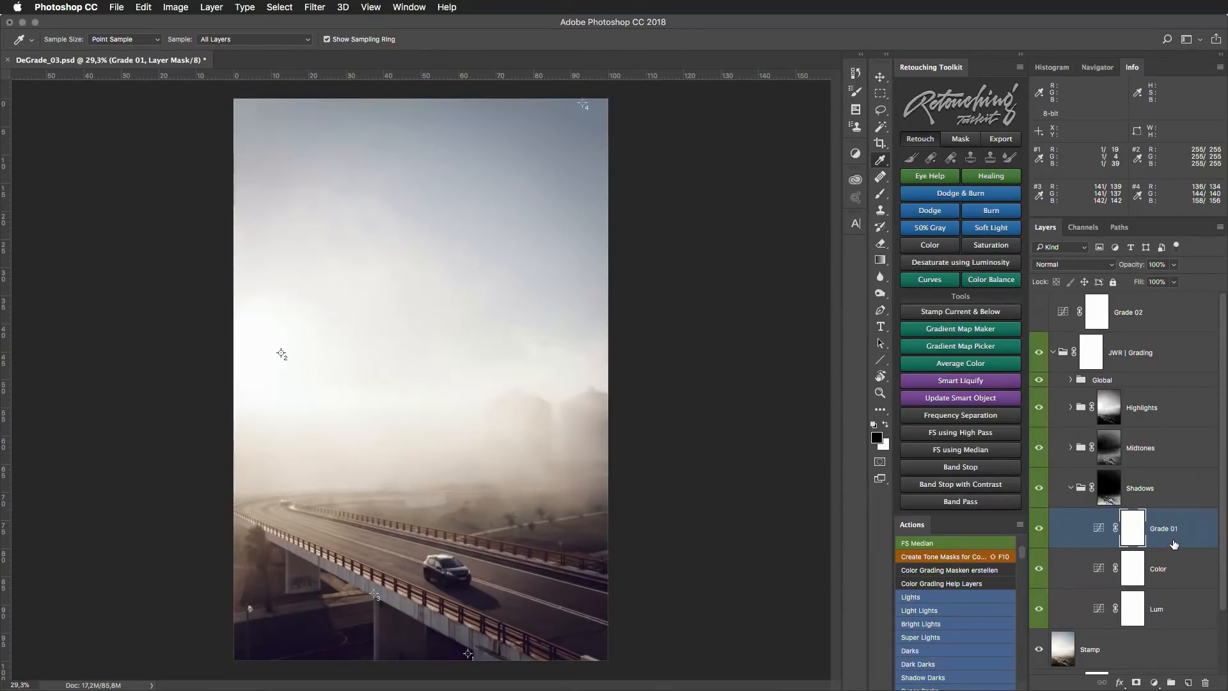
Place the Grade 02 layer at the top of the Highlights group and make it visible.
{"action": "left_click", "coordinate": [1110, 408]}
{"action": "scroll", "coordinate": [1114, 415], "scroll_direction": "down", "scroll_amount": 1}
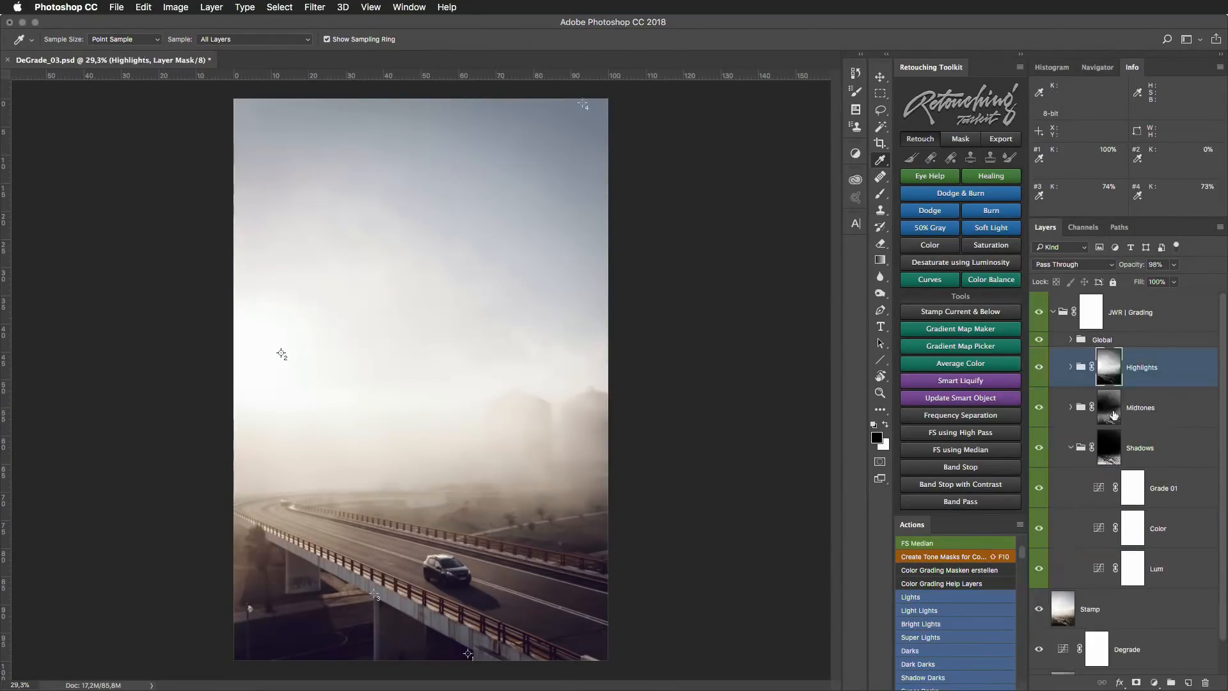
{"action": "left_click", "coordinate": [1071, 368]}
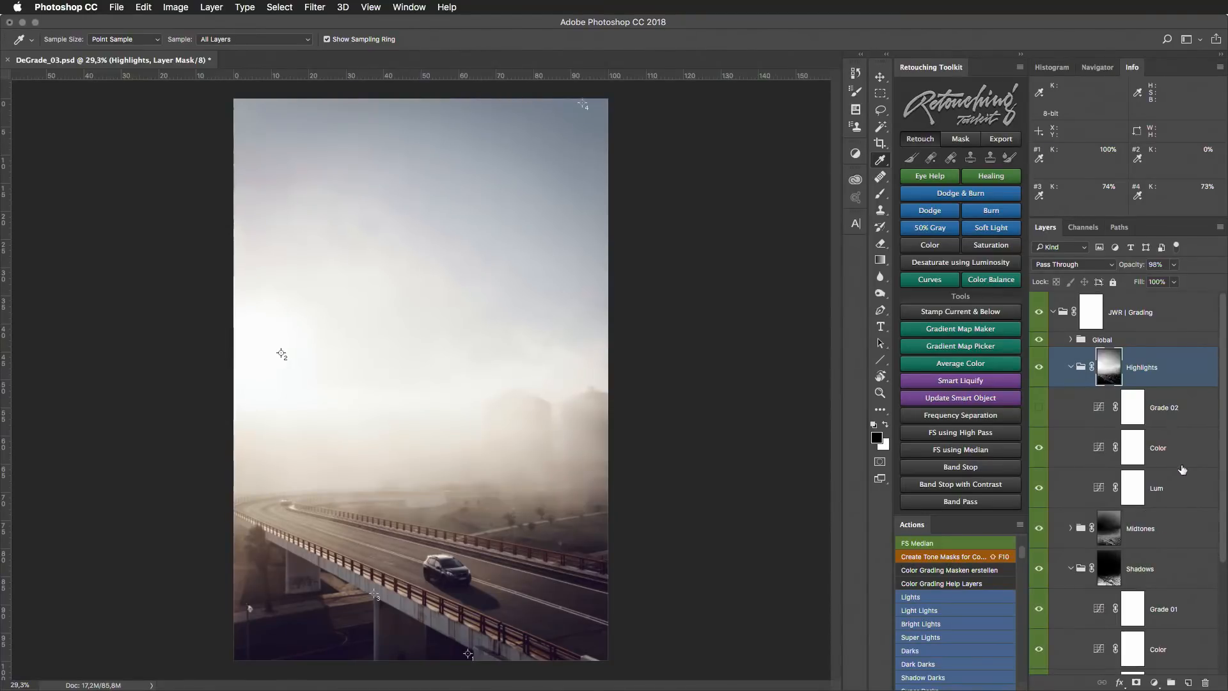
{"action": "left_click", "coordinate": [1040, 407]}
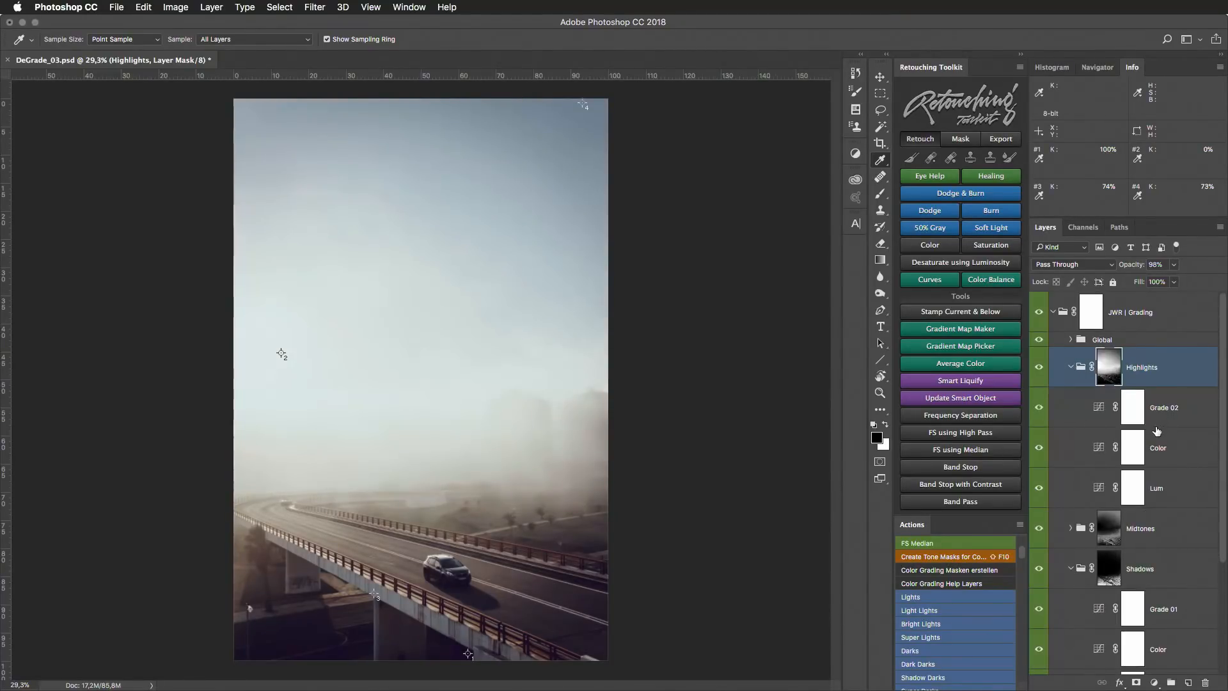
Collapse the JWR | Grading group and compare the photo with and without the whole grading.
{"action": "left_click", "coordinate": [1055, 312]}
{"action": "key", "text": "super+comma"}
{"action": "key", "text": "super+comma"}
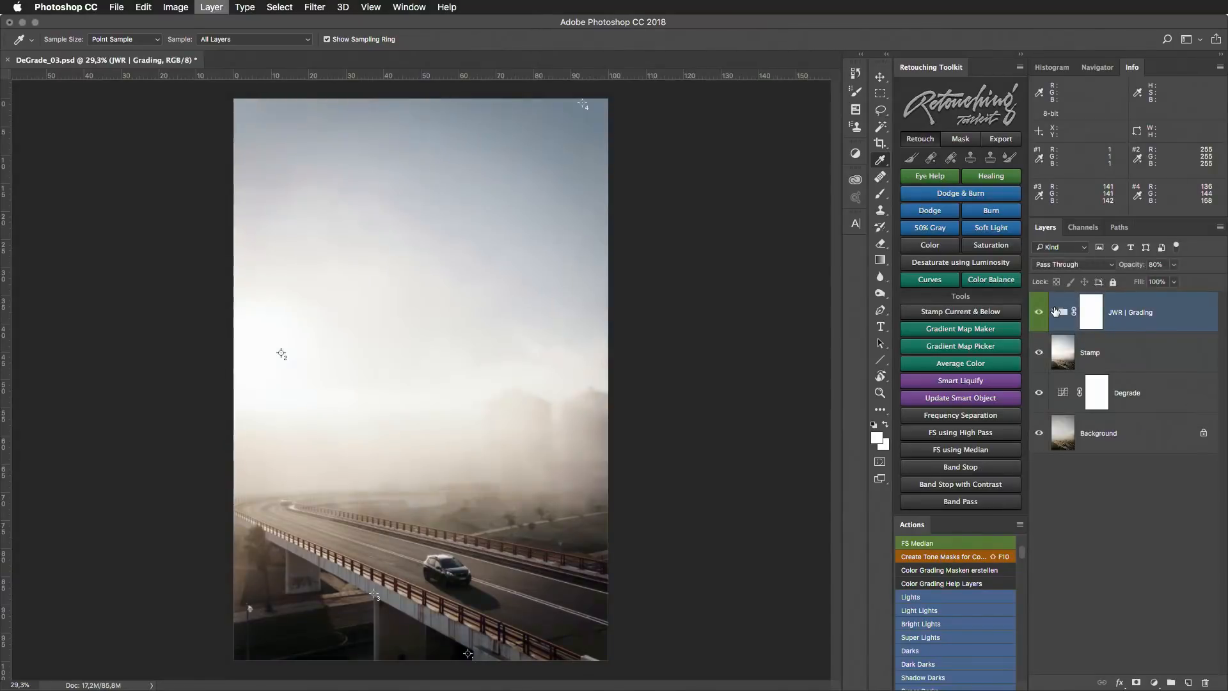
{"action": "key", "text": "super+comma"}
{"action": "key", "text": "super+comma"}
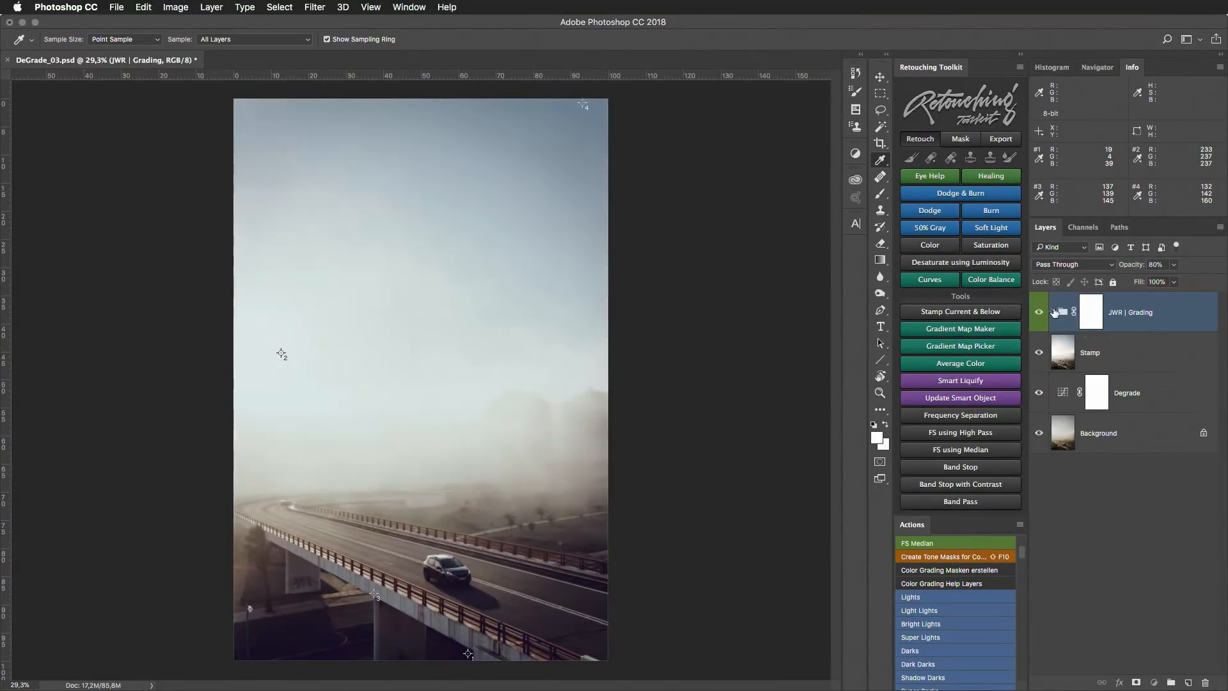
Expand the JWR | Grading group and compare the image with and without the Grade 02 layer in Highlights.
{"action": "left_click", "coordinate": [1053, 313]}
{"action": "left_click", "coordinate": [1197, 414]}
{"action": "key", "text": "super+comma"}
{"action": "key", "text": "super+comma"}
{"action": "key", "text": "super+comma"}
{"action": "key", "text": "super+comma"}
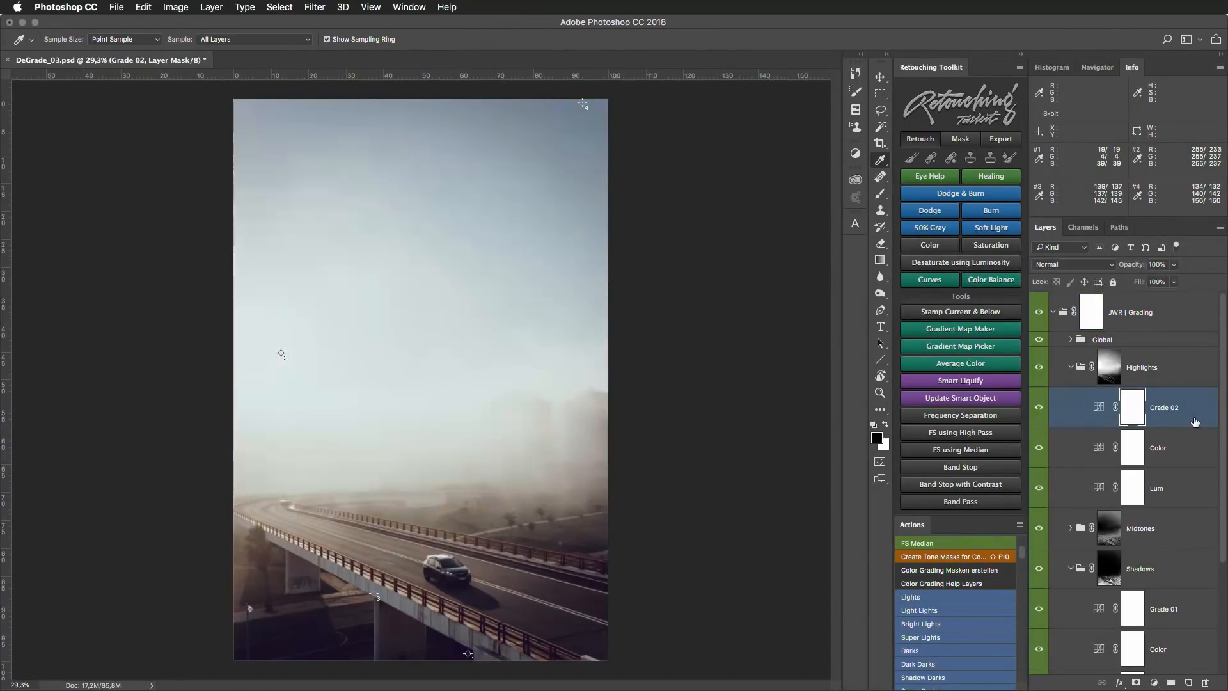
Compare the dark tones with and without the Grade 01 layer in the Shadows group.
{"action": "scroll", "coordinate": [1223, 481], "scroll_direction": "down", "scroll_amount": 5}
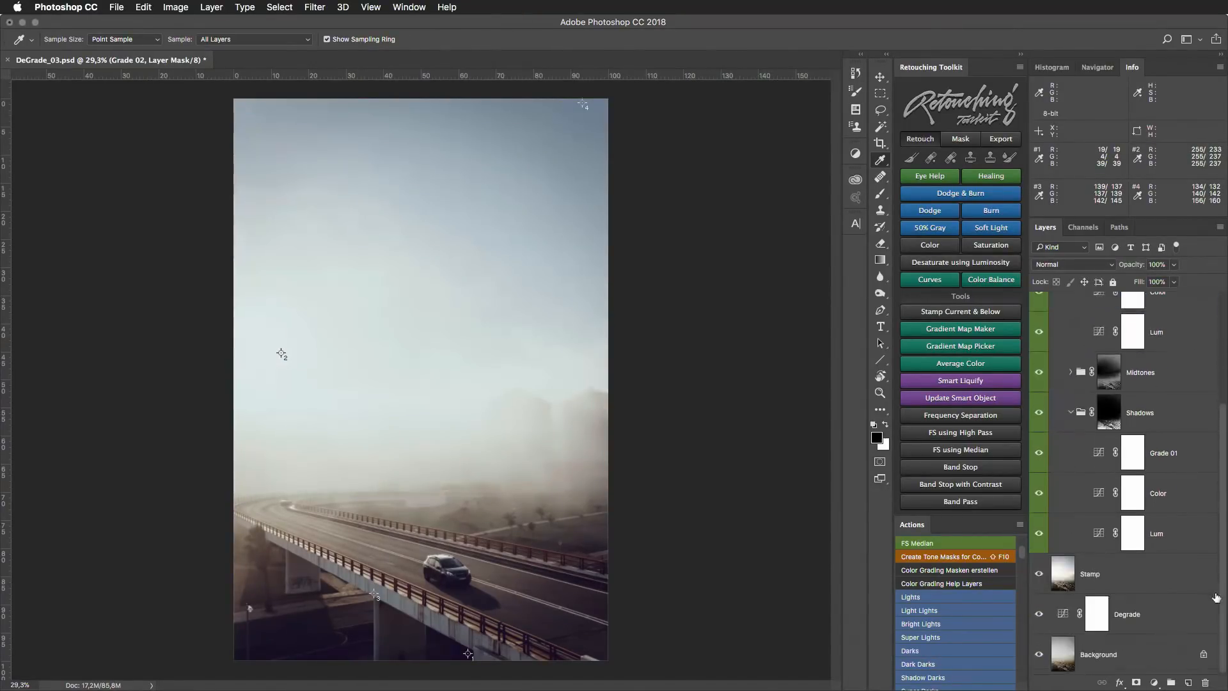
{"action": "left_click", "coordinate": [1195, 454]}
{"action": "key", "text": "super+comma"}
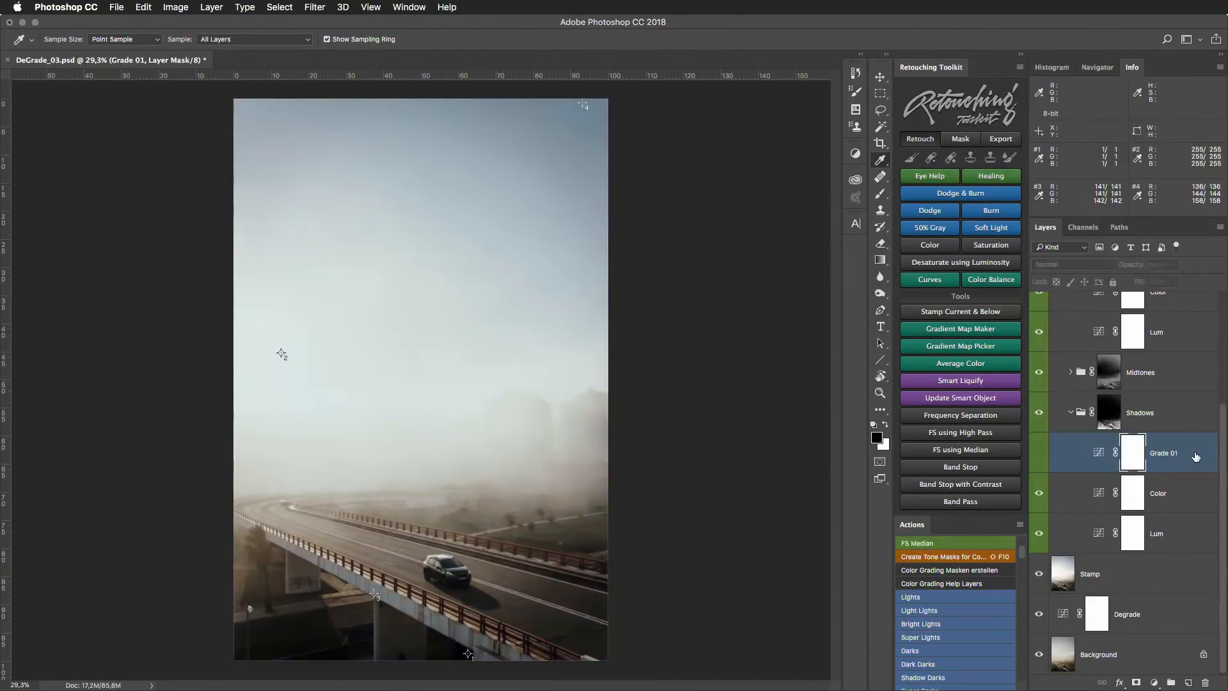
{"action": "key", "text": "super+comma"}
Swap the grade layers, placing Grade 01 atop Highlights and Grade 02 atop Shadows, and check each grade's effect, starting with Grade 01.
{"action": "scroll", "coordinate": [1222, 447], "scroll_direction": "up", "scroll_amount": 3}
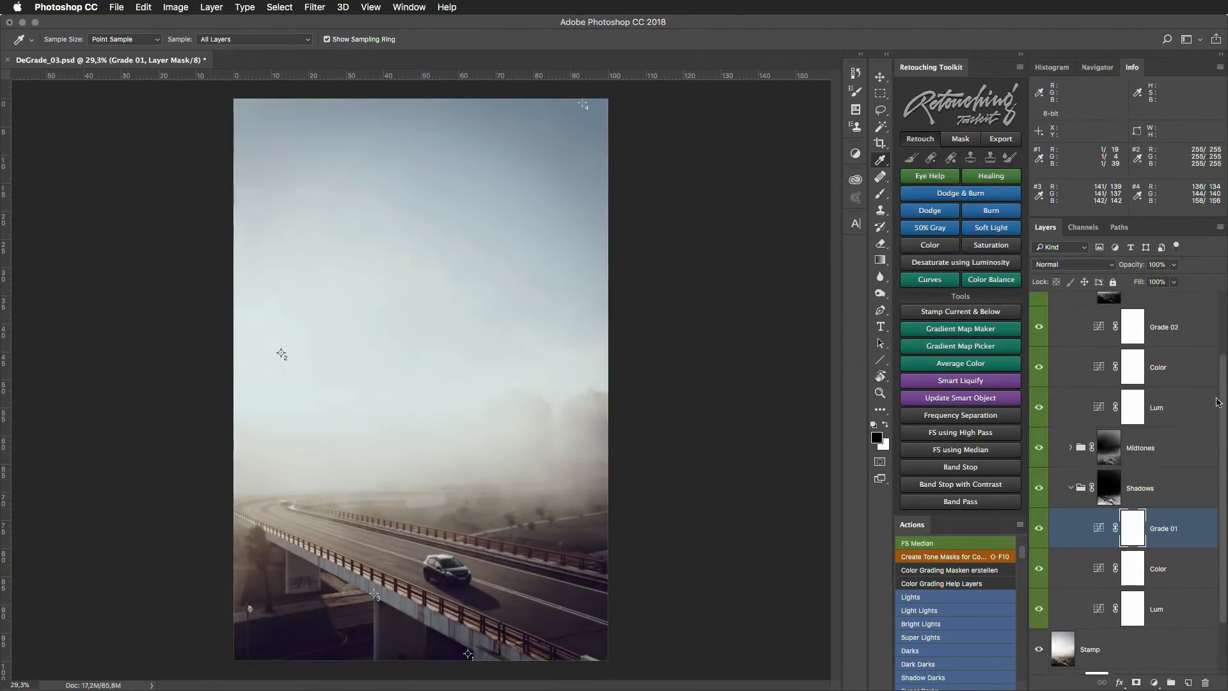
{"action": "mouse_move", "coordinate": [1182, 376]}
{"action": "left_mouse_down"}
{"action": "mouse_move", "coordinate": [1180, 563]}
{"action": "mouse_move", "coordinate": [1174, 326]}
{"action": "mouse_move", "coordinate": [1168, 355]}
{"action": "left_mouse_up"}
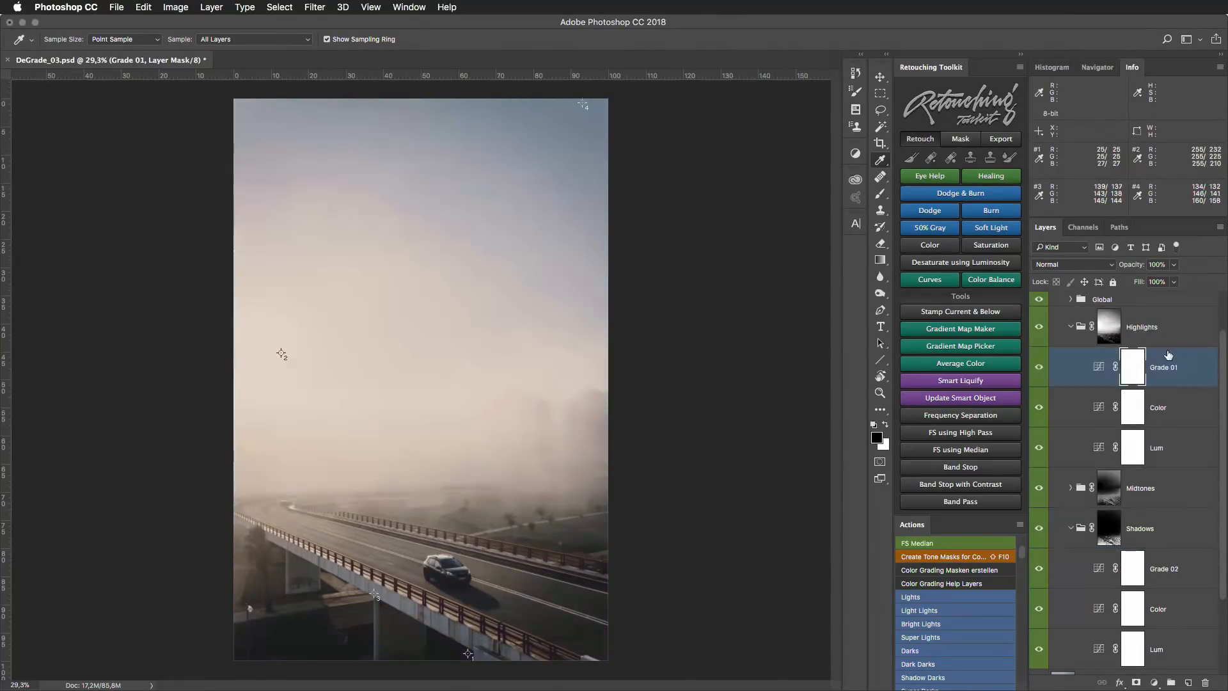
{"action": "key", "text": "super+comma"}
{"action": "key", "text": "super+comma"}
{"action": "left_click", "coordinate": [1185, 575]}
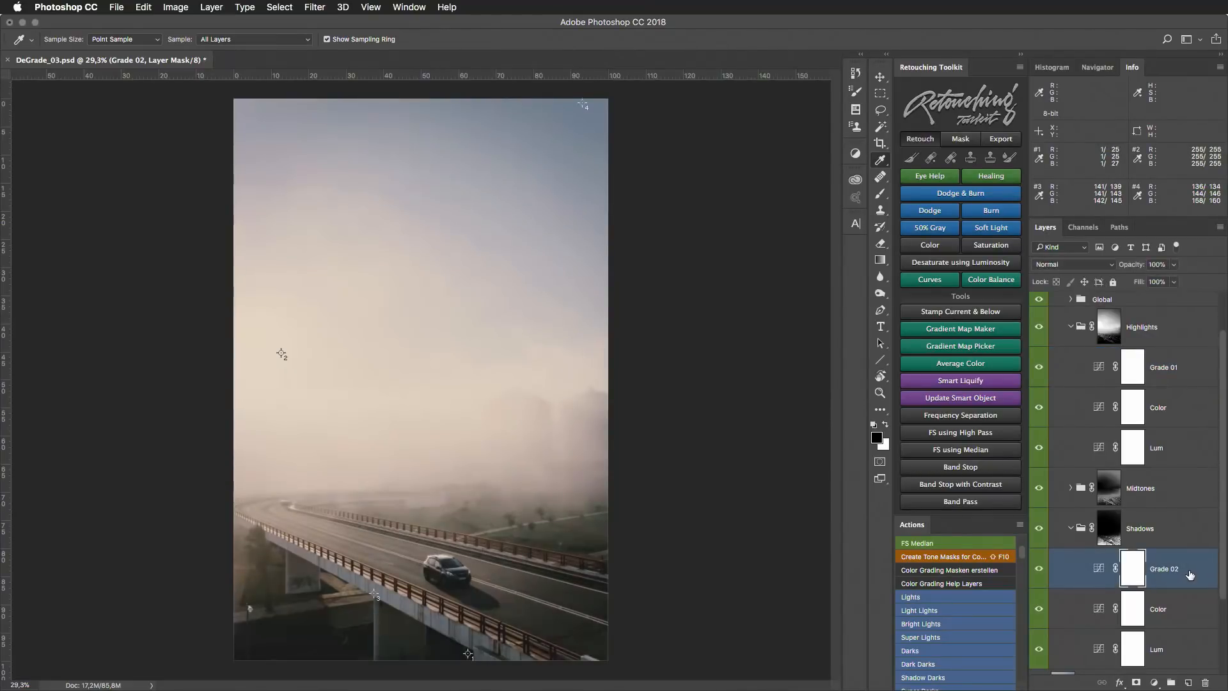